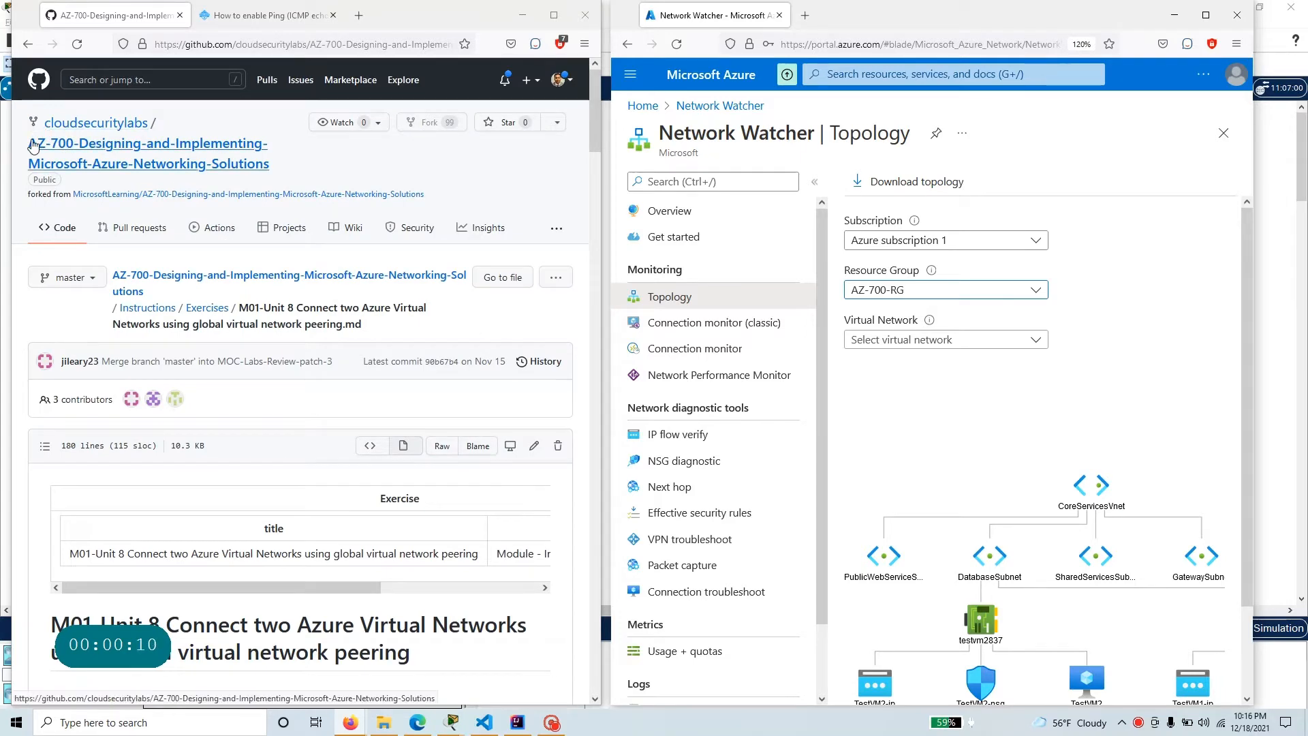
# Review the title, scenario and file name of the M01-Unit 8 exercise on connecting two virtual networks.
pyautogui.scroll(-5, 334, 469)
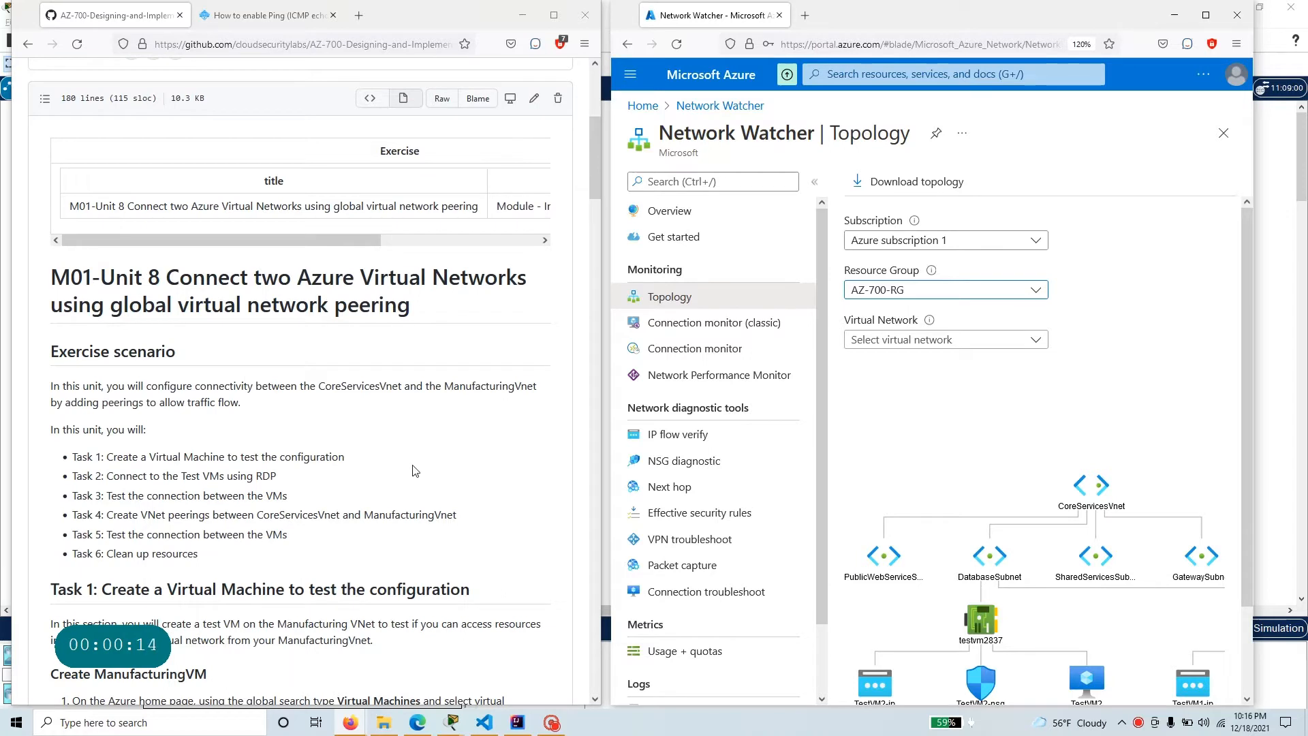
pyautogui.moveTo(167, 277); pyautogui.dragTo(534, 295)
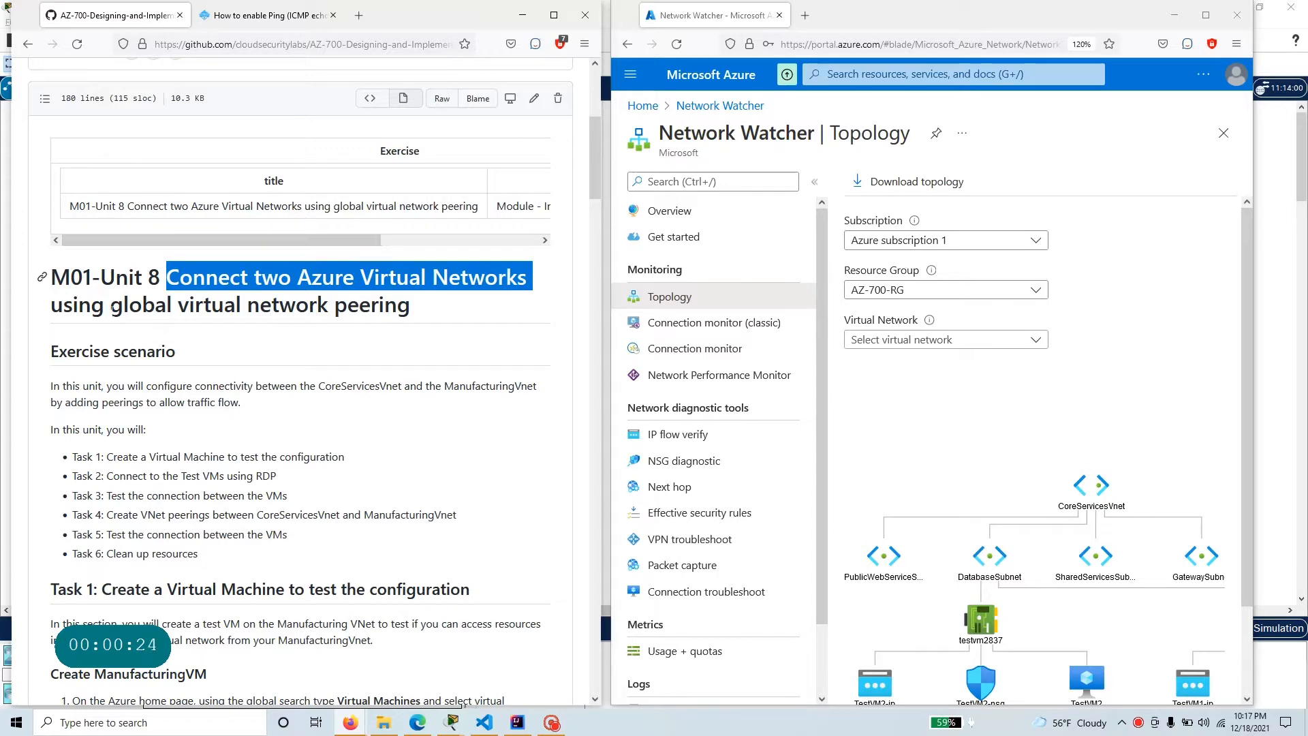
pyautogui.moveTo(105, 305); pyautogui.dragTo(421, 311)
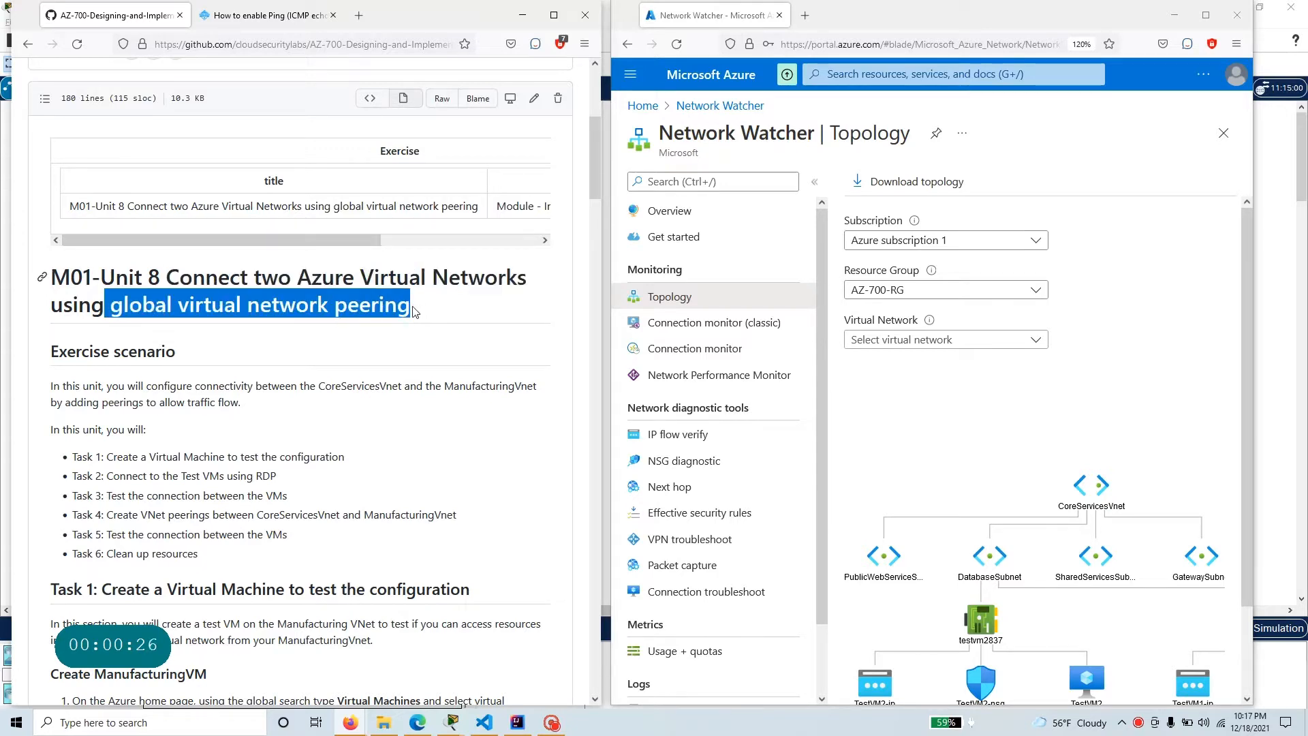
pyautogui.scroll(5, 381, 306)
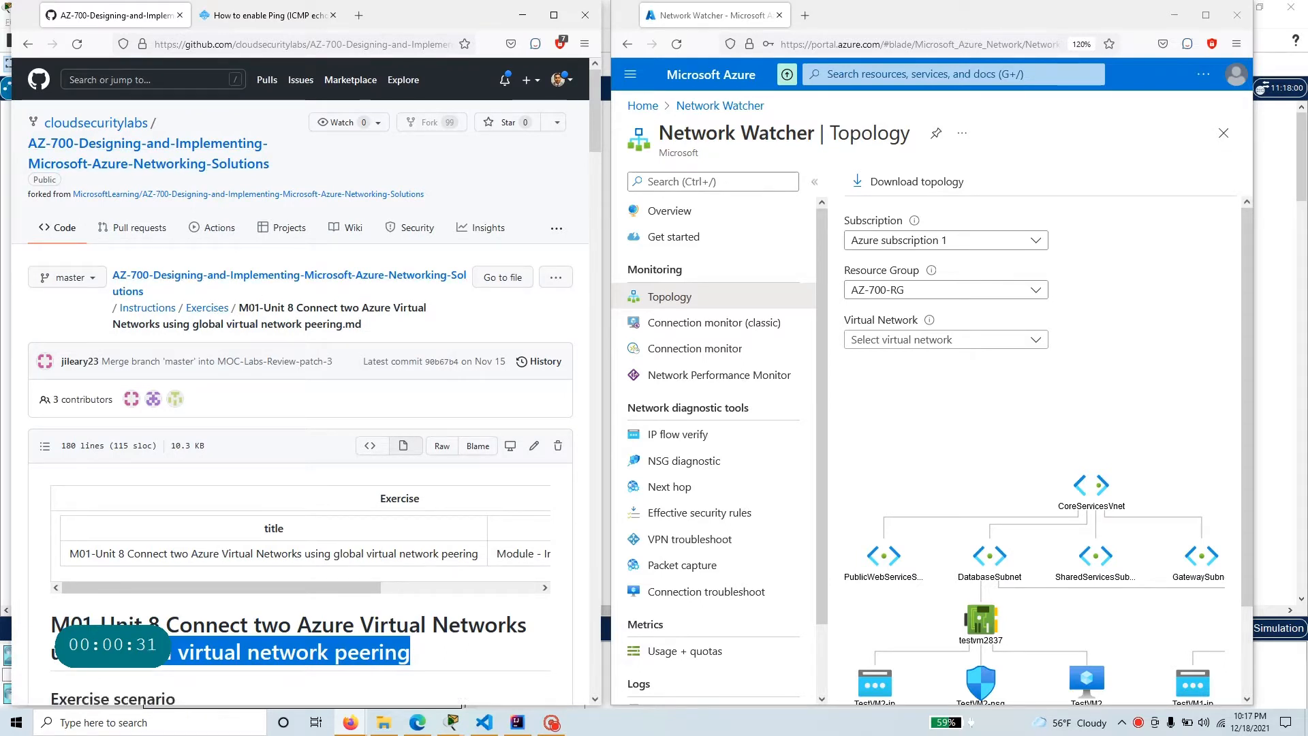
pyautogui.moveTo(238, 307); pyautogui.dragTo(368, 338)
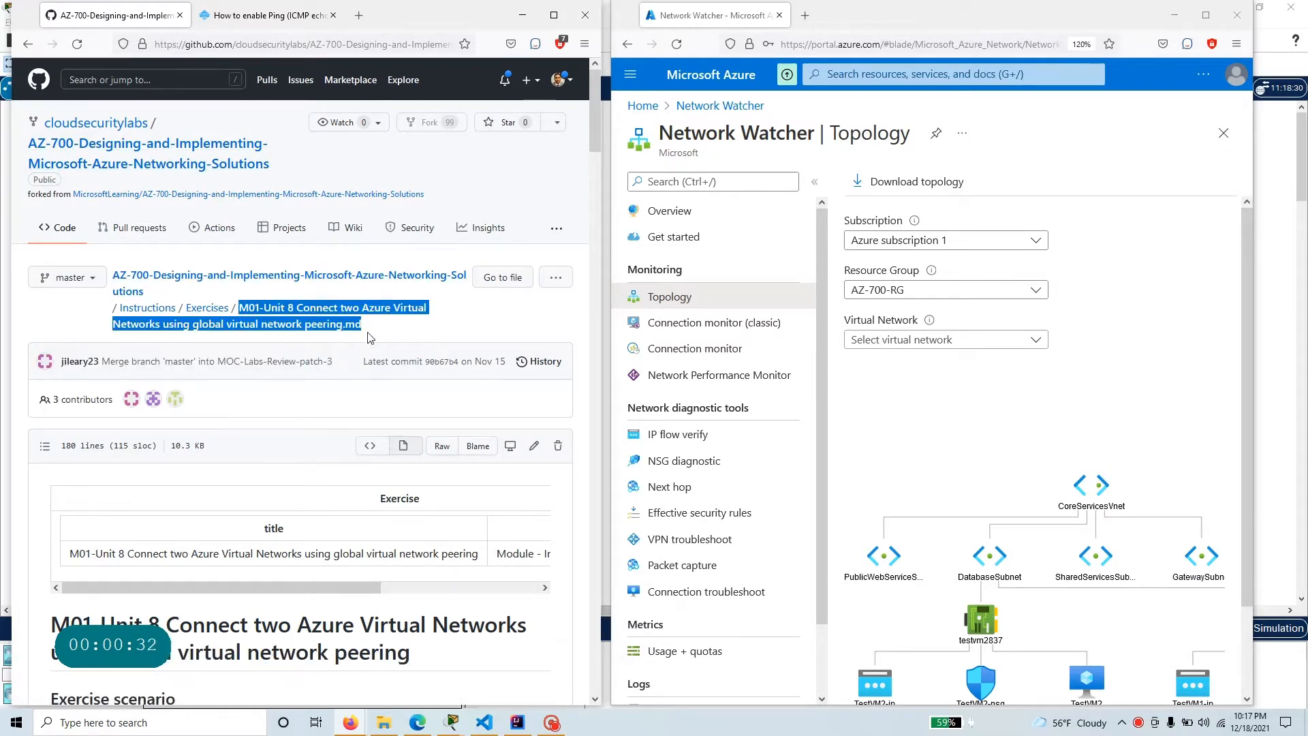
# Open the M01-Unit 4 exercise from the Exercises folder and show its virtual network architecture diagram.
pyautogui.click(201, 310)
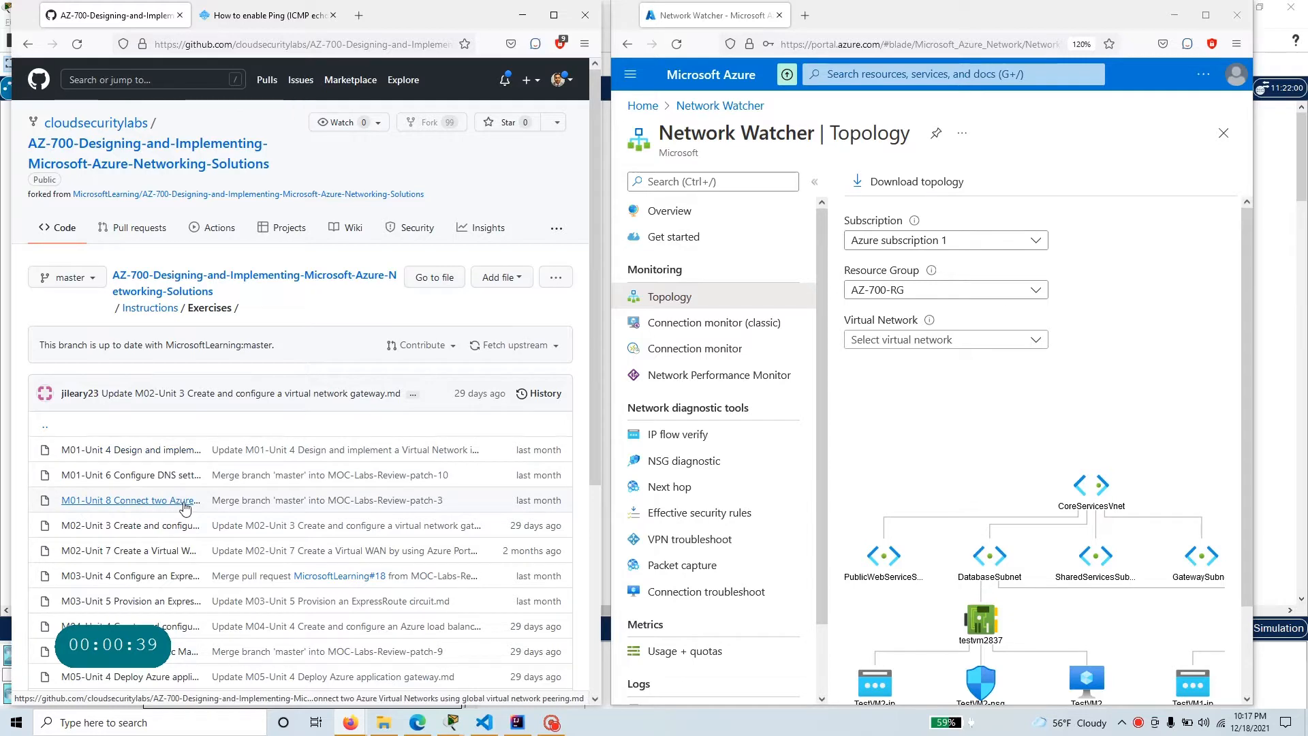
pyautogui.click(173, 453)
pyautogui.scroll(-5, 299, 408)
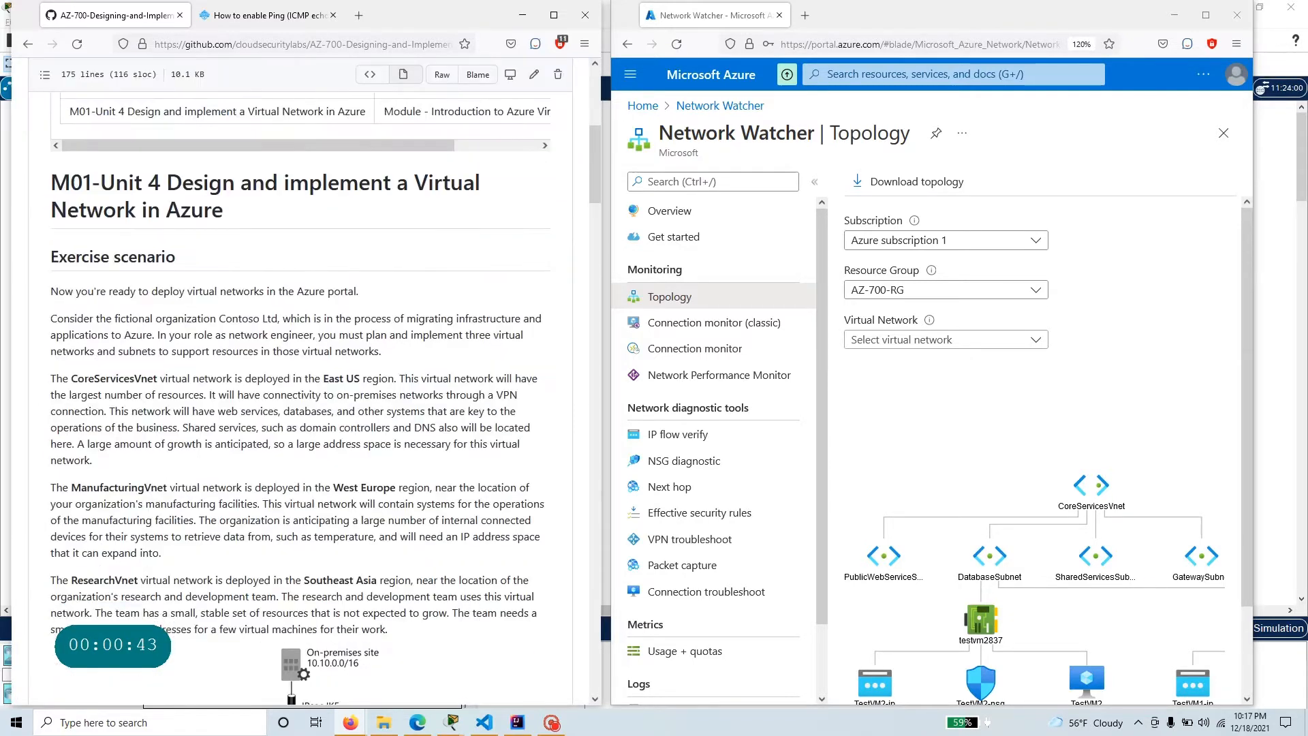
pyautogui.scroll(-5, 294, 508)
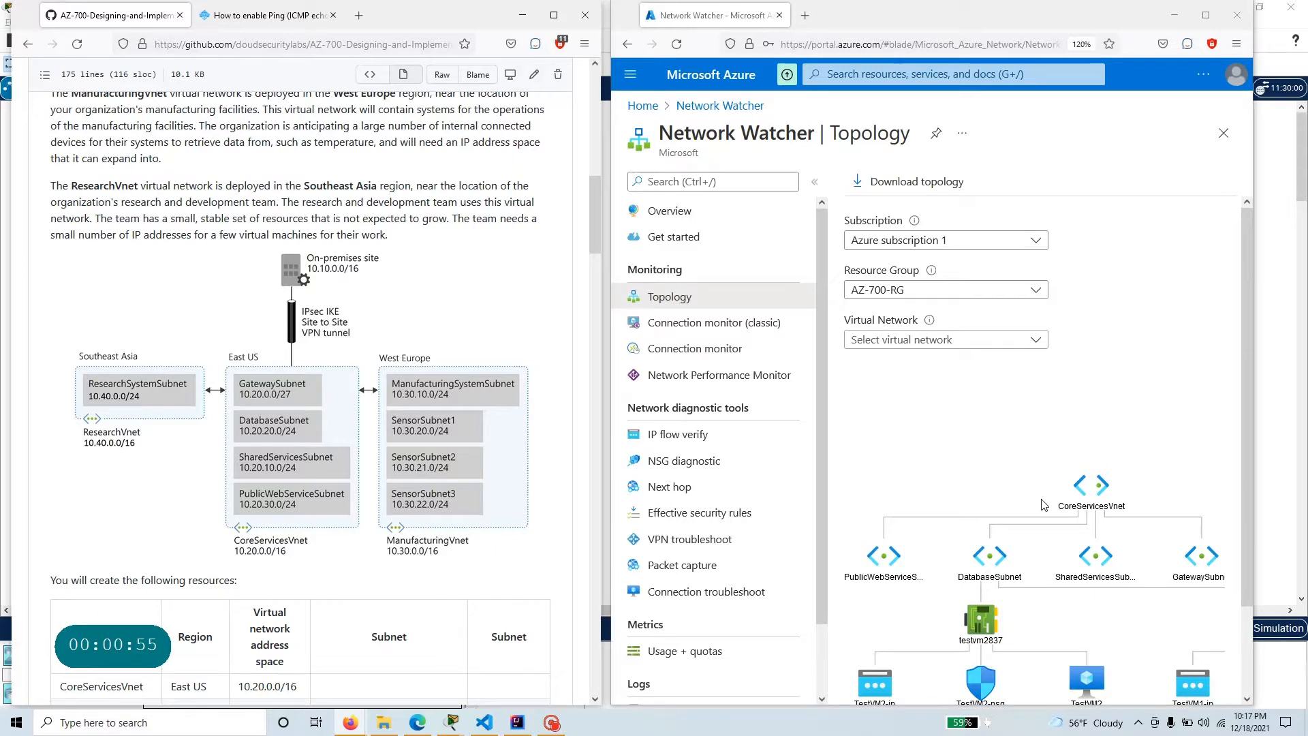
# Search for the Network Watcher service from the Azure home page and show the topology of resource group AZ-700-RG.
pyautogui.click(637, 107)
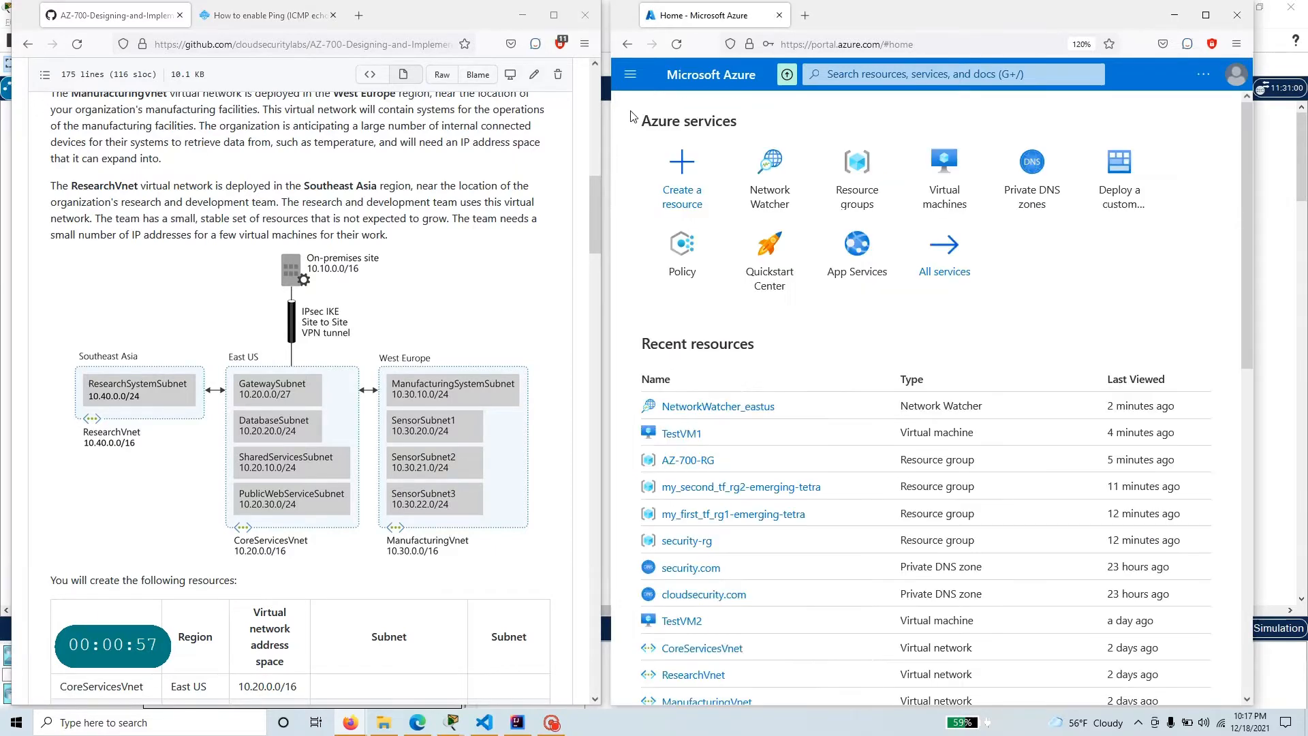
pyautogui.click(840, 75)
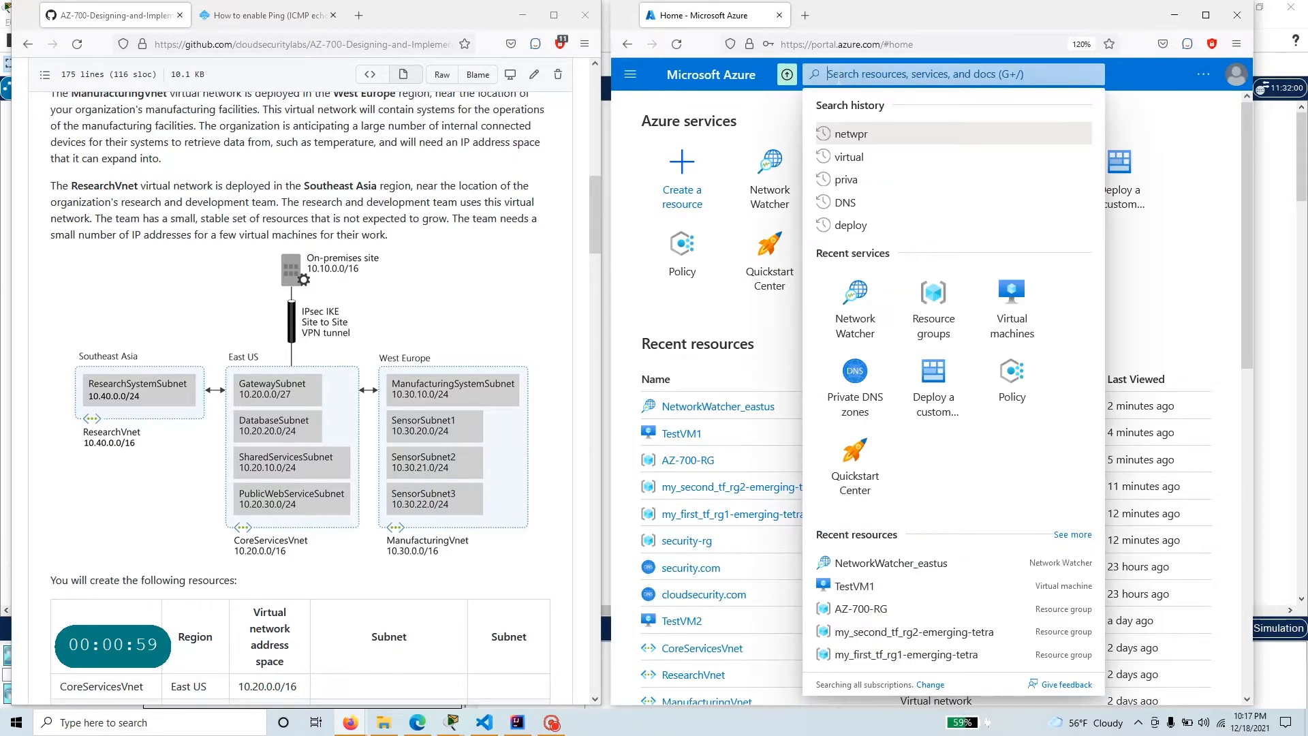
pyautogui.write('net')
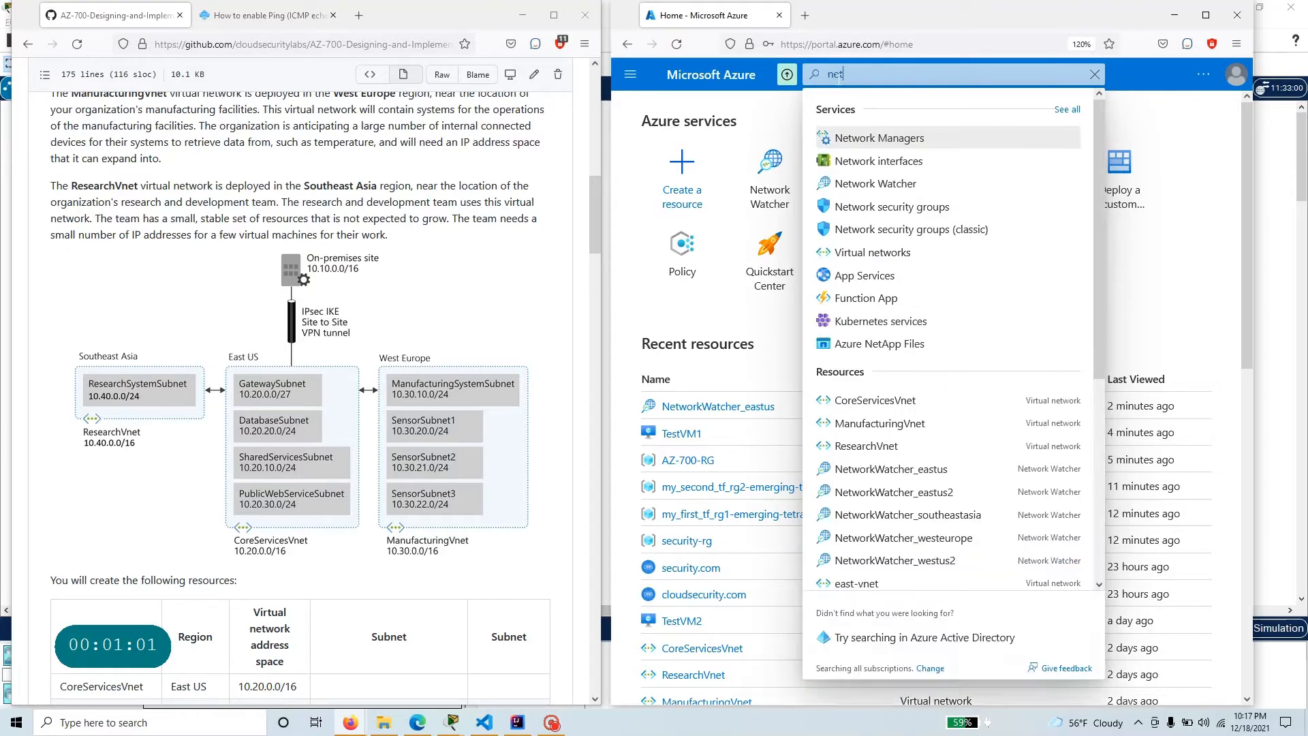
pyautogui.write('work')
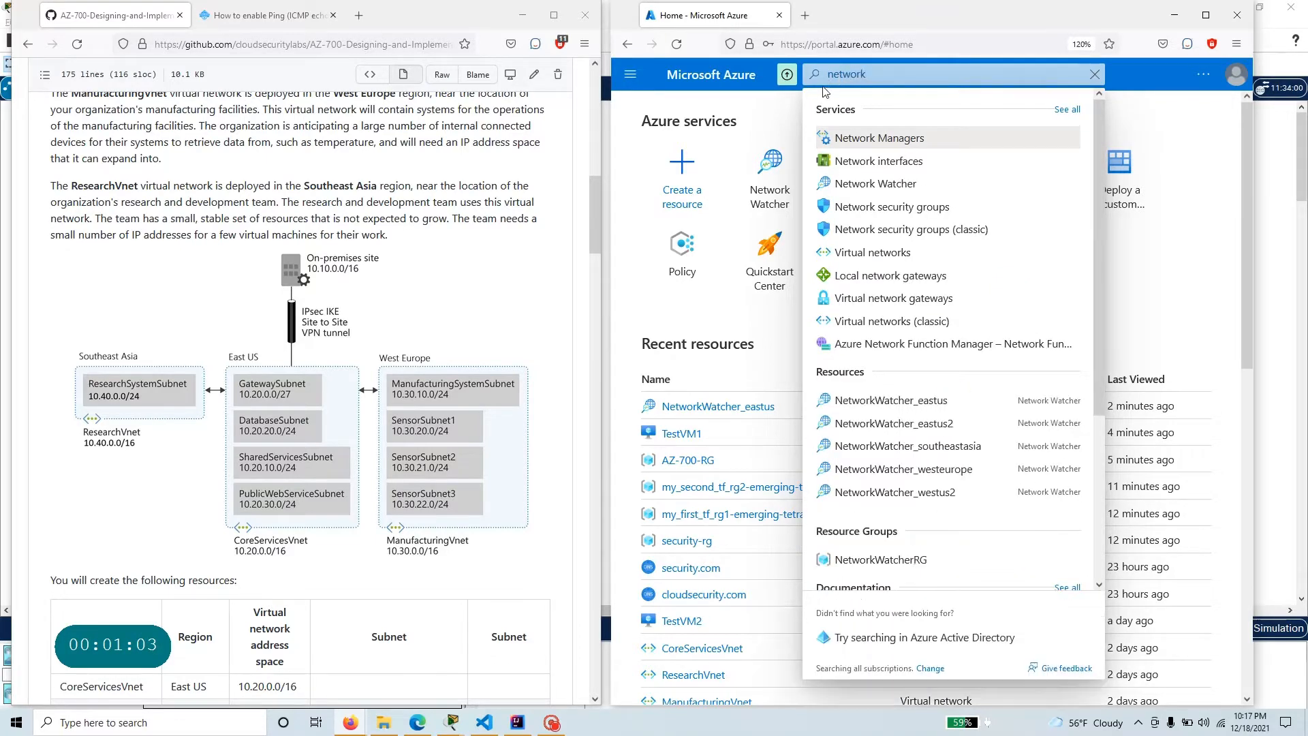
pyautogui.click(893, 185)
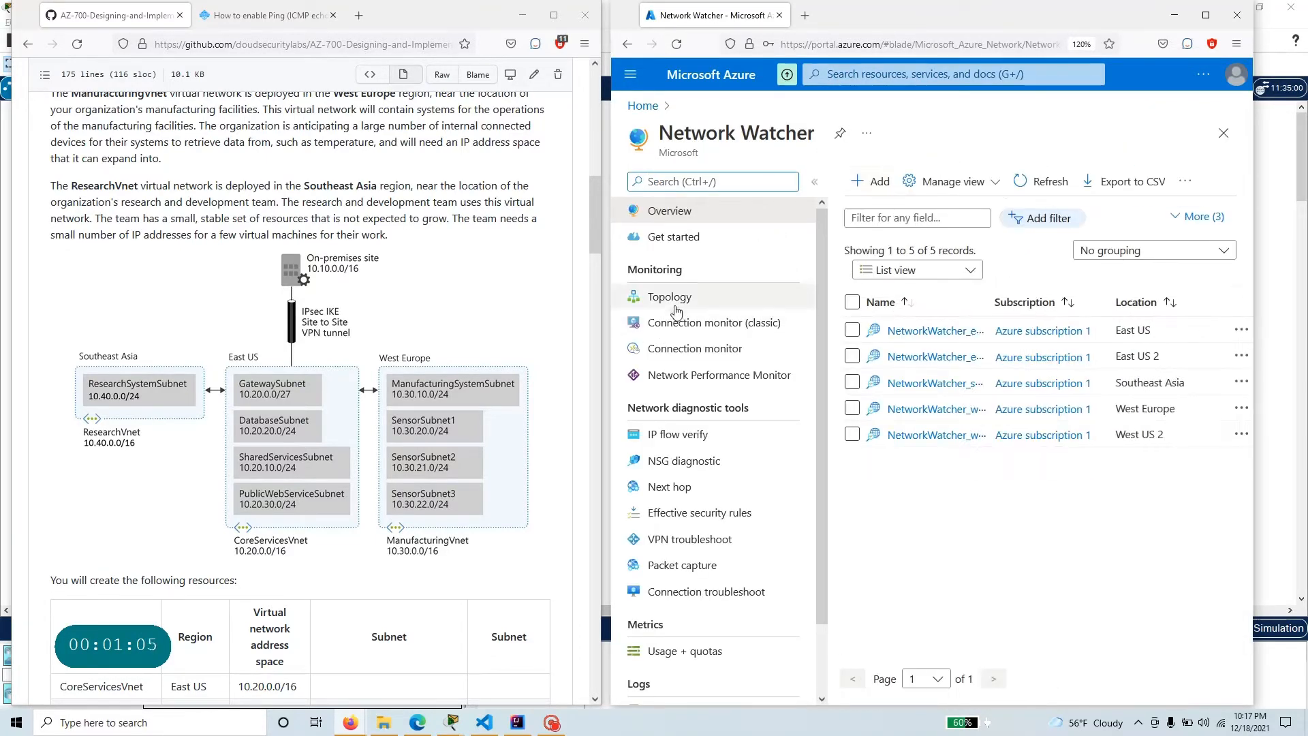
pyautogui.click(698, 301)
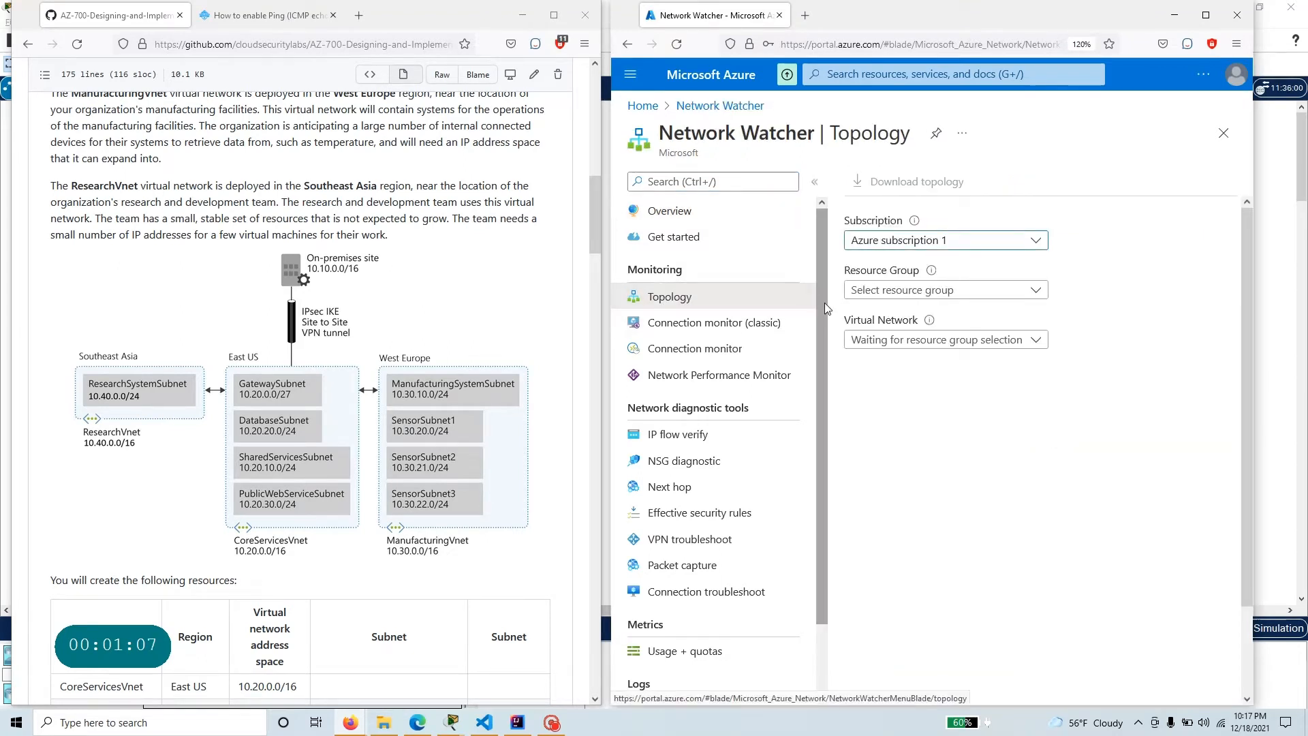
pyautogui.click(930, 289)
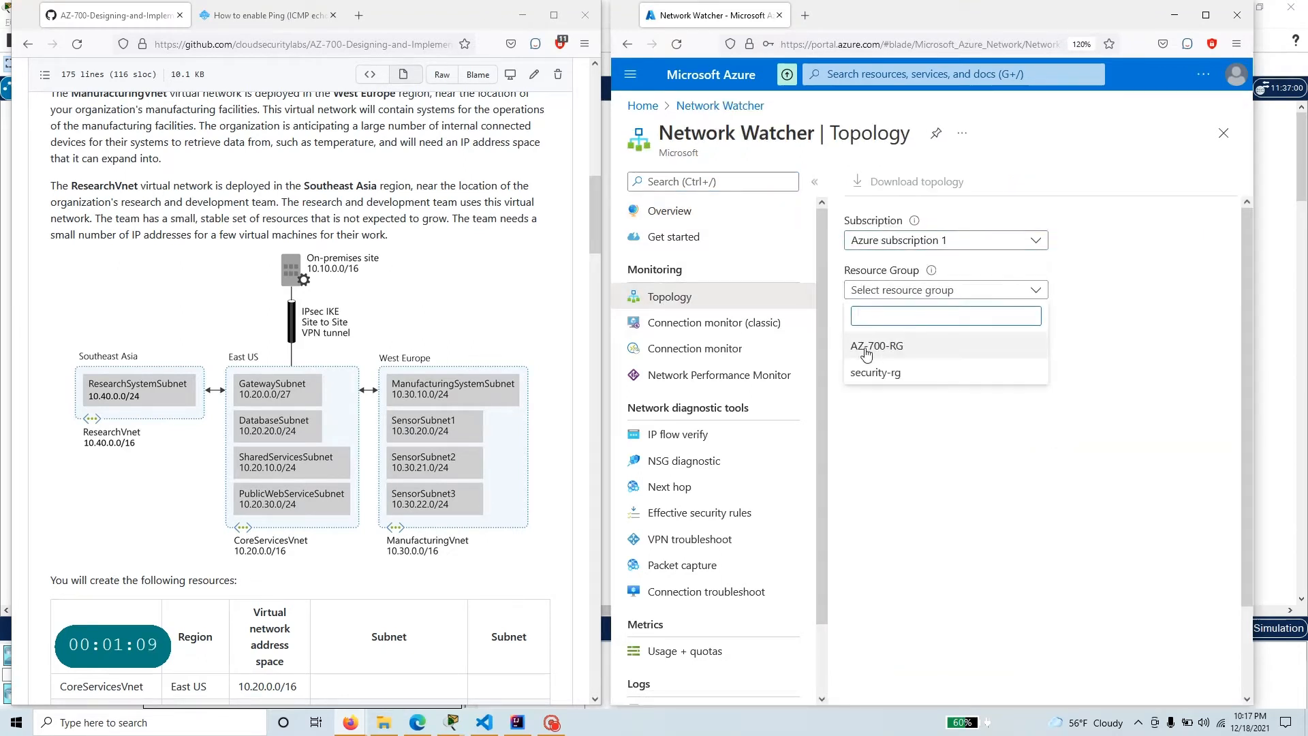
pyautogui.click(932, 348)
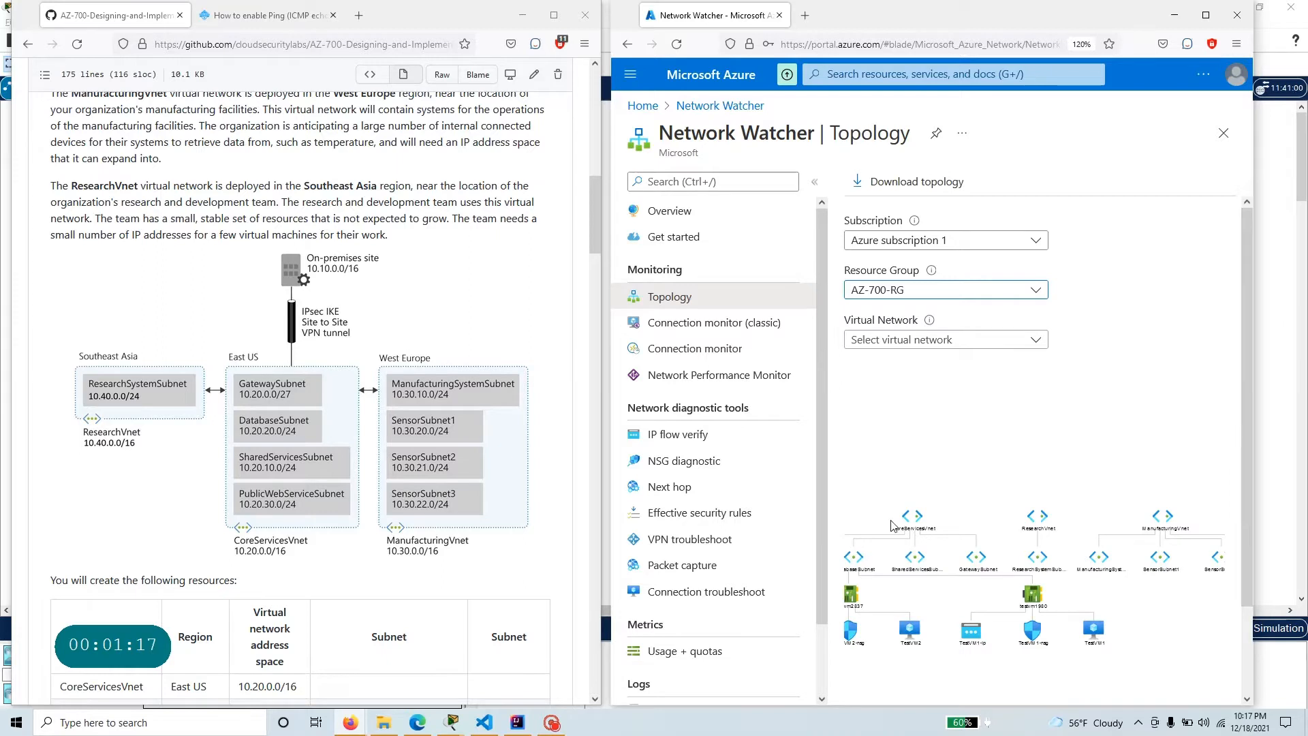
# Limit the topology to the CoreServicesVnet virtual network and inspect its subnets and virtual machines.
pyautogui.click(902, 339)
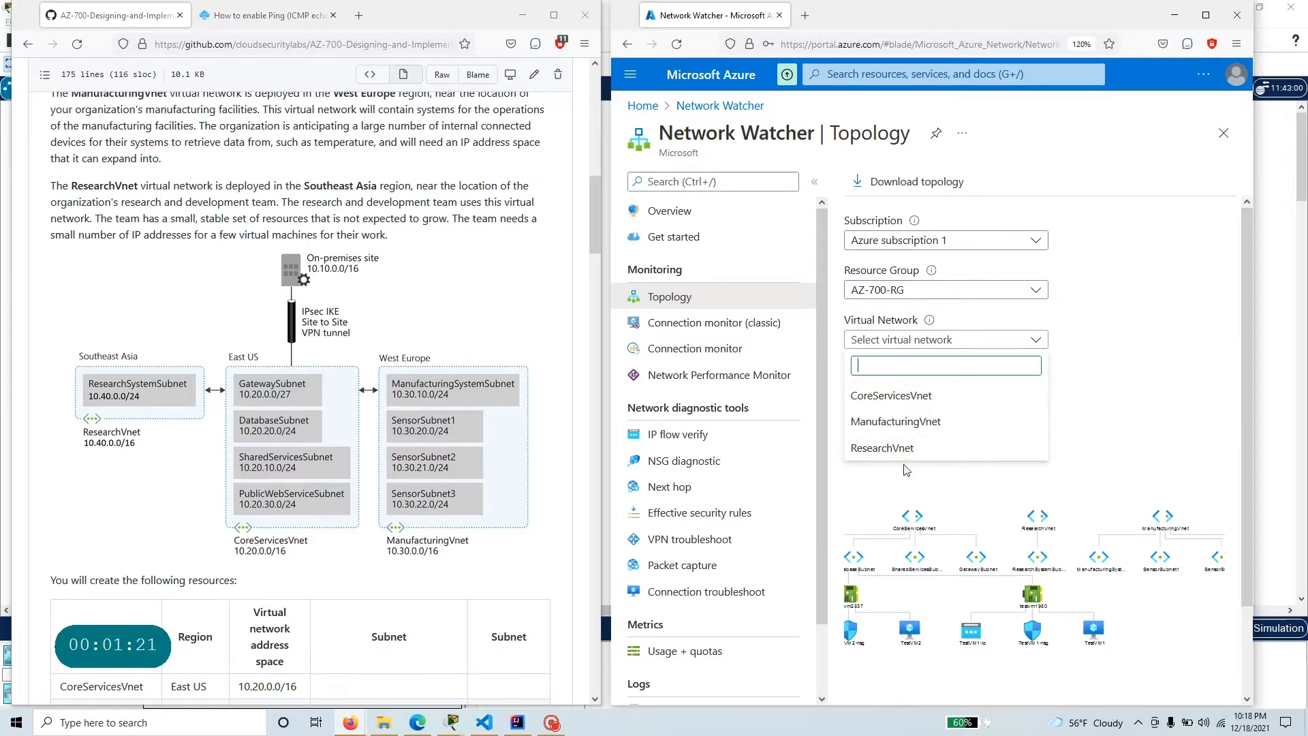
pyautogui.click(900, 398)
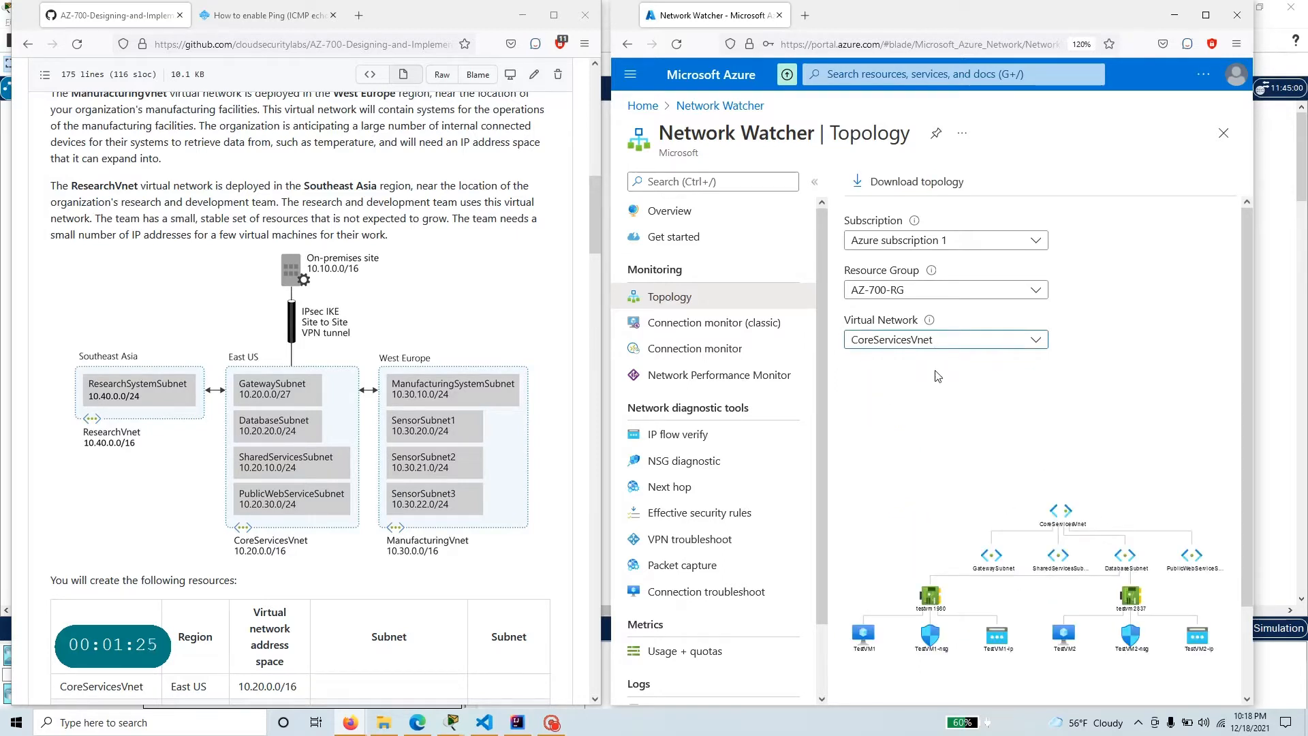
pyautogui.click(937, 346)
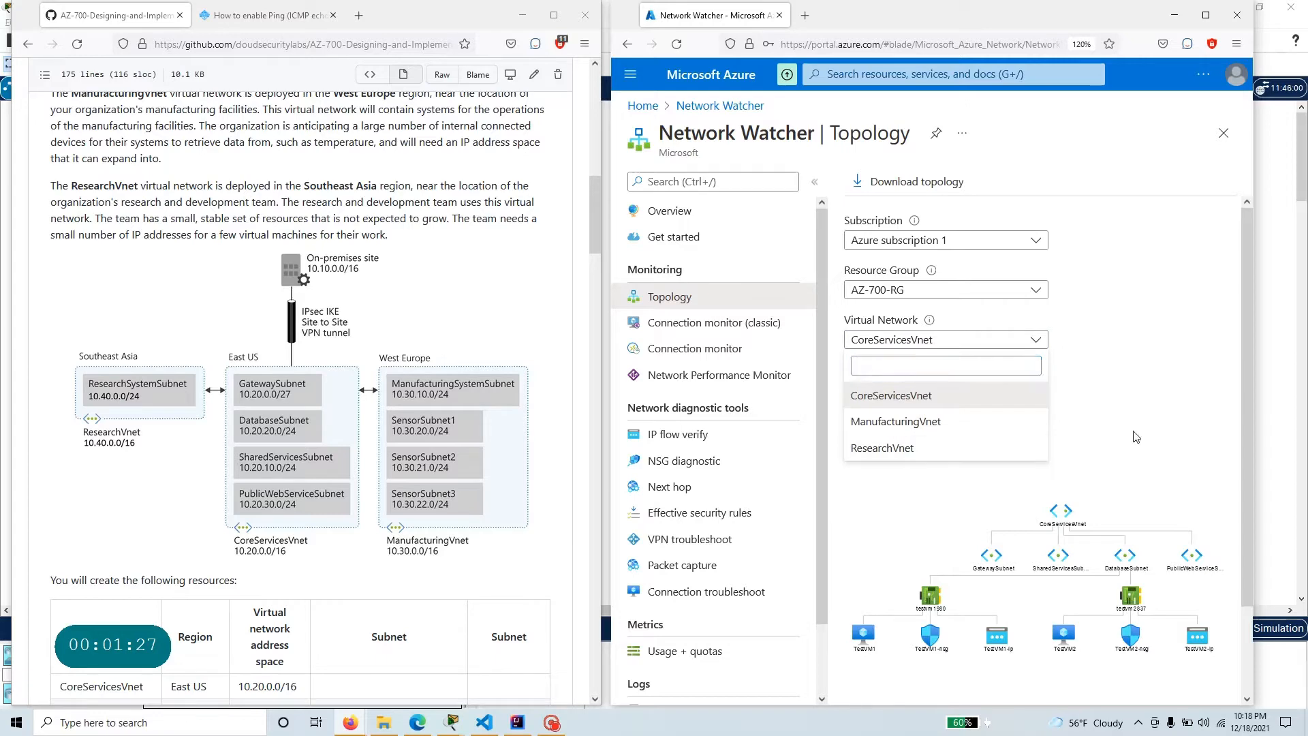
pyautogui.click(989, 339)
pyautogui.click(989, 339)
pyautogui.click(989, 339)
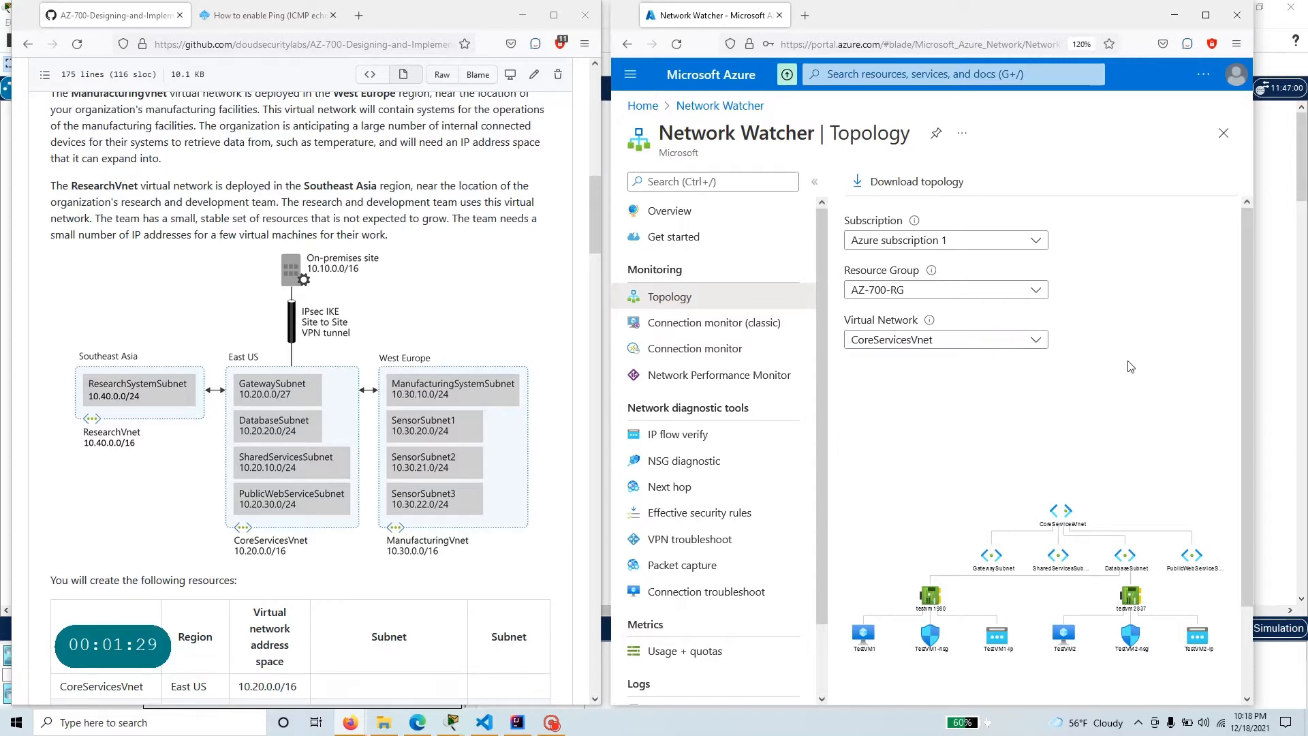
pyautogui.scroll(-2, 1062, 476)
pyautogui.scroll(5, 1074, 508)
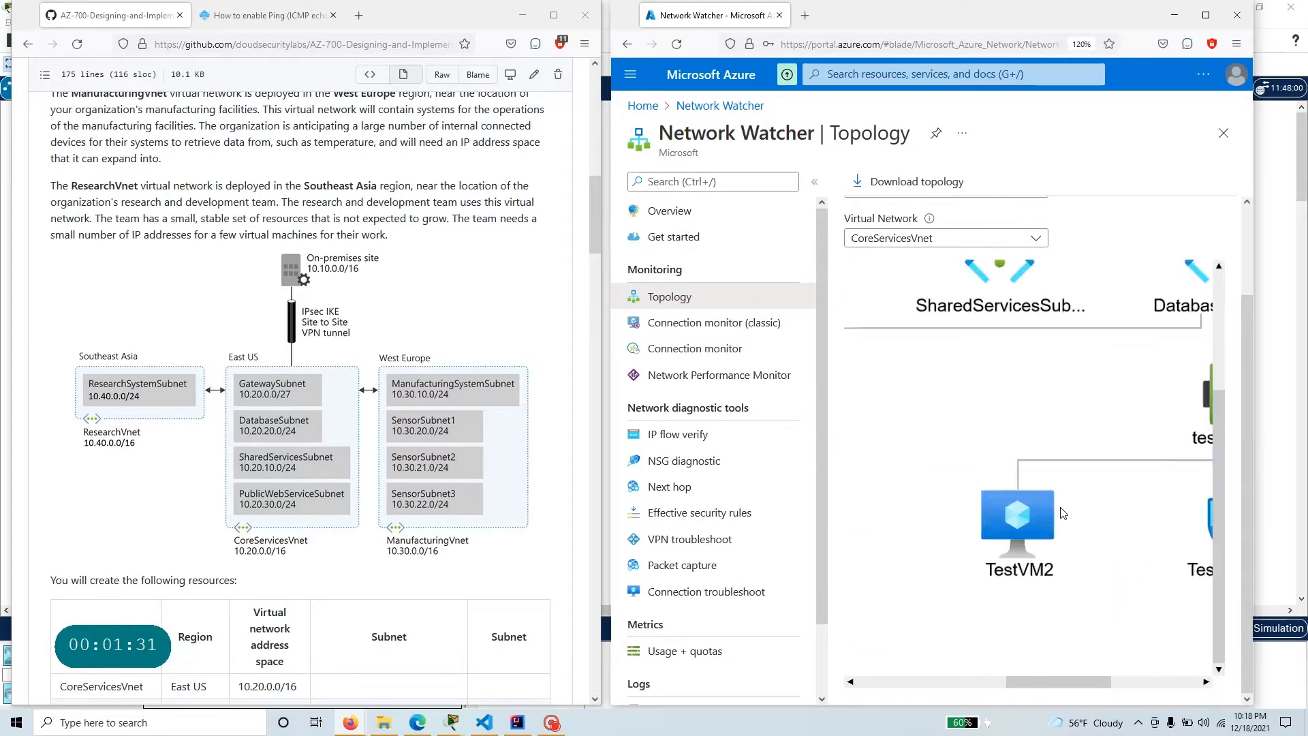
pyautogui.scroll(-5, 1057, 509)
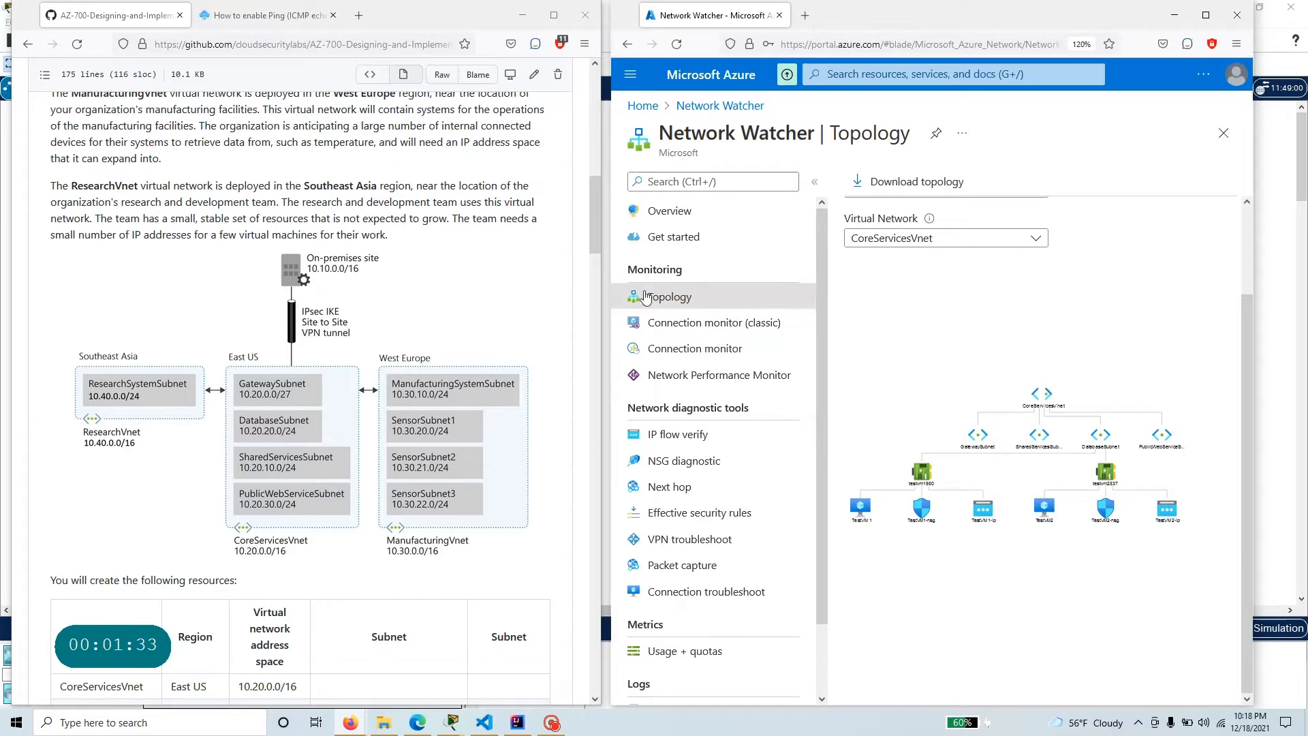
# Reload the topology view and show the whole AZ-700-RG resource group without a virtual network filter.
pyautogui.click(674, 322)
pyautogui.click(678, 300)
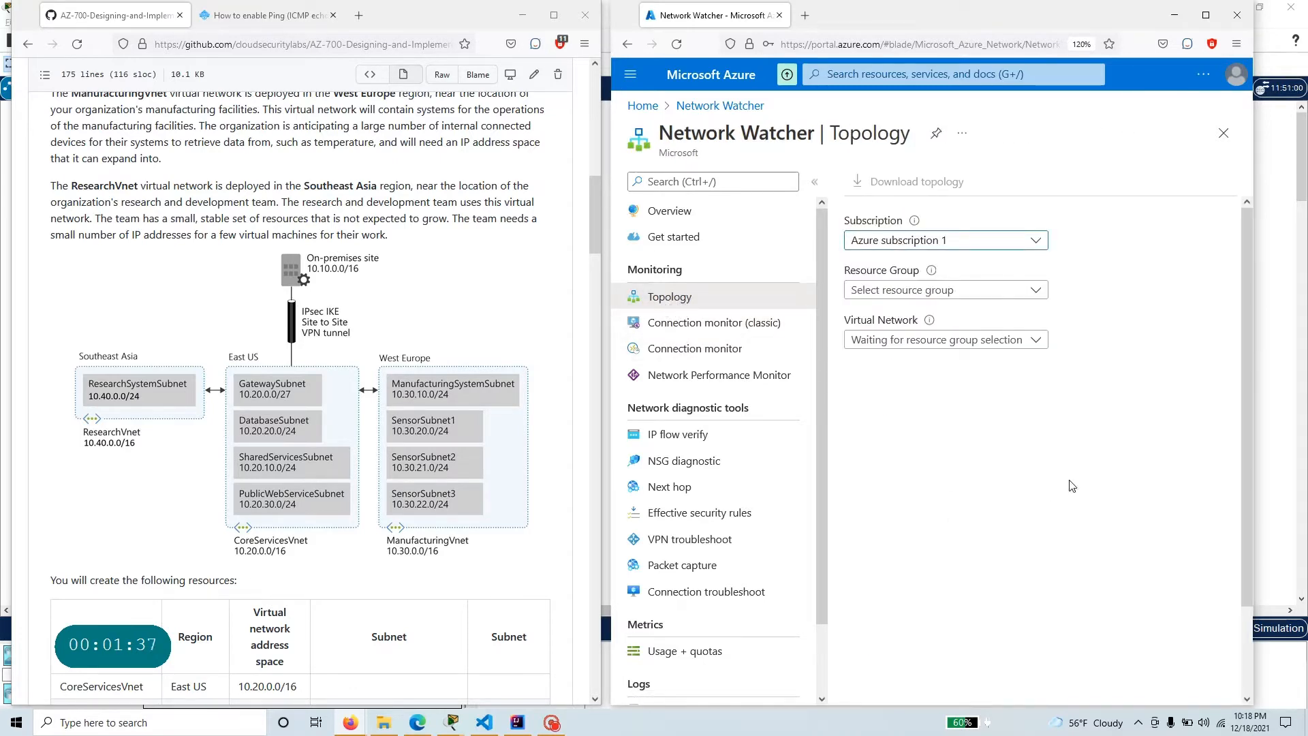
pyautogui.click(952, 290)
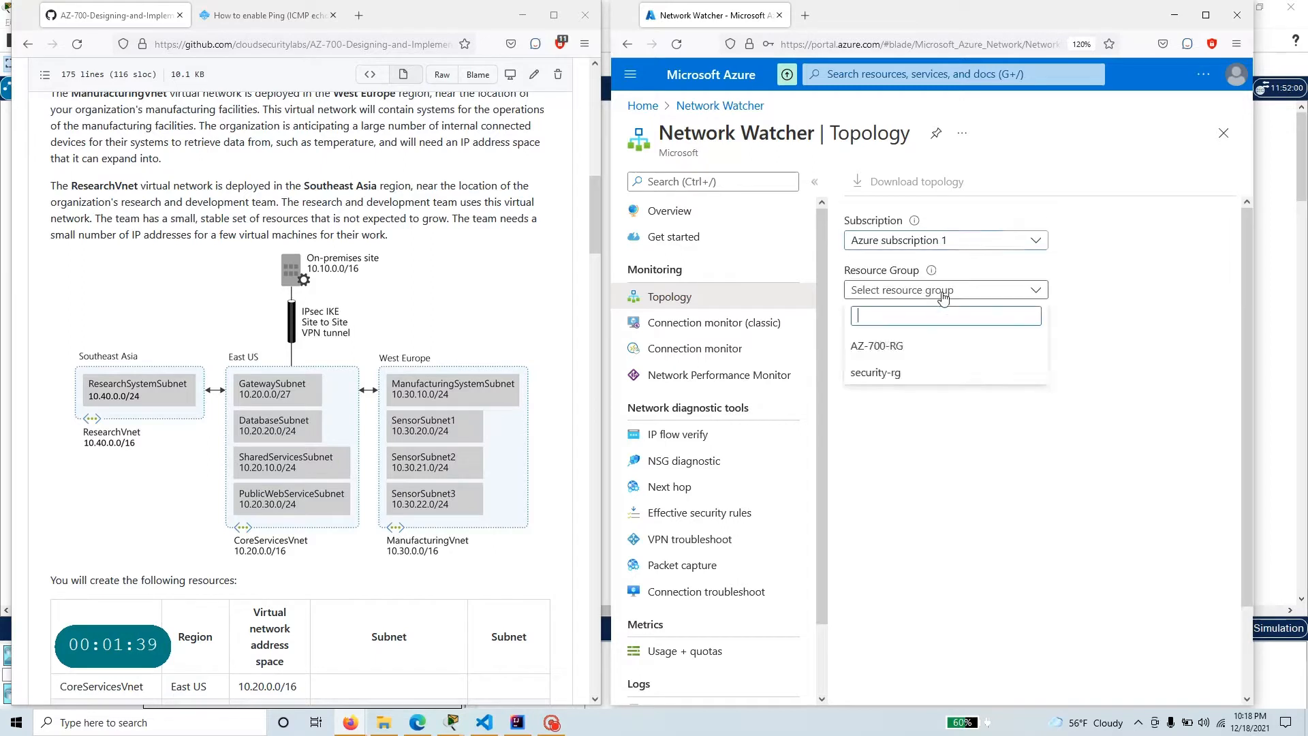
pyautogui.click(913, 348)
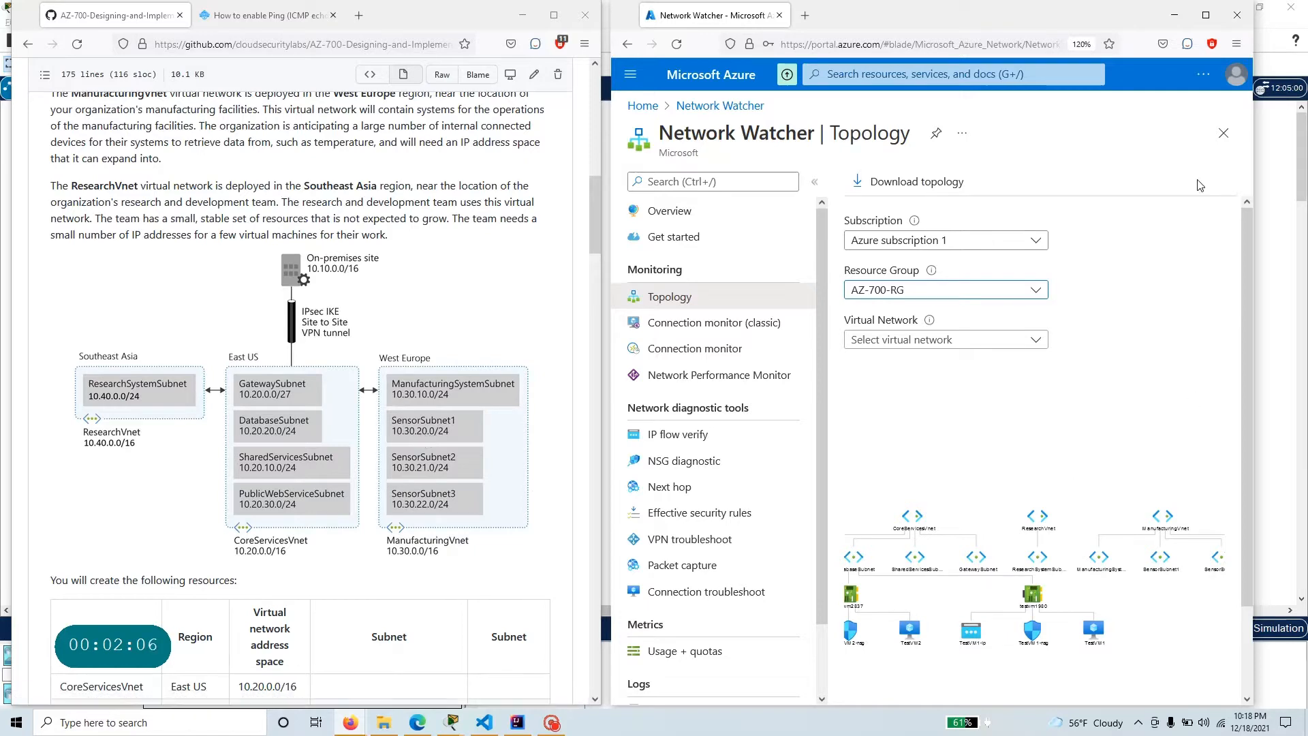
# Maximize the Azure portal window and examine the enlarged topology of all virtual networks, subnets and test VMs.
pyautogui.click(1204, 16)
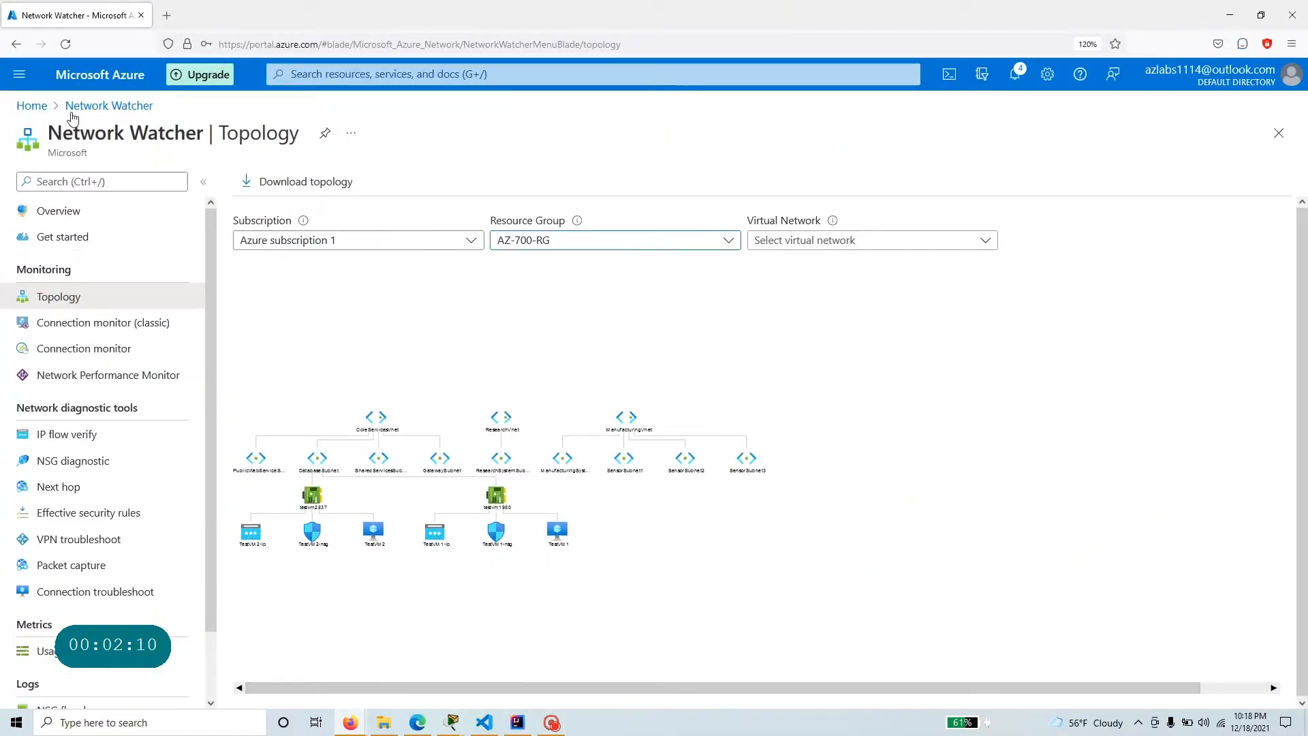
pyautogui.moveTo(49, 134); pyautogui.dragTo(203, 142)
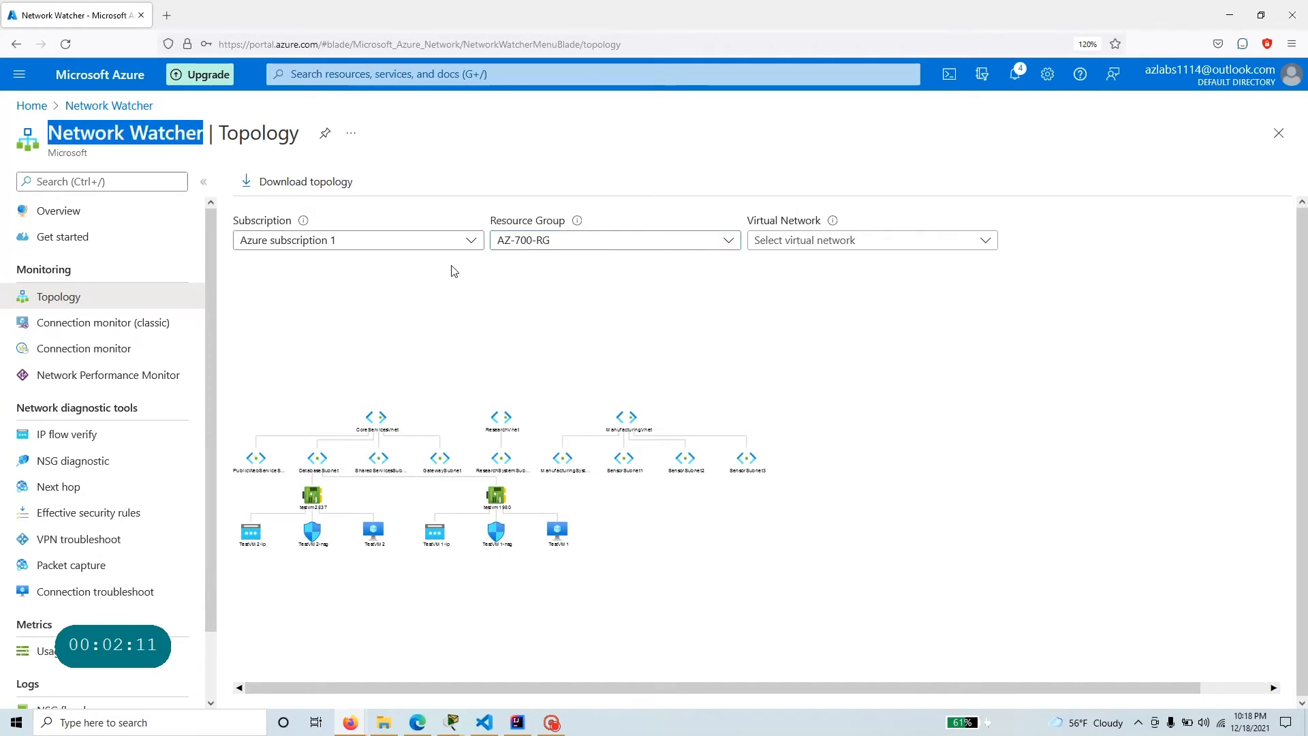
pyautogui.scroll(5, 538, 392)
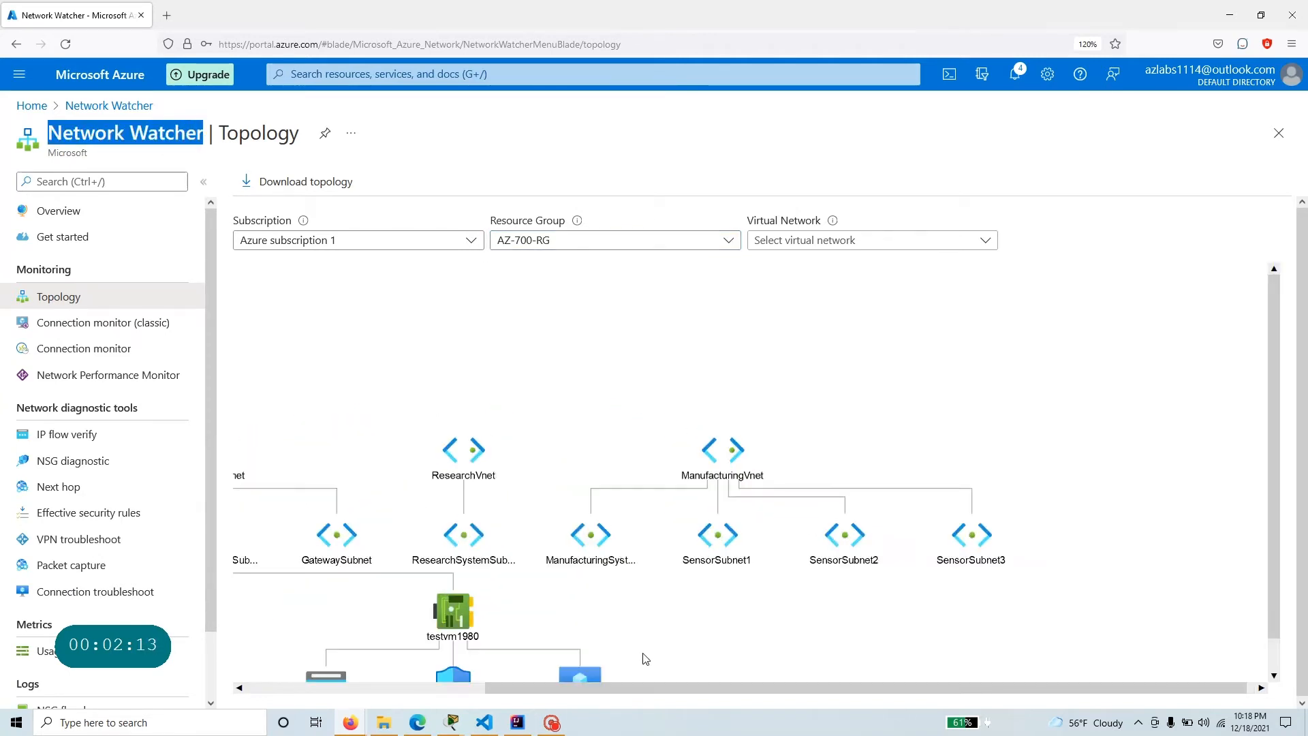
pyautogui.moveTo(679, 688); pyautogui.dragTo(437, 682)
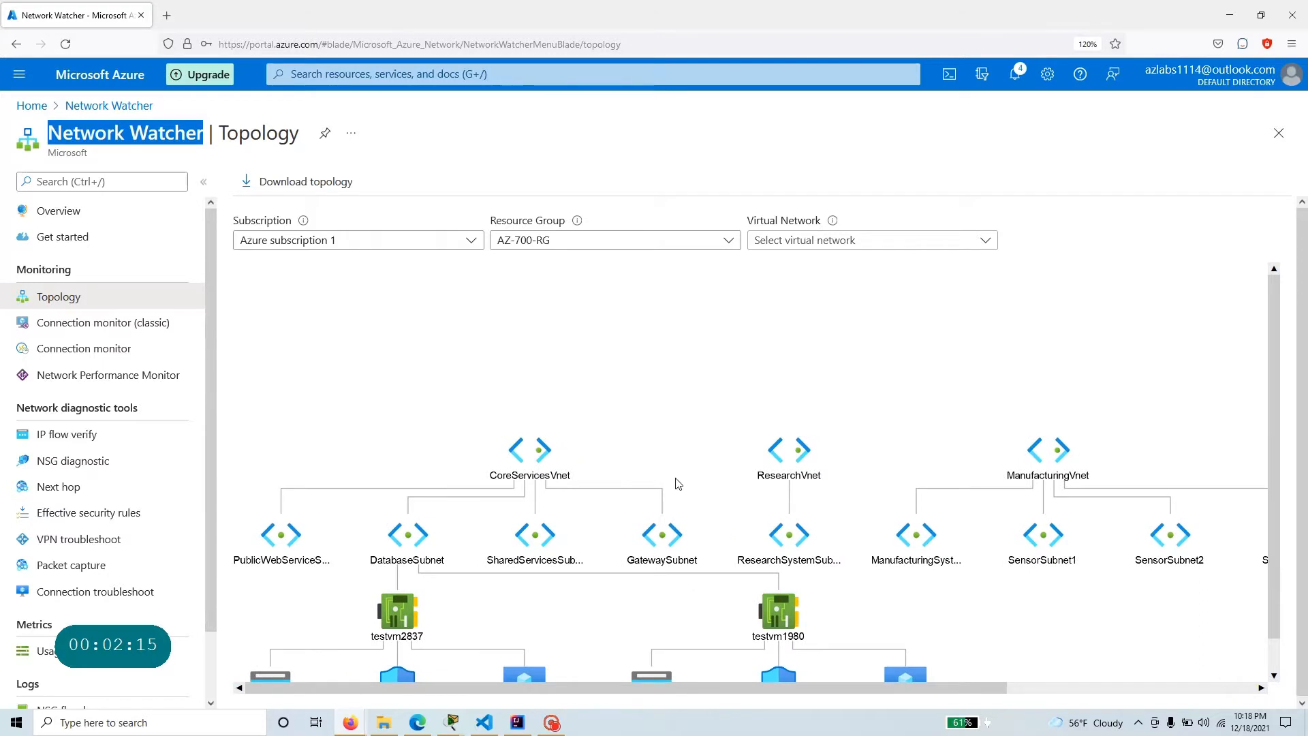
pyautogui.scroll(-3, 678, 483)
pyautogui.scroll(1, 713, 570)
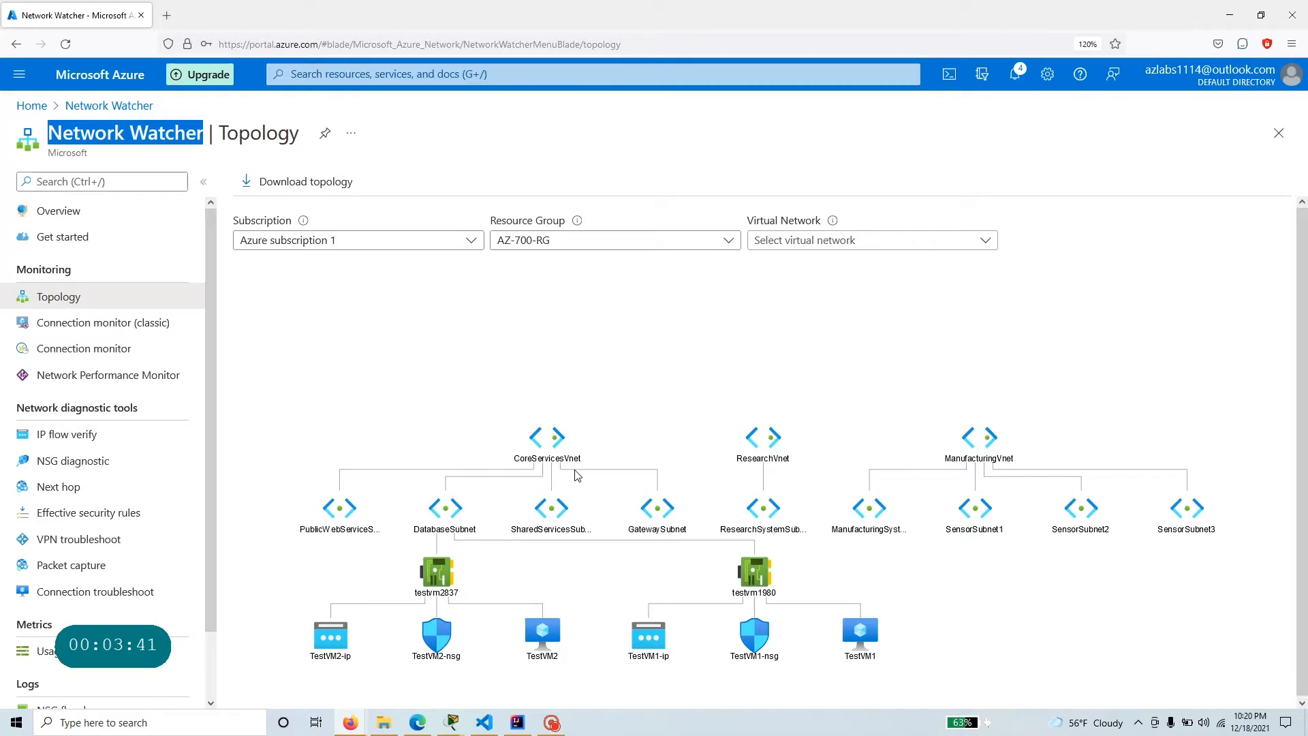
# Restore the side-by-side windows and open the M01-Unit 8 exercise from the GitHub Exercises folder.
pyautogui.click(1256, 19)
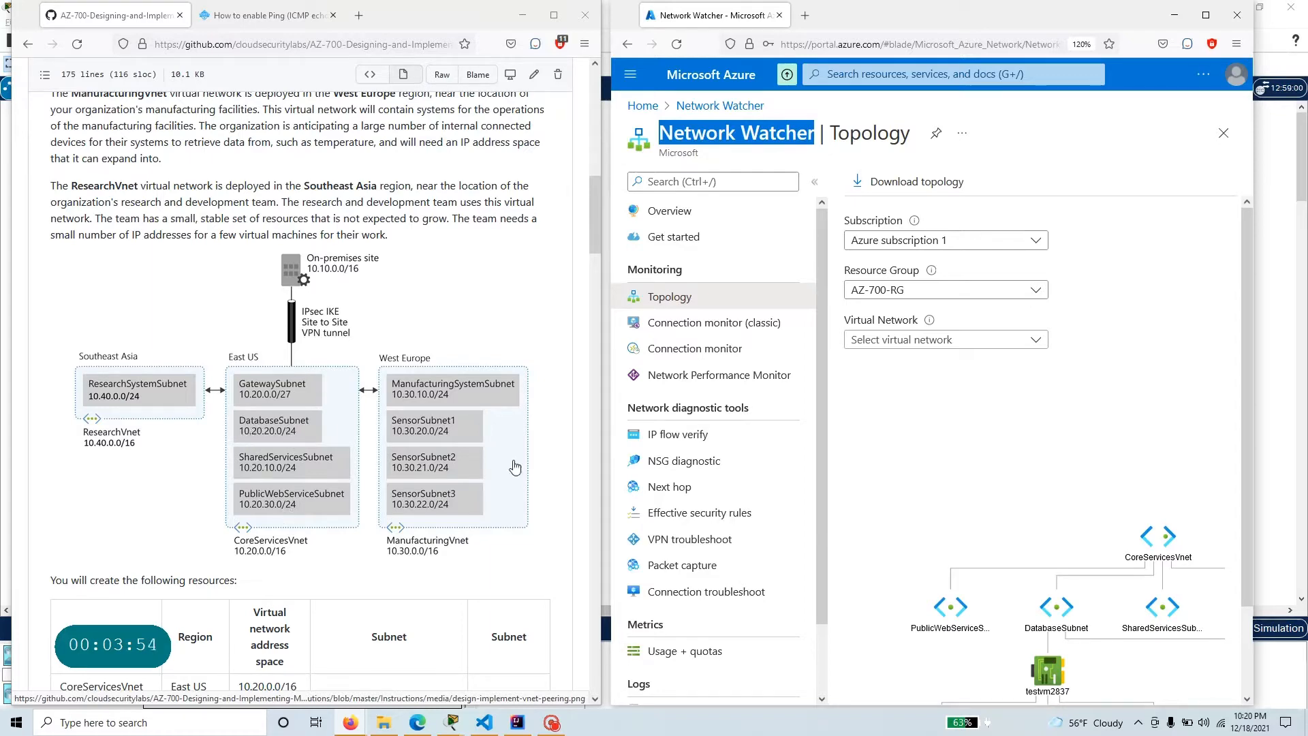
pyautogui.scroll(15, 95, 246)
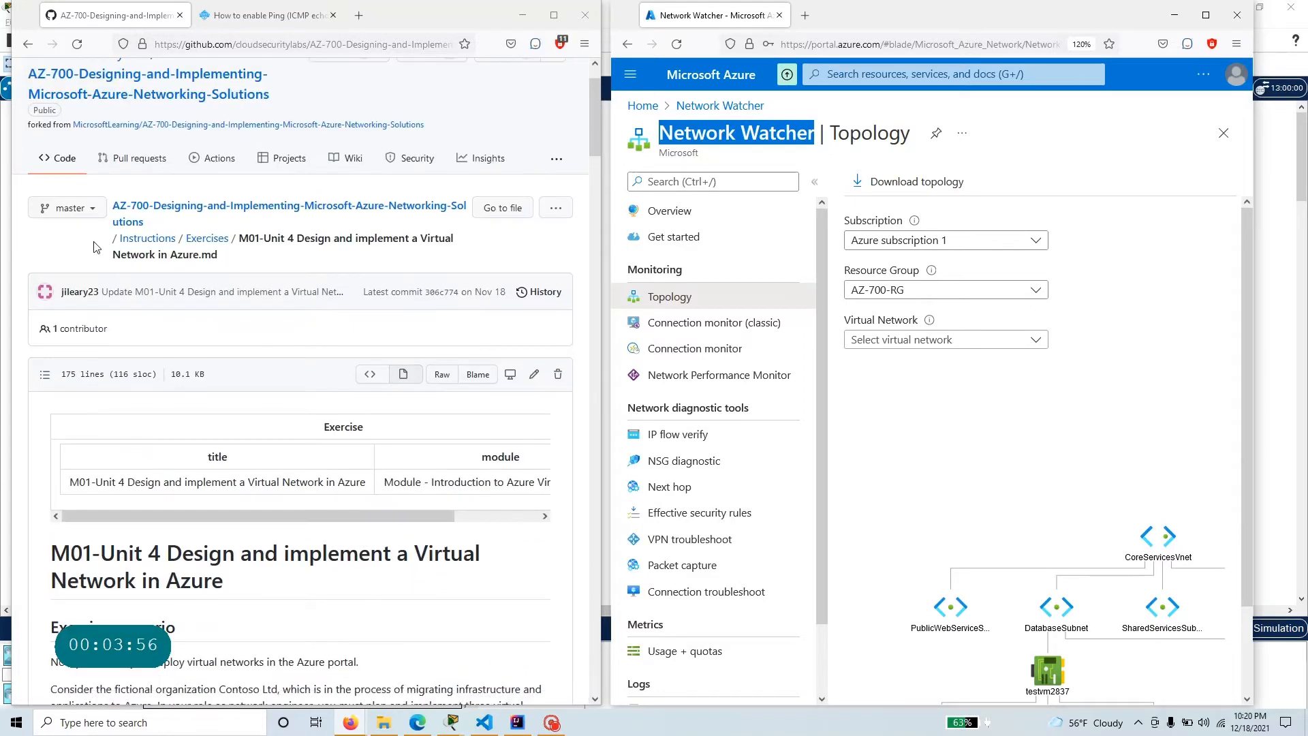
pyautogui.click(207, 238)
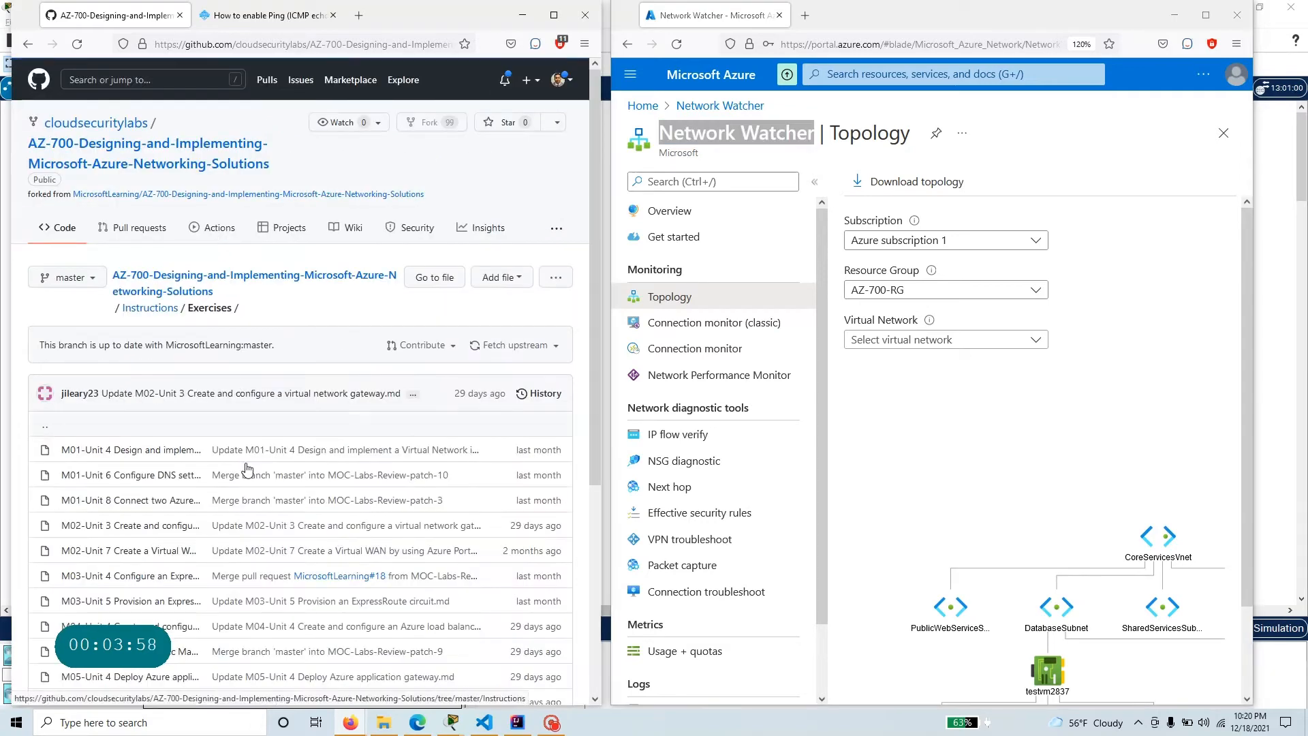
pyautogui.click(157, 503)
pyautogui.scroll(-8, 125, 502)
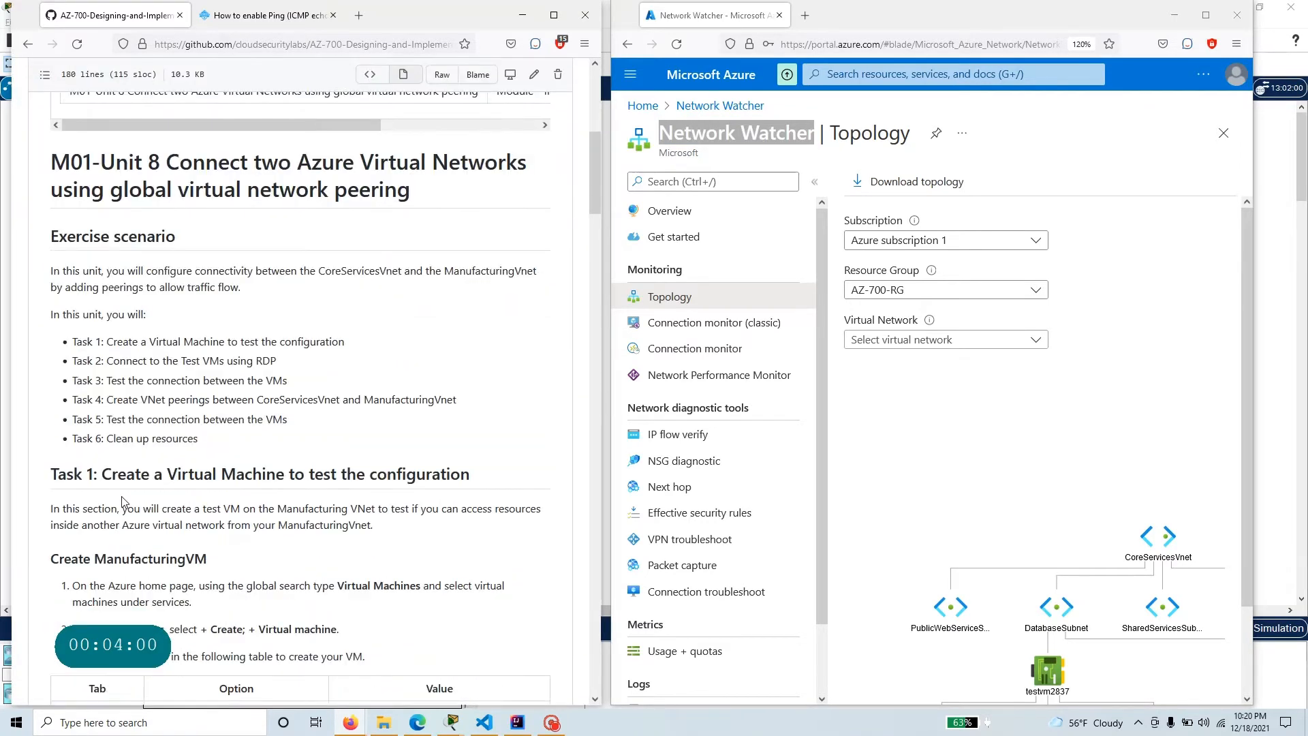
# Read the exercise's task list and the Task 1 instructions for creating ManufacturingVM.
pyautogui.moveTo(221, 429); pyautogui.dragTo(4, 325)
pyautogui.click(344, 335)
pyautogui.scroll(-1, 344, 335)
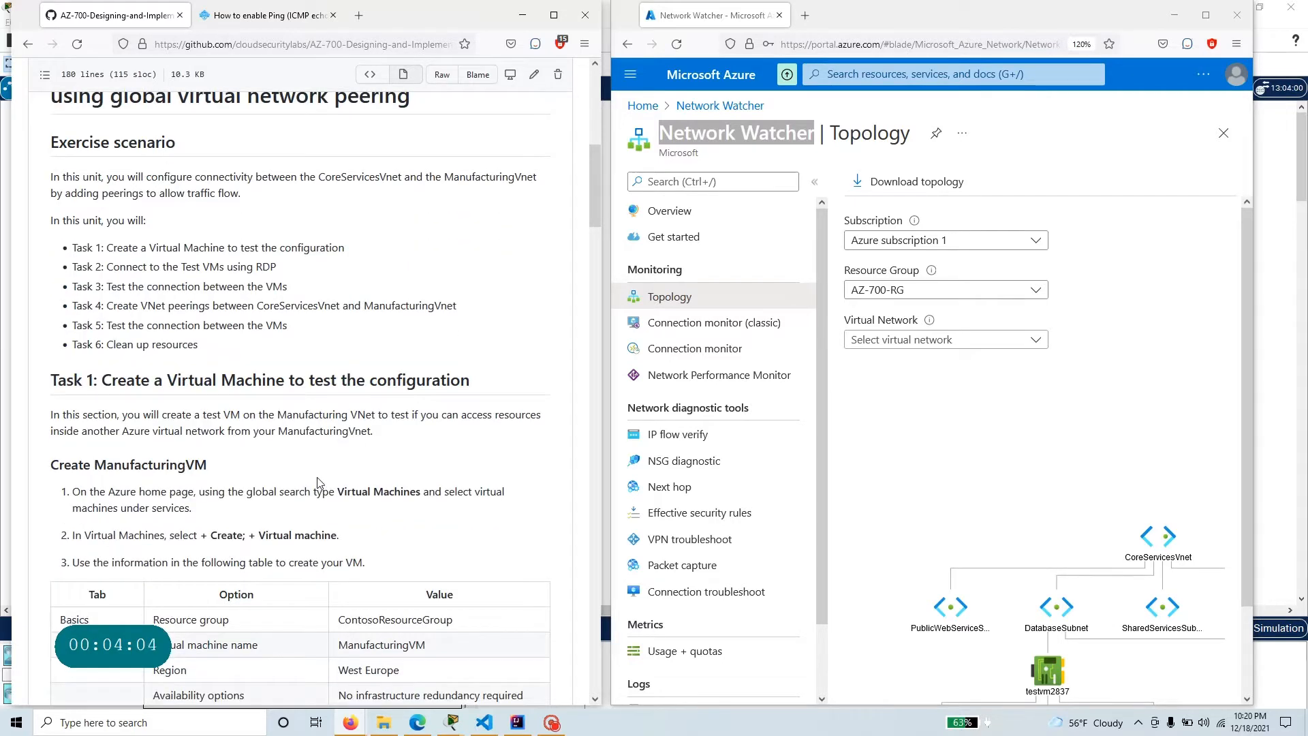
# Examine the resource group and virtual machine name in the exercise's ManufacturingVM settings table.
pyautogui.scroll(-5, 291, 465)
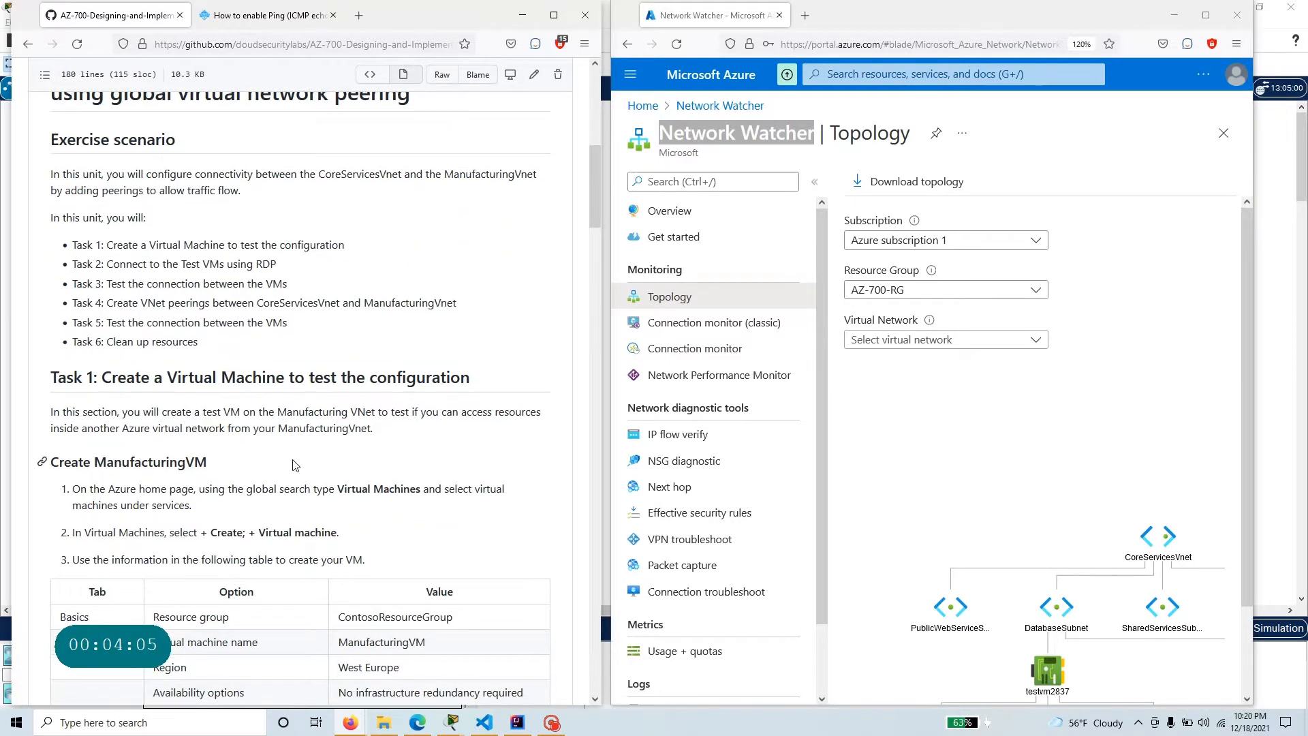
pyautogui.moveTo(455, 272); pyautogui.dragTo(336, 273)
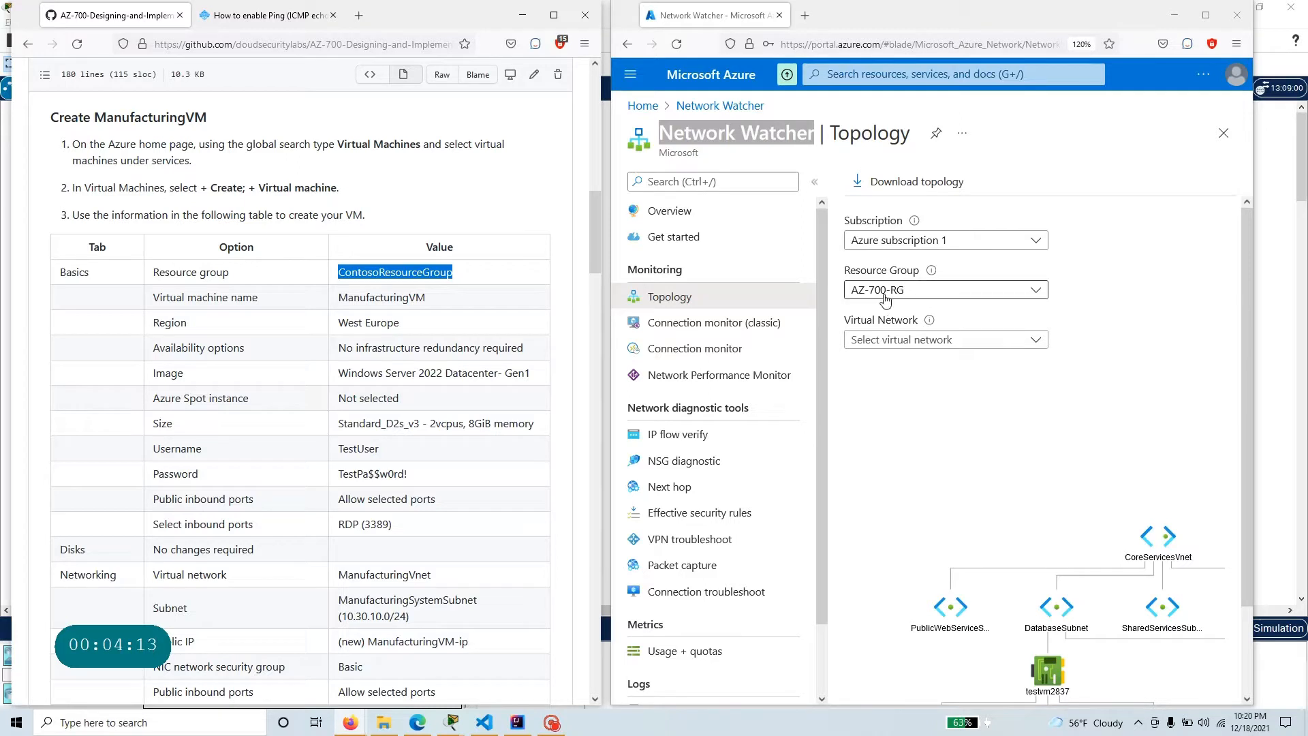
pyautogui.click(456, 279)
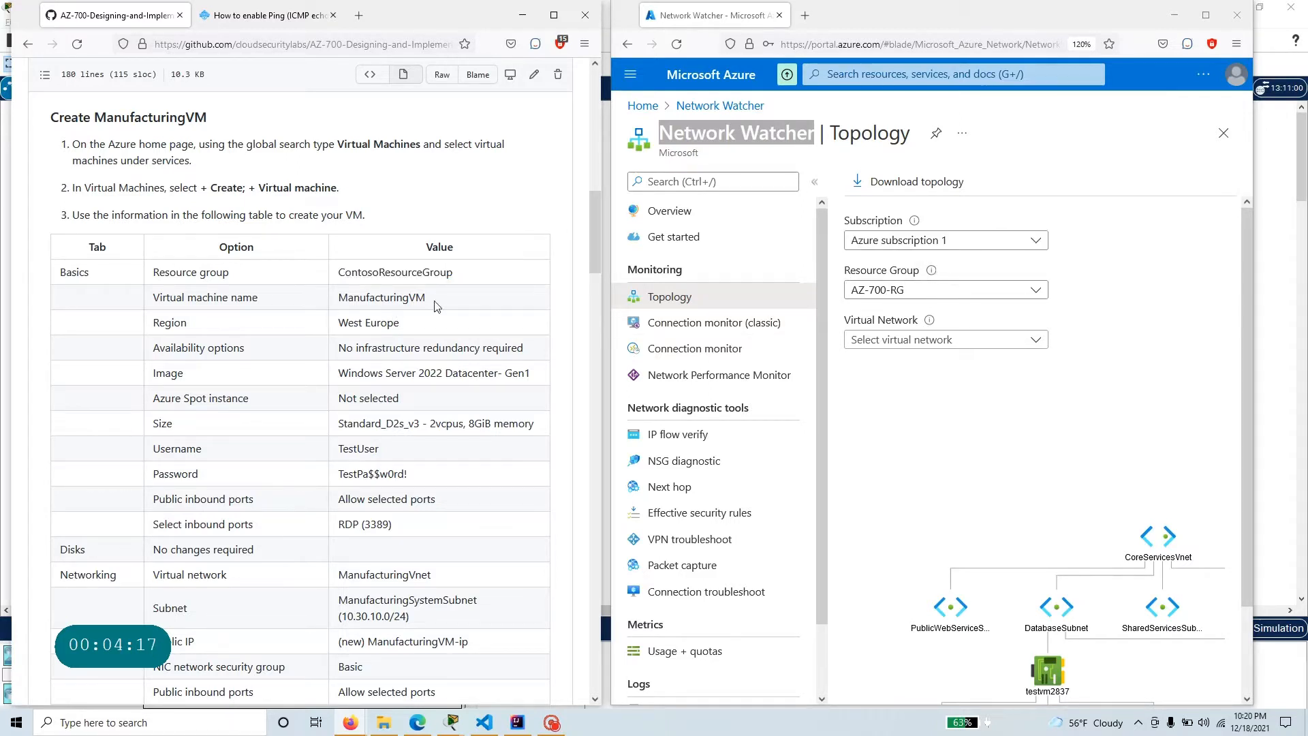
pyautogui.moveTo(435, 302); pyautogui.dragTo(339, 298)
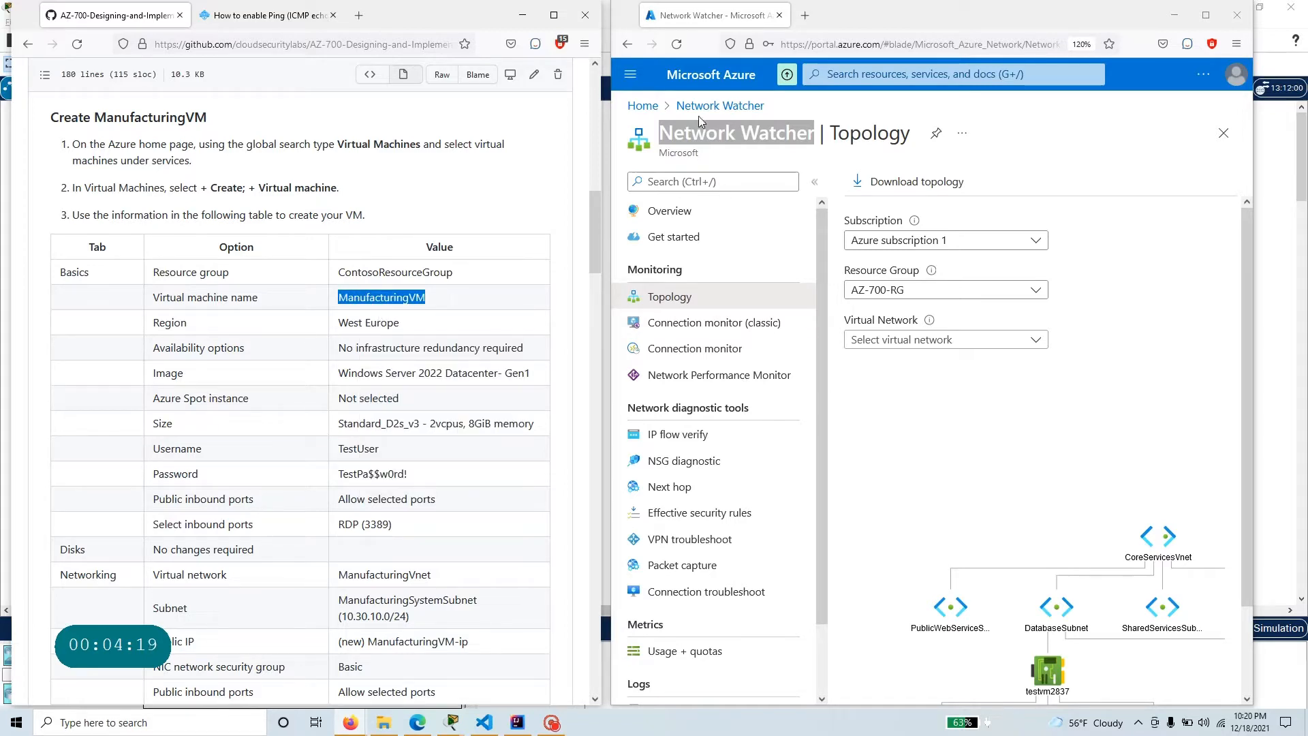
# Open the AZ-700-RG resource group and start creating a Windows Server 2019 Datacenter virtual machine in it.
pyautogui.click(633, 106)
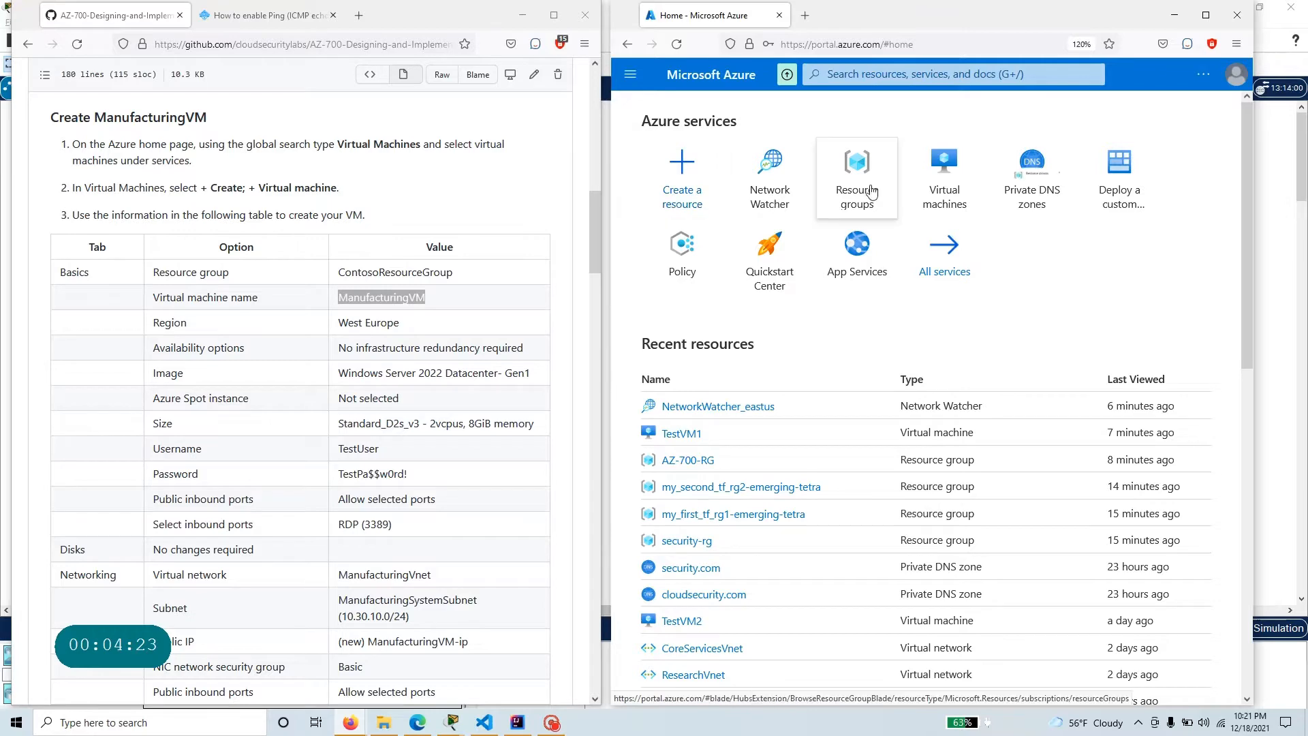
pyautogui.click(852, 180)
pyautogui.click(694, 311)
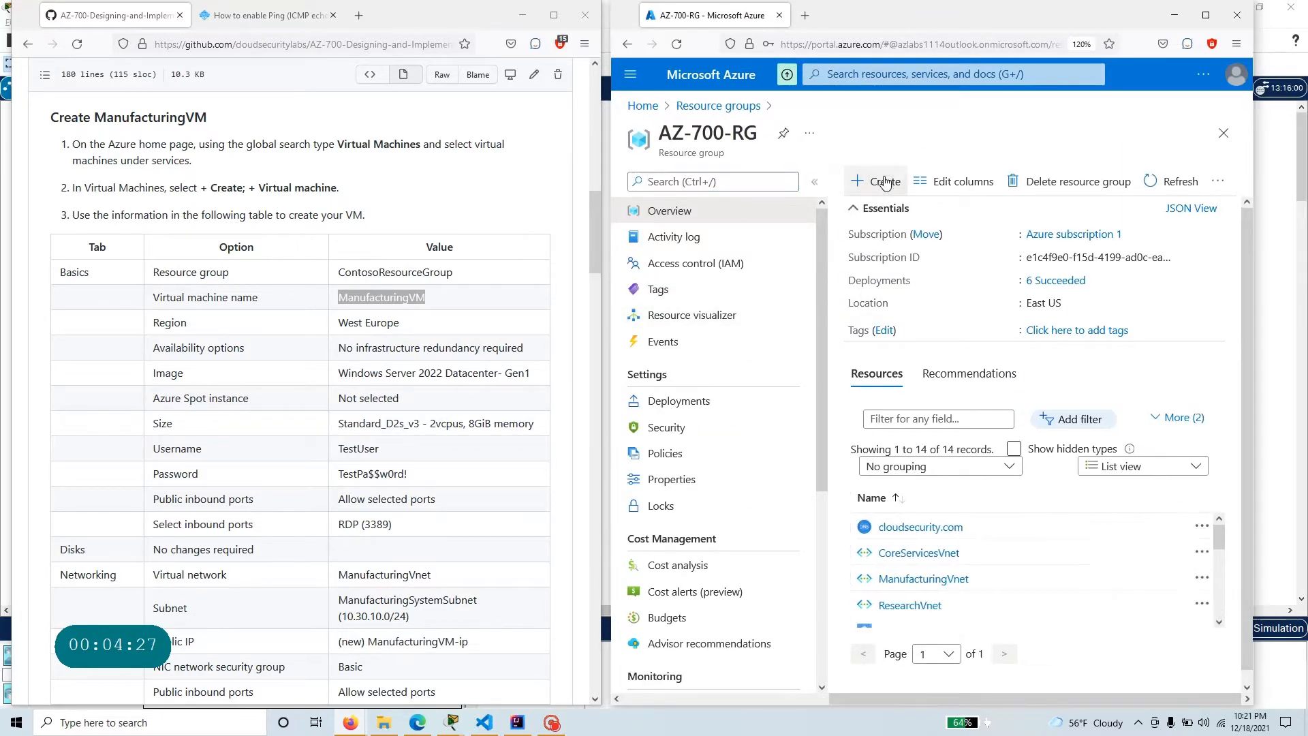
pyautogui.click(878, 181)
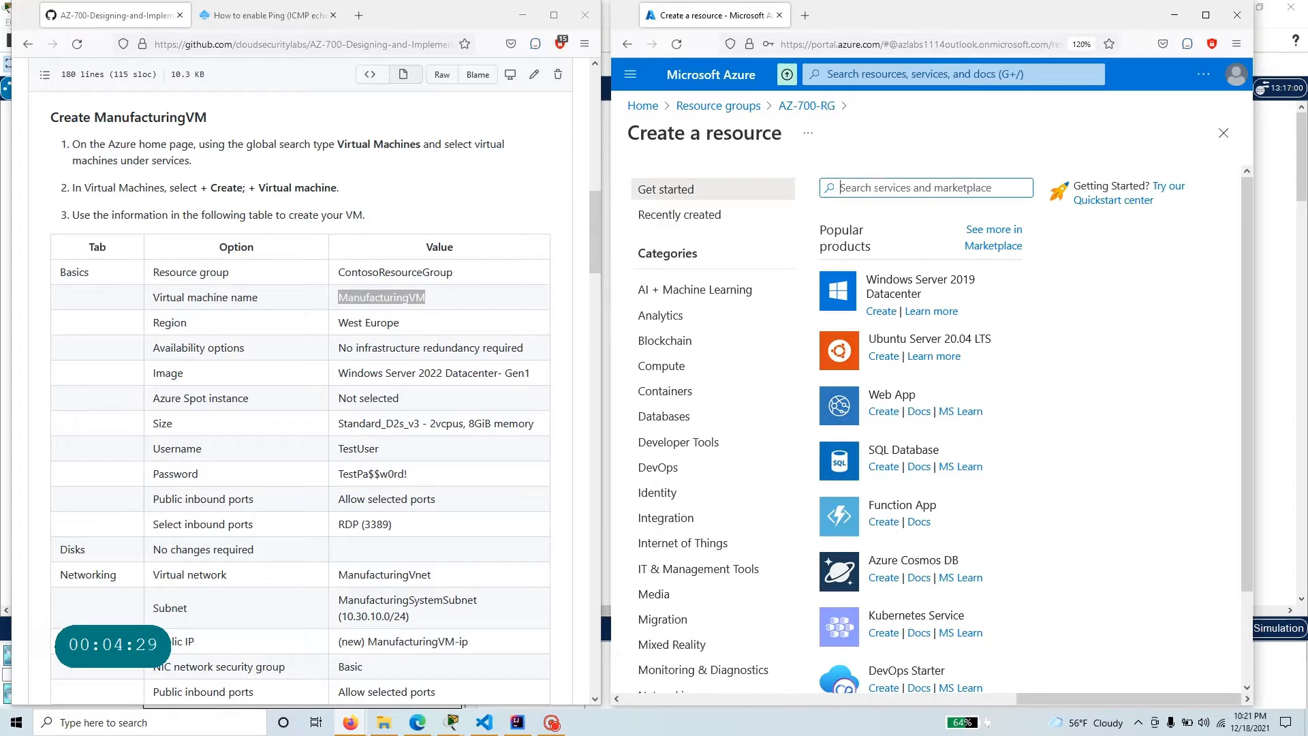
pyautogui.click(955, 283)
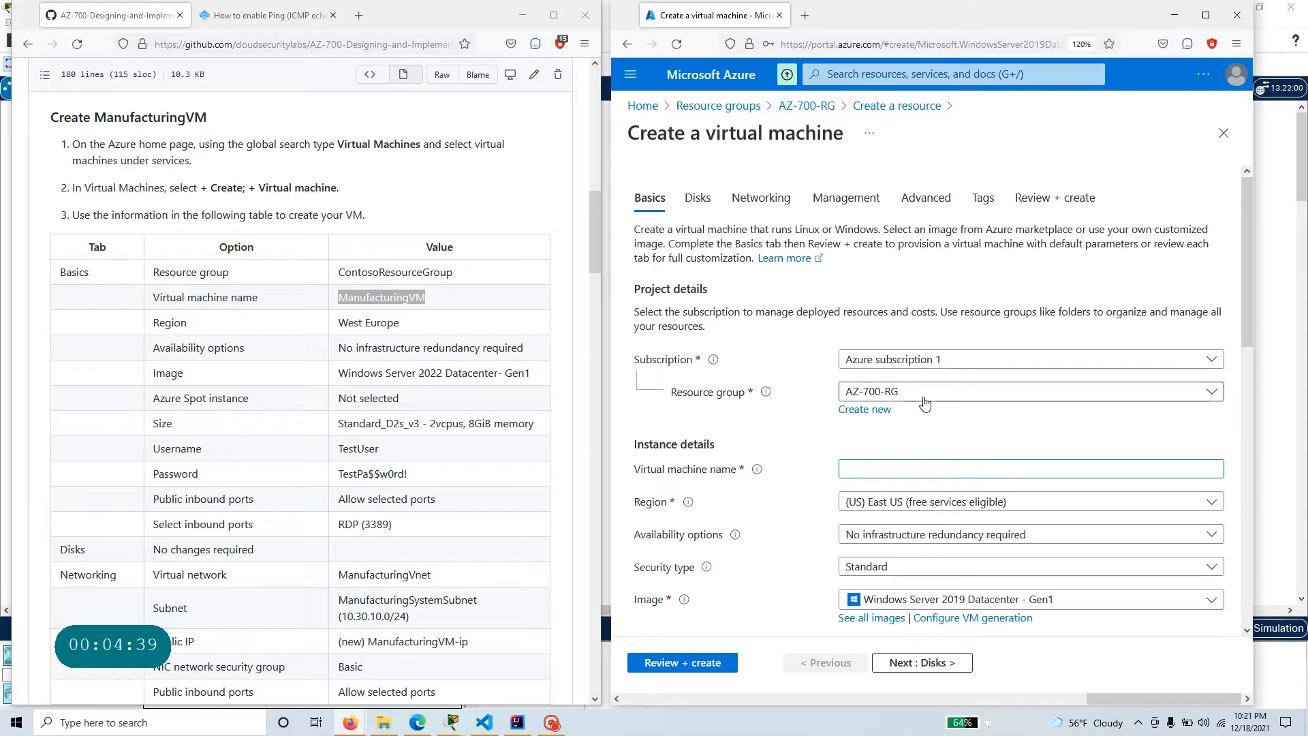
# Copy the machine name from the exercise table and name the new virtual machine ManufacturingVM.
pyautogui.doubleClick(398, 297)
pyautogui.hotkey('ctrl', 'c')
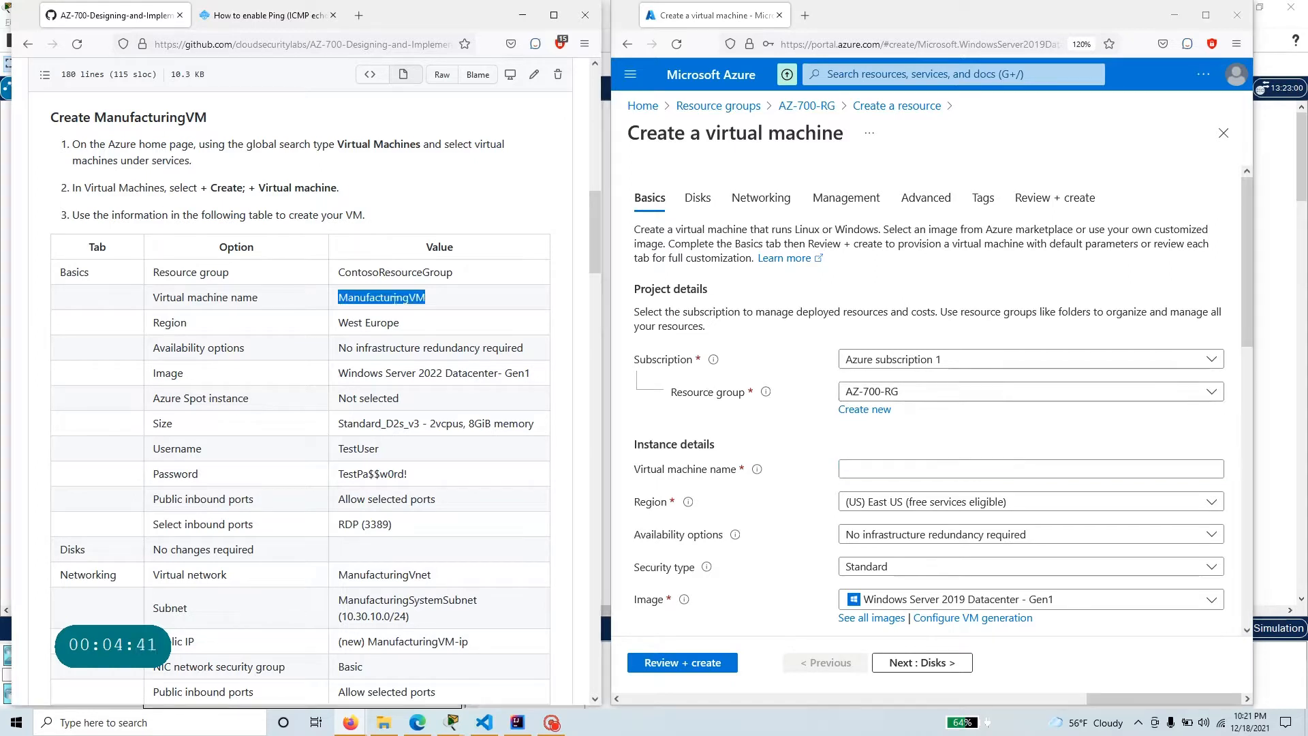
pyautogui.click(858, 470)
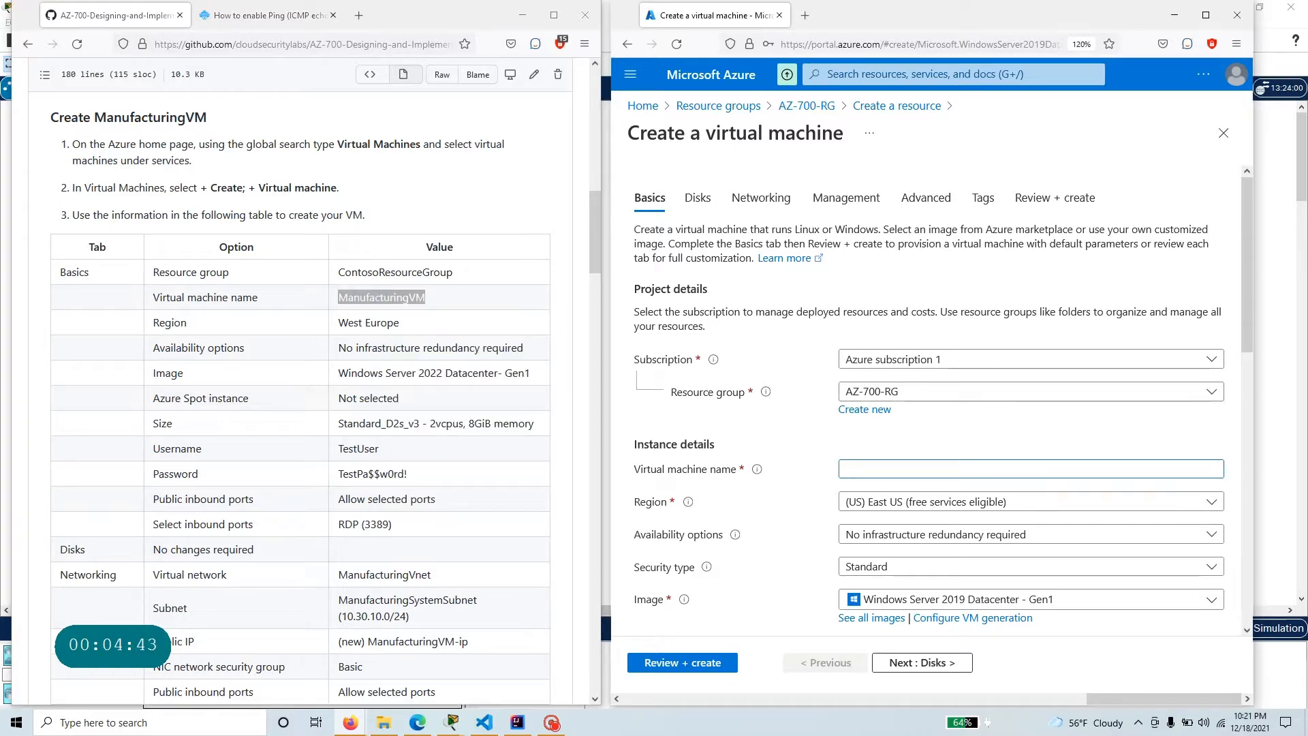
pyautogui.hotkey('ctrl', 'v')
# Set the virtual machine's region to (Europe) West Europe.
pyautogui.click(890, 505)
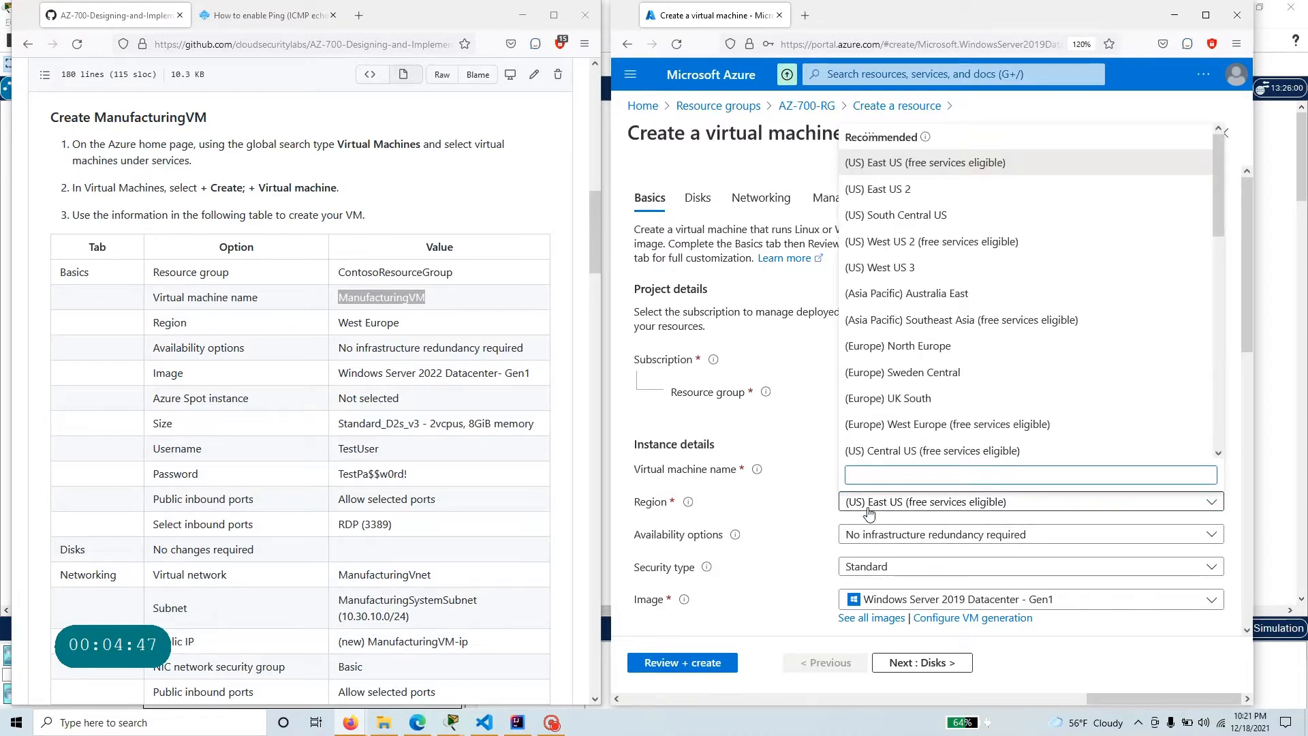
pyautogui.write('west')
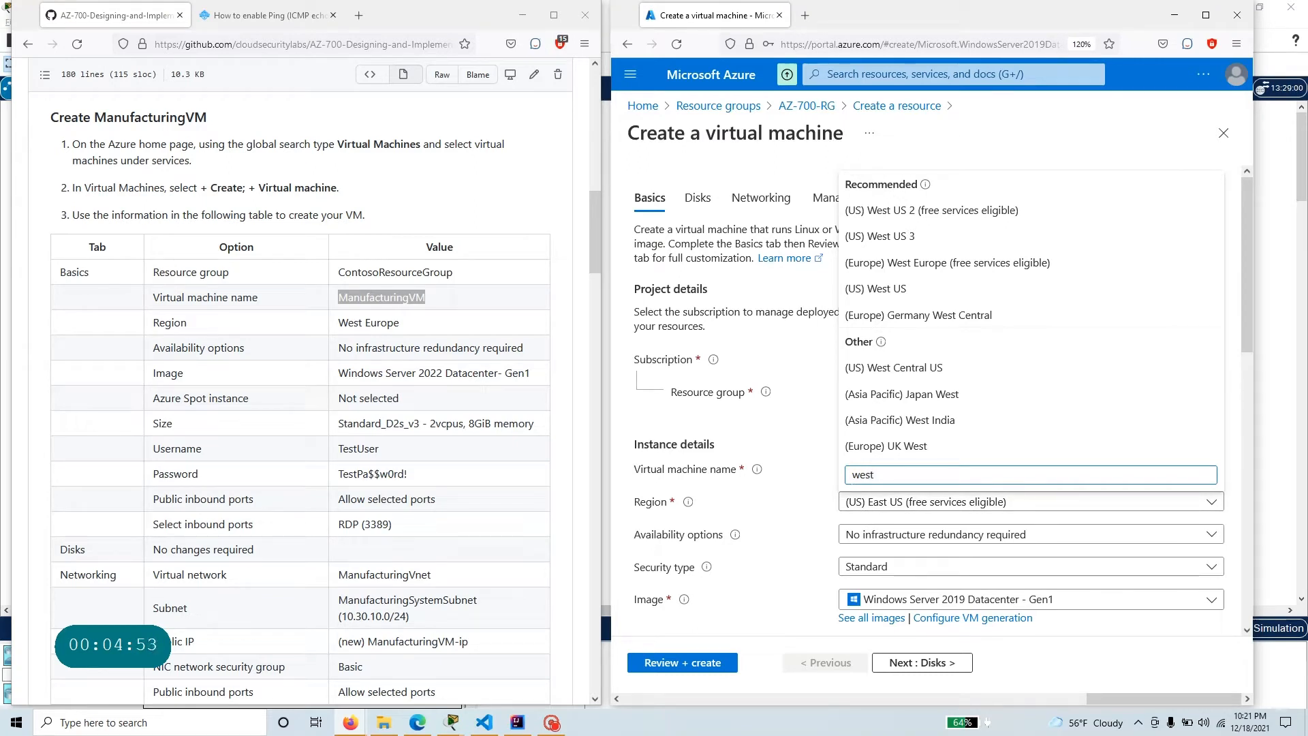
pyautogui.click(978, 266)
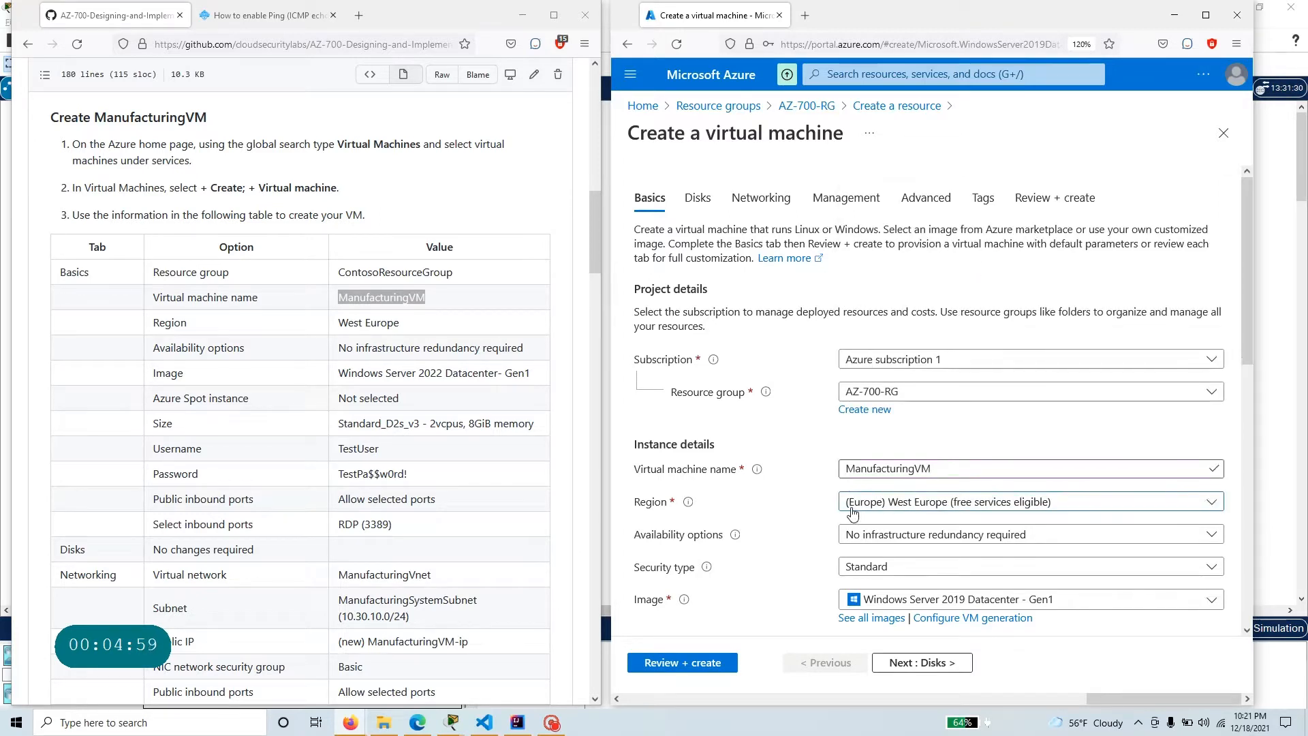
pyautogui.click(922, 509)
pyautogui.write('W')
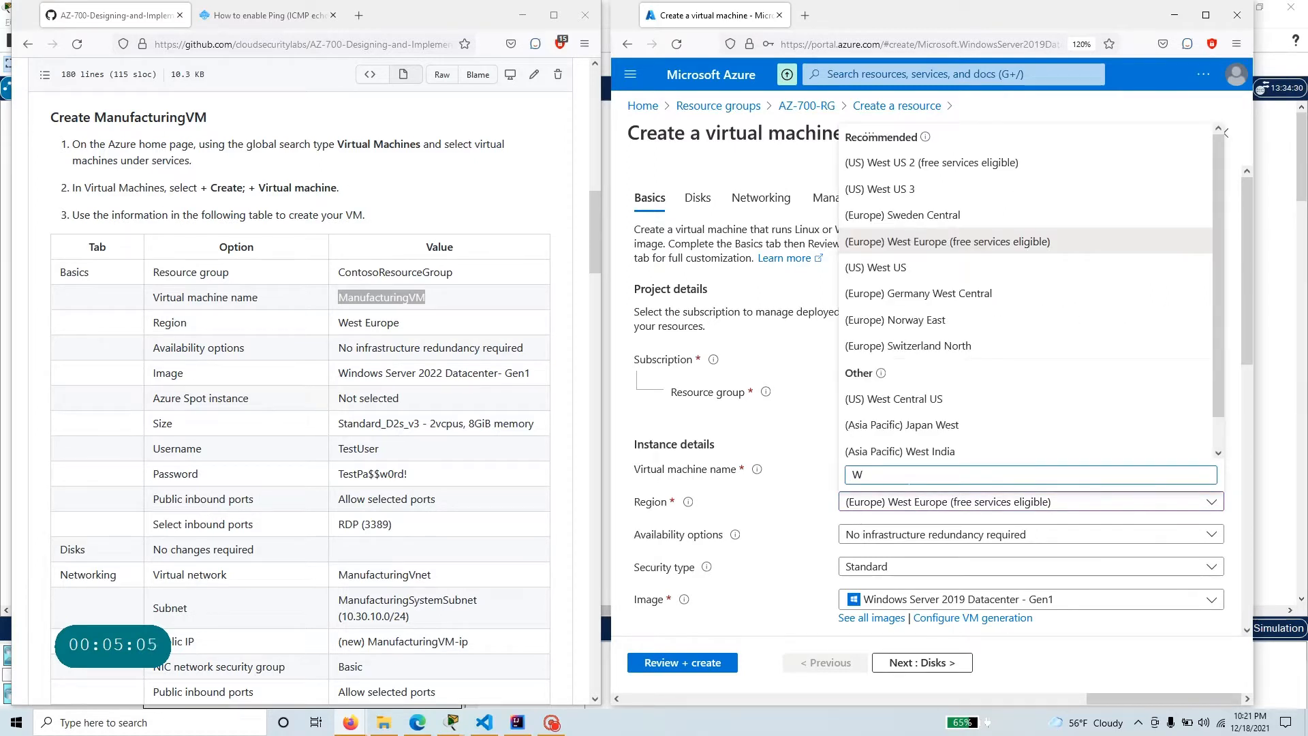
pyautogui.write('est Eu')
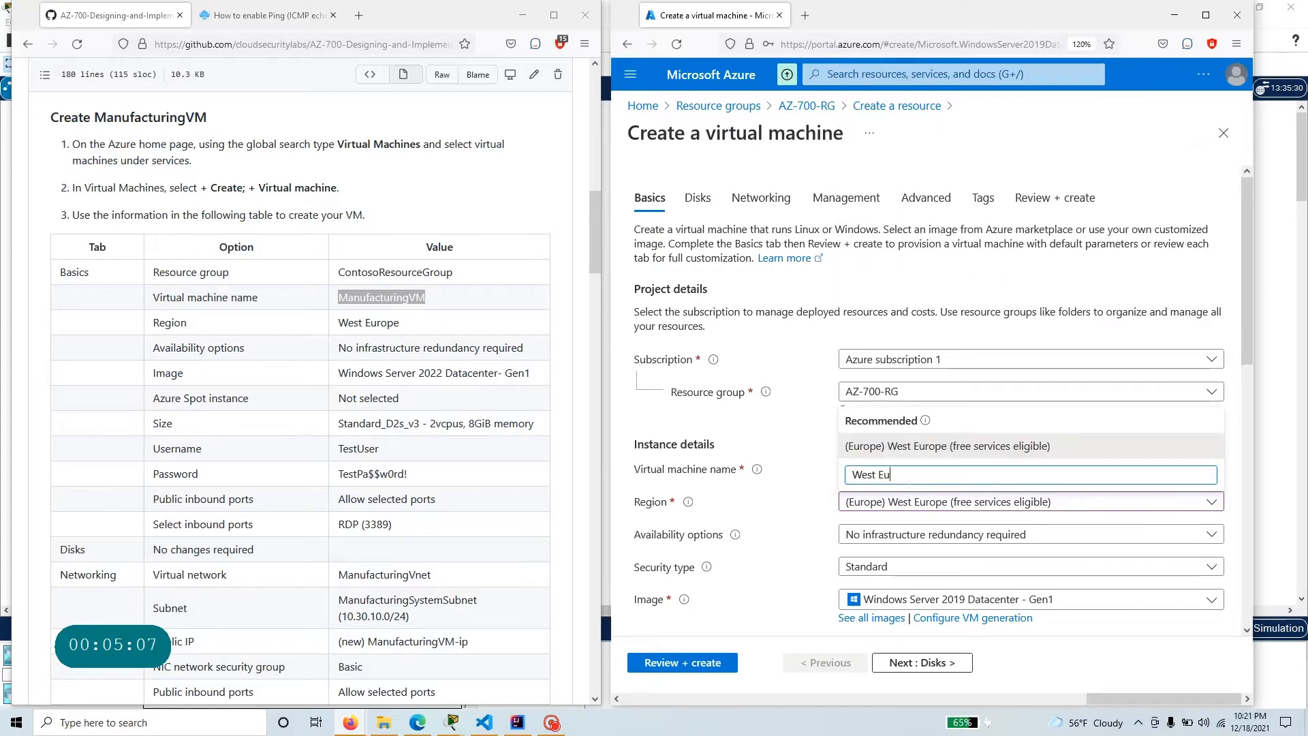
pyautogui.write('rot')
pyautogui.press('BackSpace')
pyautogui.click(981, 450)
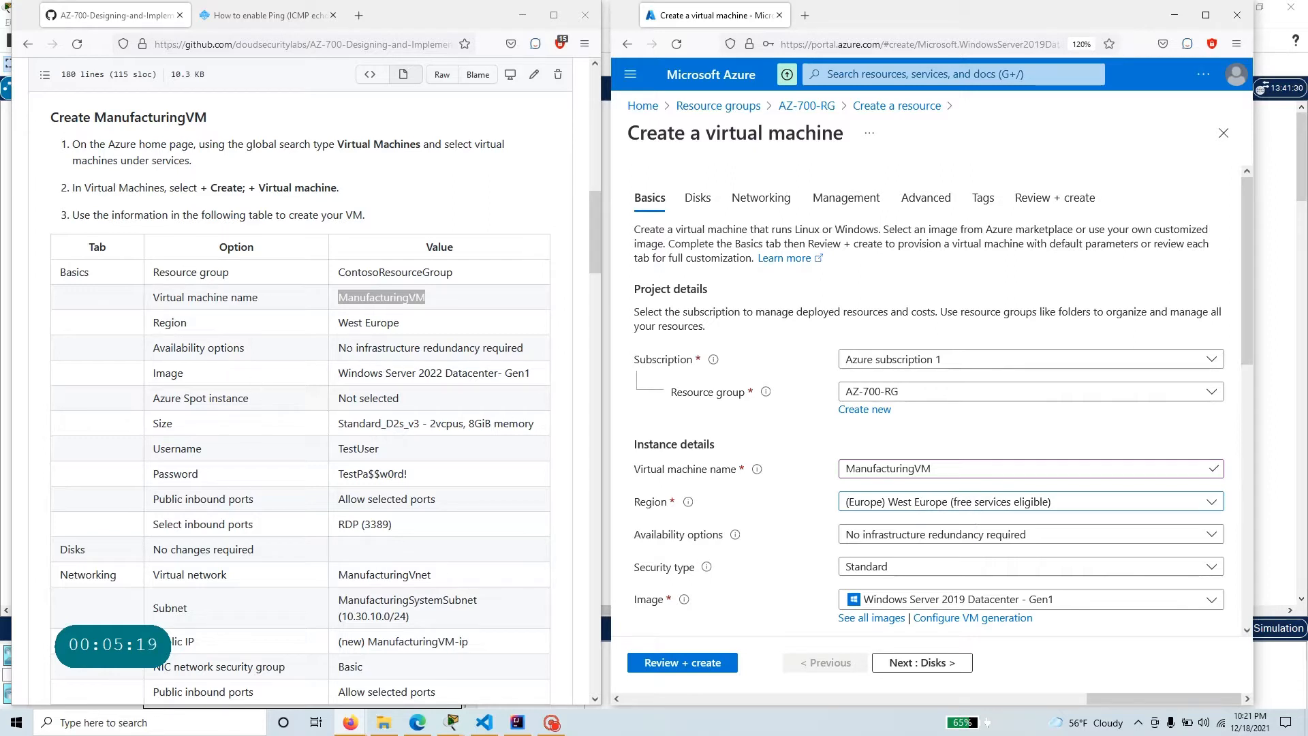
# Compare the availability option with the exercise table and review the available security types, image and size.
pyautogui.moveTo(338, 347); pyautogui.dragTo(533, 353)
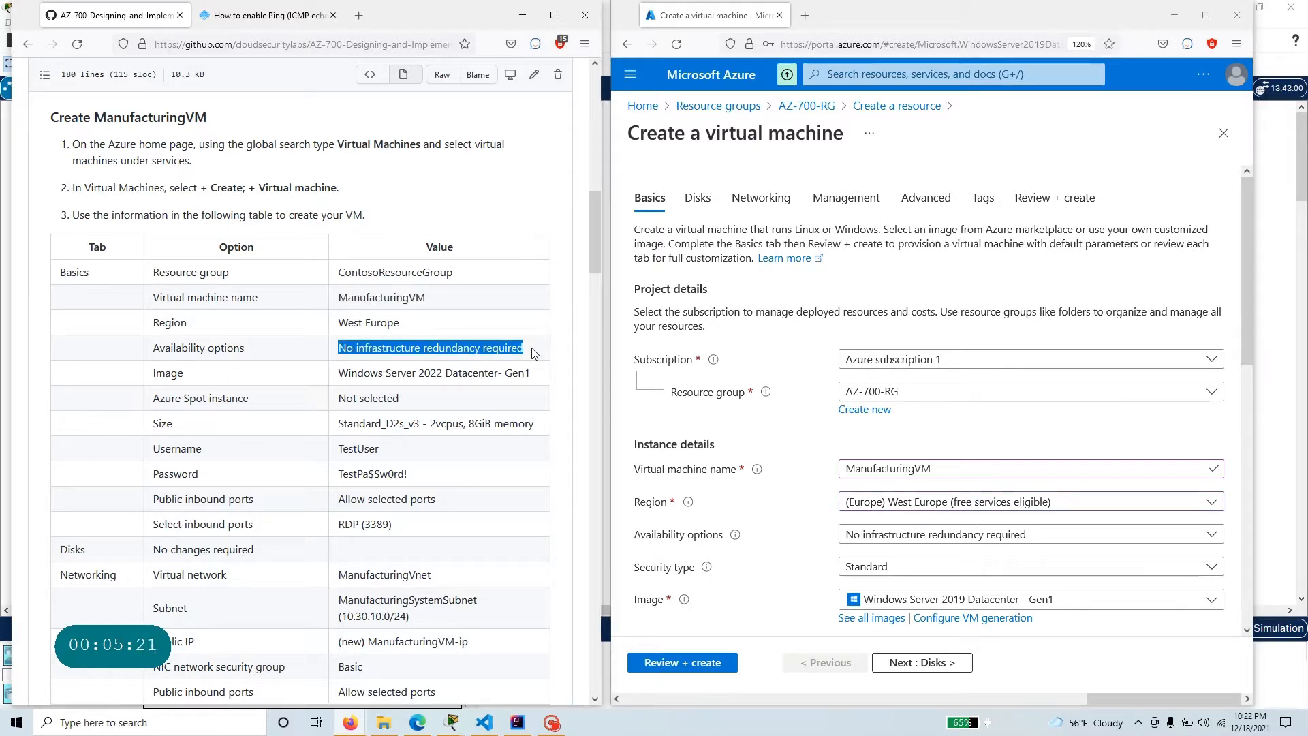
pyautogui.scroll(-2, 773, 474)
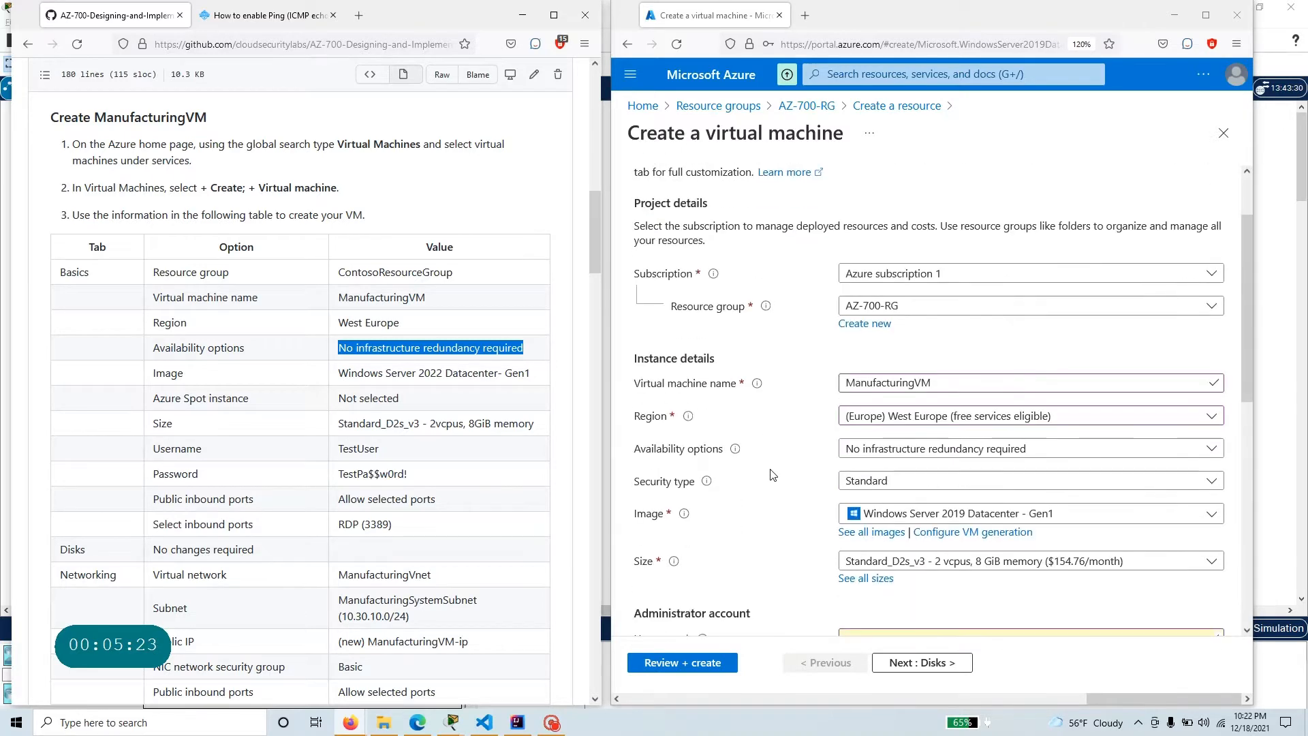
pyautogui.scroll(-4, 756, 490)
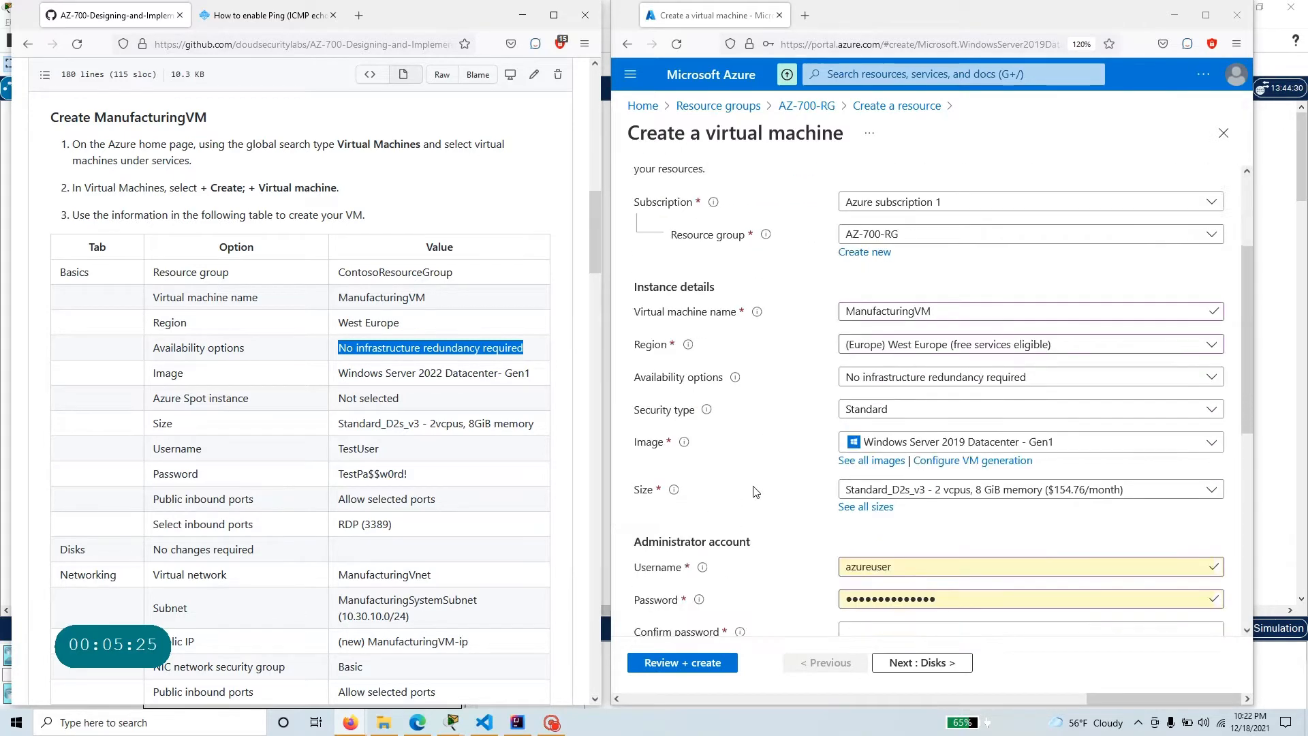
pyautogui.moveTo(709, 315)
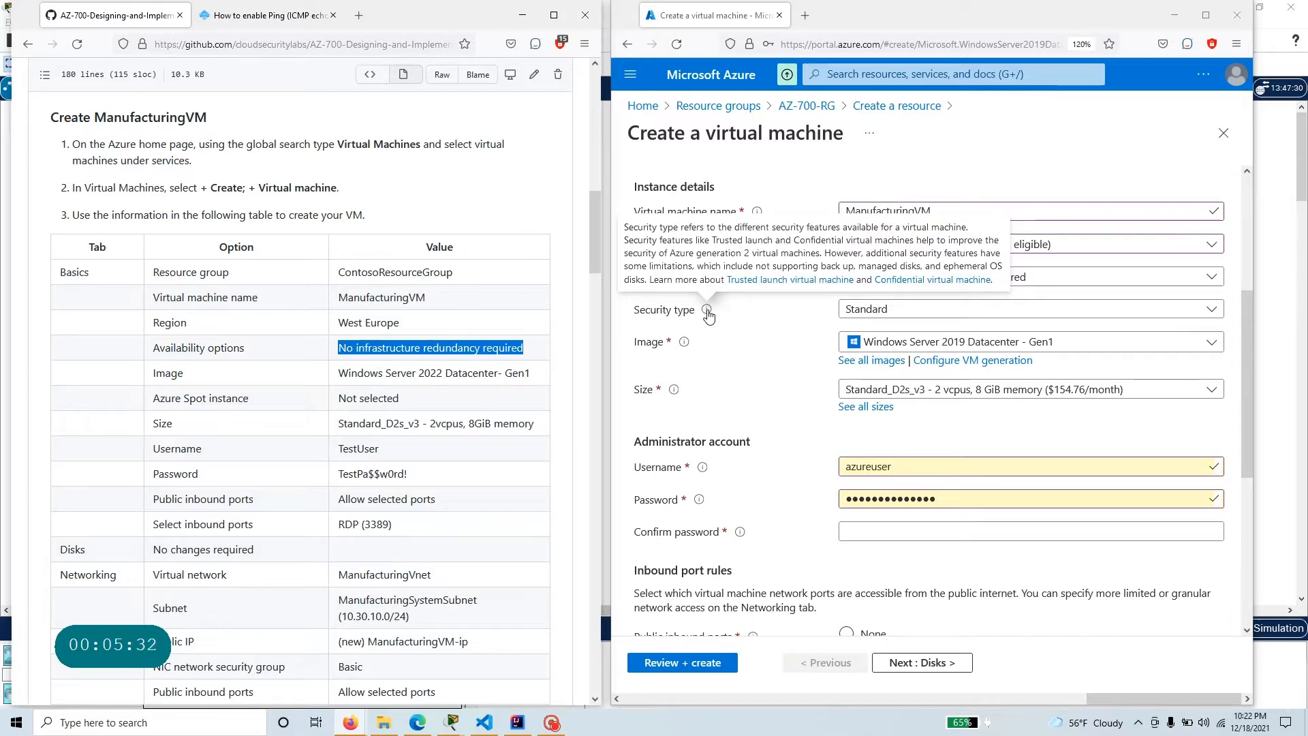
pyautogui.click(892, 309)
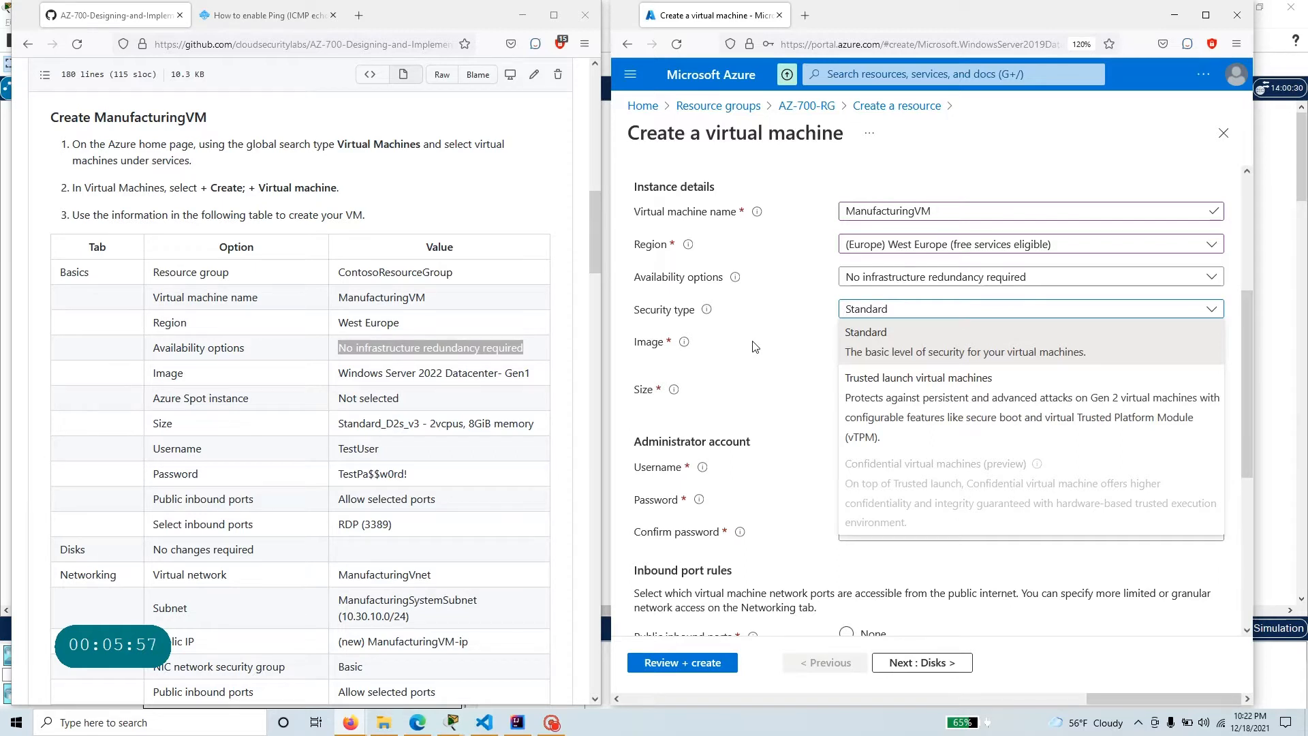
pyautogui.click(753, 347)
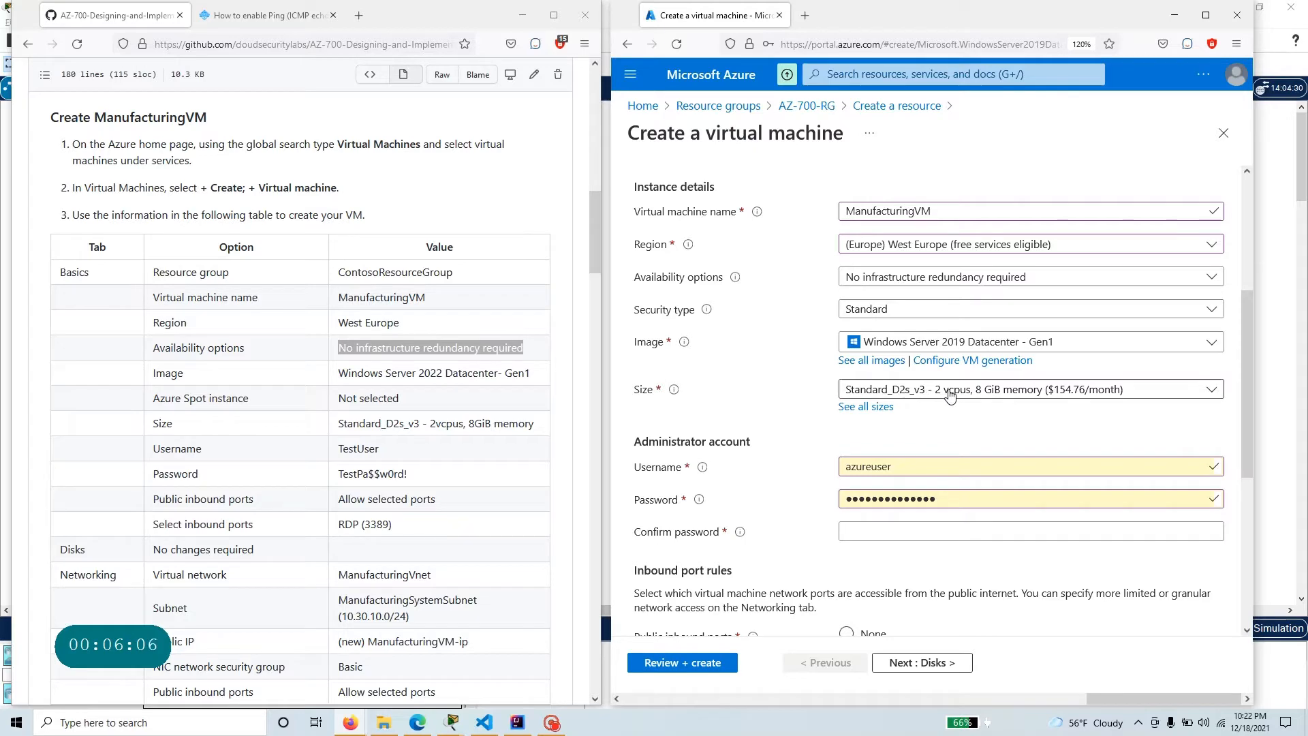
# Replace the administrator username with TestUser, copied from the exercise table.
pyautogui.scroll(-2, 395, 459)
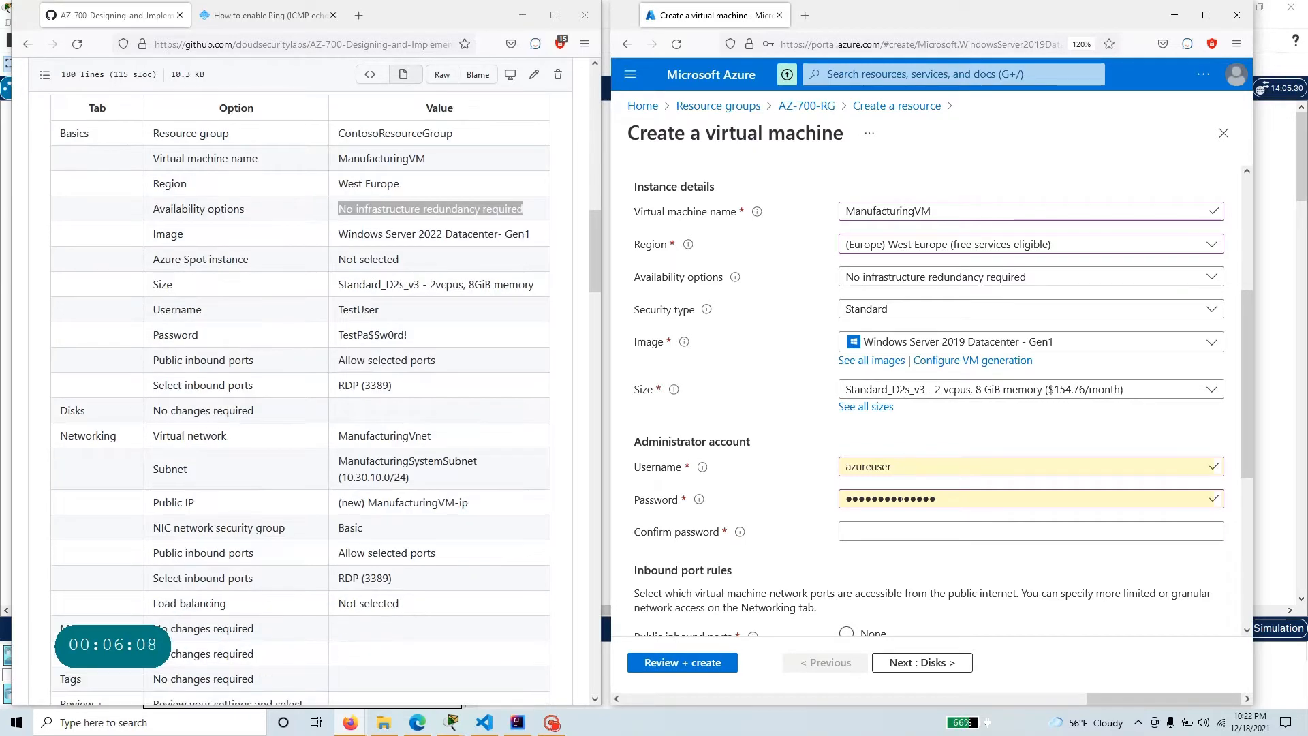
pyautogui.moveTo(912, 468); pyautogui.dragTo(815, 476)
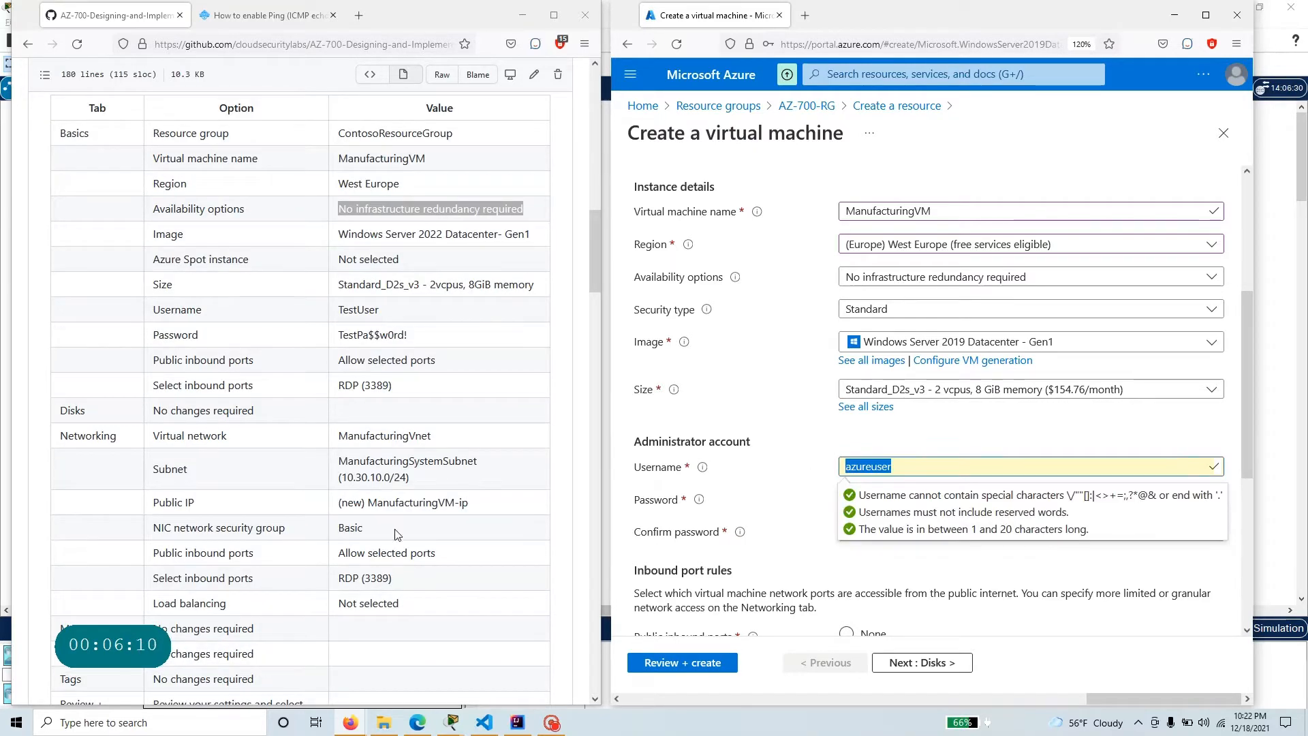
pyautogui.click(393, 318)
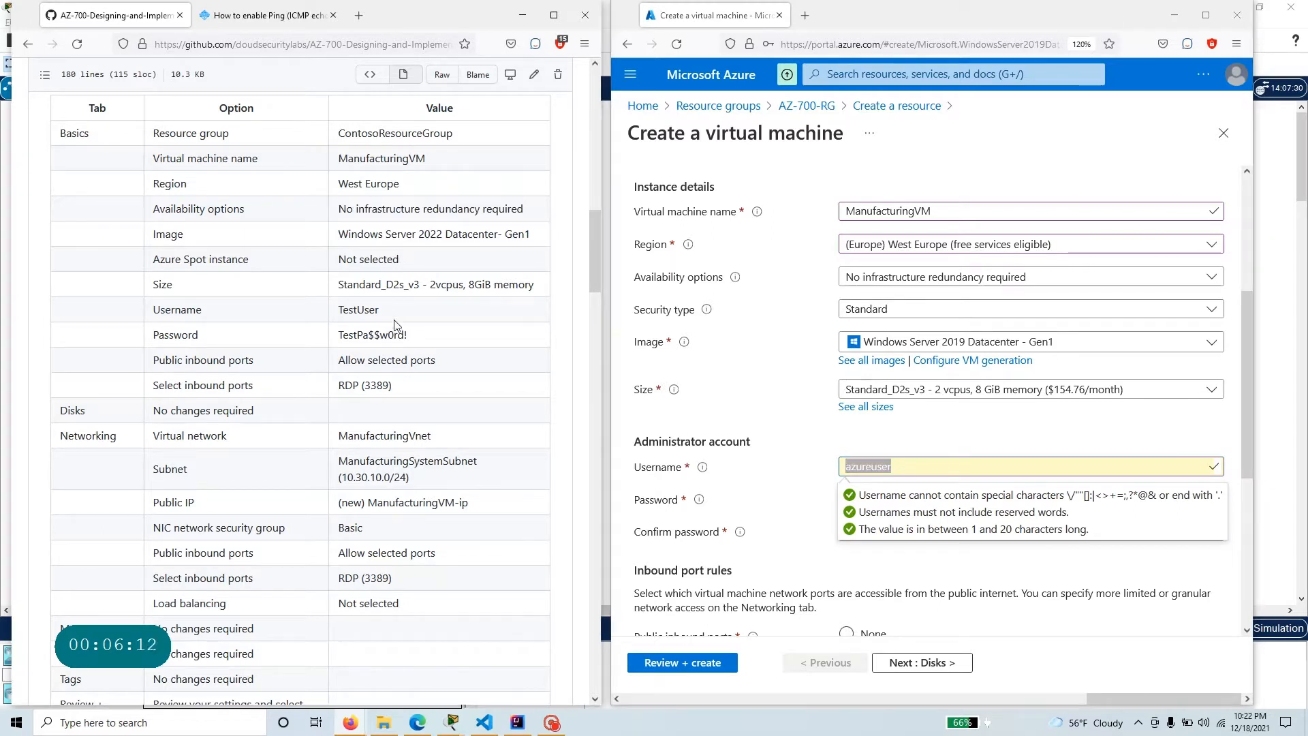
pyautogui.moveTo(393, 317); pyautogui.dragTo(338, 310)
pyautogui.hotkey('ctrl', 'c')
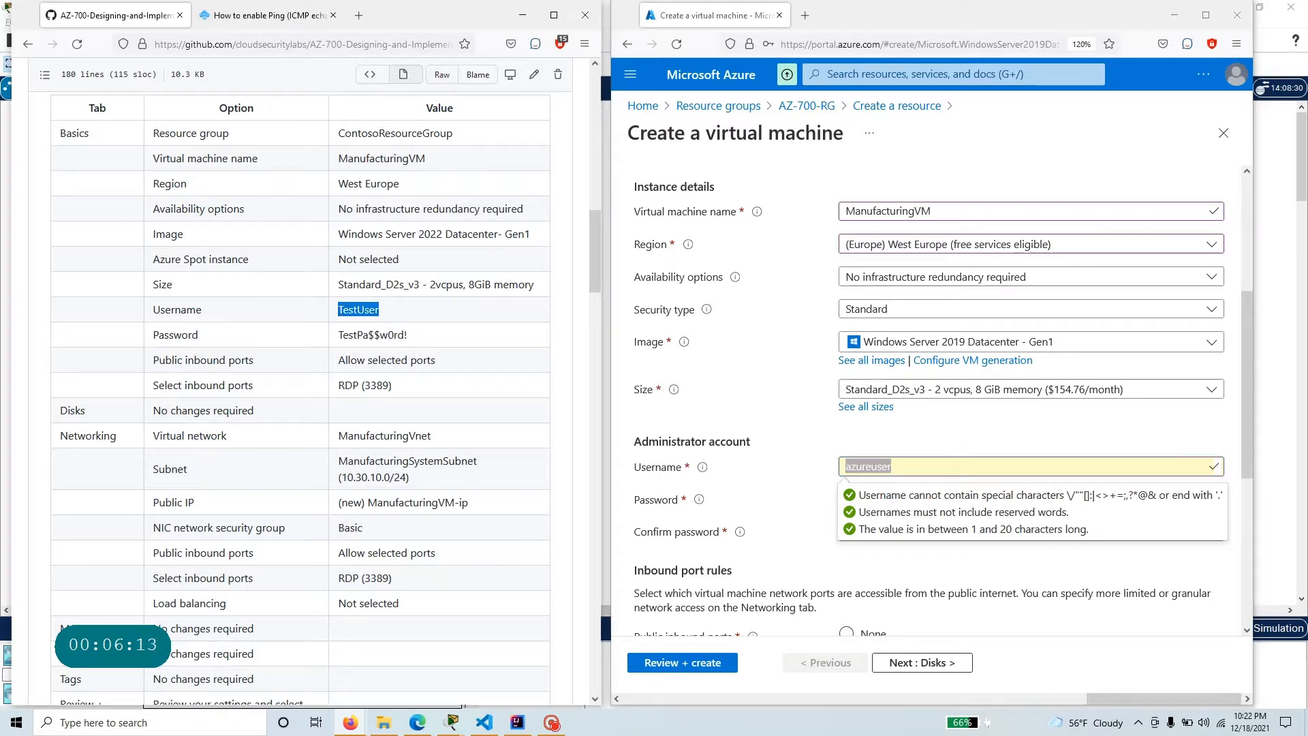
pyautogui.doubleClick(875, 466)
pyautogui.hotkey('ctrl', 'v')
# Enter the administrator password given in the exercise table and repeat it in the confirmation field.
pyautogui.press('Tab')
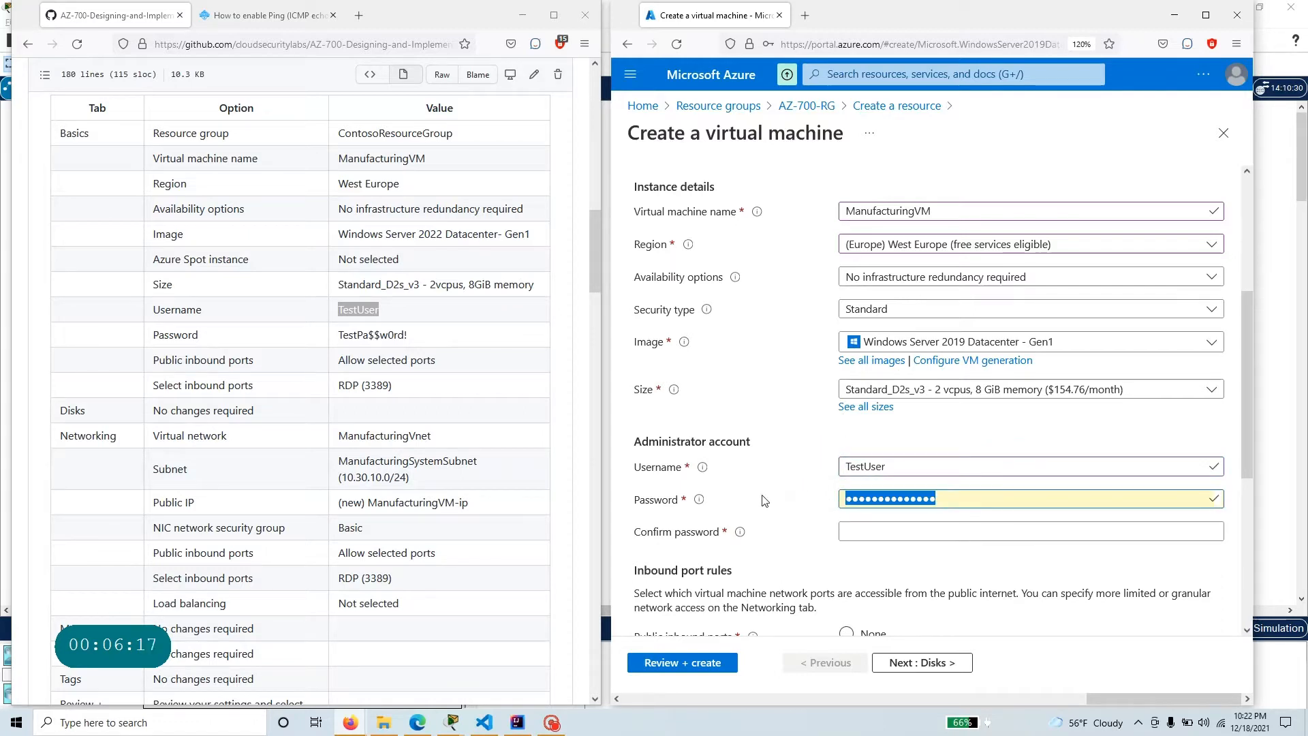
pyautogui.write('TestPa$$w0')
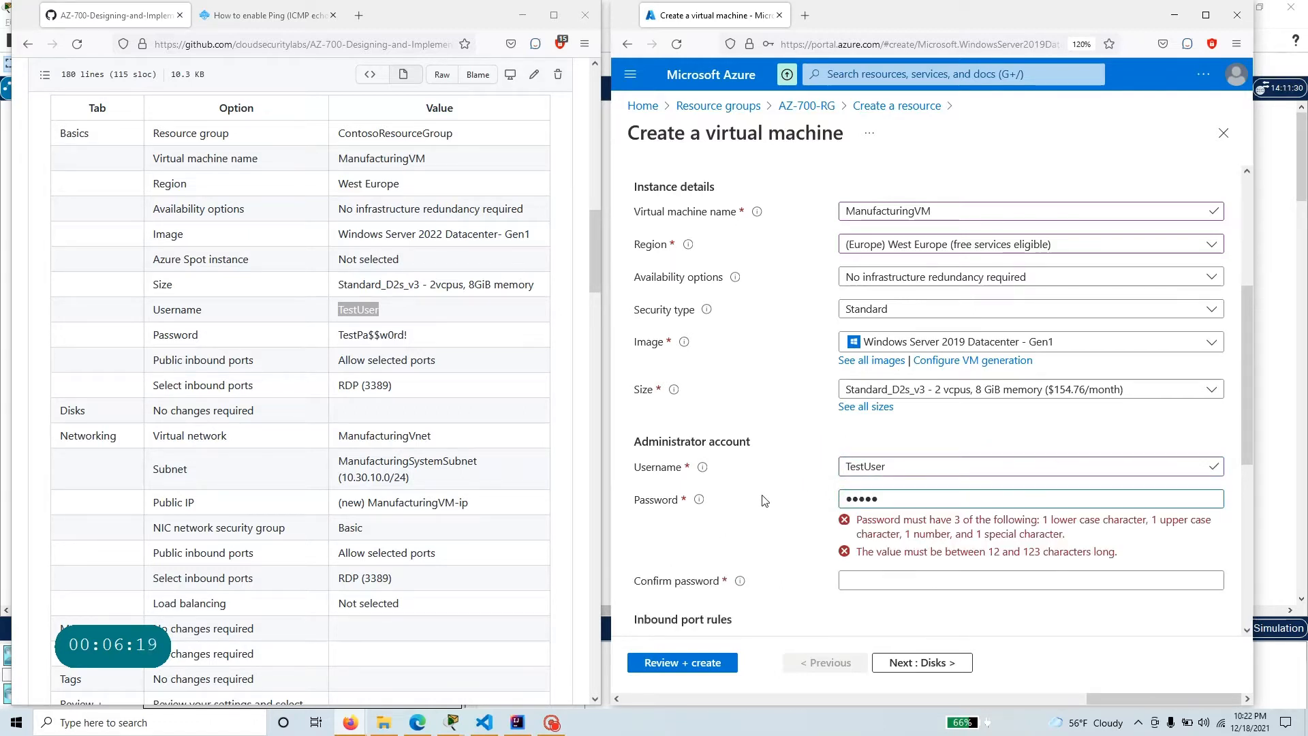
pyautogui.write('rd!')
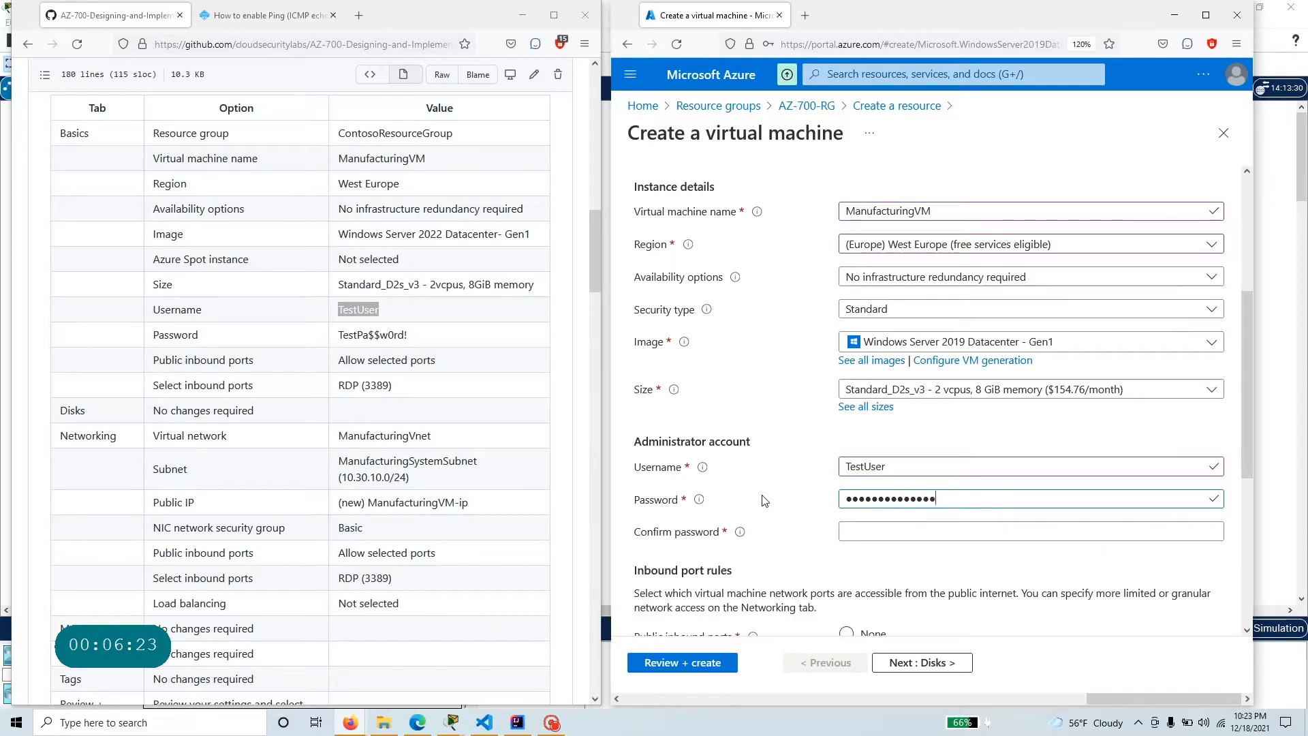
pyautogui.press('Tab')
pyautogui.write('Te')
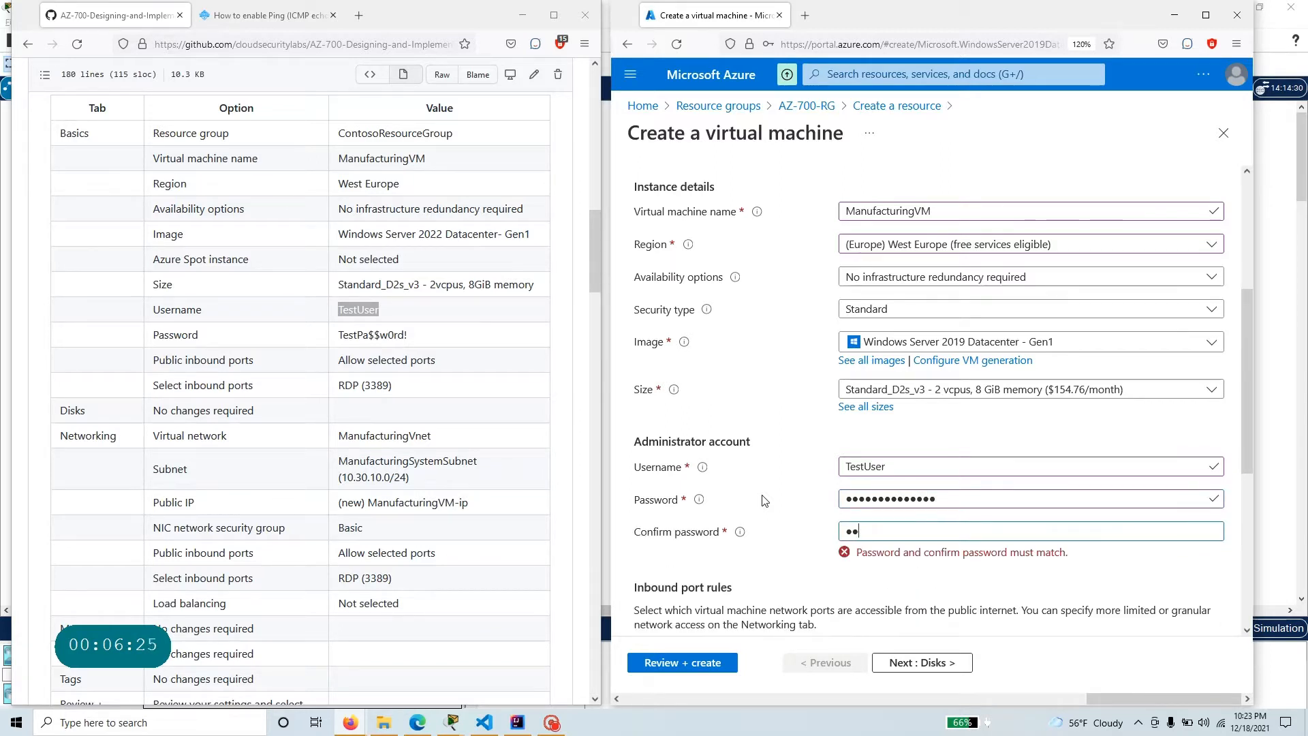
pyautogui.write('stPa$$w')
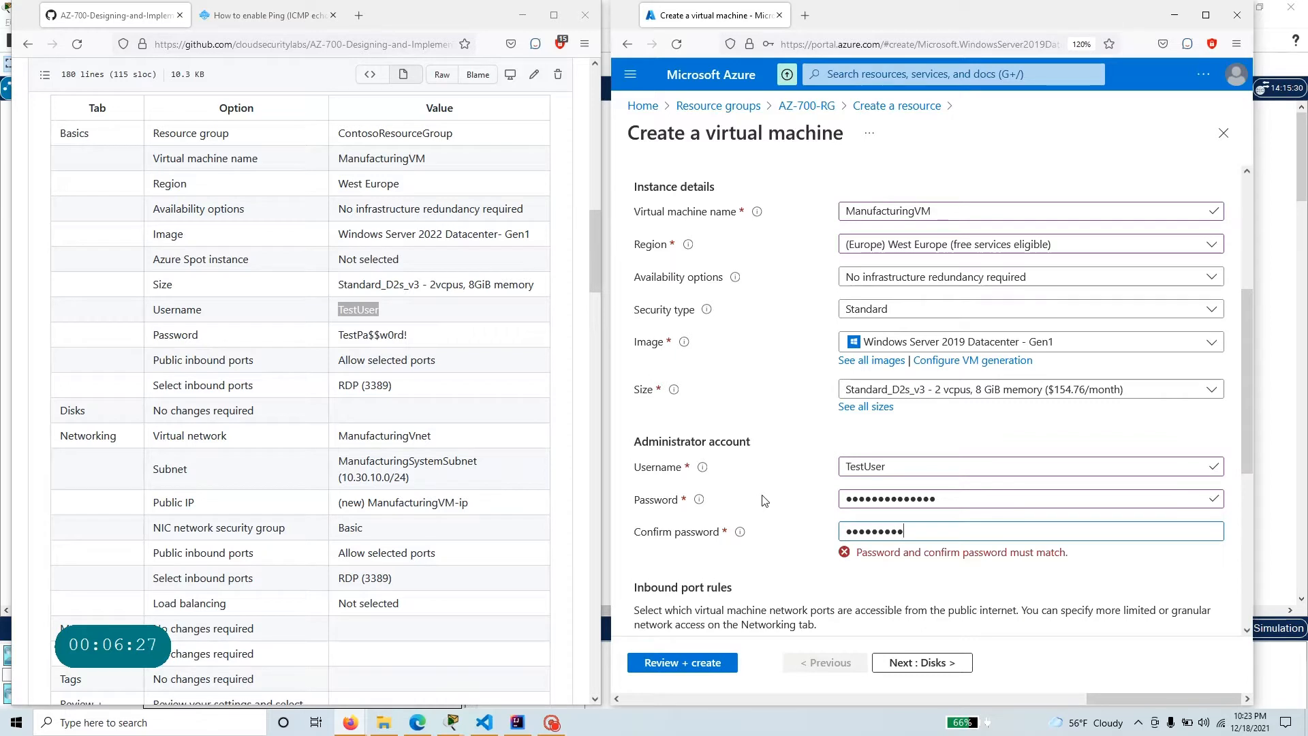
pyautogui.write('0r')
# Check the inbound port rules against the exercise's RDP (3389) setting and continue to the disk settings.
pyautogui.scroll(-3, 762, 501)
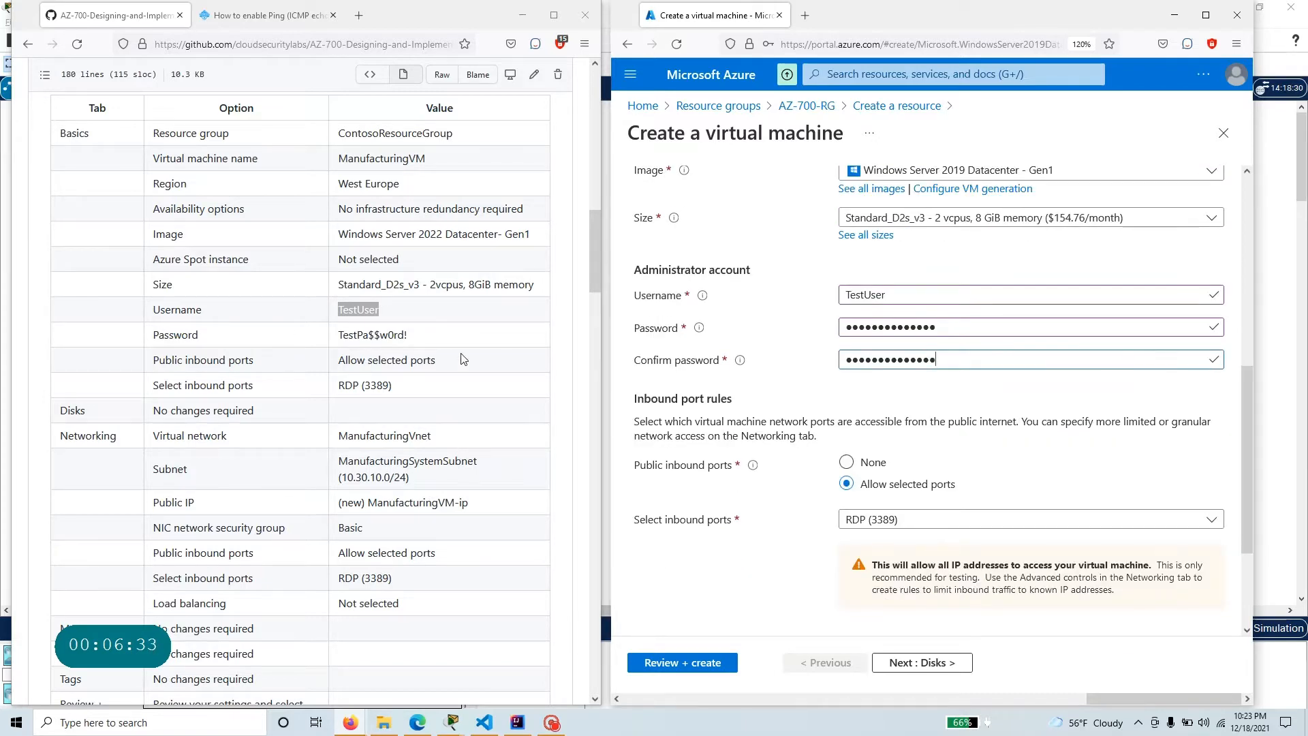
pyautogui.moveTo(411, 387); pyautogui.dragTo(337, 386)
pyautogui.scroll(-1, 828, 516)
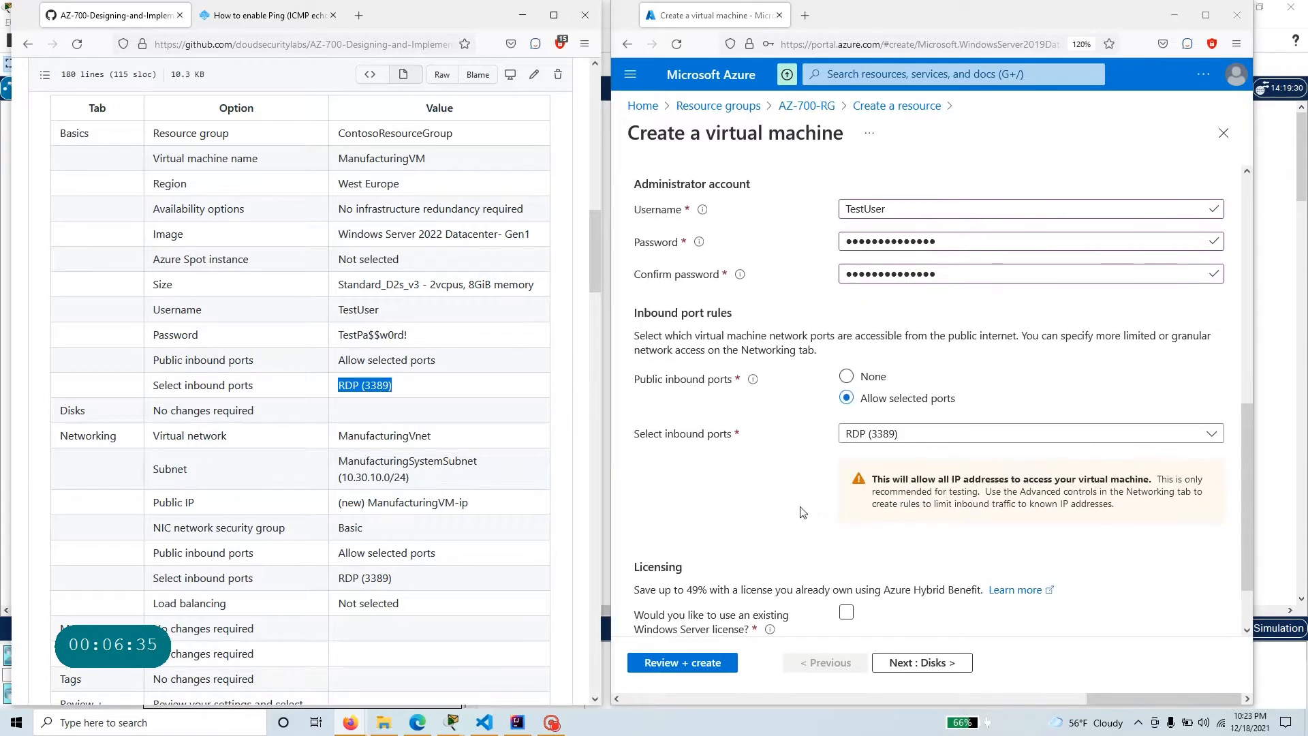
pyautogui.moveTo(432, 436); pyautogui.dragTo(337, 436)
pyautogui.scroll(3, 912, 613)
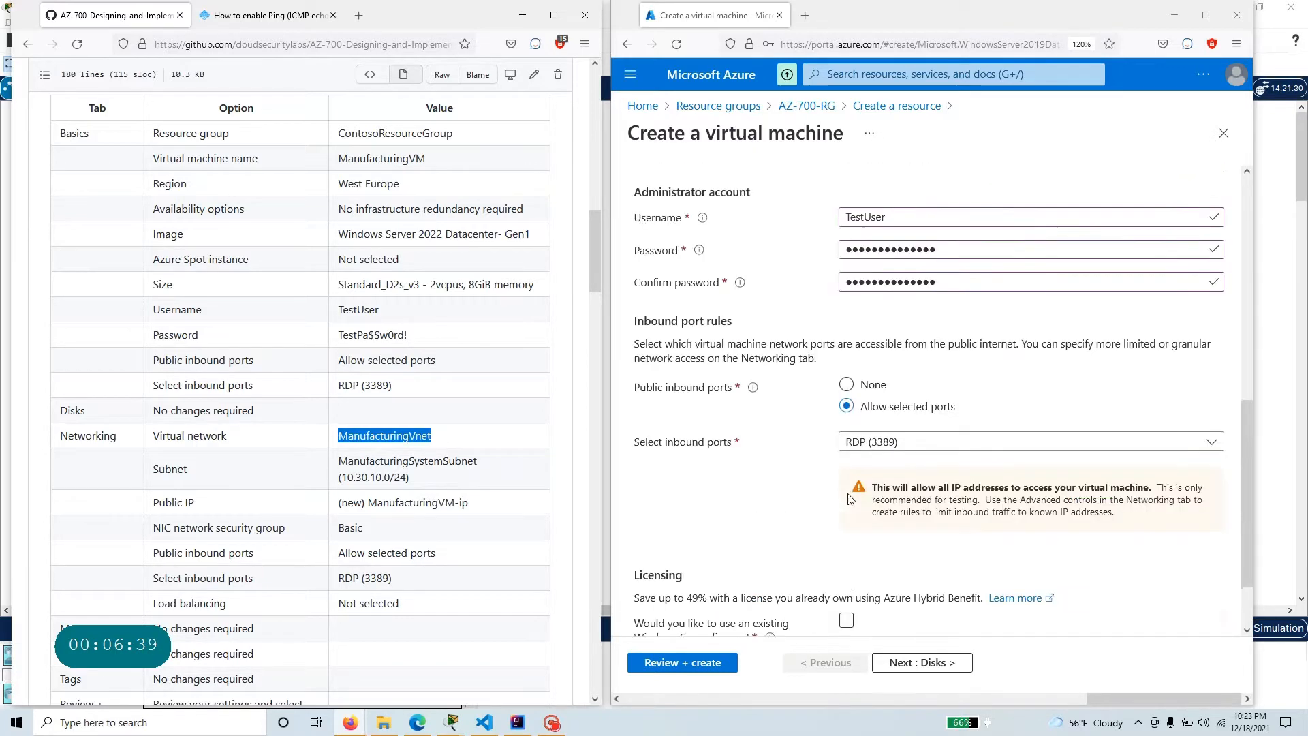
pyautogui.click(915, 670)
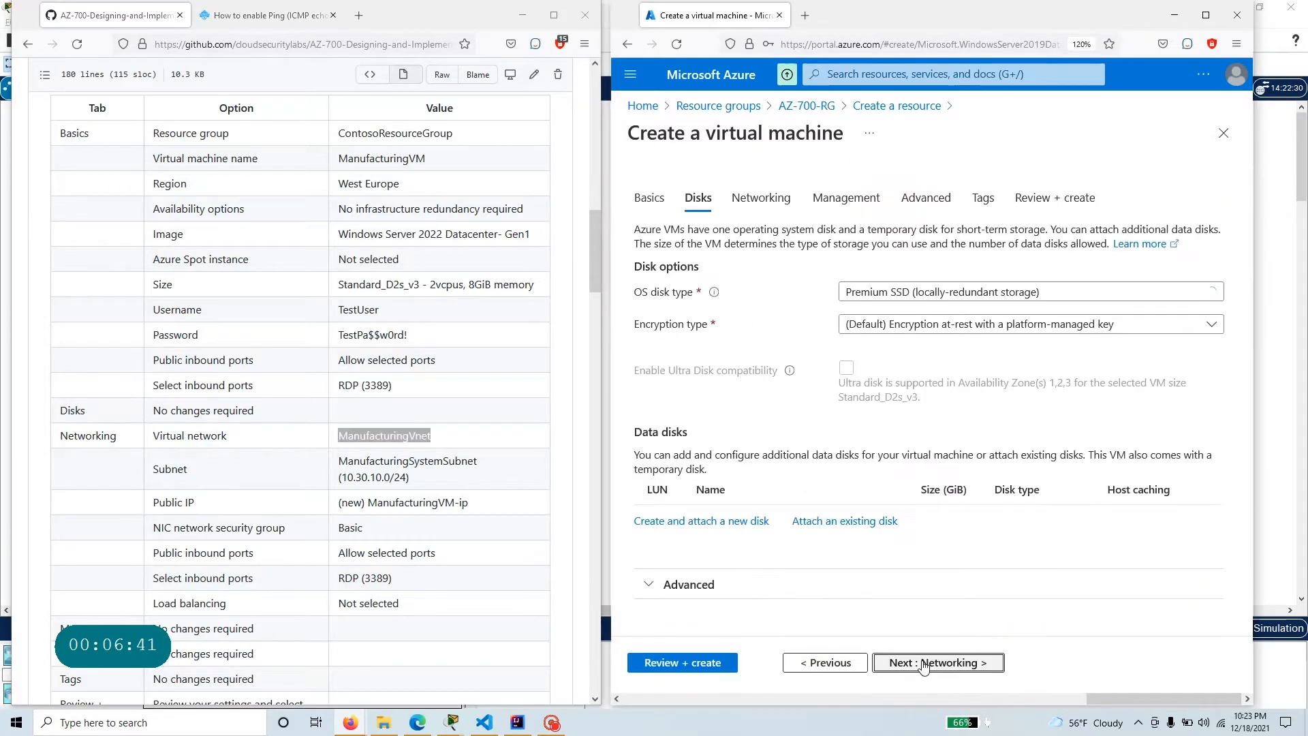
# Continue to the networking settings and select ManufacturingVnet with subnet ManufacturingSystemSubnet (10.30.10.0/24), as given in the exercise table.
pyautogui.click(947, 662)
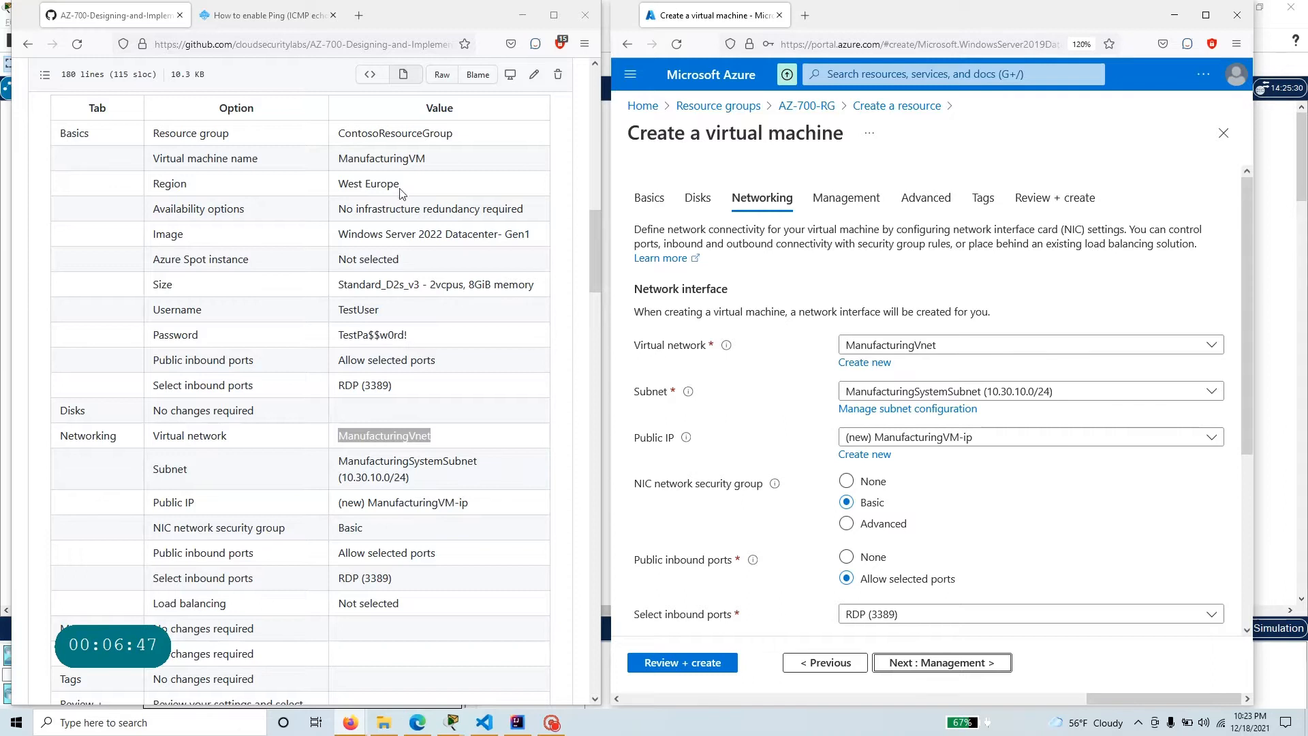
pyautogui.moveTo(402, 193); pyautogui.dragTo(334, 184)
pyautogui.click(919, 348)
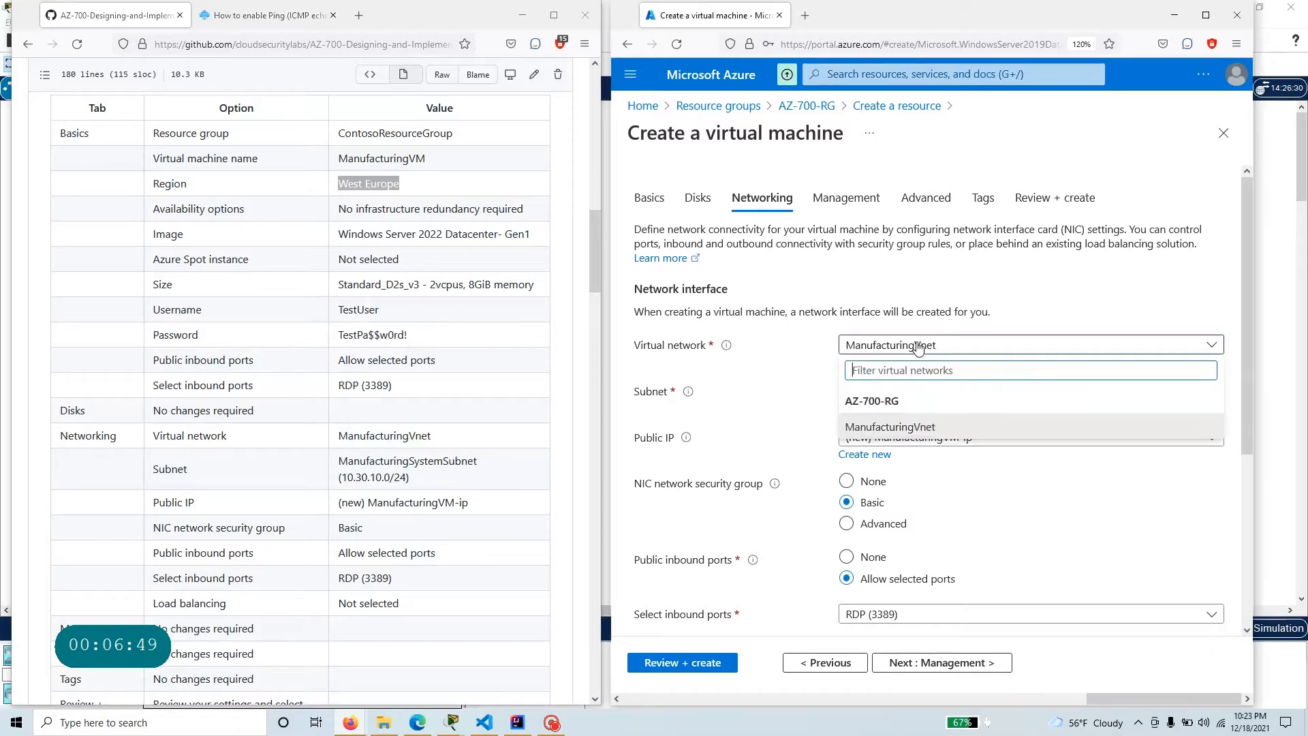
pyautogui.click(950, 435)
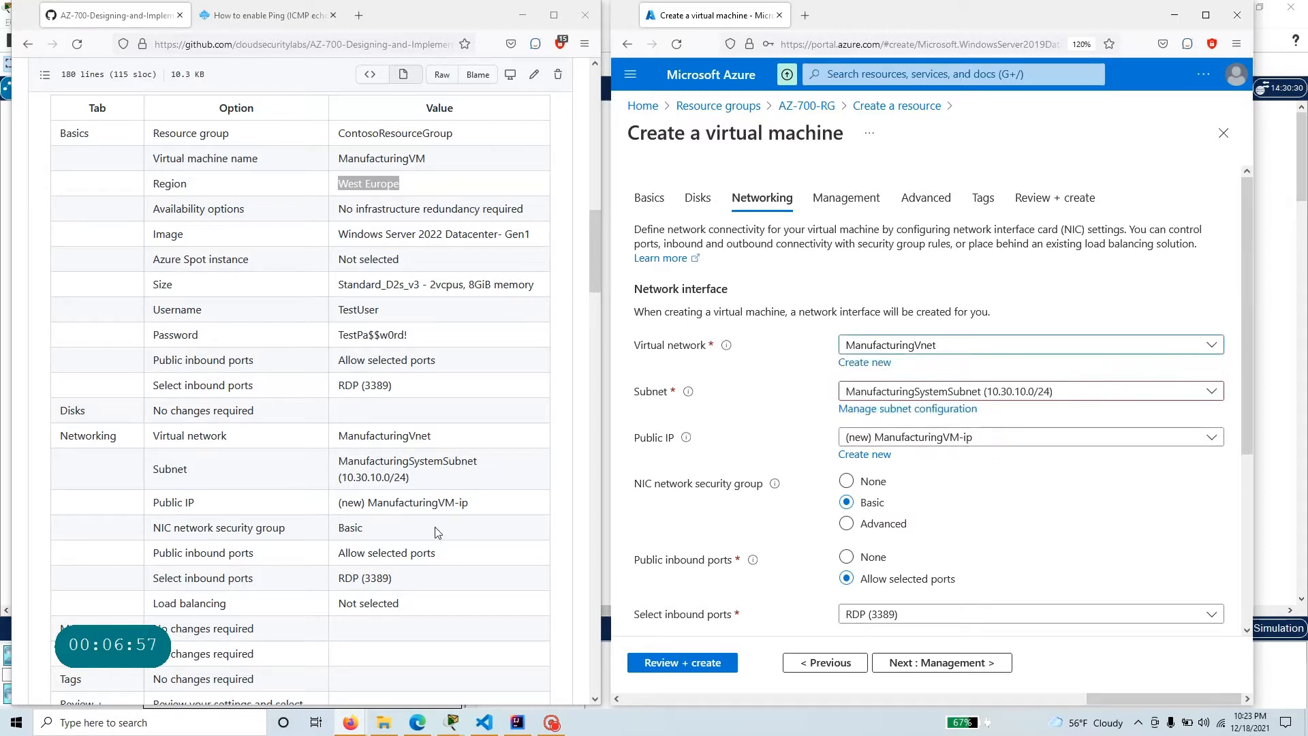
pyautogui.moveTo(417, 477); pyautogui.dragTo(330, 466)
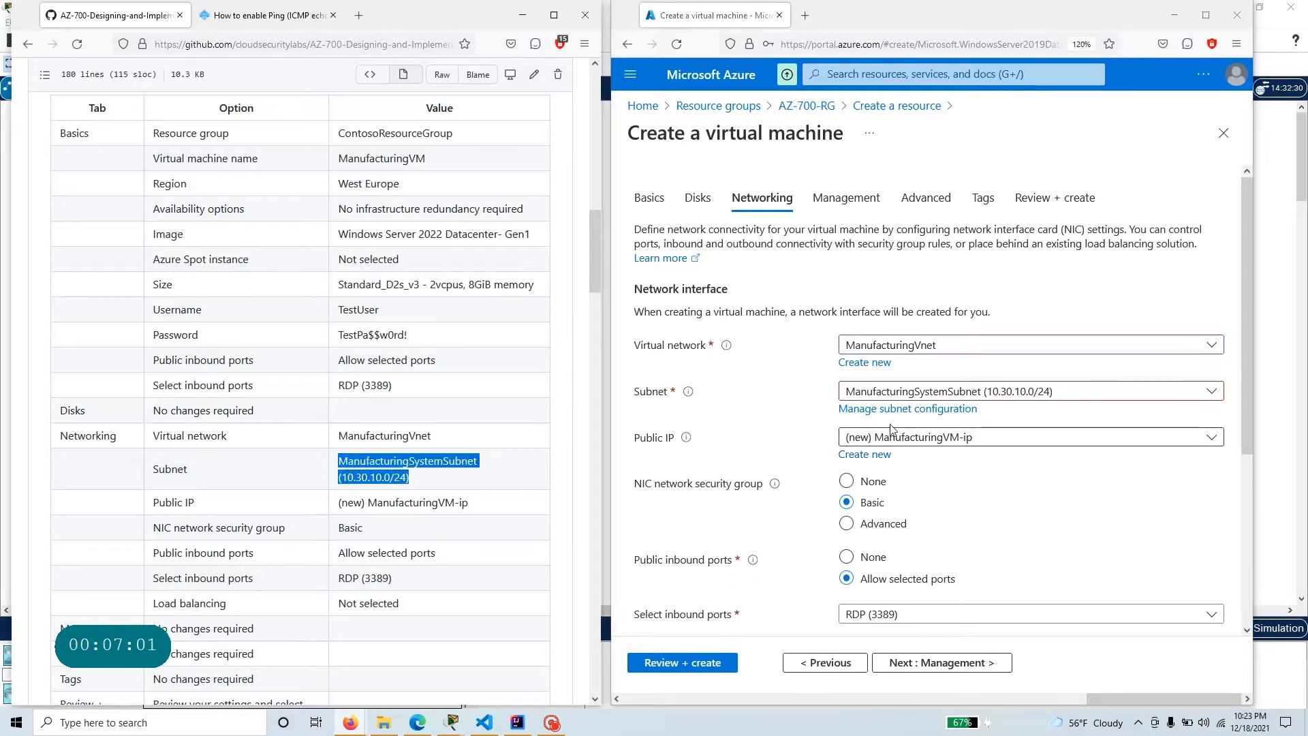
pyautogui.click(1015, 393)
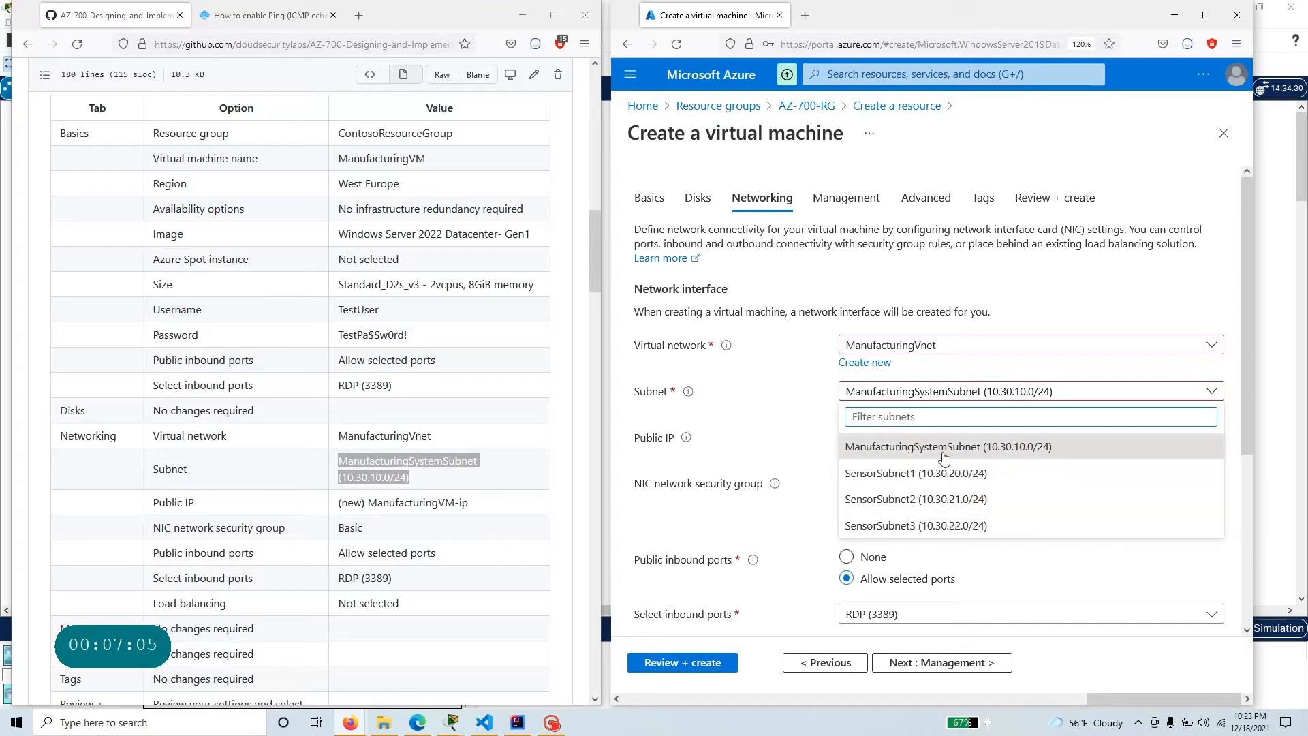
pyautogui.click(1006, 448)
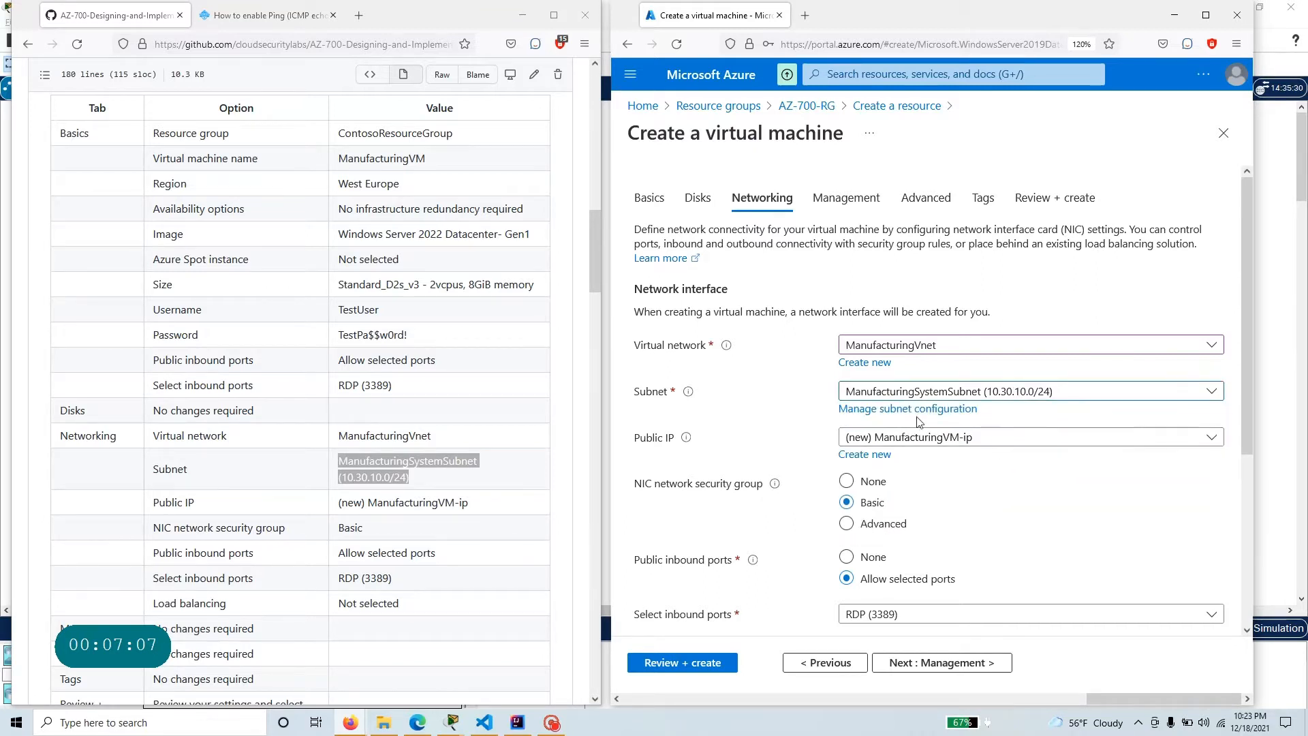
# Compare the public IP, security group, inbound port and load balancing settings with the exercise table, and continue to the management settings.
pyautogui.scroll(-1, 360, 493)
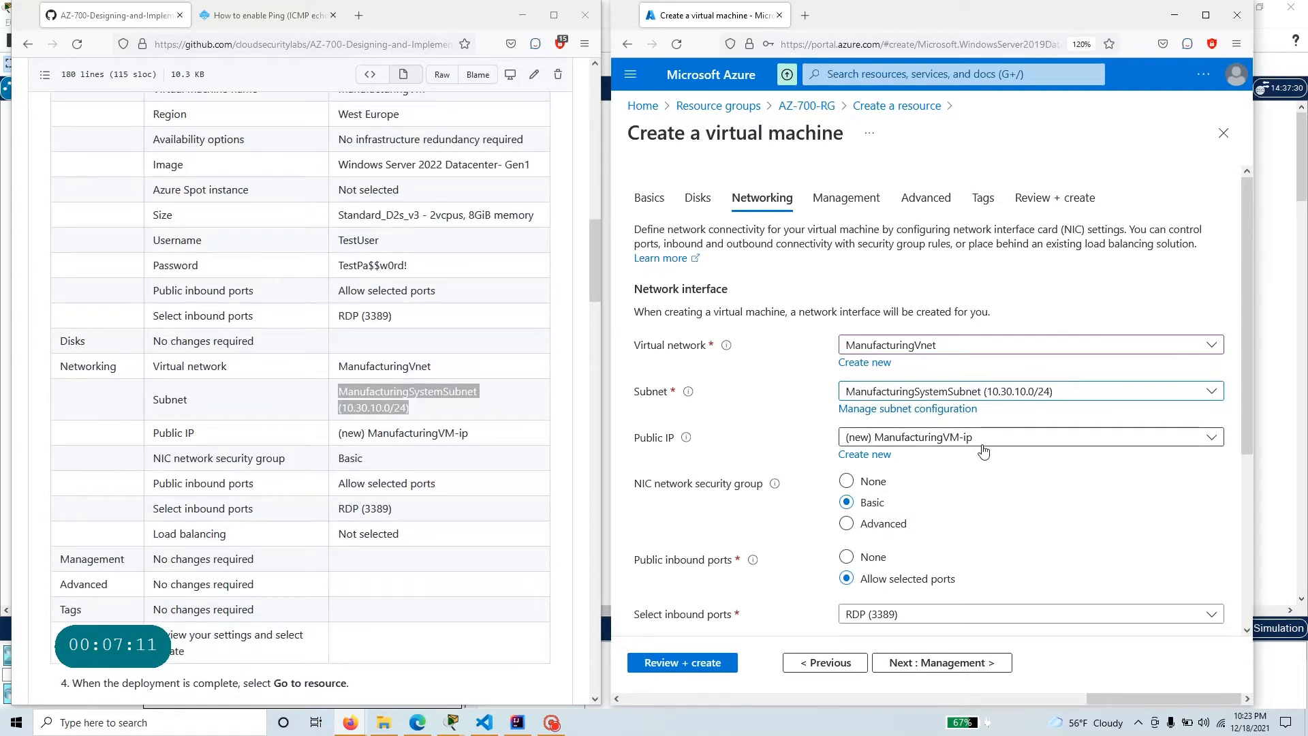
pyautogui.scroll(-1, 706, 443)
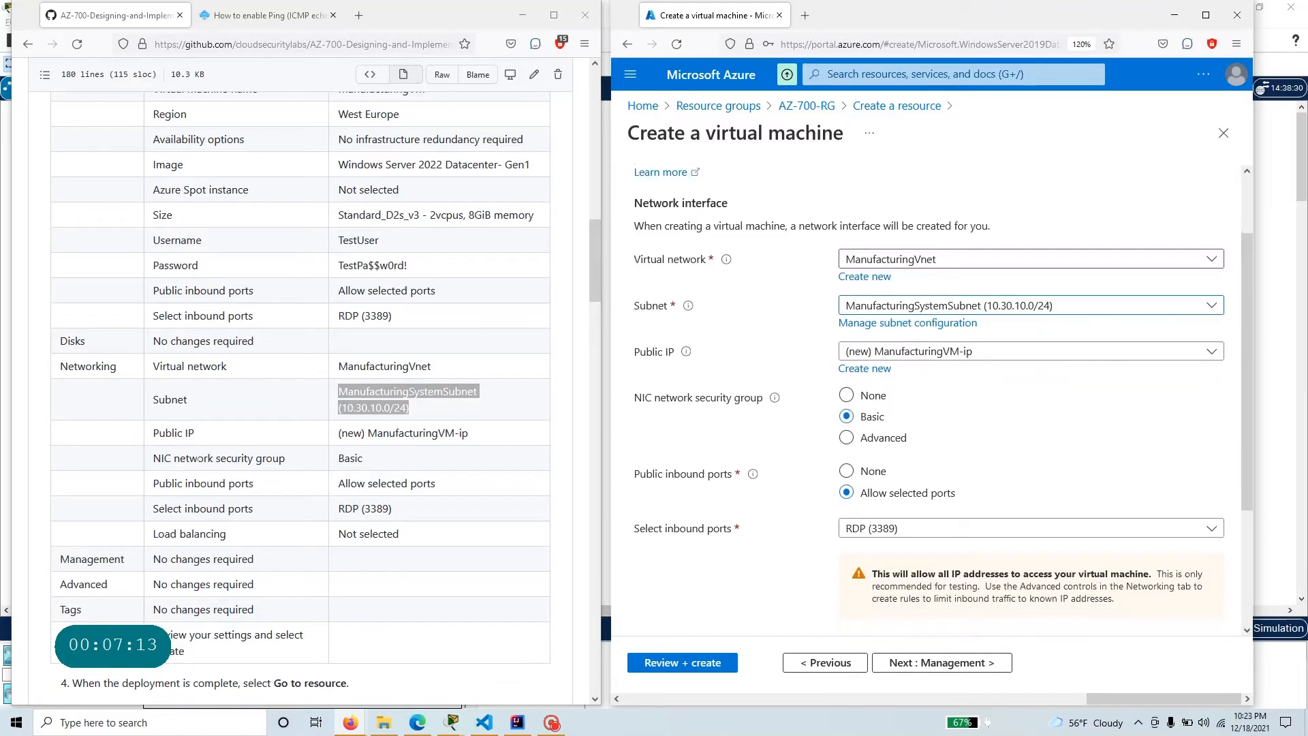
pyautogui.scroll(-1, 250, 486)
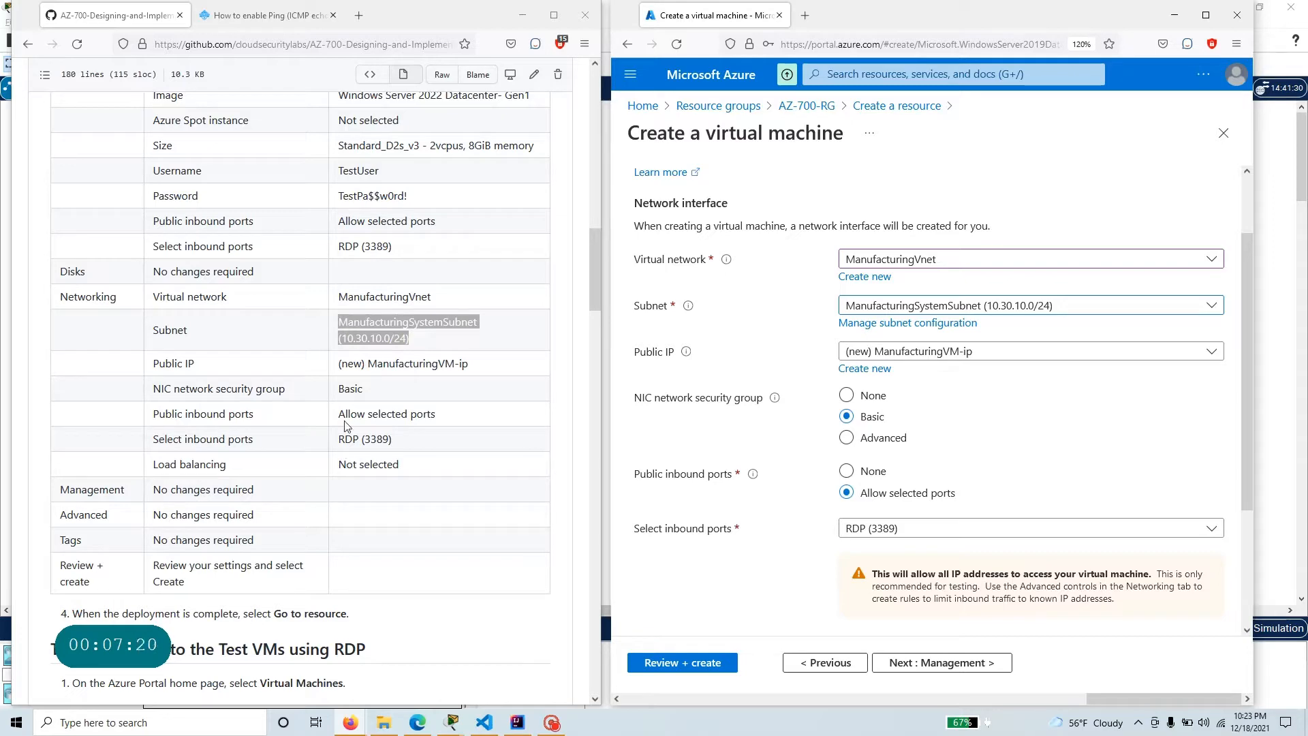
pyautogui.scroll(-2, 844, 557)
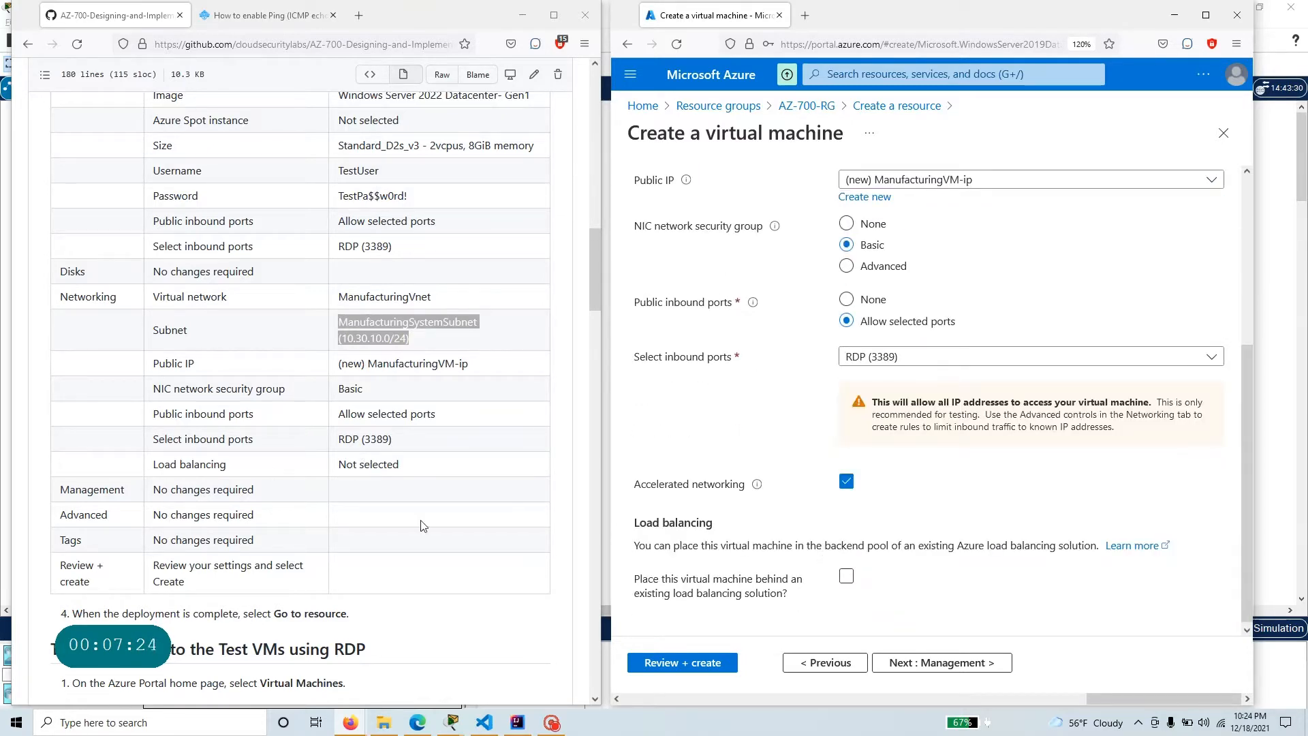
pyautogui.click(910, 665)
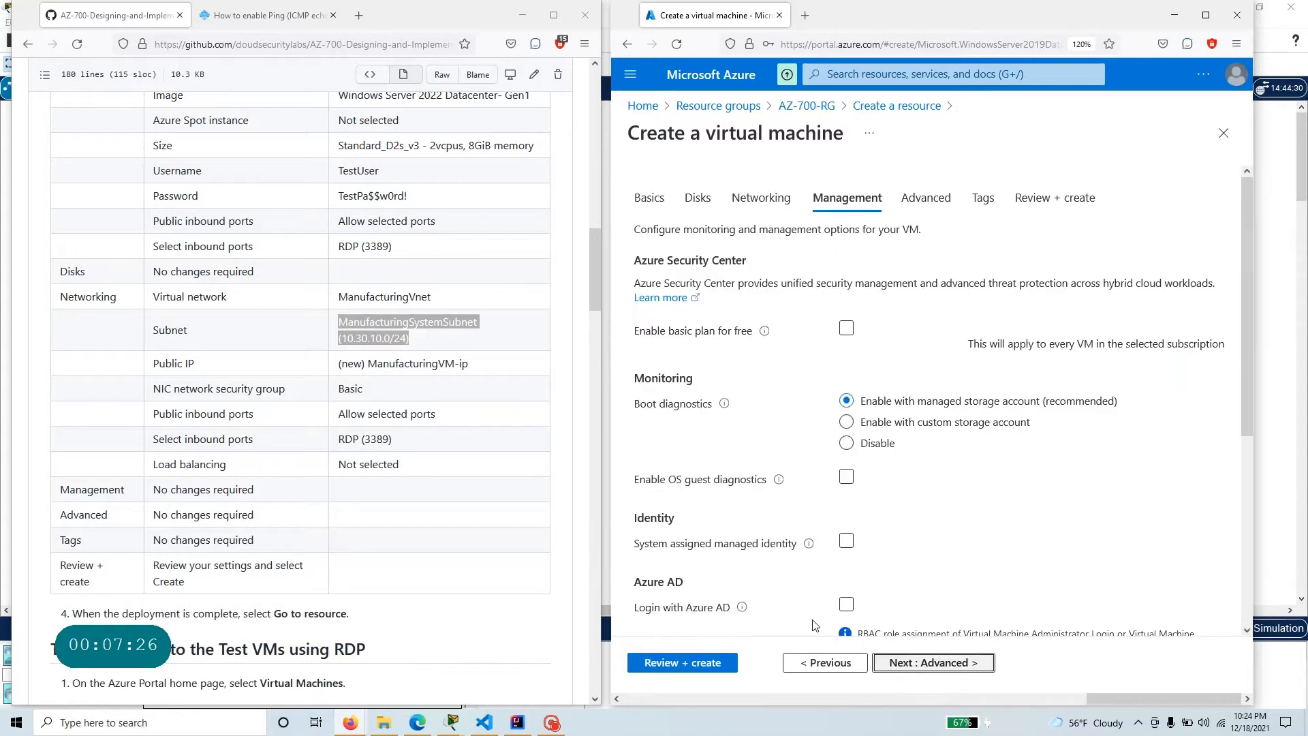
# Keep the default management, advanced and tag settings and proceed to the final review of the virtual machine.
pyautogui.scroll(-1, 301, 501)
pyautogui.scroll(-3, 301, 501)
pyautogui.click(946, 664)
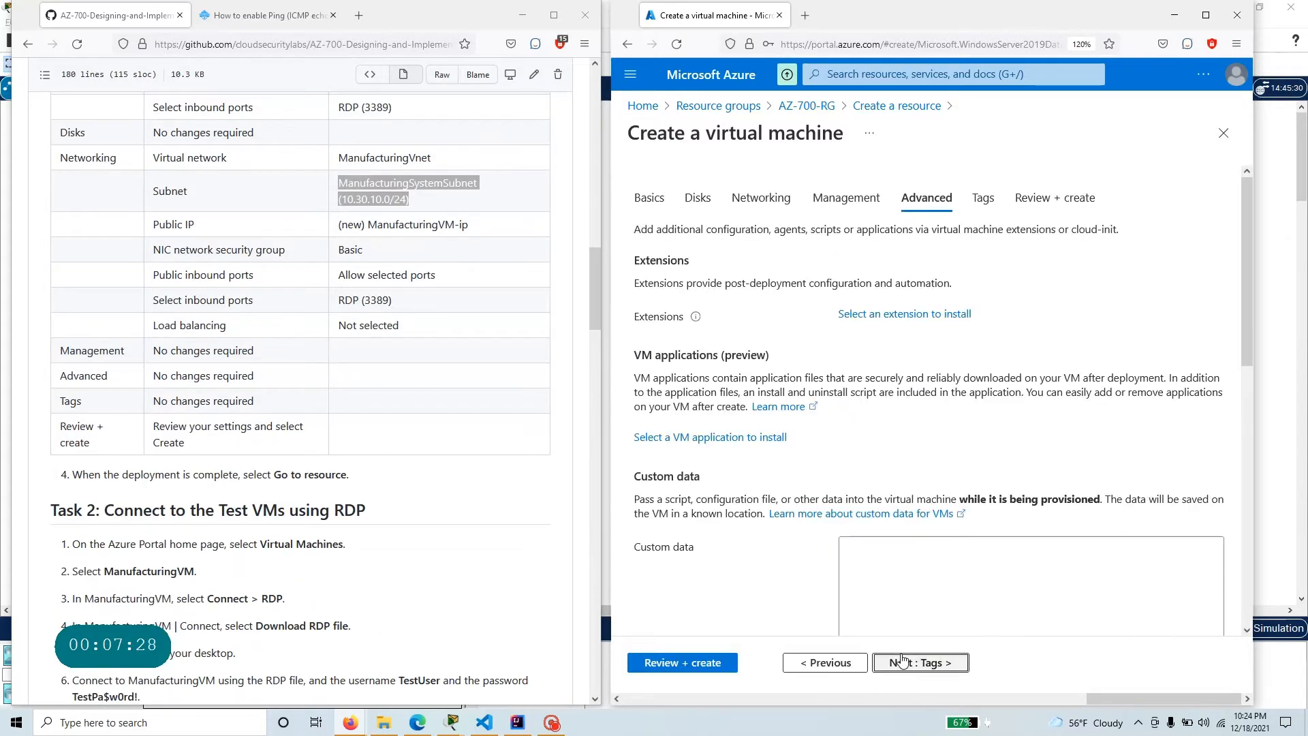
pyautogui.scroll(-3, 922, 675)
pyautogui.click(920, 664)
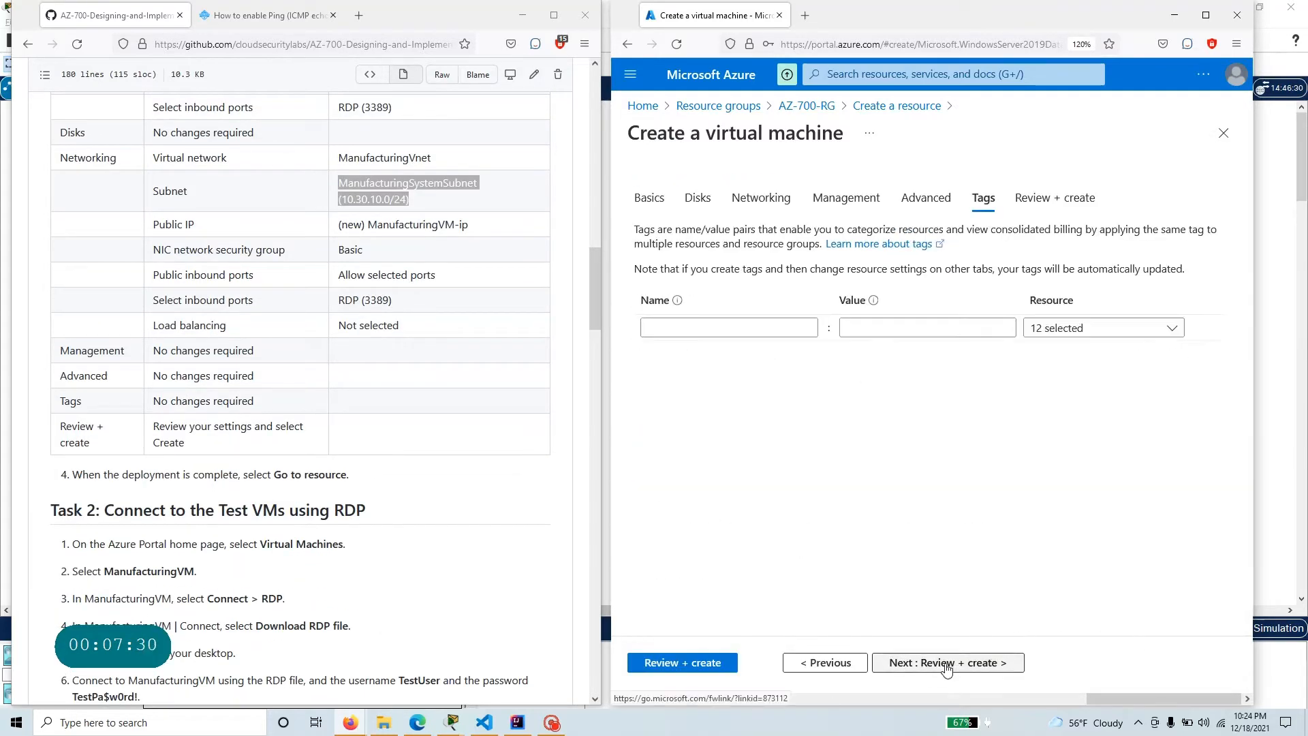
pyautogui.click(941, 665)
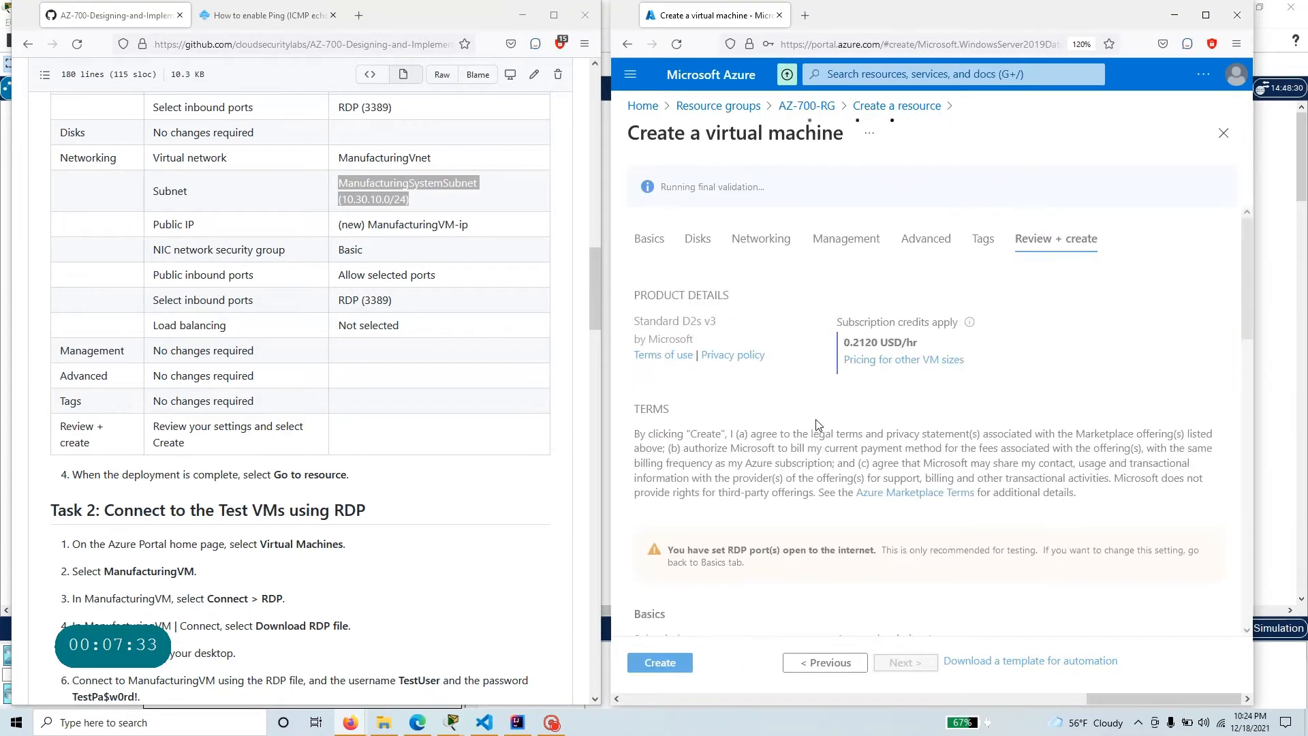
# Search Windows for rdp, open Remote Desktop Connection and move its window over the exercise instructions.
pyautogui.click(60, 722)
pyautogui.write('rdp')
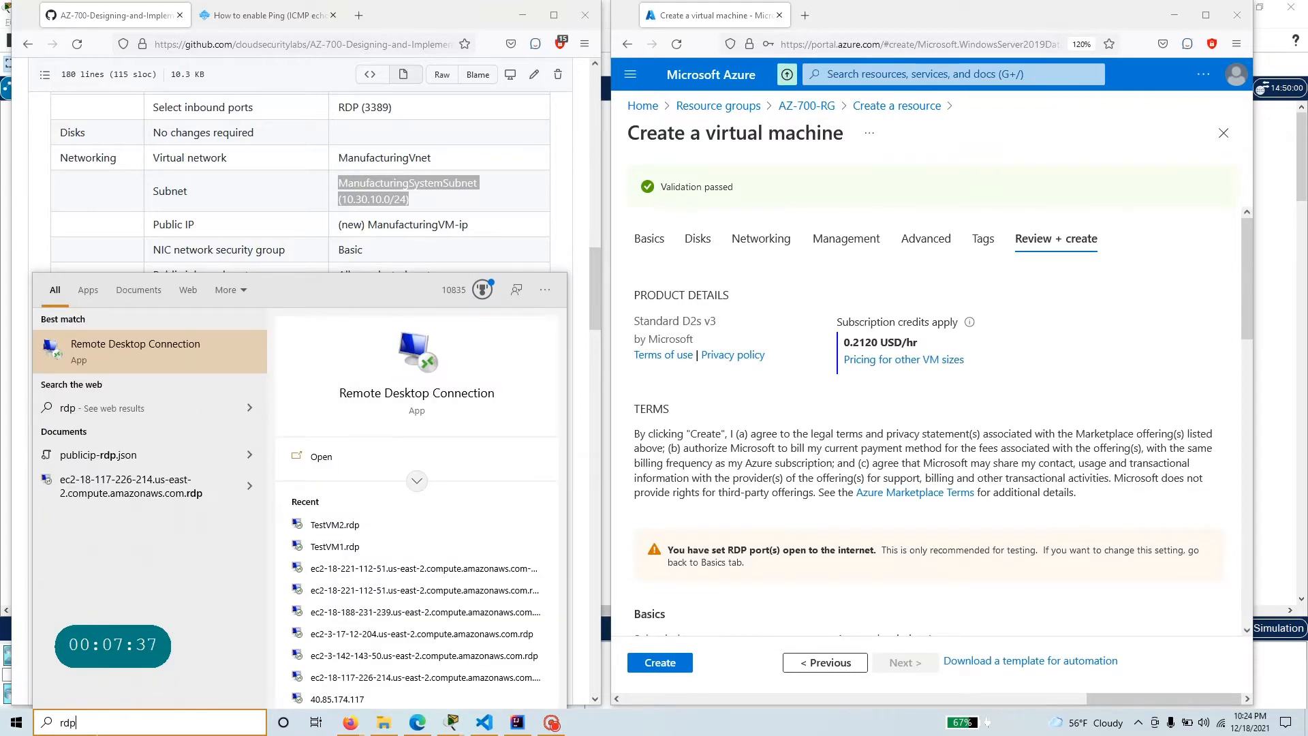
pyautogui.press('Return')
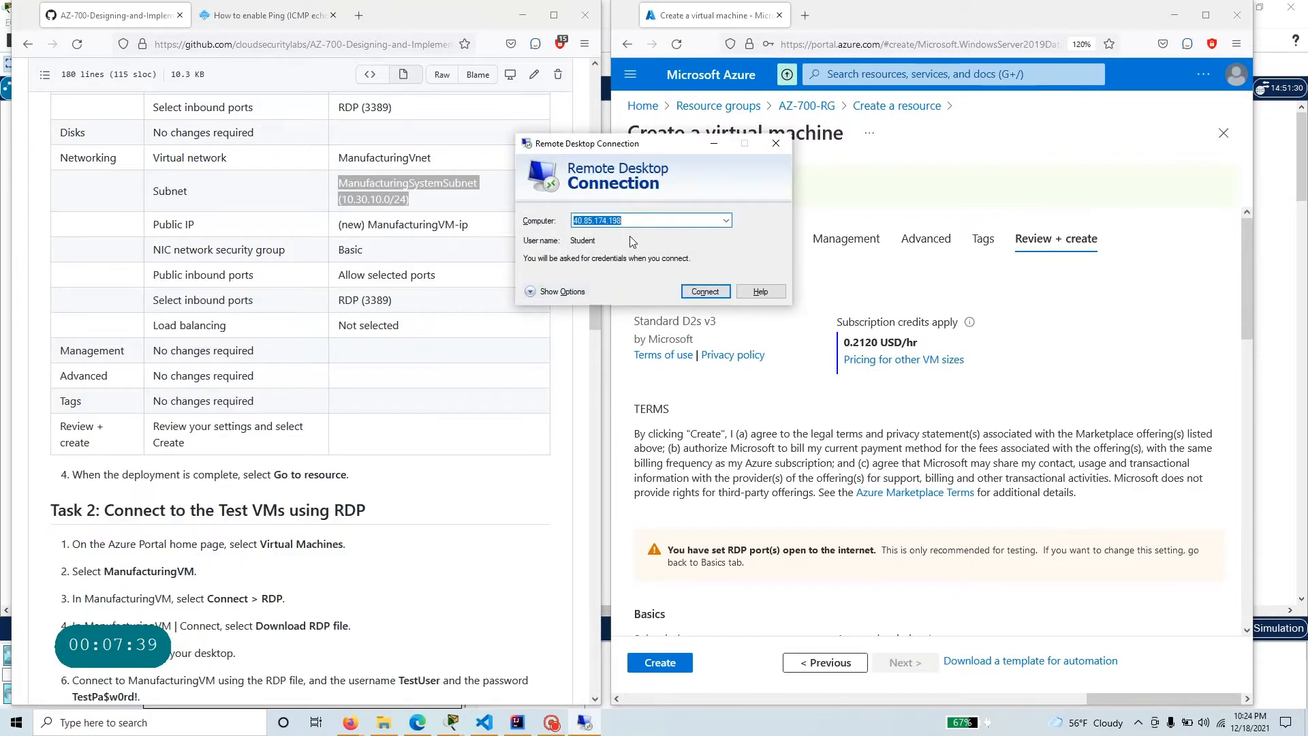
pyautogui.moveTo(656, 152); pyautogui.dragTo(416, 327)
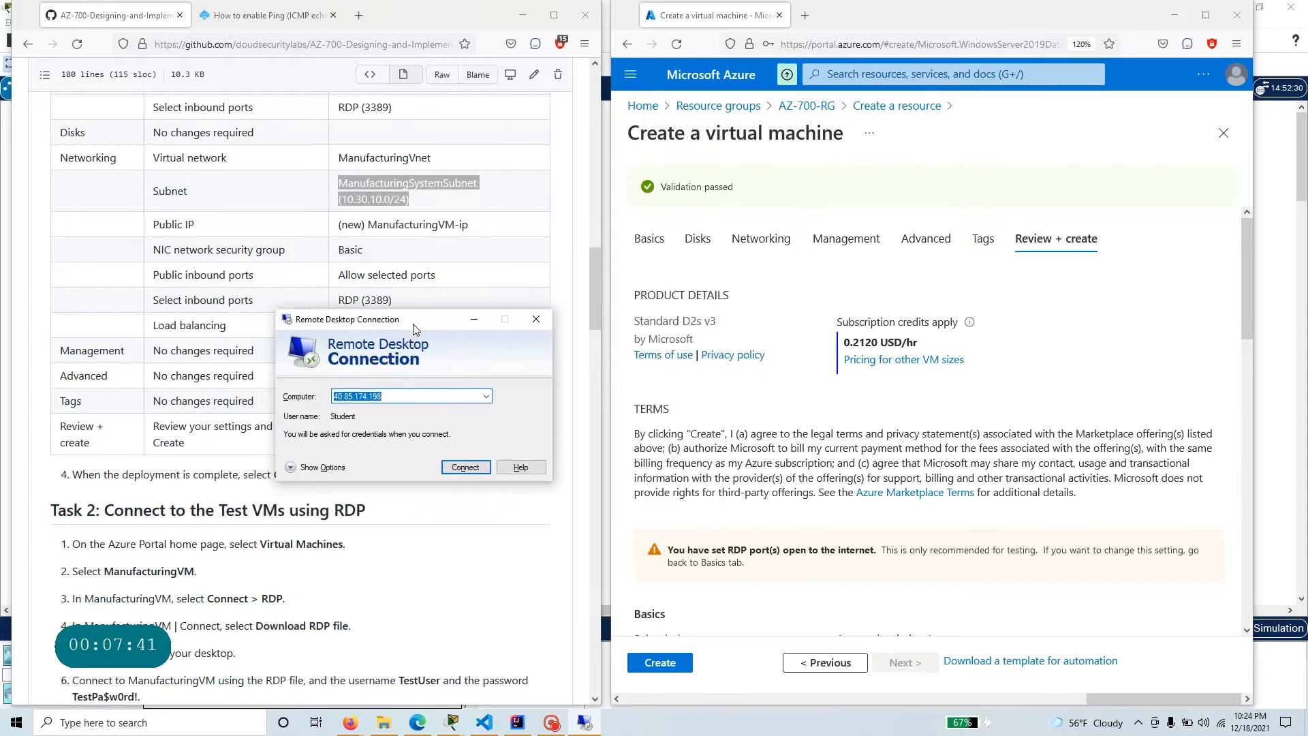
# Create the virtual machine, open the deployed ManufacturingVM resource and decline saving the login in the browser.
pyautogui.click(668, 664)
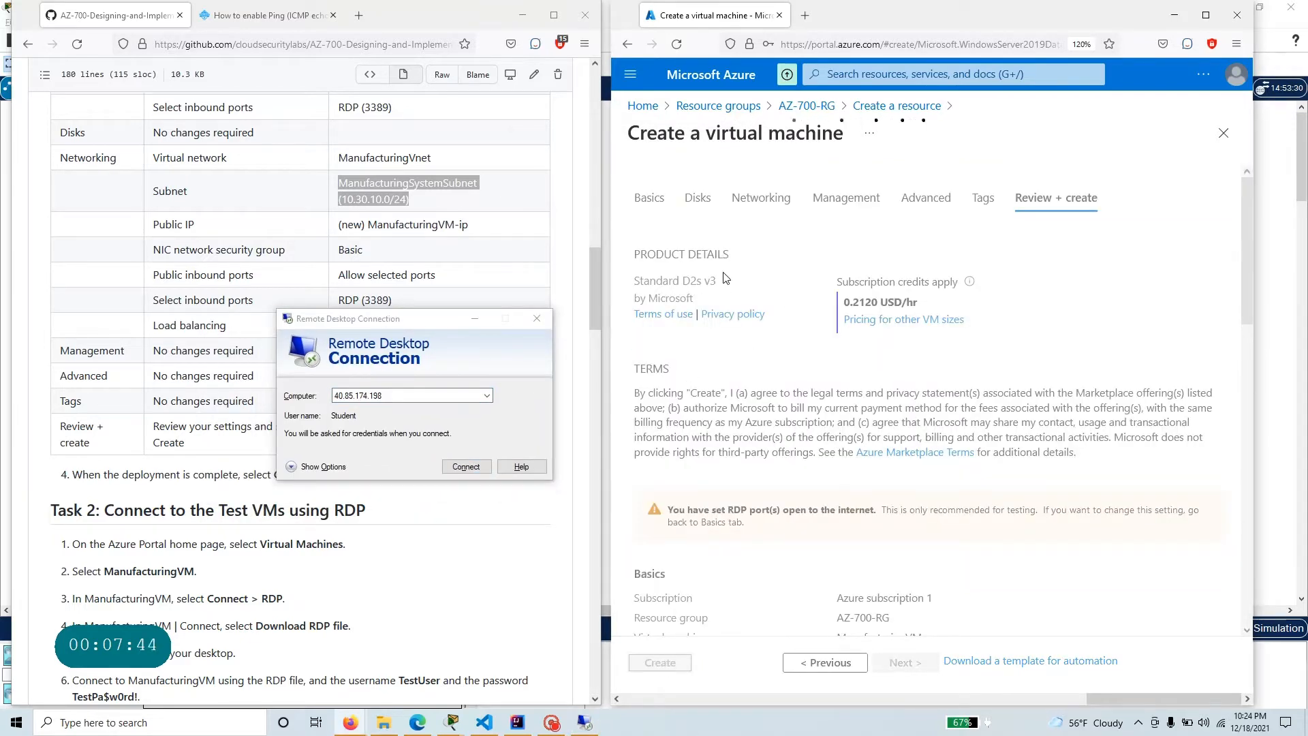
pyautogui.moveTo(422, 321); pyautogui.dragTo(498, 390)
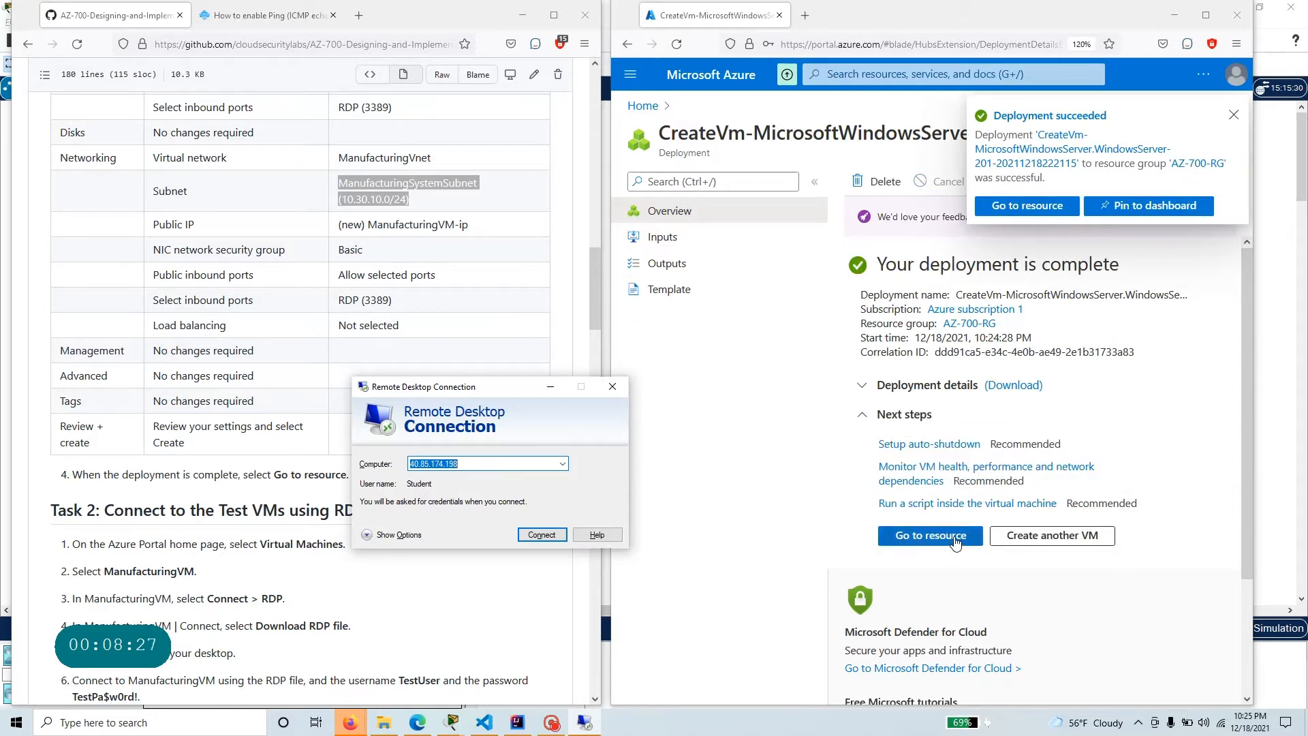
pyautogui.click(930, 536)
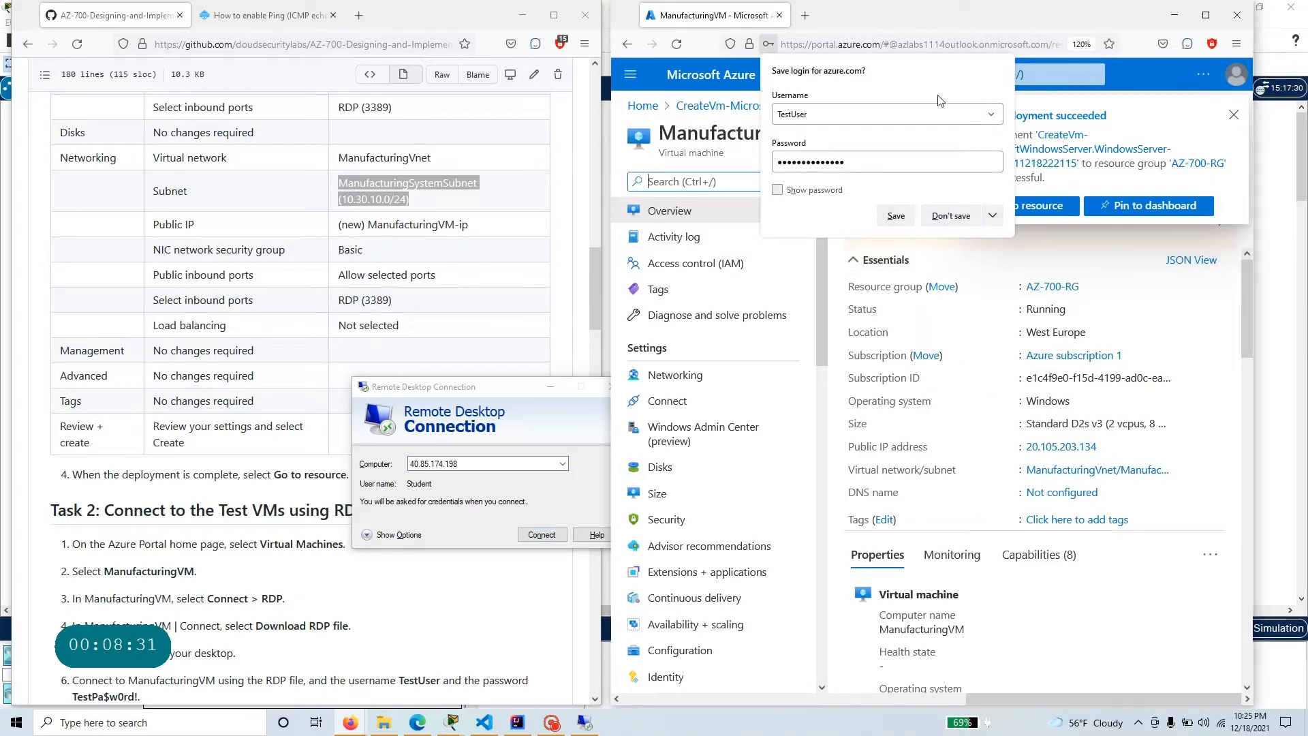
pyautogui.click(951, 216)
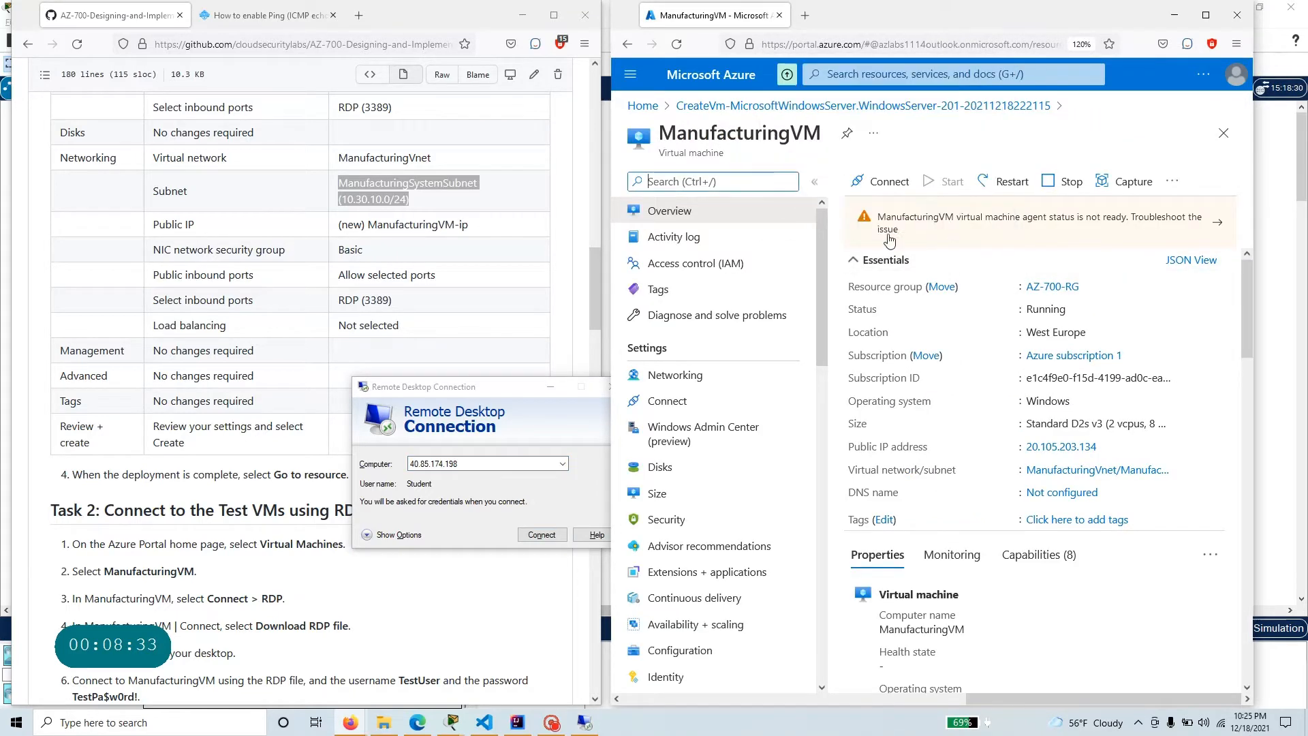
# Read the Task 2 heading in the exercise and review the essentials and properties on ManufacturingVM's overview.
pyautogui.click(43, 510)
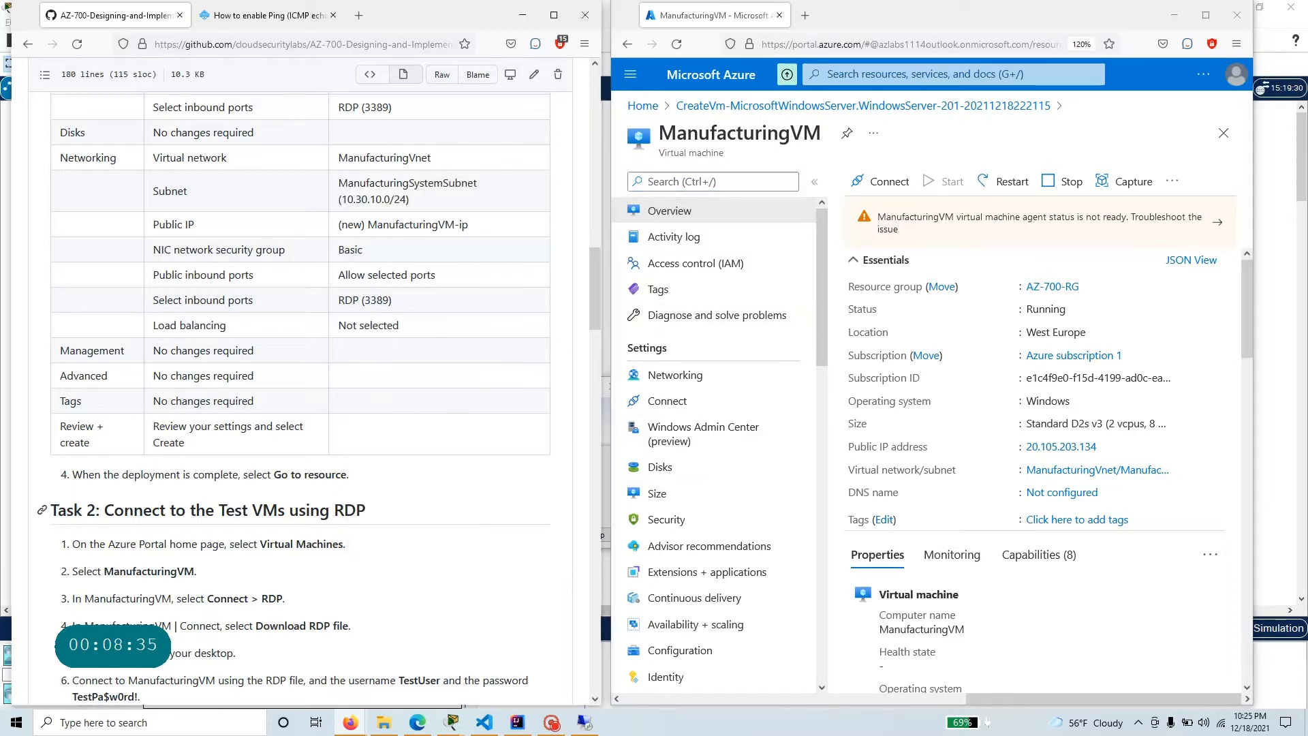
pyautogui.moveTo(99, 510); pyautogui.dragTo(366, 510)
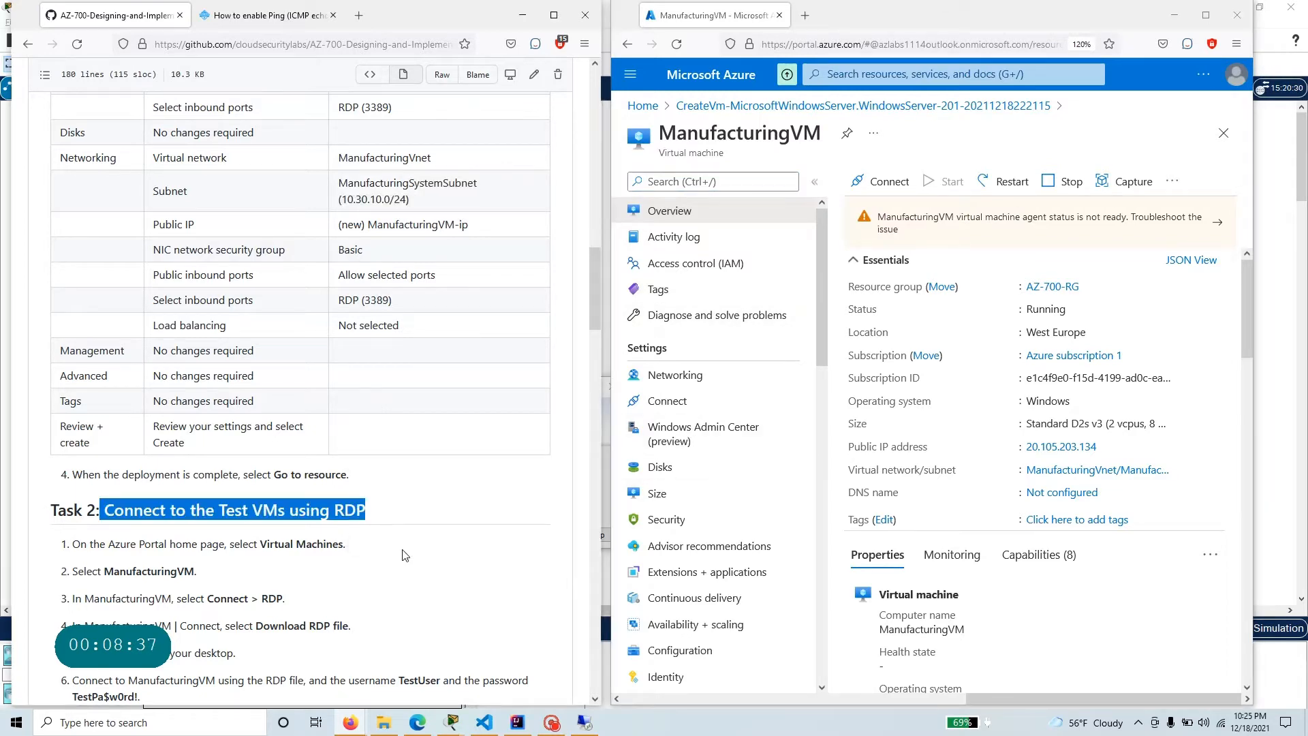
pyautogui.scroll(-3, 1047, 483)
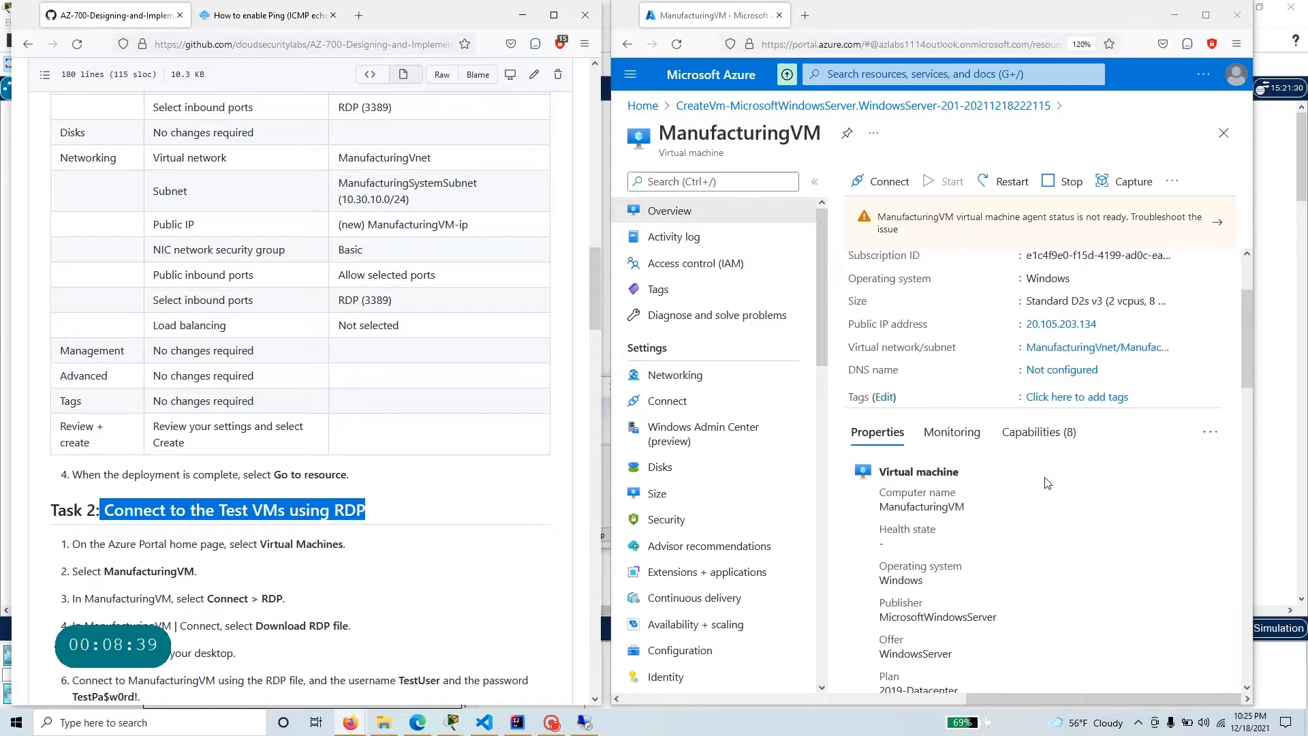
pyautogui.scroll(3, 1047, 482)
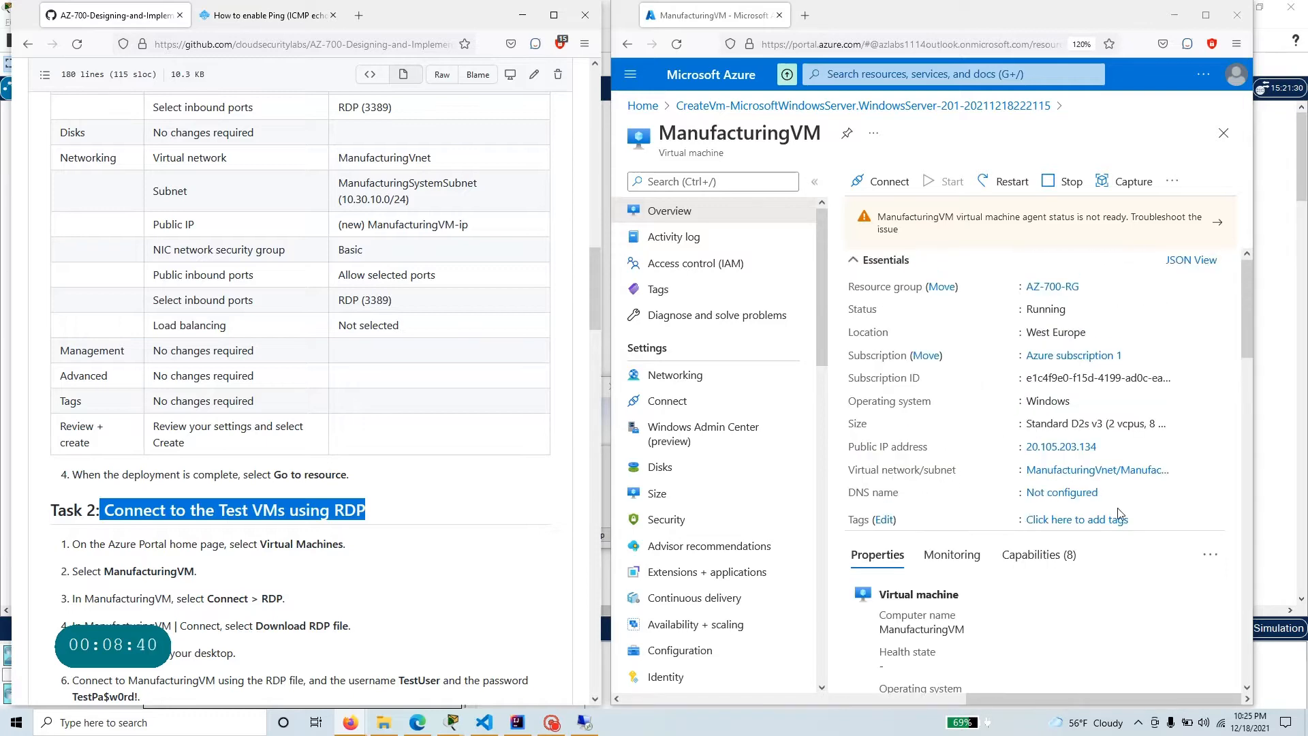
pyautogui.click(1095, 332)
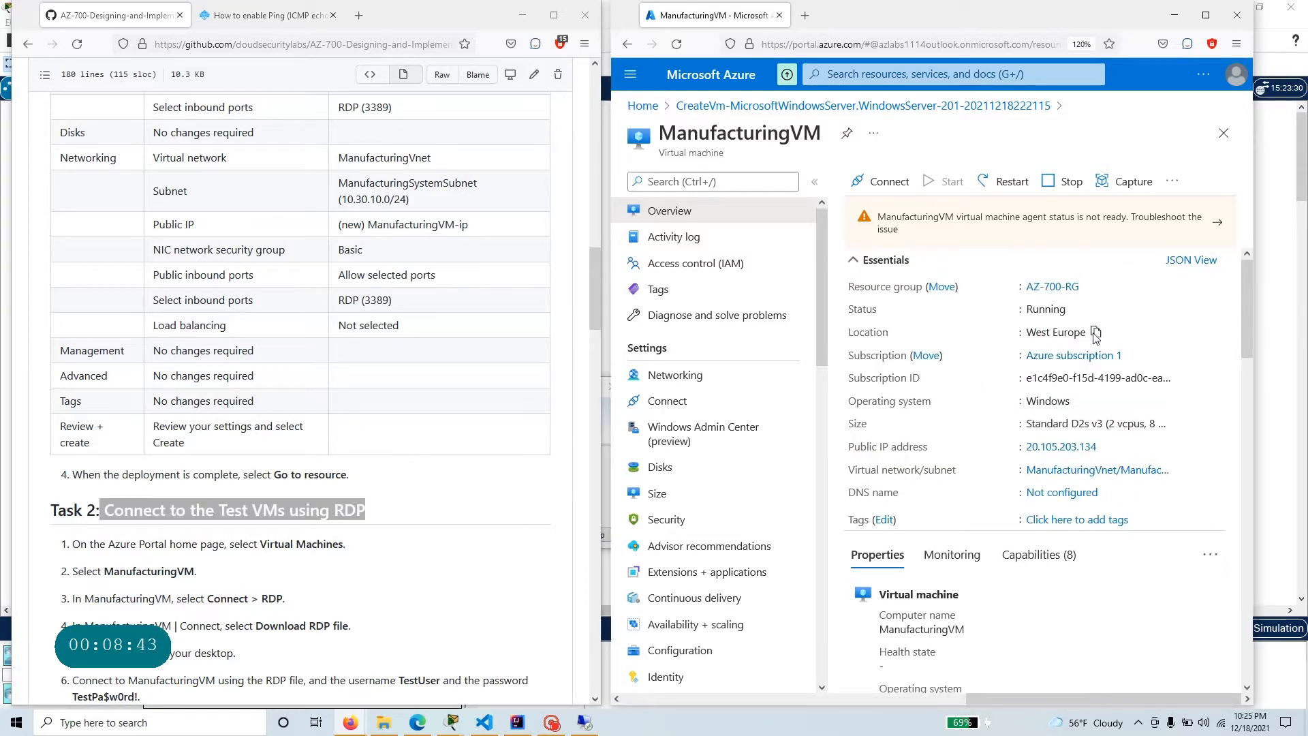
pyautogui.scroll(-4, 1182, 511)
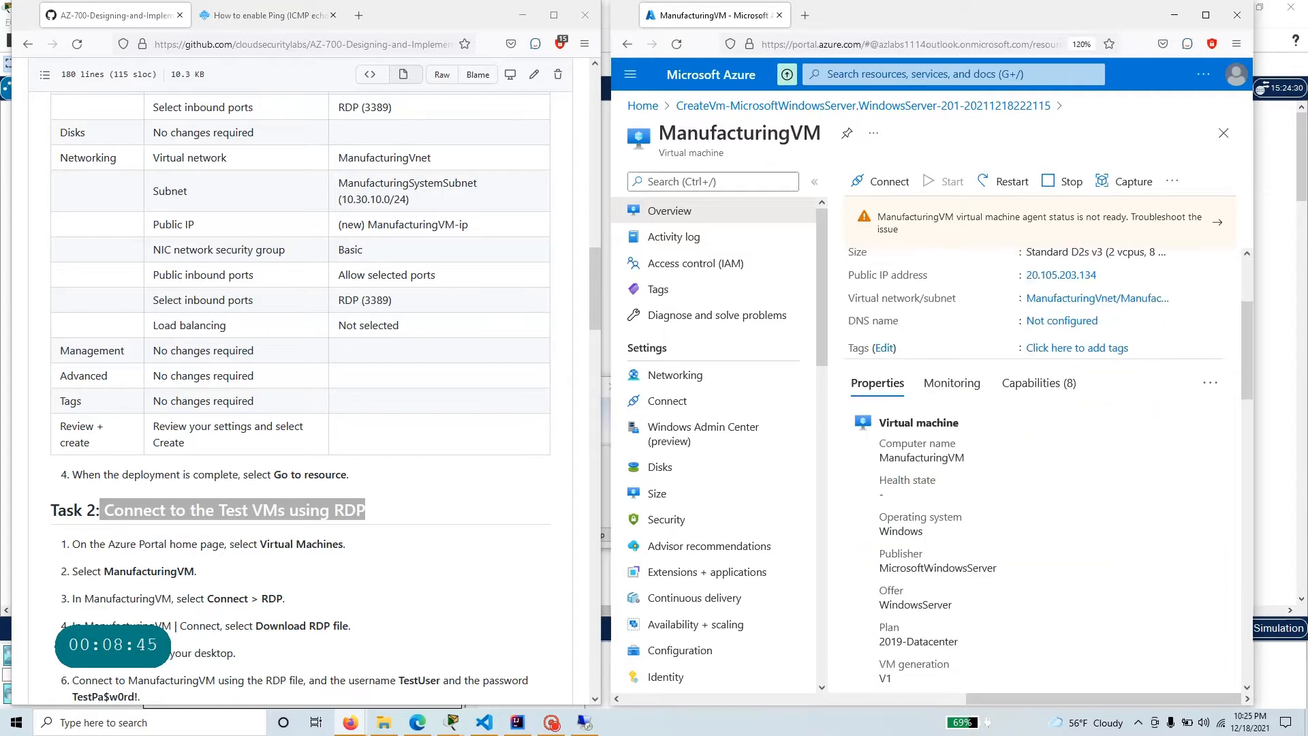
pyautogui.scroll(4, 1182, 510)
# Open ManufacturingVM's networking settings and examine its network interface and private IP address.
pyautogui.click(685, 374)
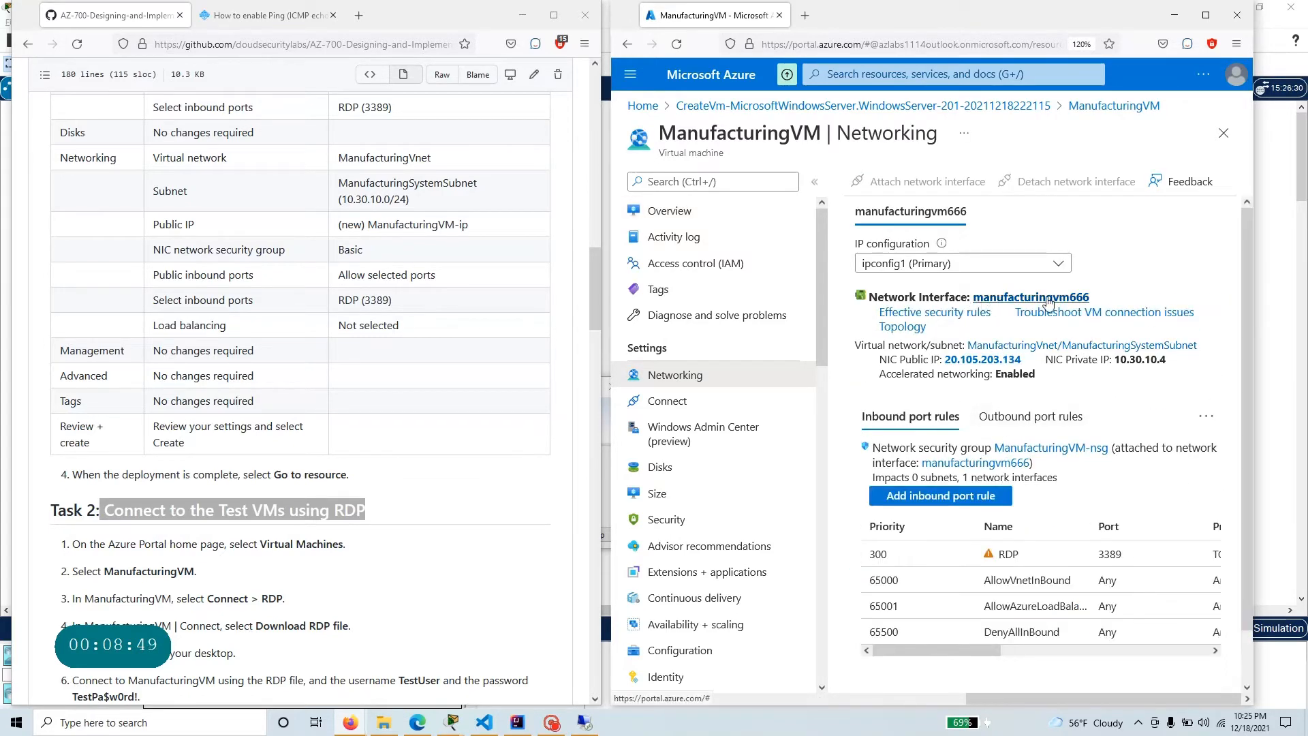
pyautogui.moveTo(1101, 312); pyautogui.dragTo(981, 298)
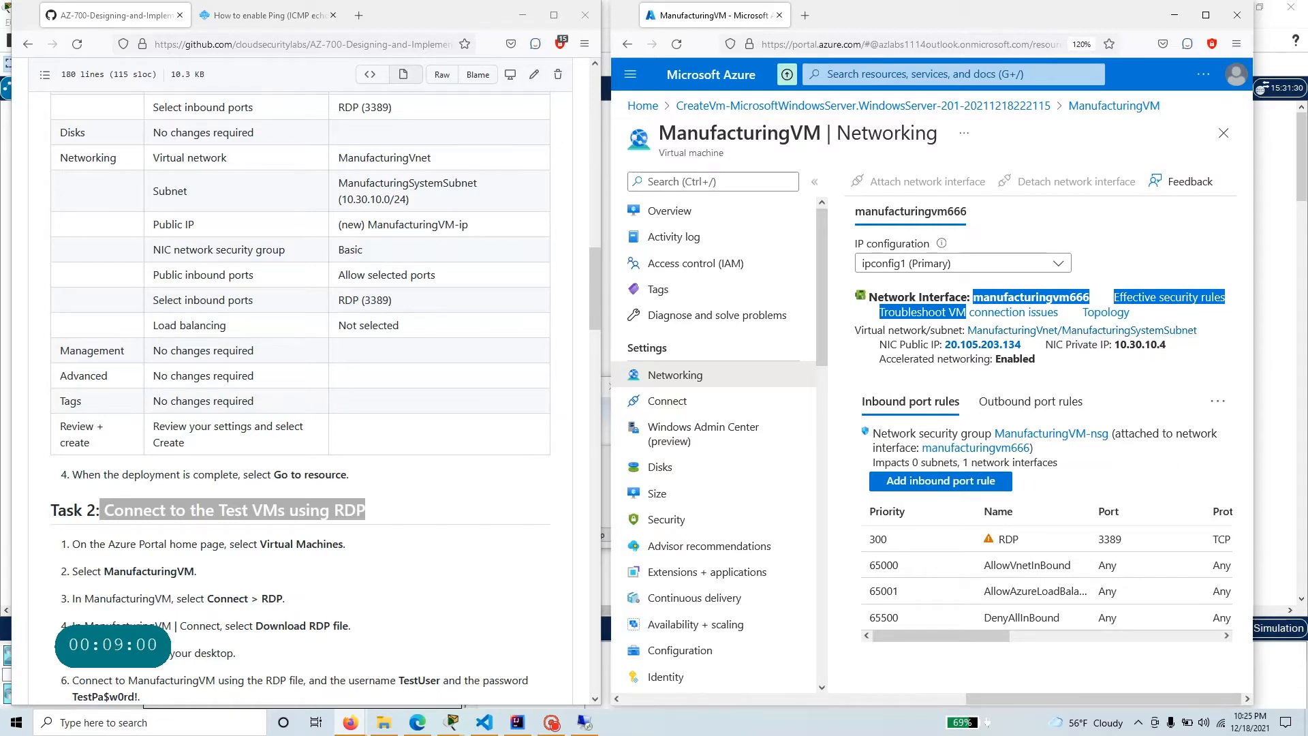
pyautogui.moveTo(1115, 344); pyautogui.dragTo(1160, 344)
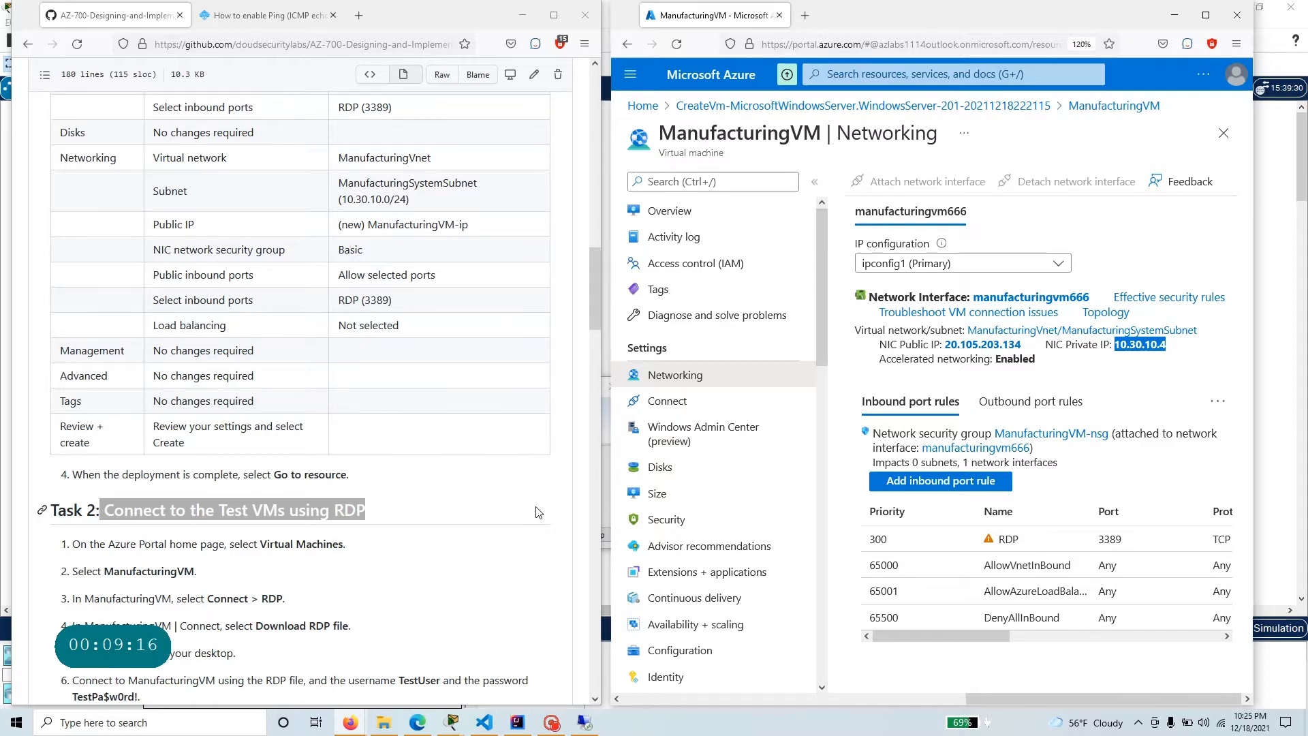
# Read the Task 2 instructions and open ManufacturingVM's RDP connection settings from its overview.
pyautogui.scroll(-3, 538, 512)
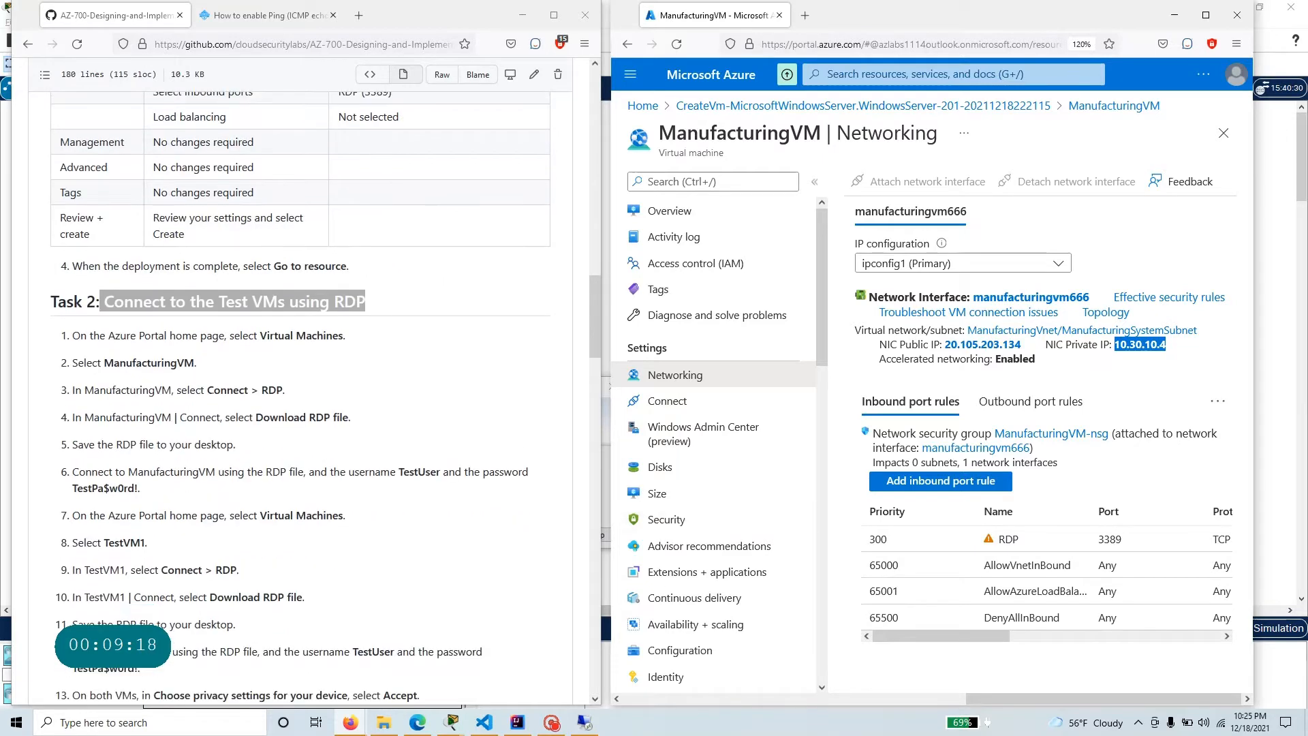
pyautogui.click(685, 214)
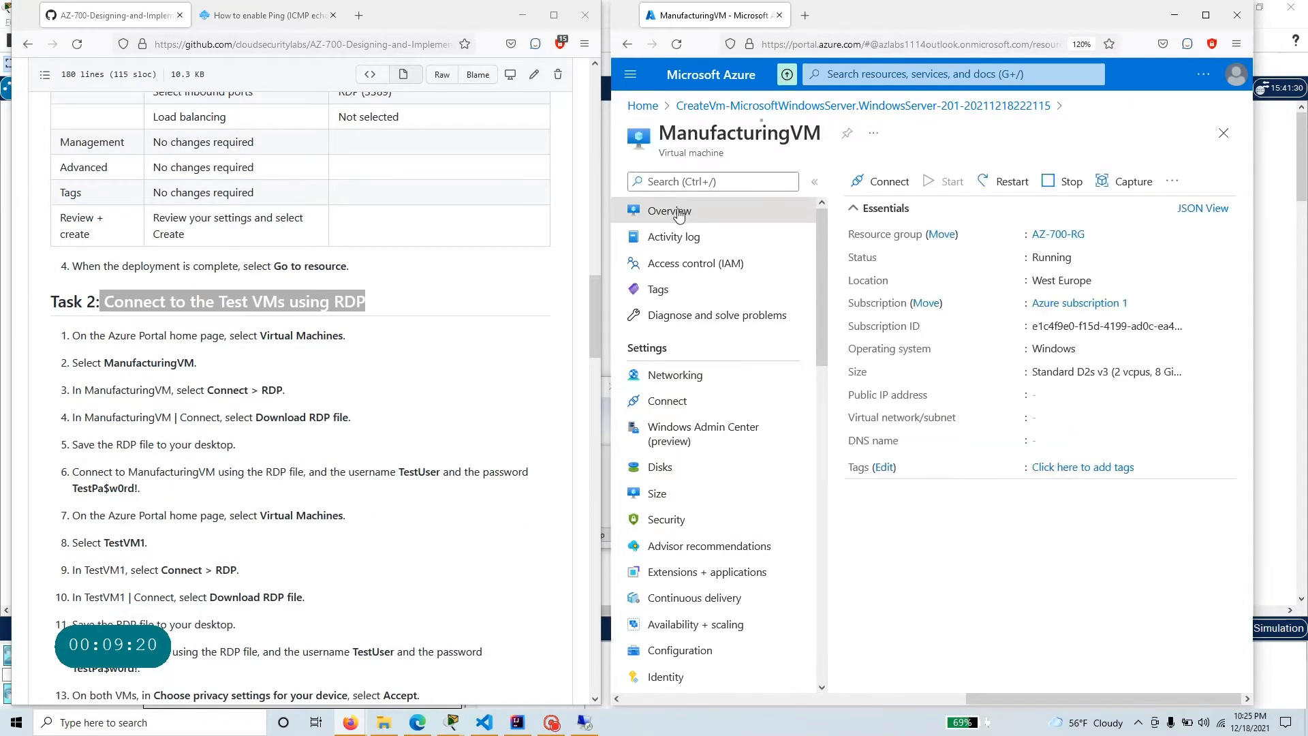
pyautogui.click(890, 183)
pyautogui.click(889, 212)
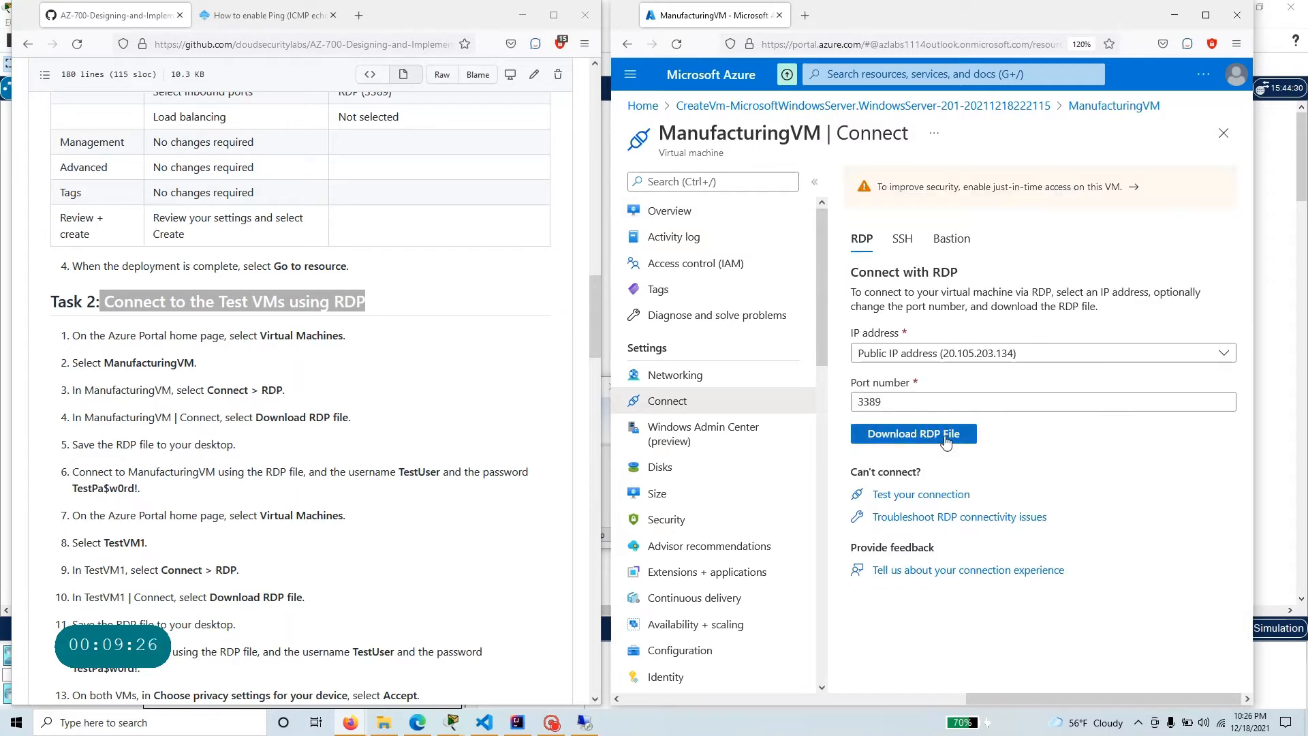
# Copy ManufacturingVM's public IP address from its overview and enter 20.105.203.134 as the computer in Remote Desktop Connection.
pyautogui.click(1224, 132)
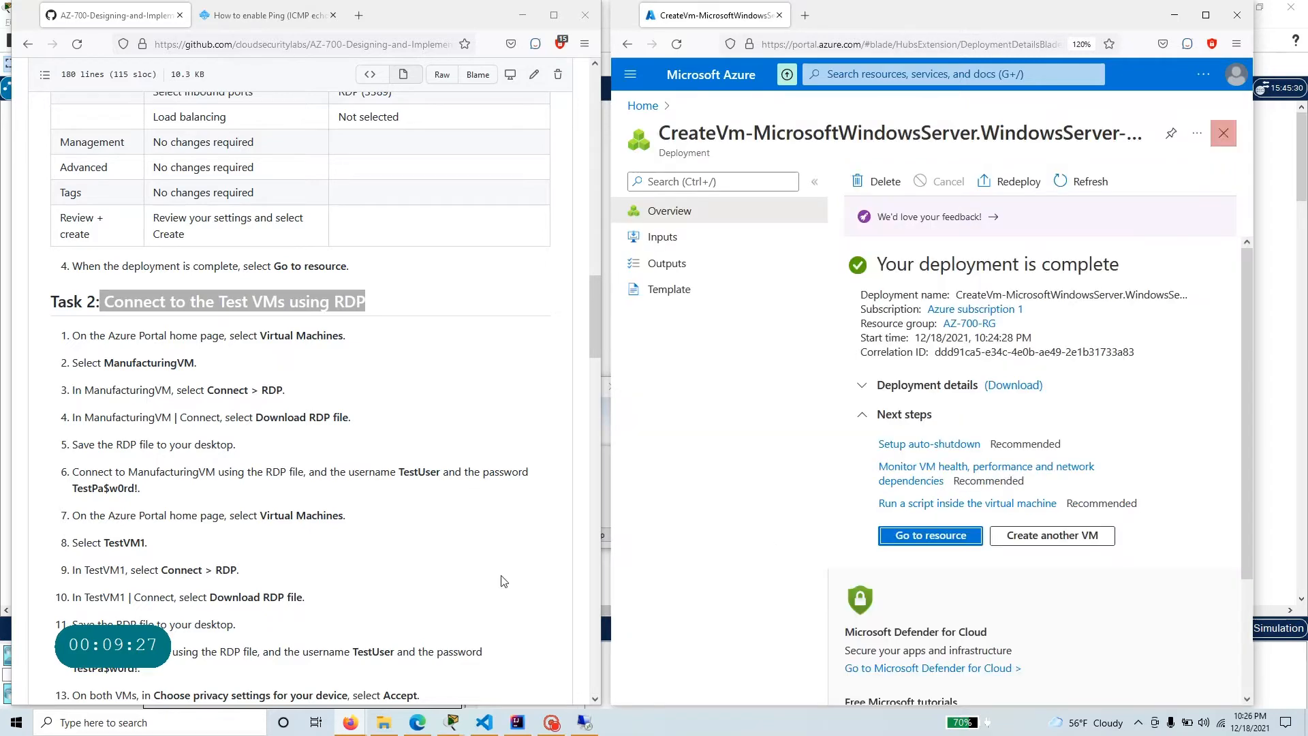
pyautogui.click(584, 722)
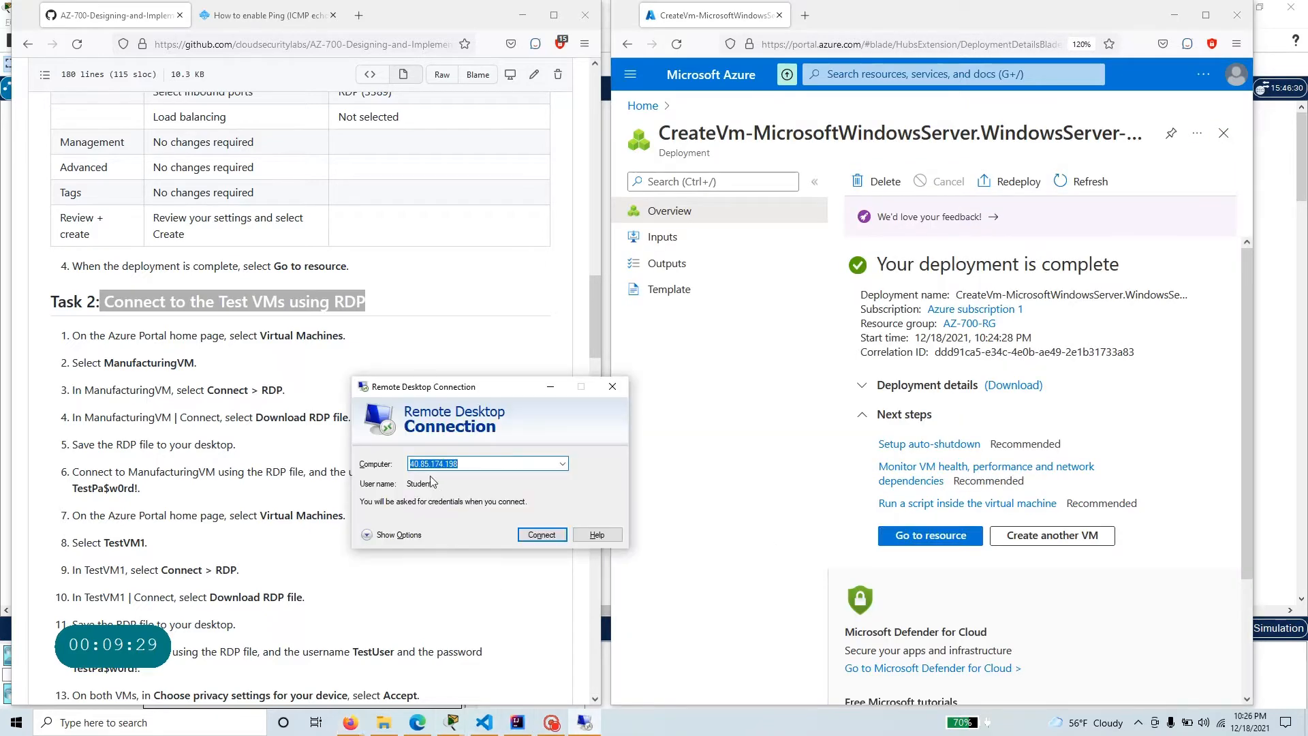
pyautogui.click(953, 539)
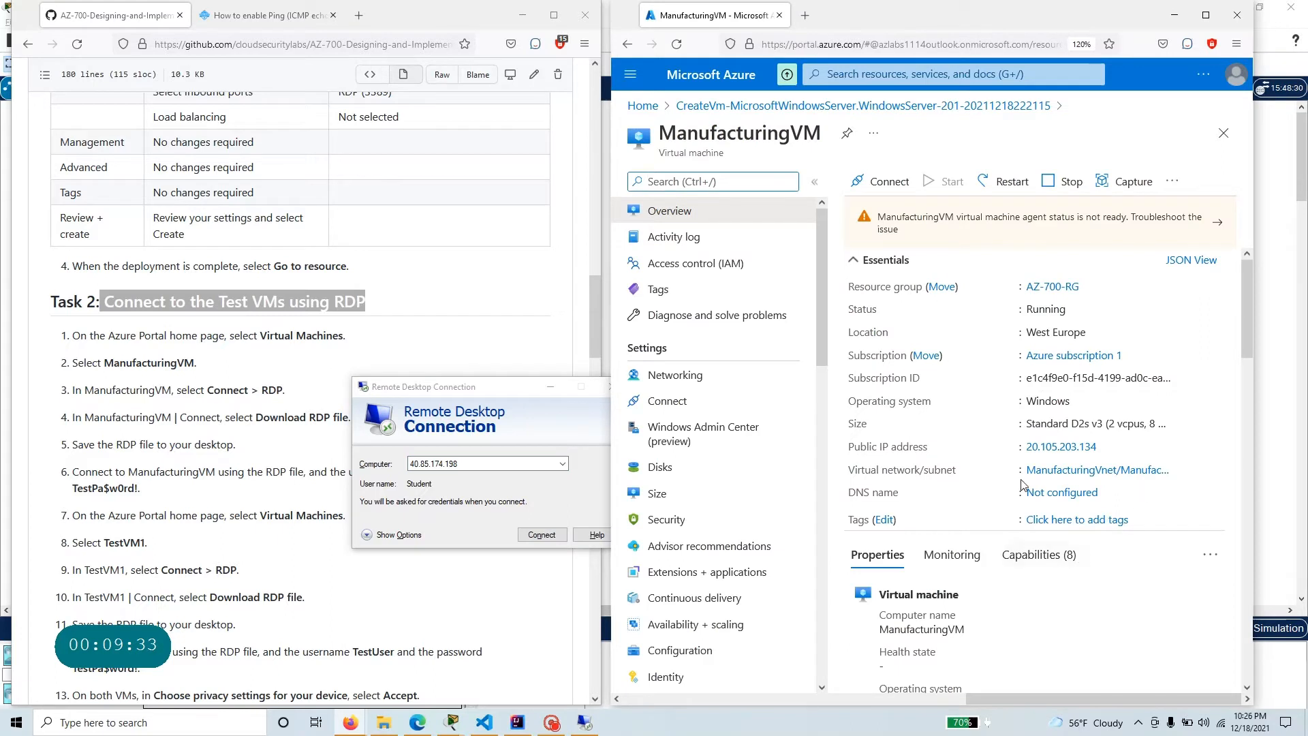
pyautogui.click(1107, 447)
pyautogui.doubleClick(443, 464)
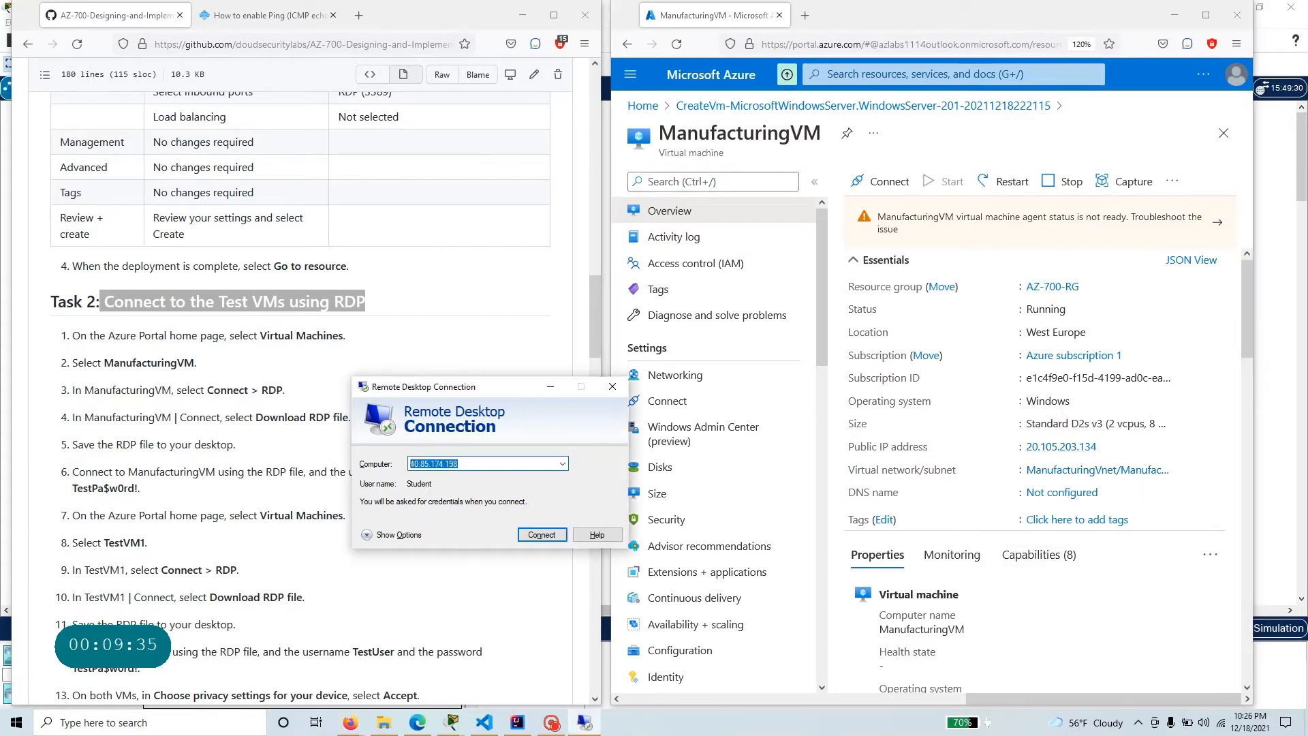
pyautogui.hotkey('ctrl', 'v')
# Show the full connection options, set the user name to TestUser copied from the exercise instructions, and start the connection.
pyautogui.click(369, 535)
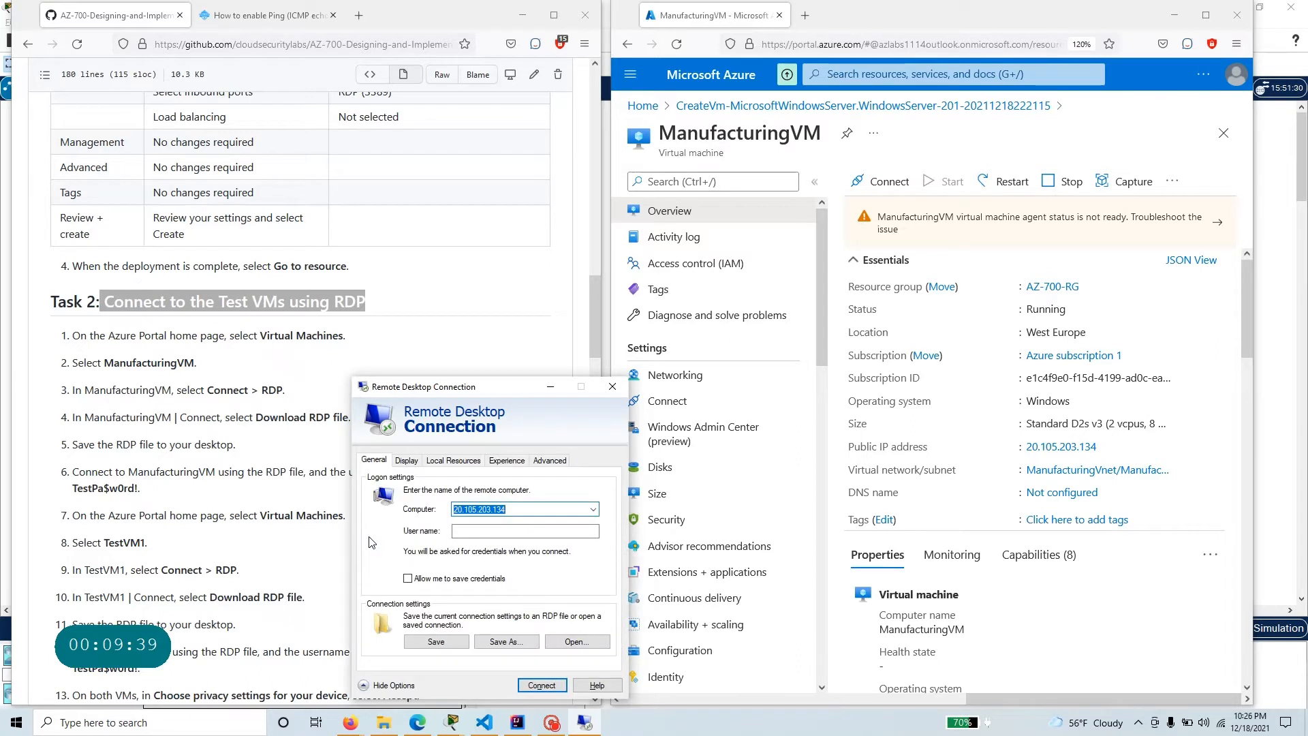
pyautogui.click(514, 532)
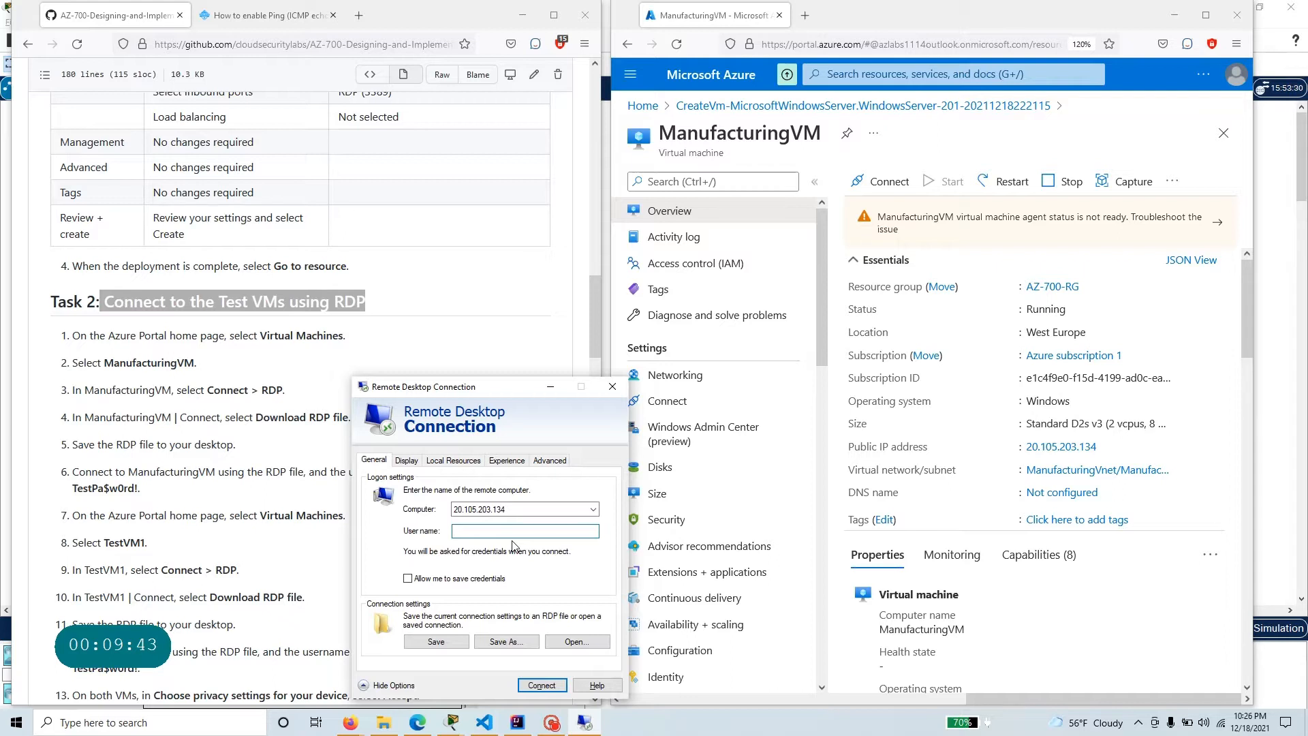
pyautogui.click(124, 532)
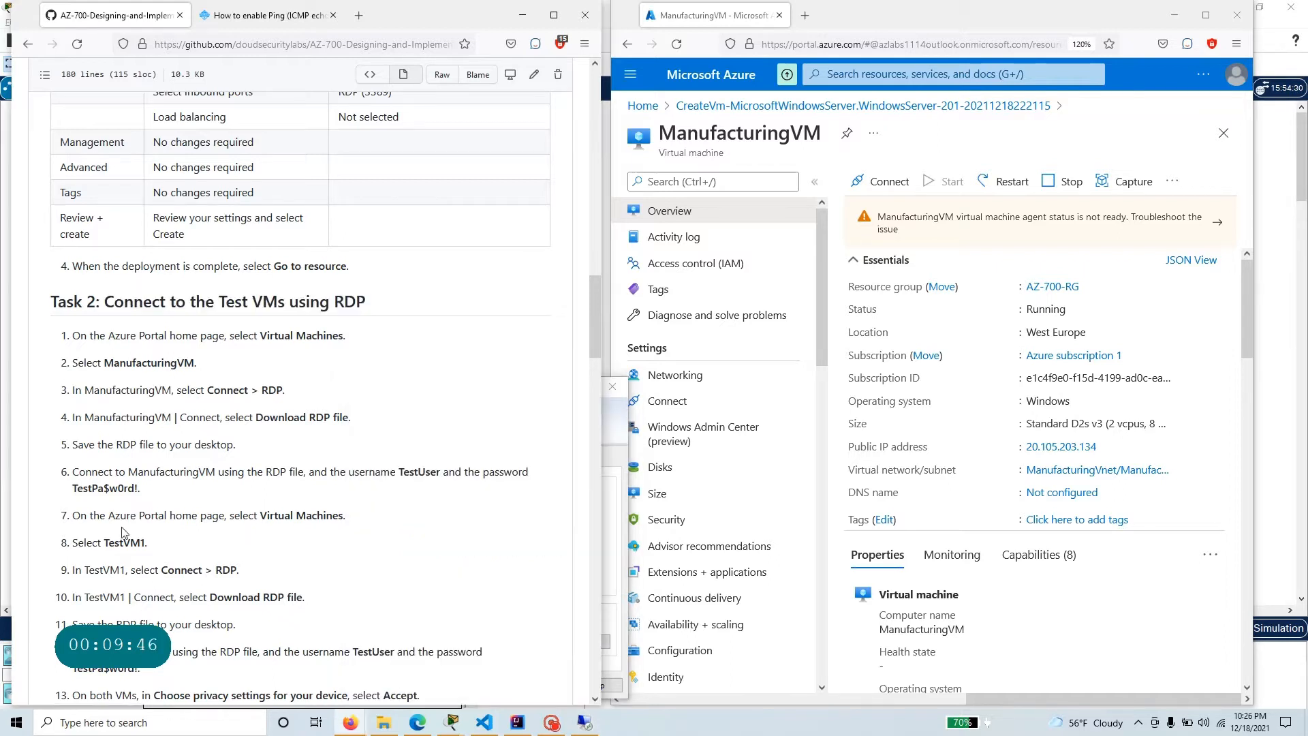
pyautogui.moveTo(441, 472); pyautogui.dragTo(405, 471)
pyautogui.rightClick(400, 471)
pyautogui.click(421, 486)
pyautogui.click(619, 553)
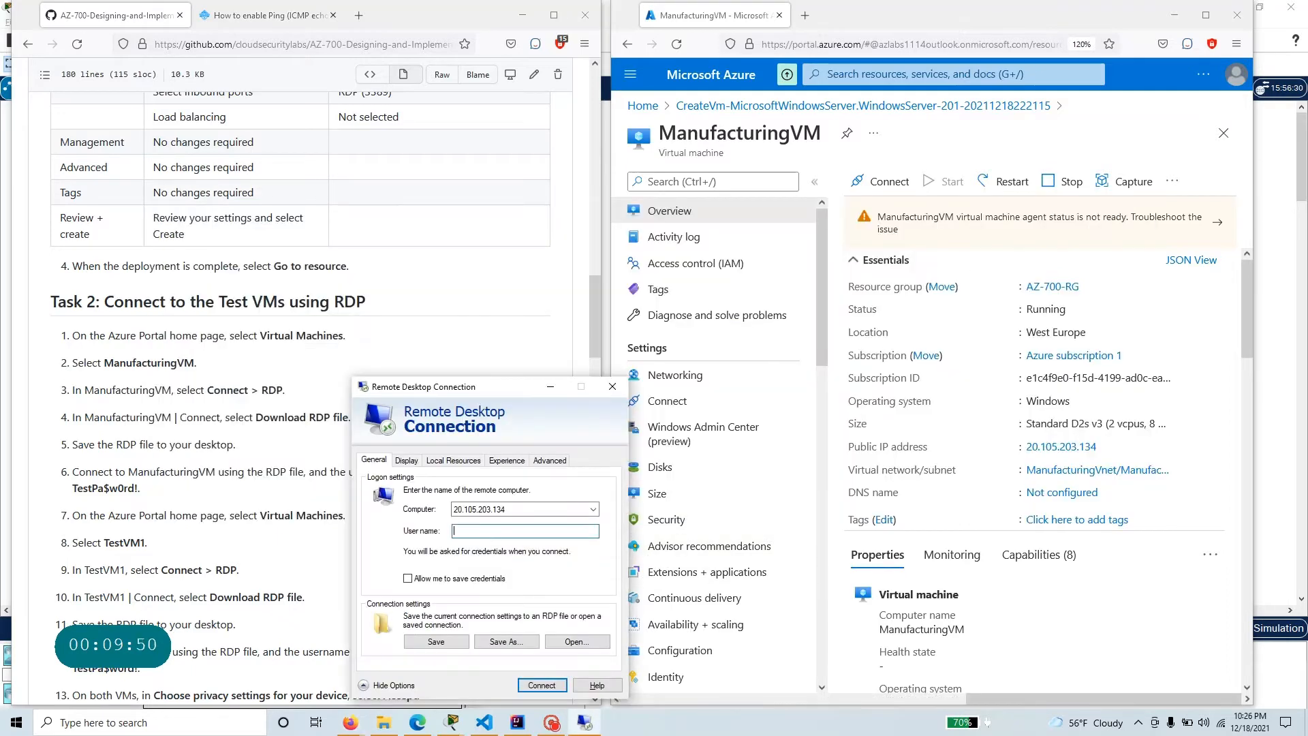
pyautogui.hotkey('ctrl', 'v')
pyautogui.click(542, 685)
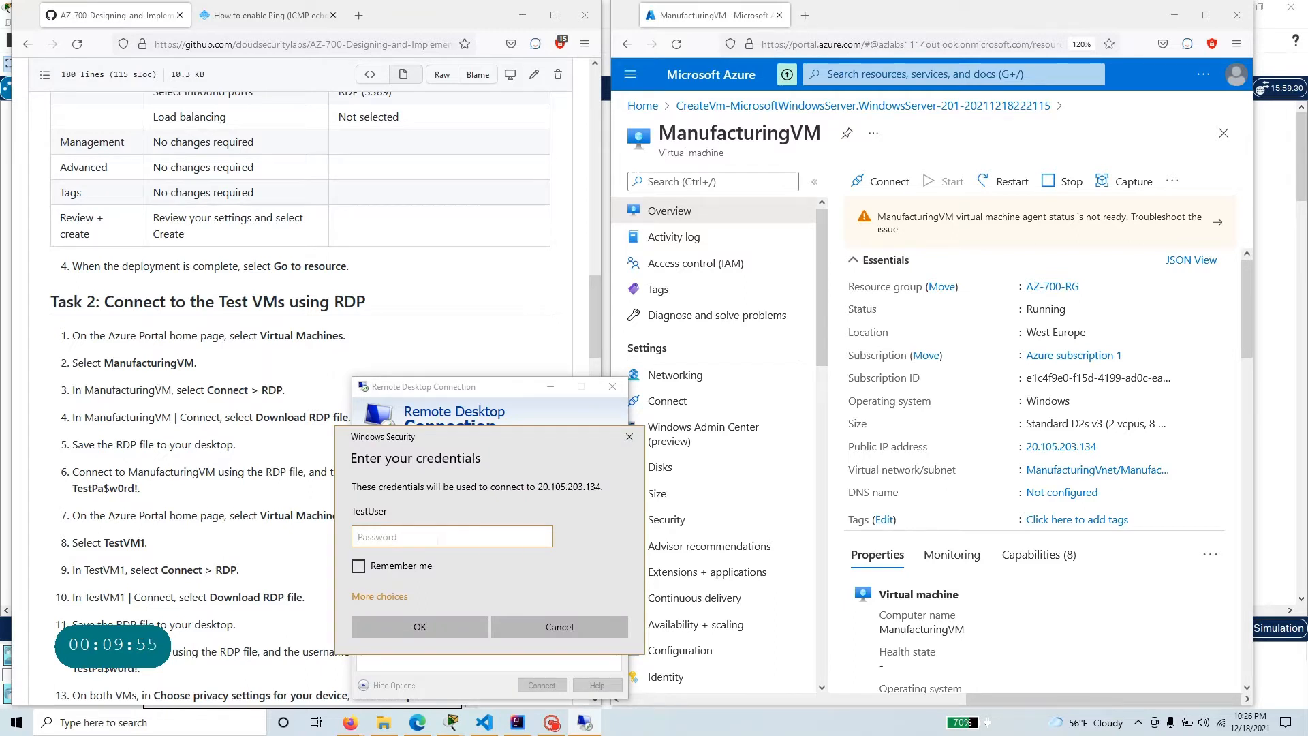
# Enter the account password for ManufacturingVM and accept connecting despite the certificate errors.
pyautogui.write('TestPa$w0')
pyautogui.press('Return')
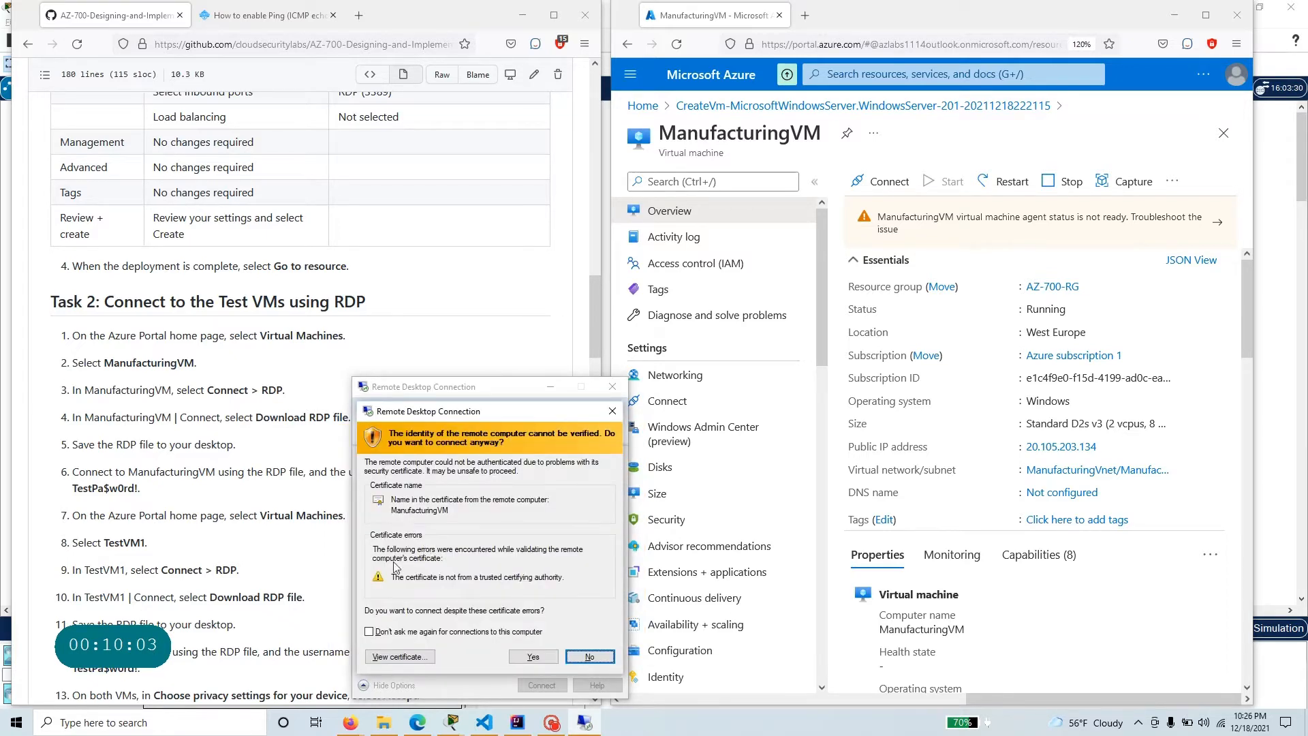
pyautogui.click(536, 658)
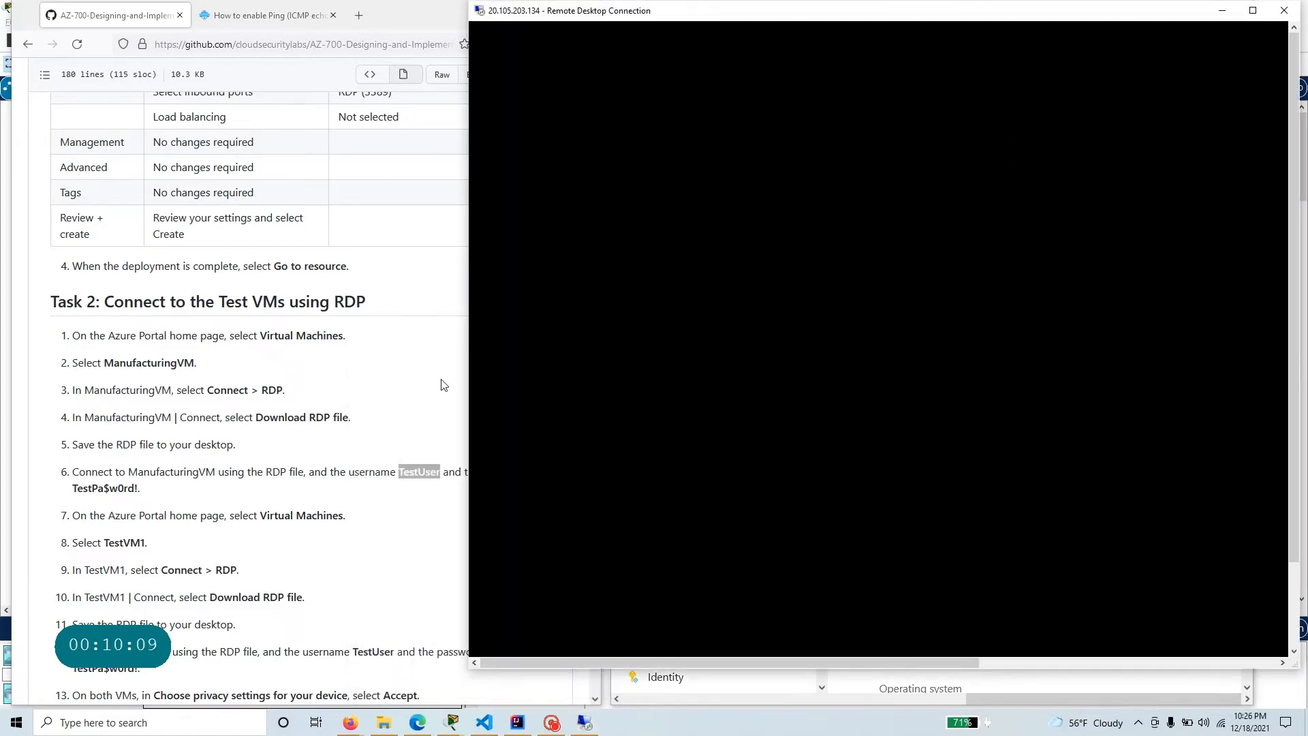
# Minimize the ManufacturingVM remote session and open the Azure virtual machines list to check the test VMs' location.
pyautogui.click(443, 385)
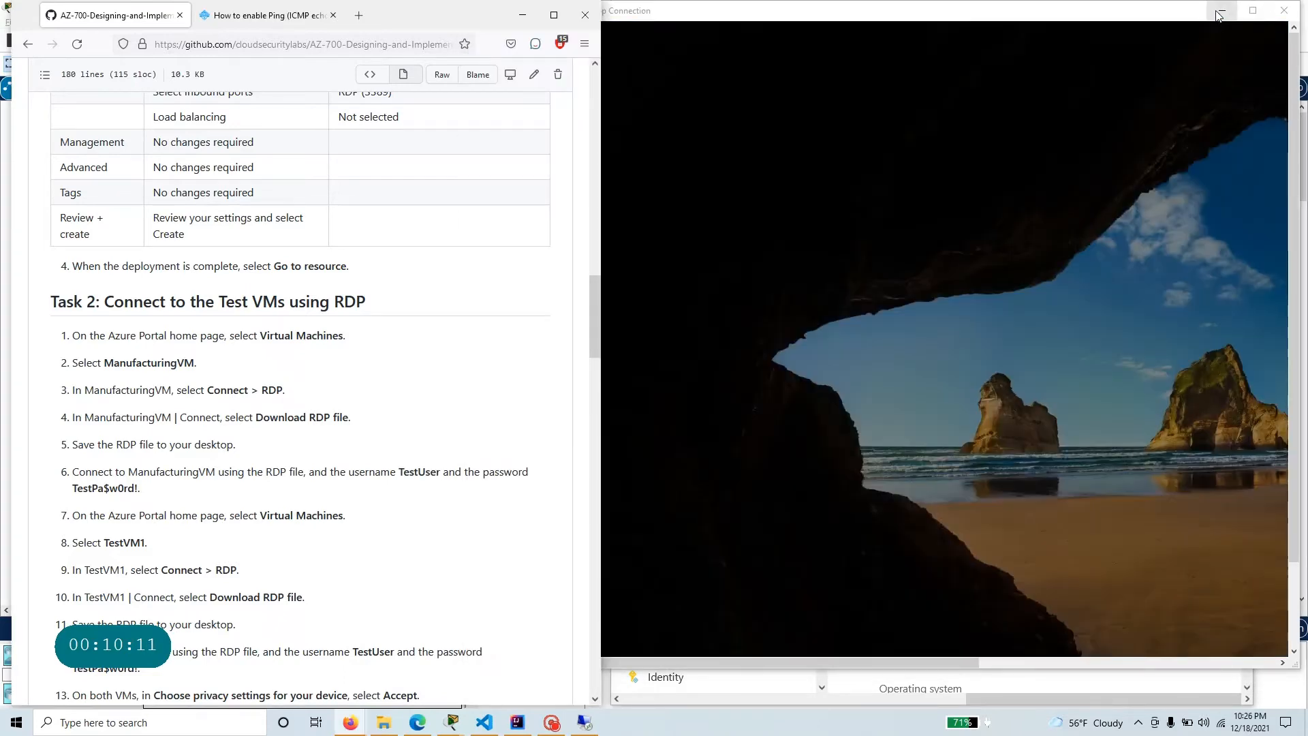
pyautogui.click(1219, 12)
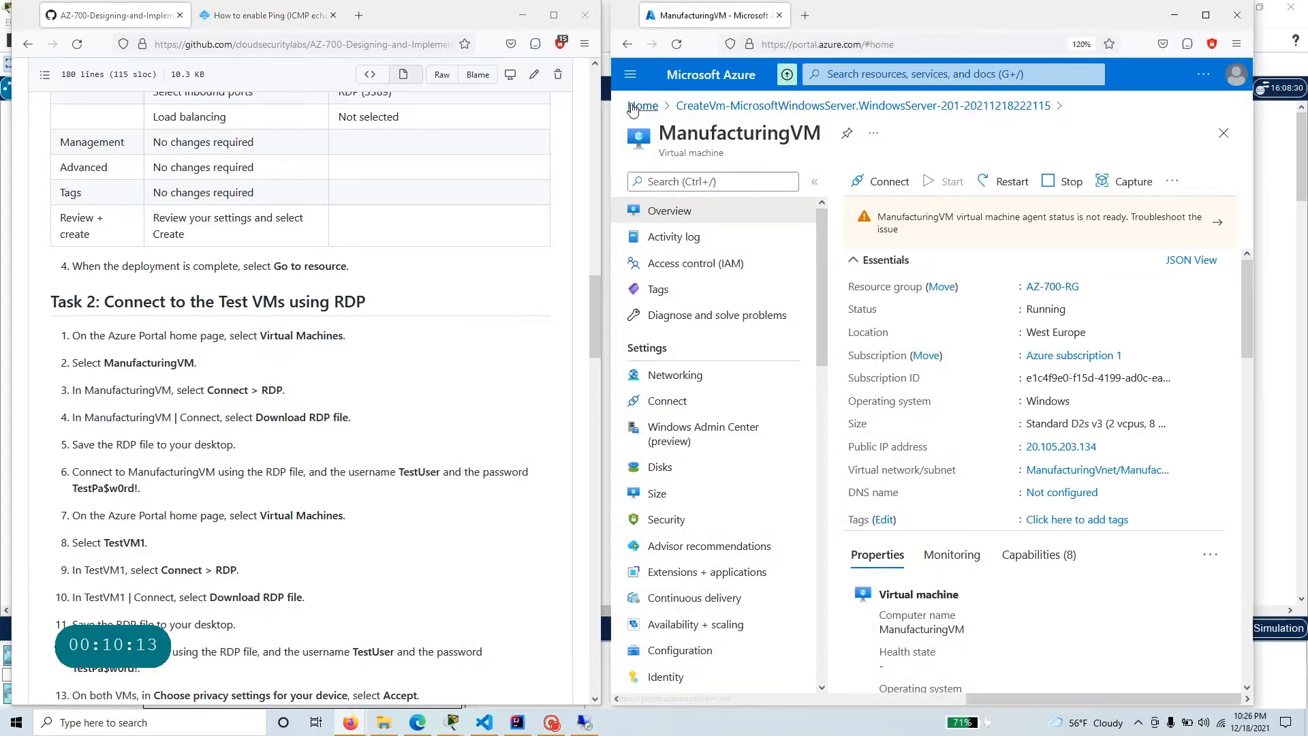
pyautogui.click(633, 107)
pyautogui.click(926, 183)
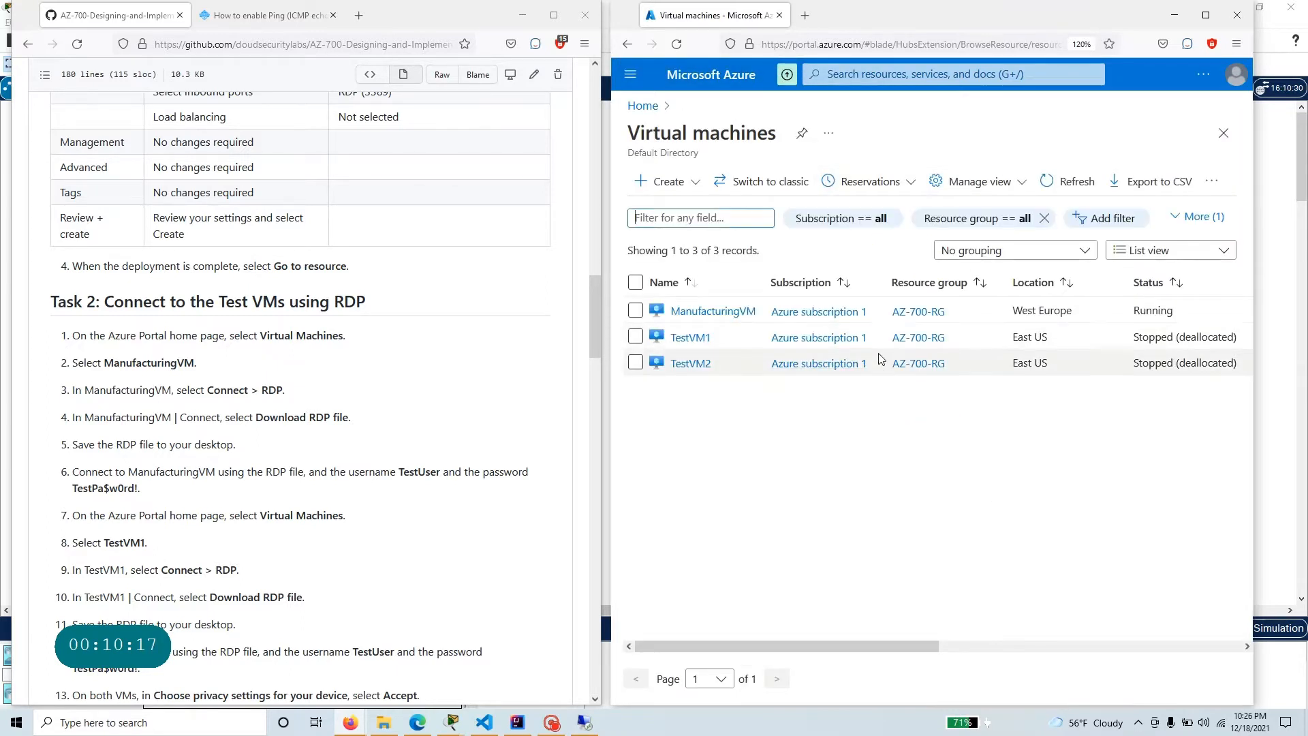
pyautogui.moveTo(1053, 337); pyautogui.dragTo(1056, 365)
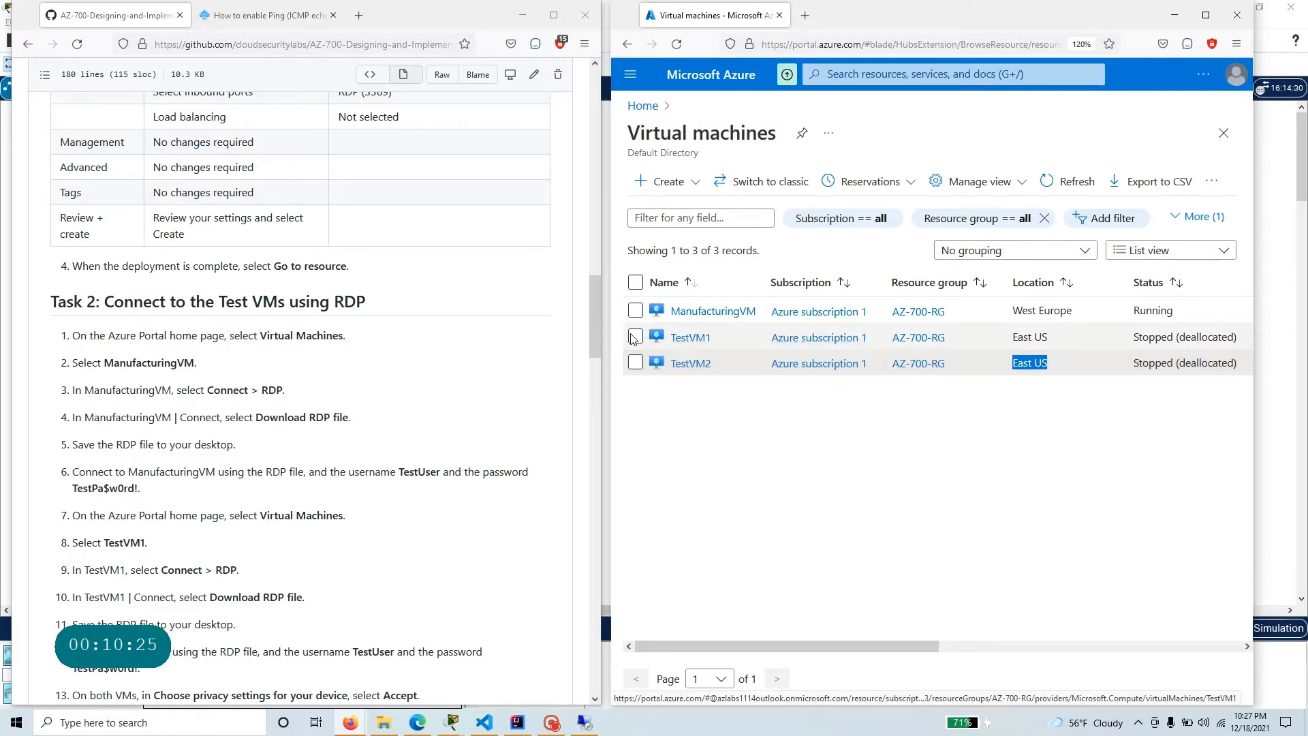
# Maximize the portal window and start TestVM1 from the virtual machines list.
pyautogui.click(1205, 15)
pyautogui.click(24, 337)
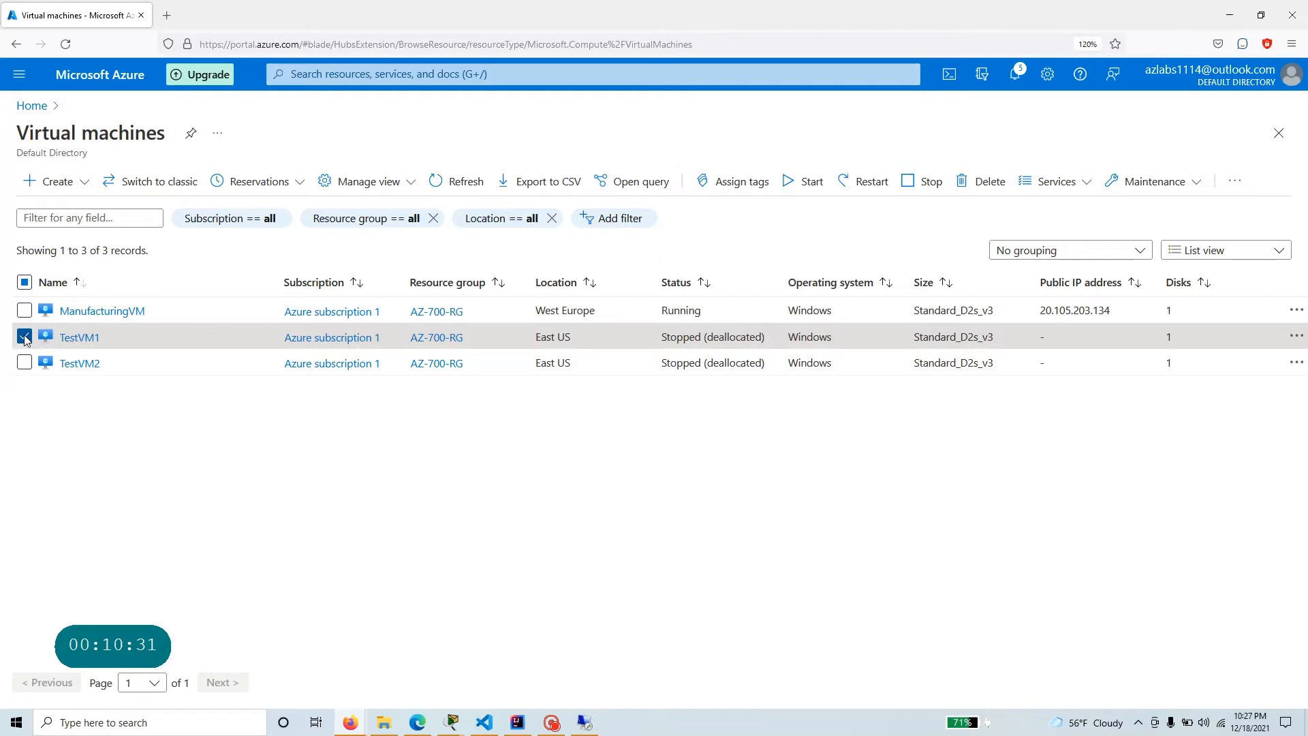
pyautogui.click(804, 179)
pyautogui.click(35, 273)
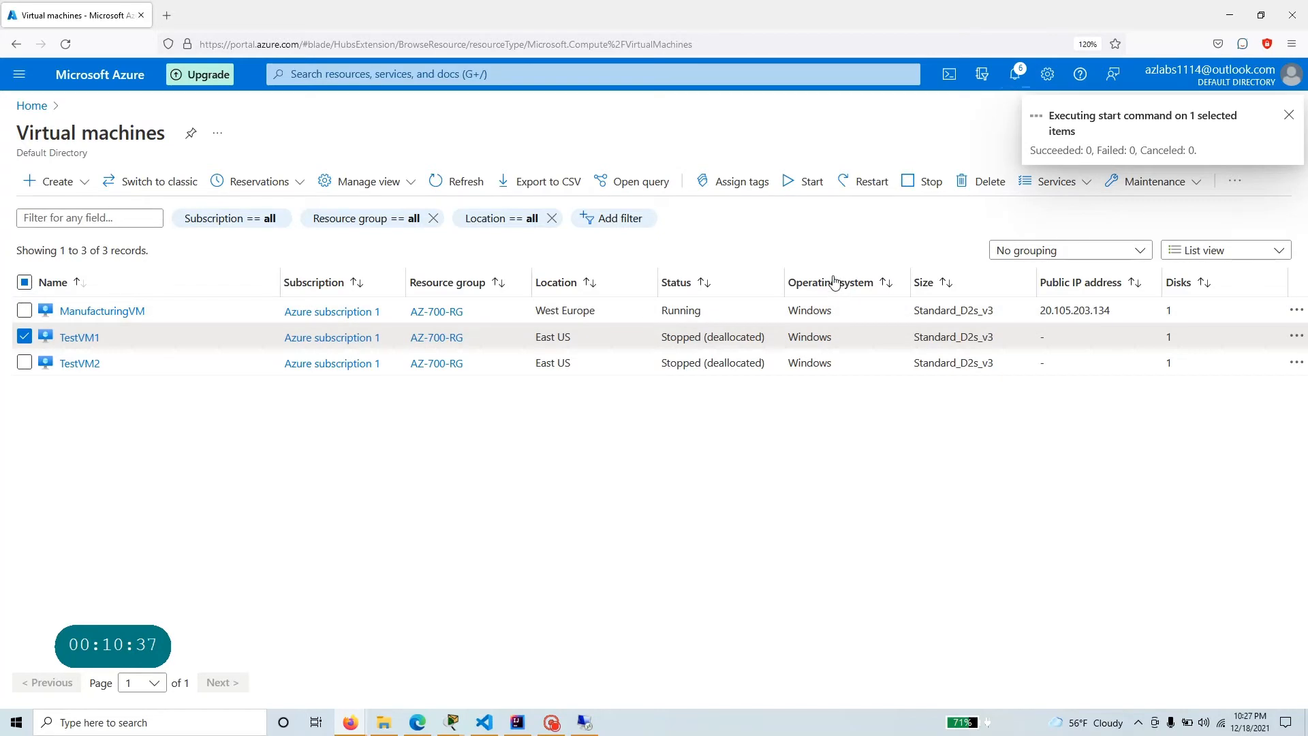
# Restore the portal window beside the instructions, open TestVM1 and copy its public IP address.
pyautogui.click(1249, 15)
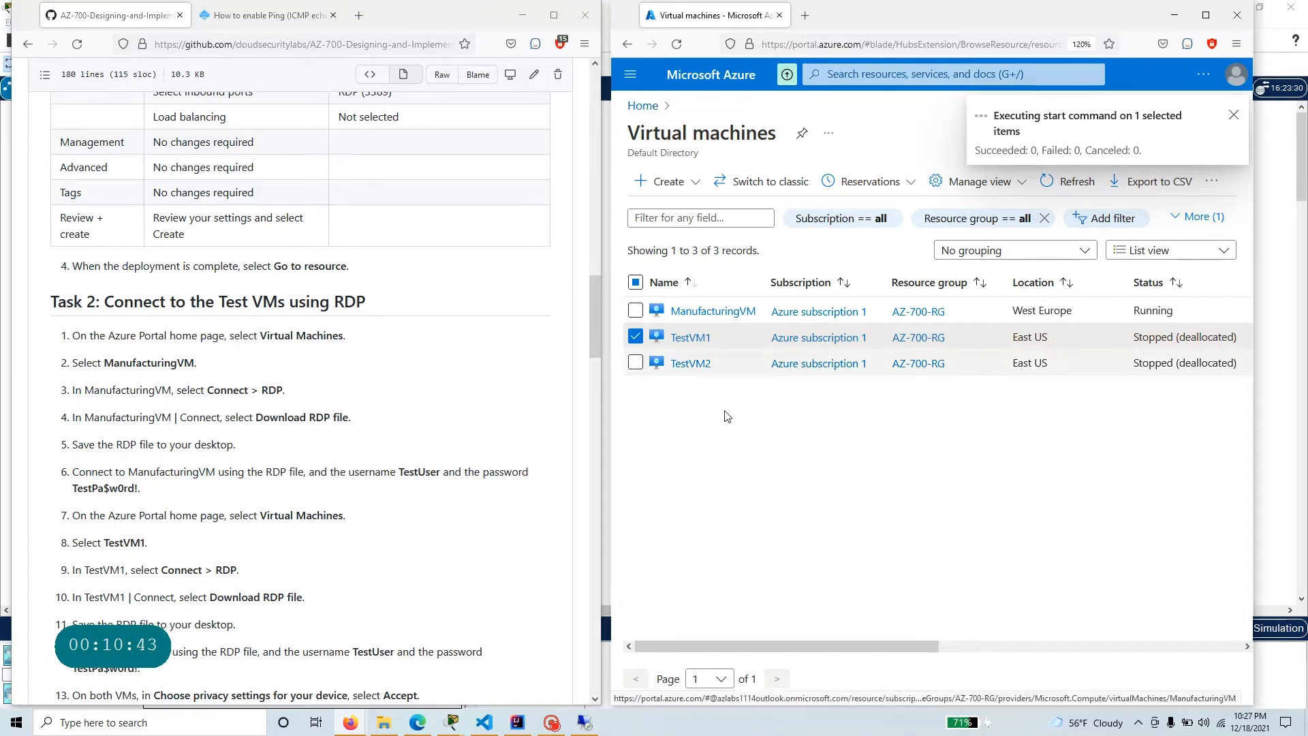
pyautogui.click(689, 337)
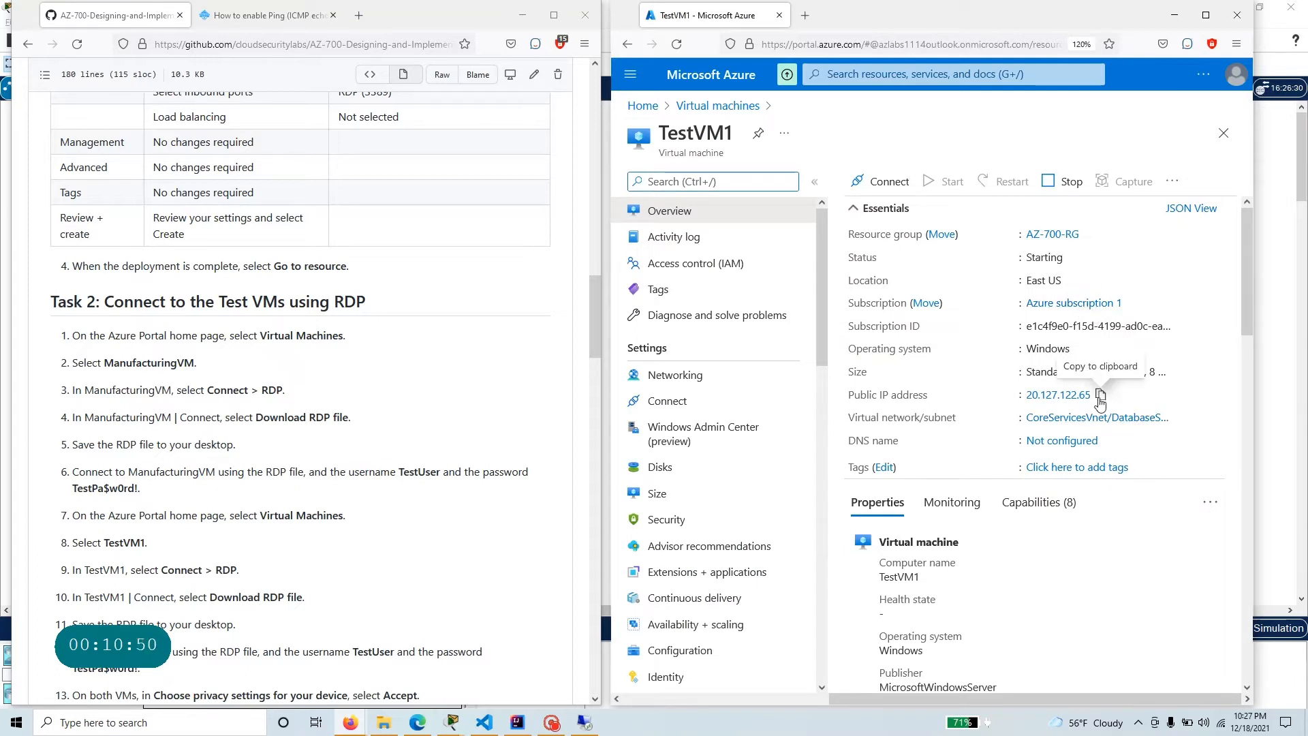
pyautogui.click(1100, 395)
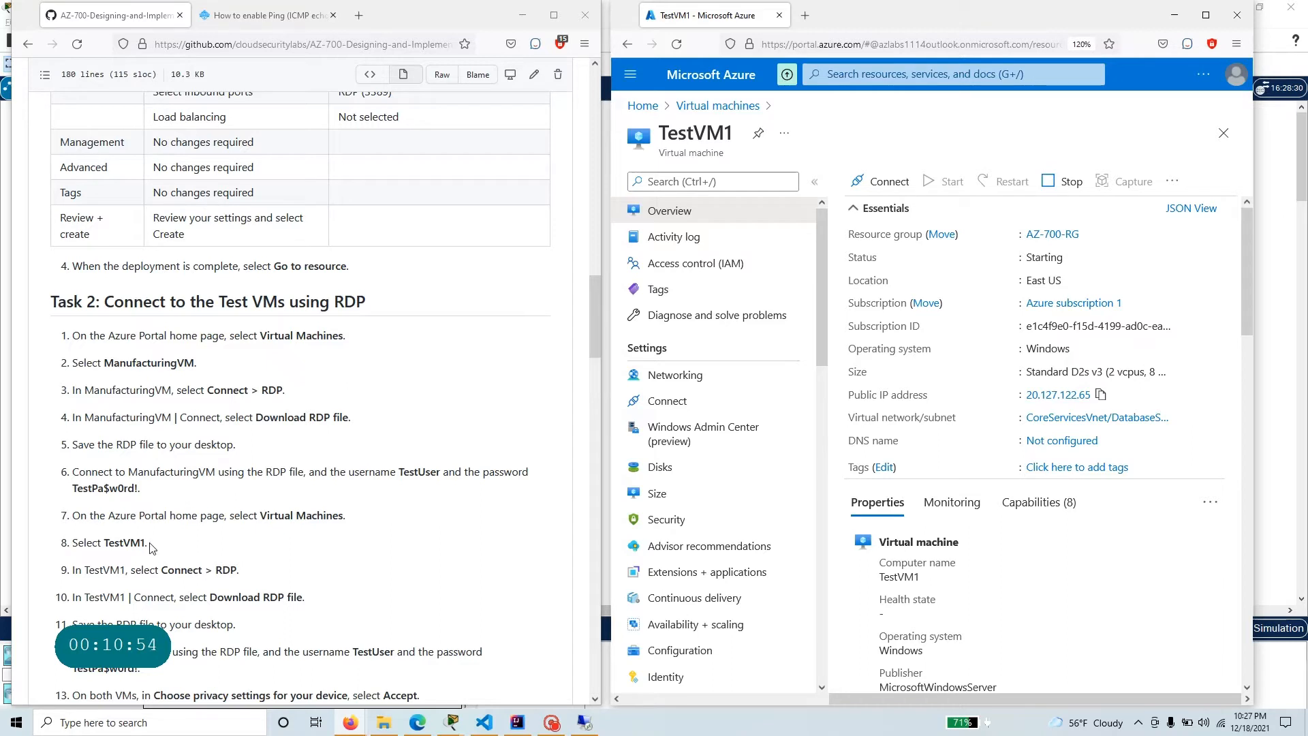
# Read the Task 2 instructions on connecting to TestVM1 over RDP, from selecting the VM to signing in.
pyautogui.moveTo(151, 548); pyautogui.dragTo(111, 543)
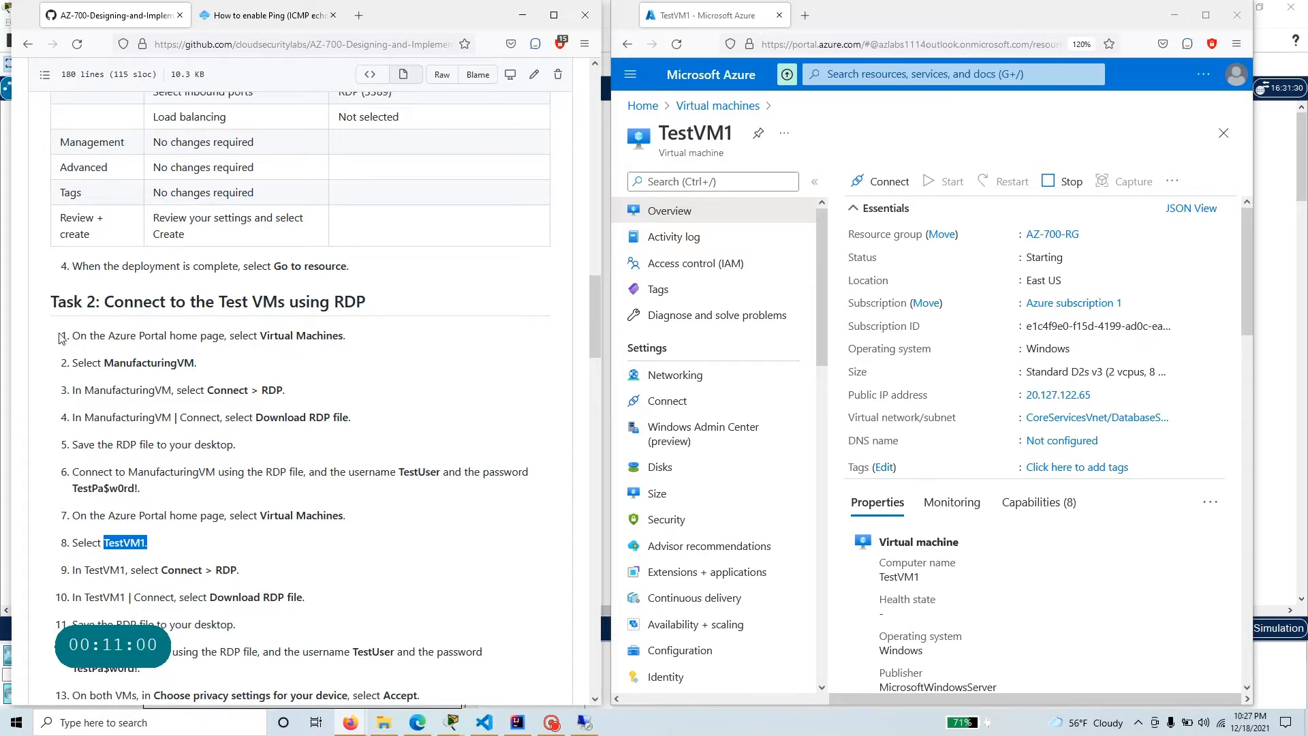
pyautogui.scroll(2, 53, 448)
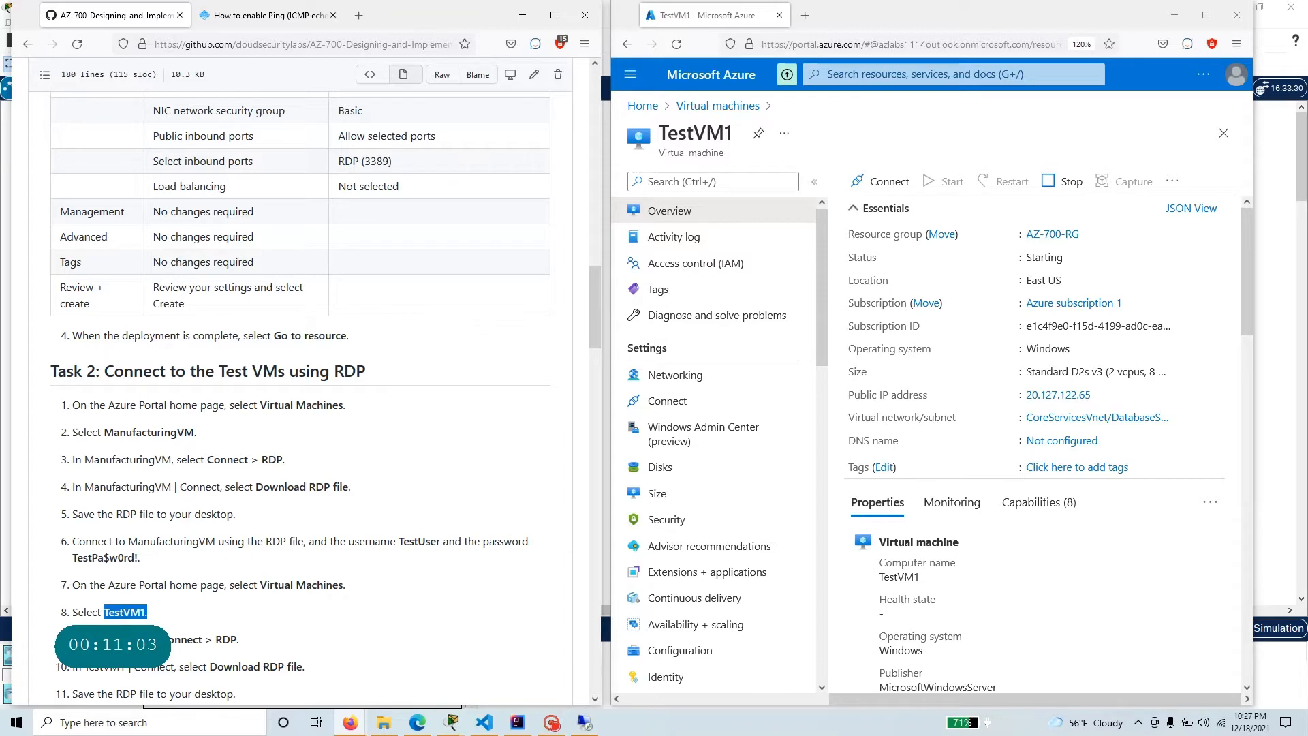
pyautogui.moveTo(79, 584); pyautogui.dragTo(348, 585)
pyautogui.scroll(-3, 68, 439)
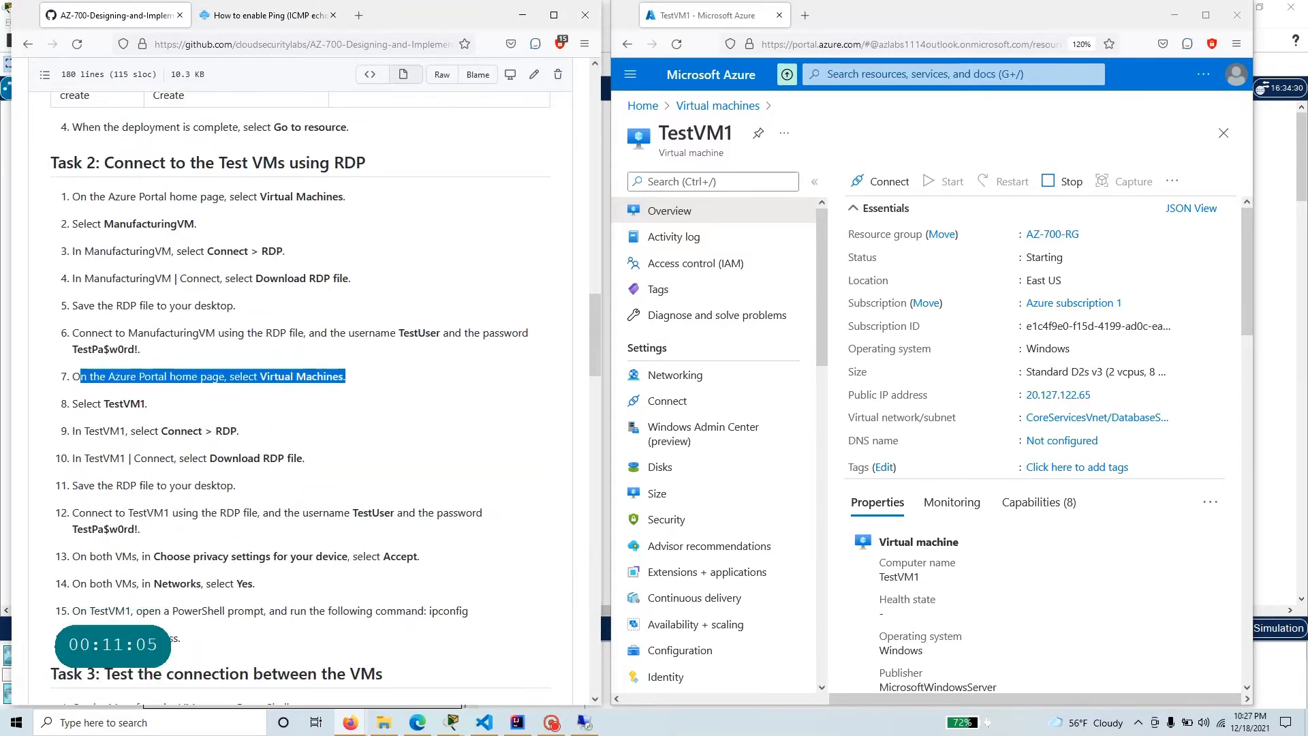
pyautogui.scroll(-2, 89, 554)
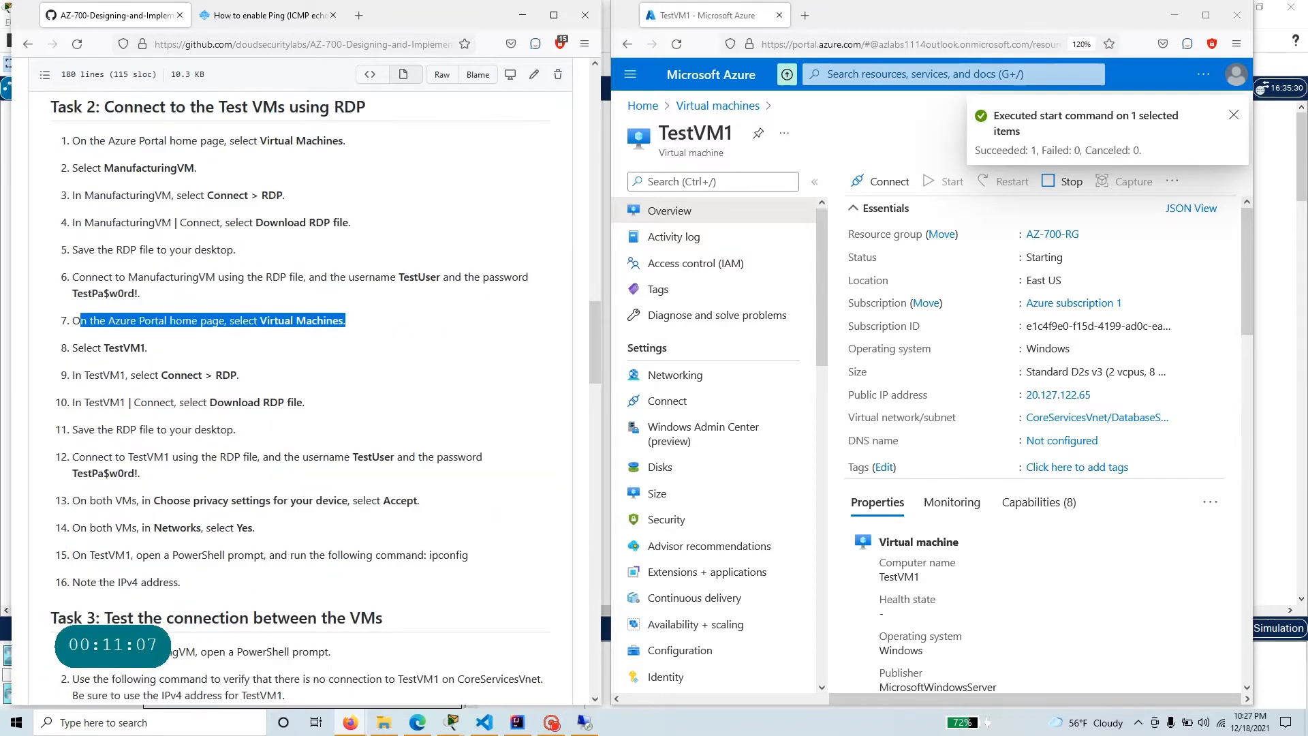
pyautogui.click(208, 492)
pyautogui.scroll(2, 207, 492)
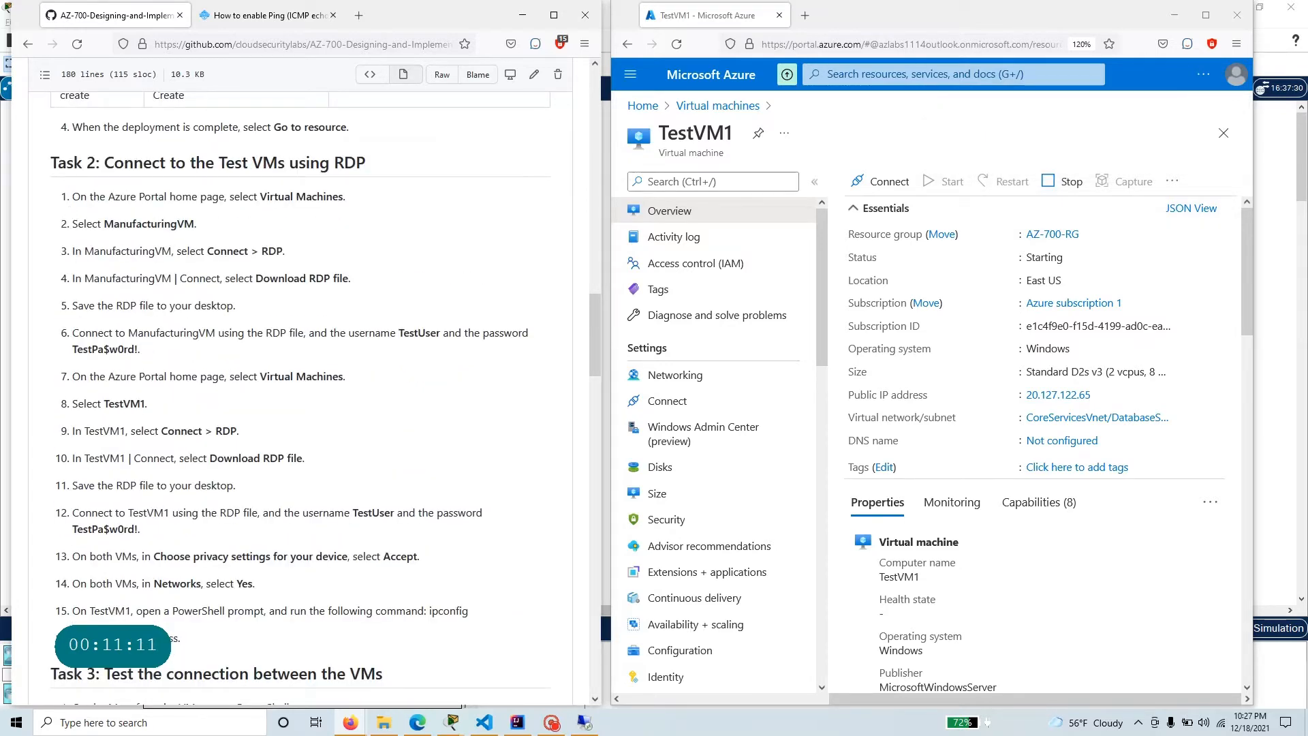
pyautogui.moveTo(104, 167); pyautogui.dragTo(374, 173)
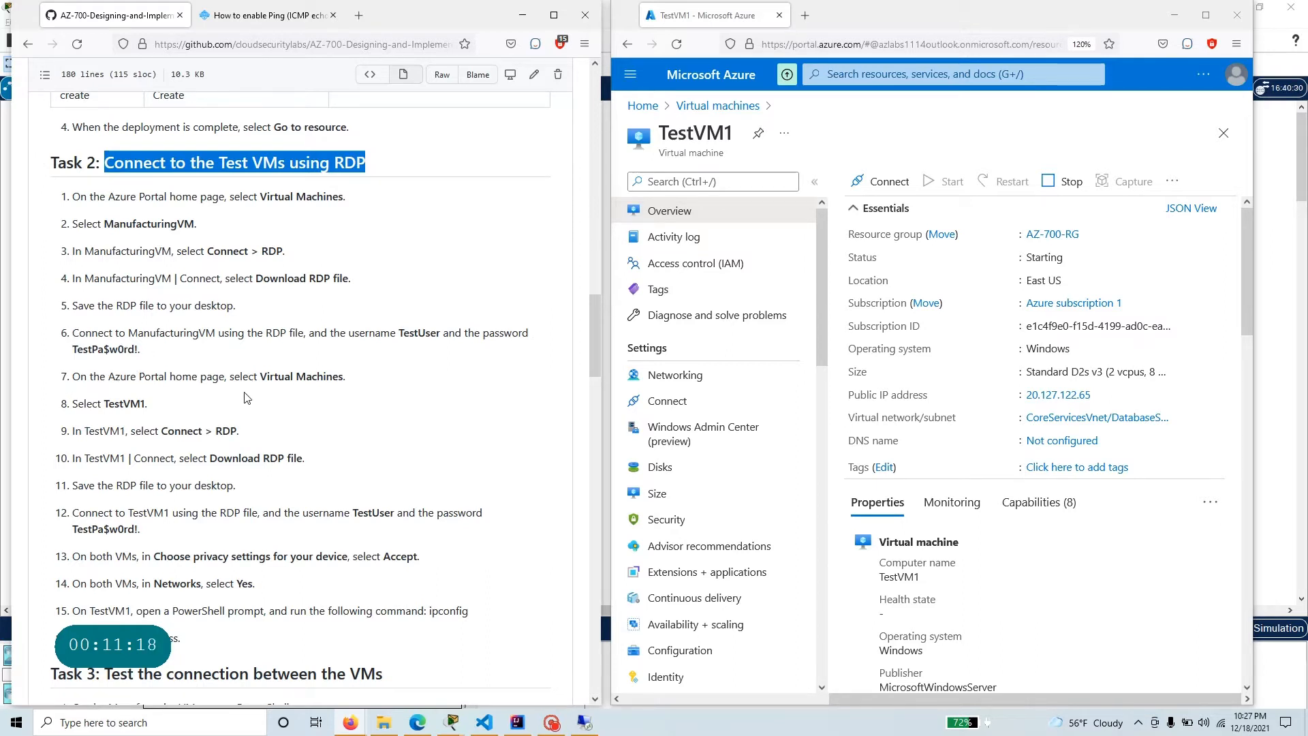
pyautogui.moveTo(156, 409); pyautogui.dragTo(67, 406)
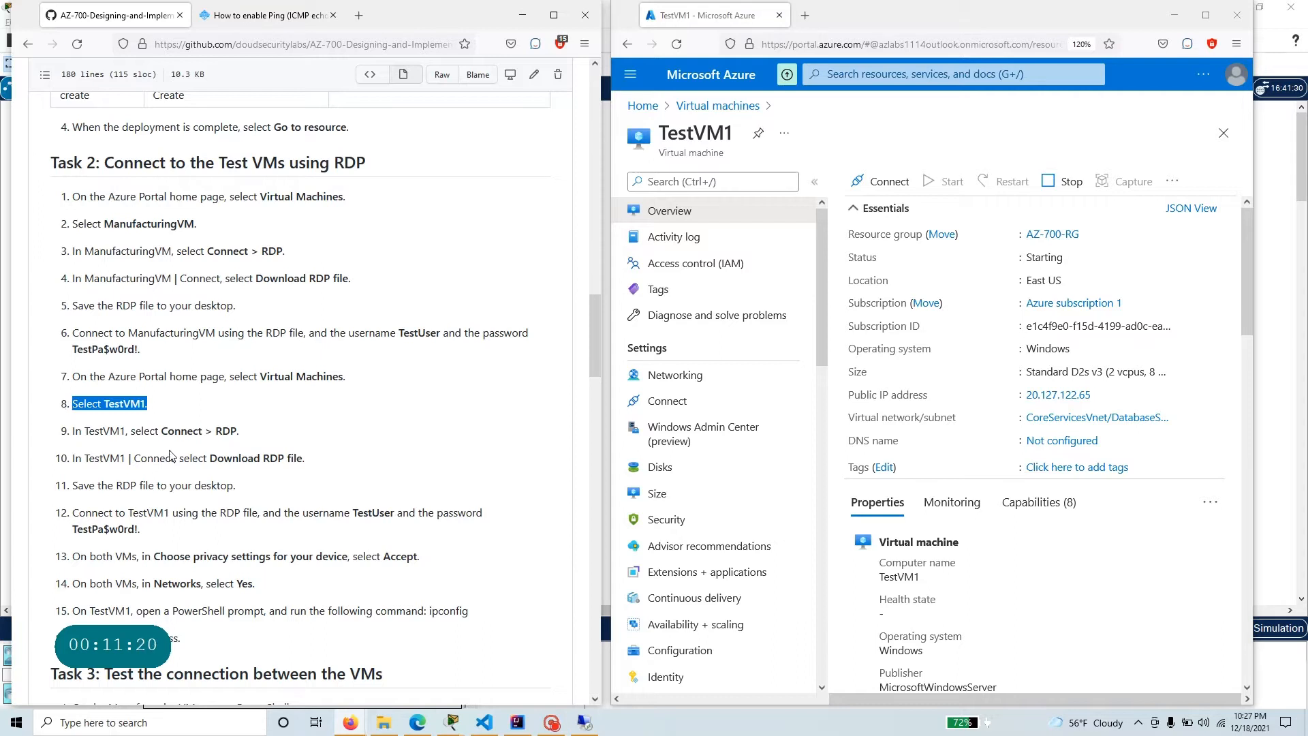
pyautogui.moveTo(237, 431); pyautogui.dragTo(36, 442)
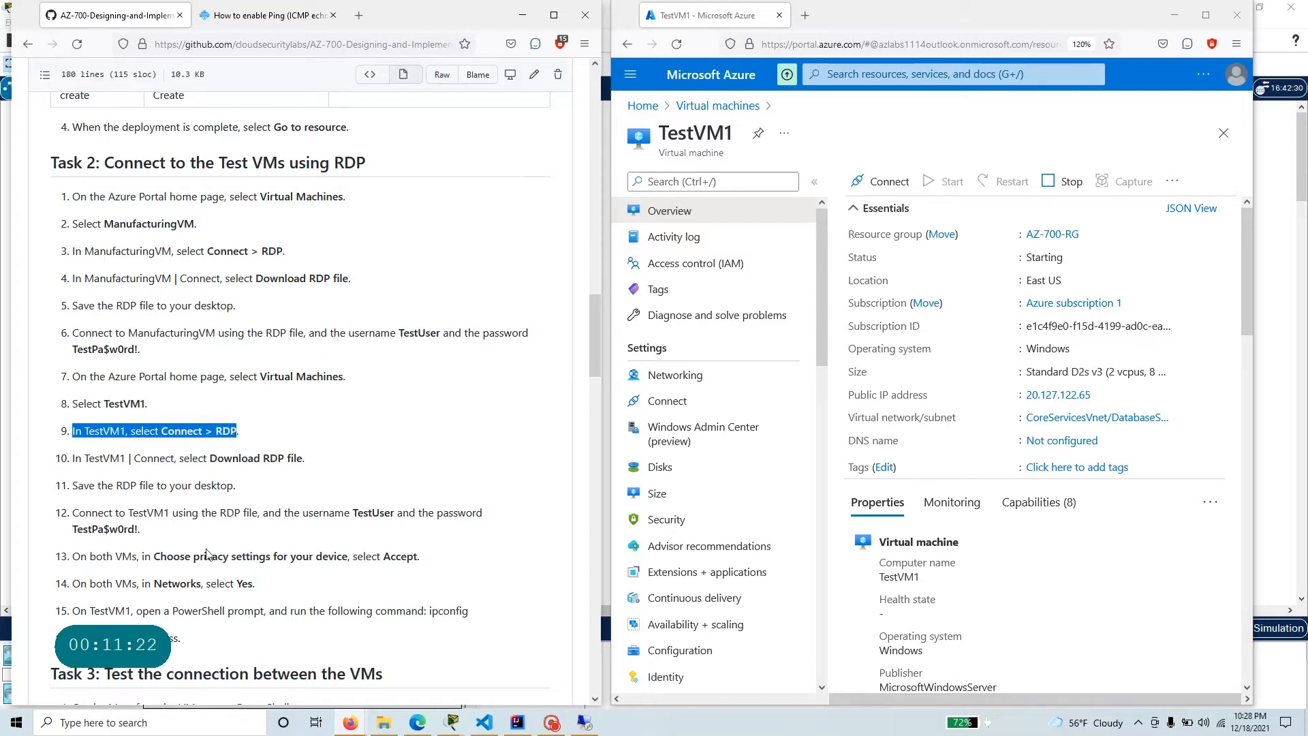
pyautogui.moveTo(166, 536); pyautogui.dragTo(61, 459)
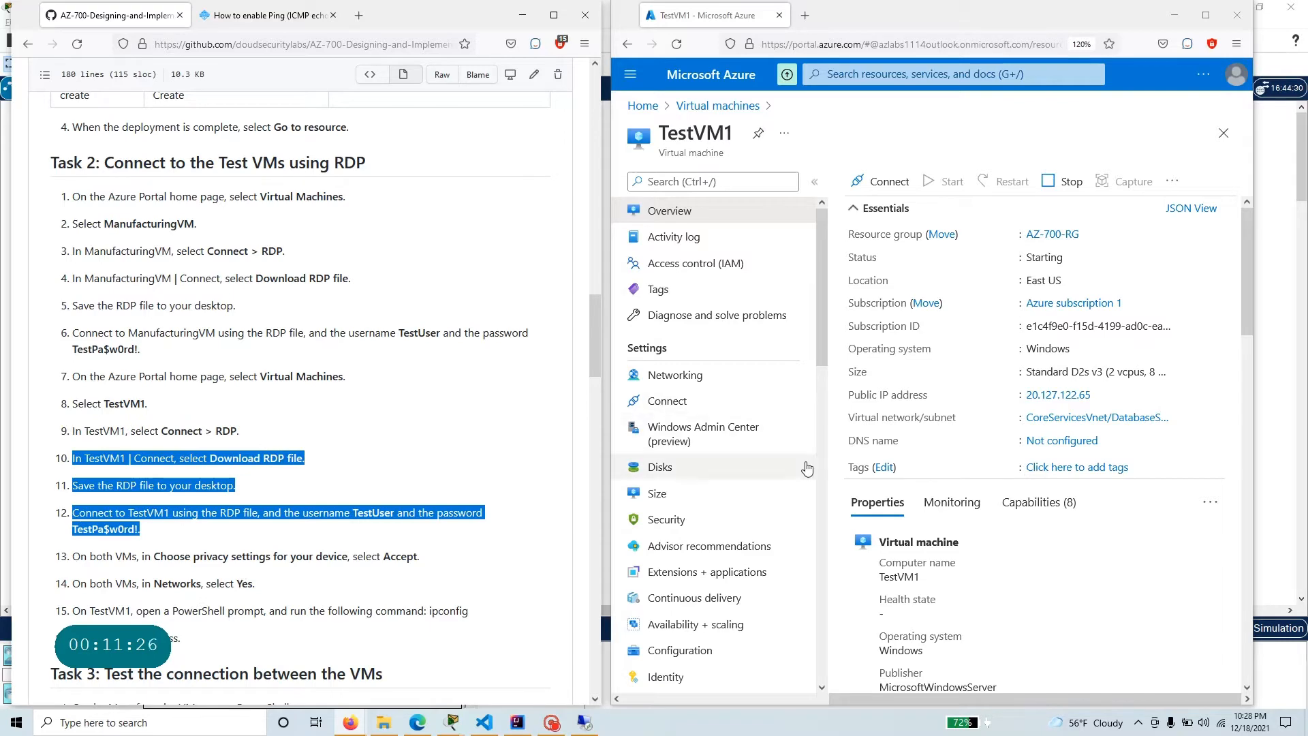
# Open a new Remote Desktop Connection, set the computer to 20.127.122.65 and show the full connection options.
pyautogui.press('super')
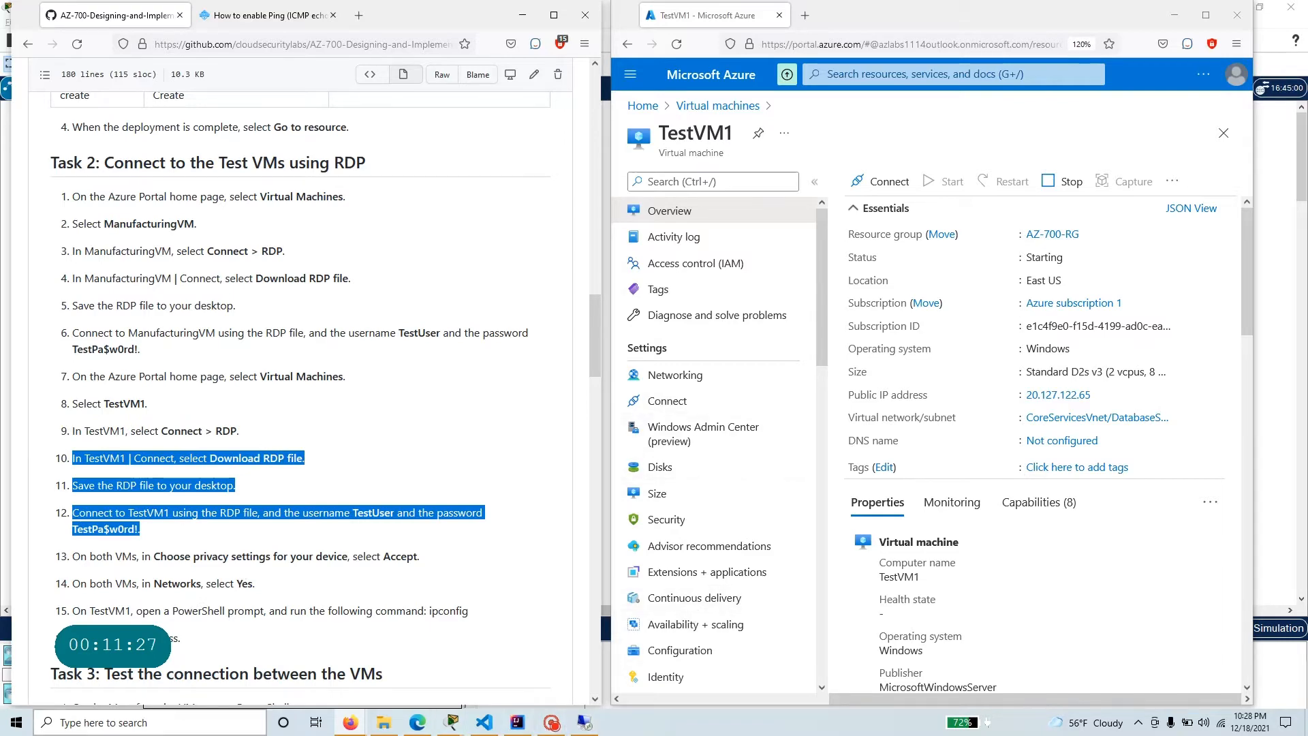
pyautogui.write('rdp')
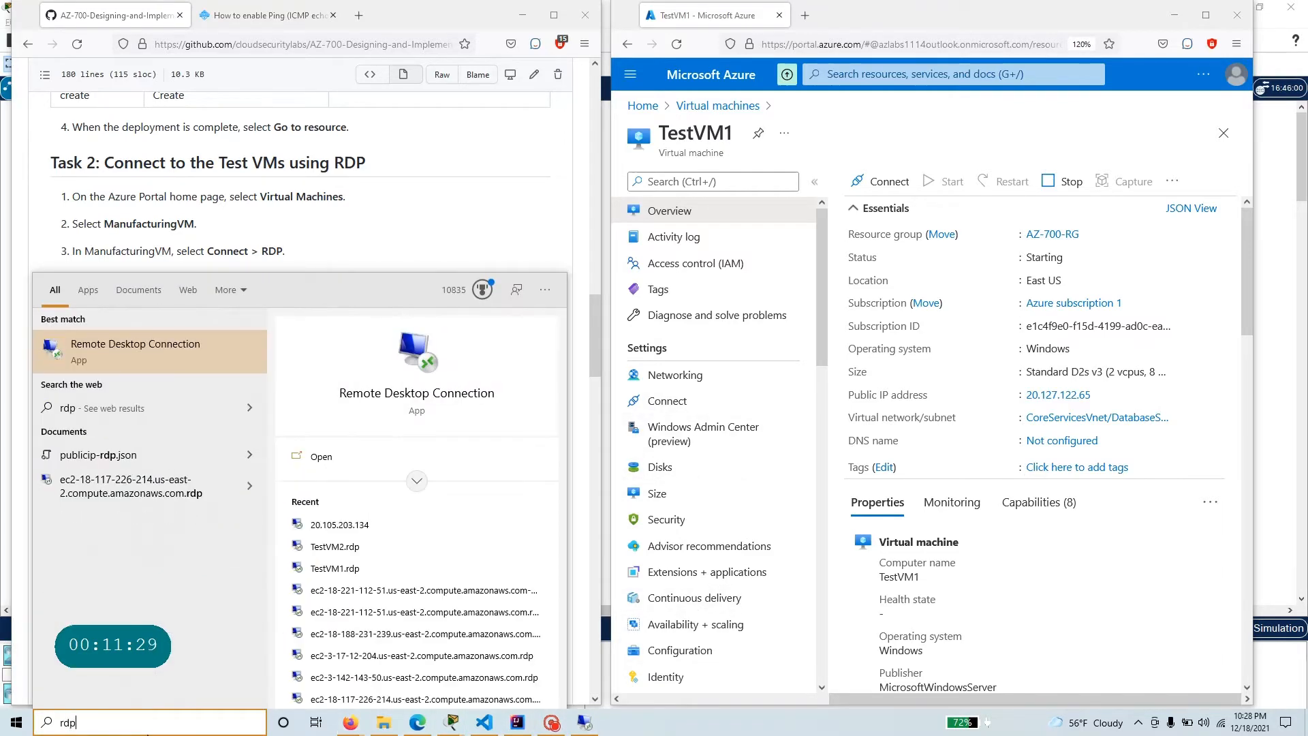
pyautogui.press('Return')
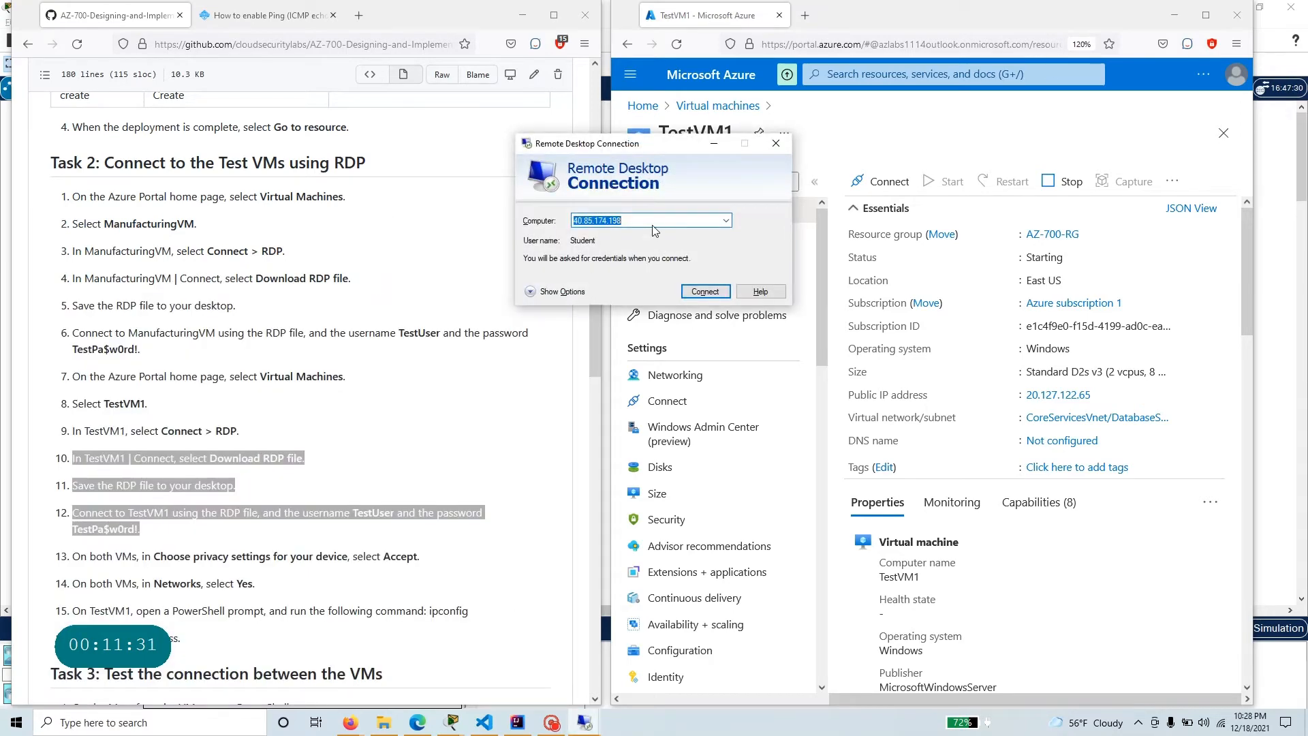
pyautogui.write('20.127.122.65')
pyautogui.click(553, 292)
# Set the user name to TestUser, connect to TestVM1 with the account password and accept the certificate prompt.
pyautogui.click(645, 287)
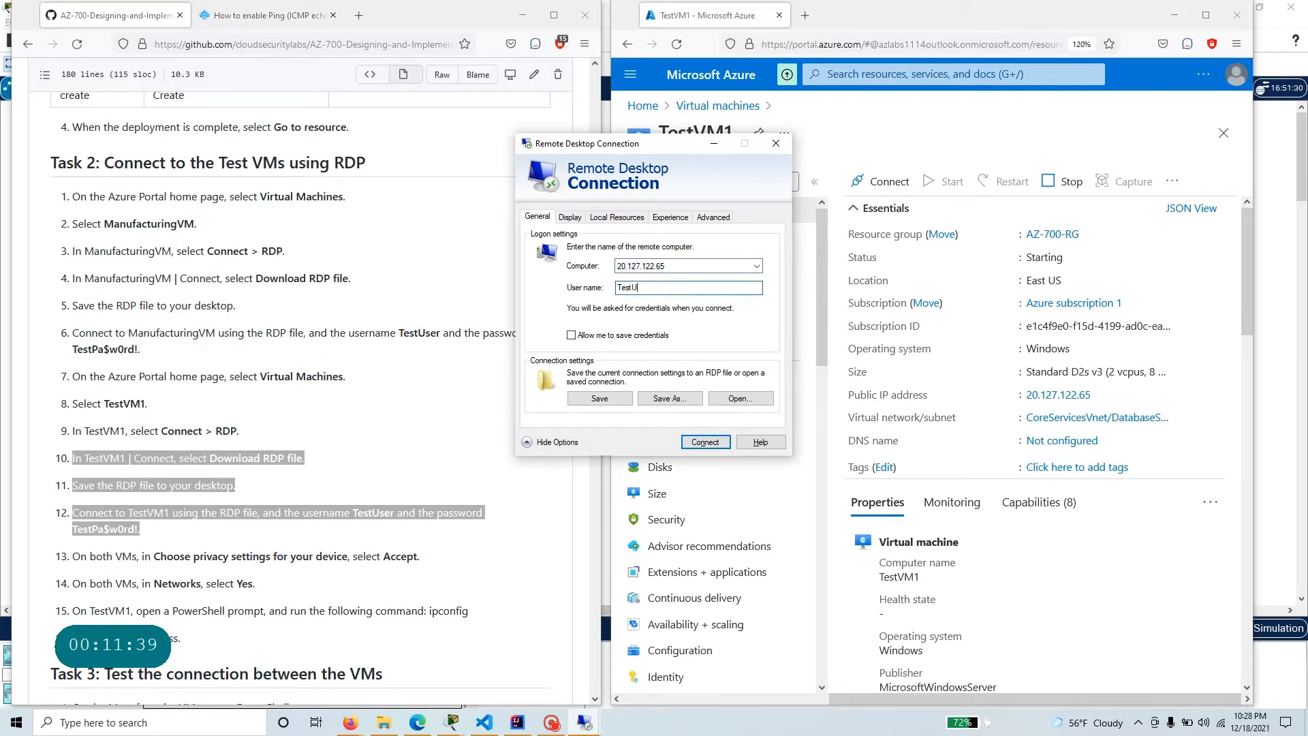
pyautogui.press('Return')
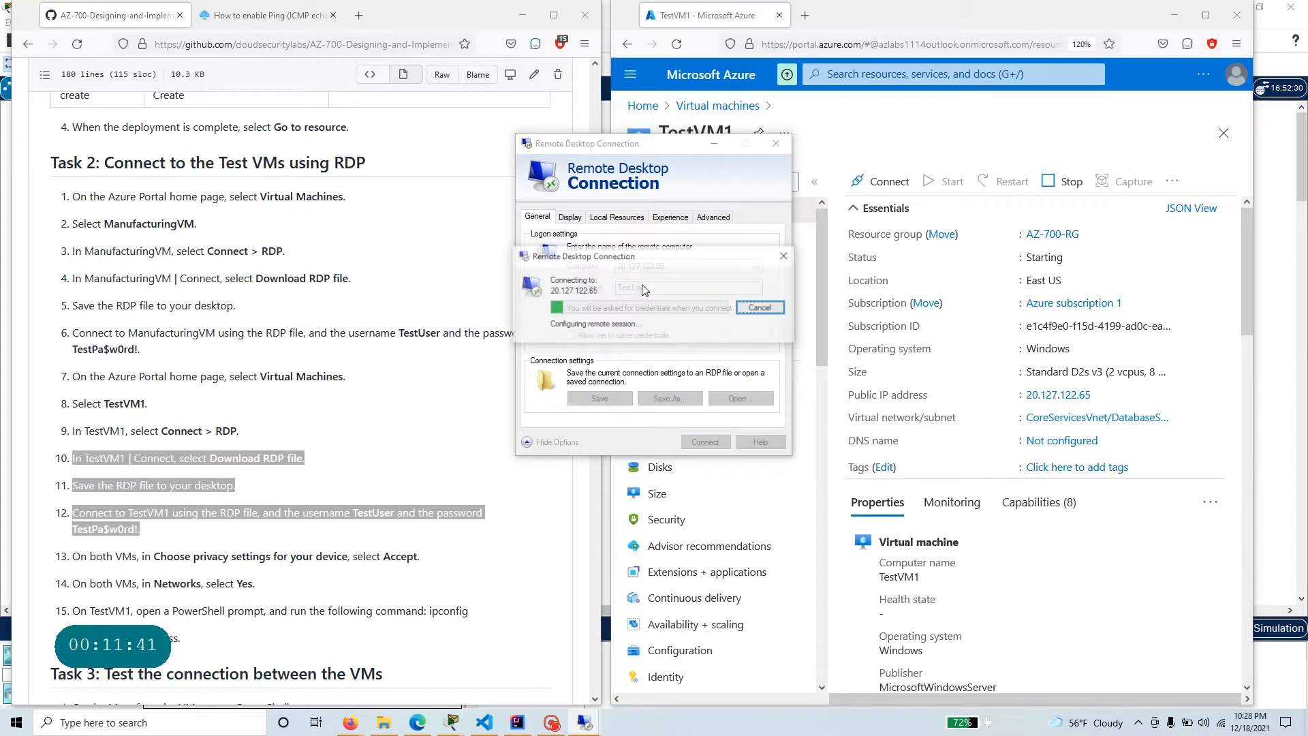
pyautogui.write('T')
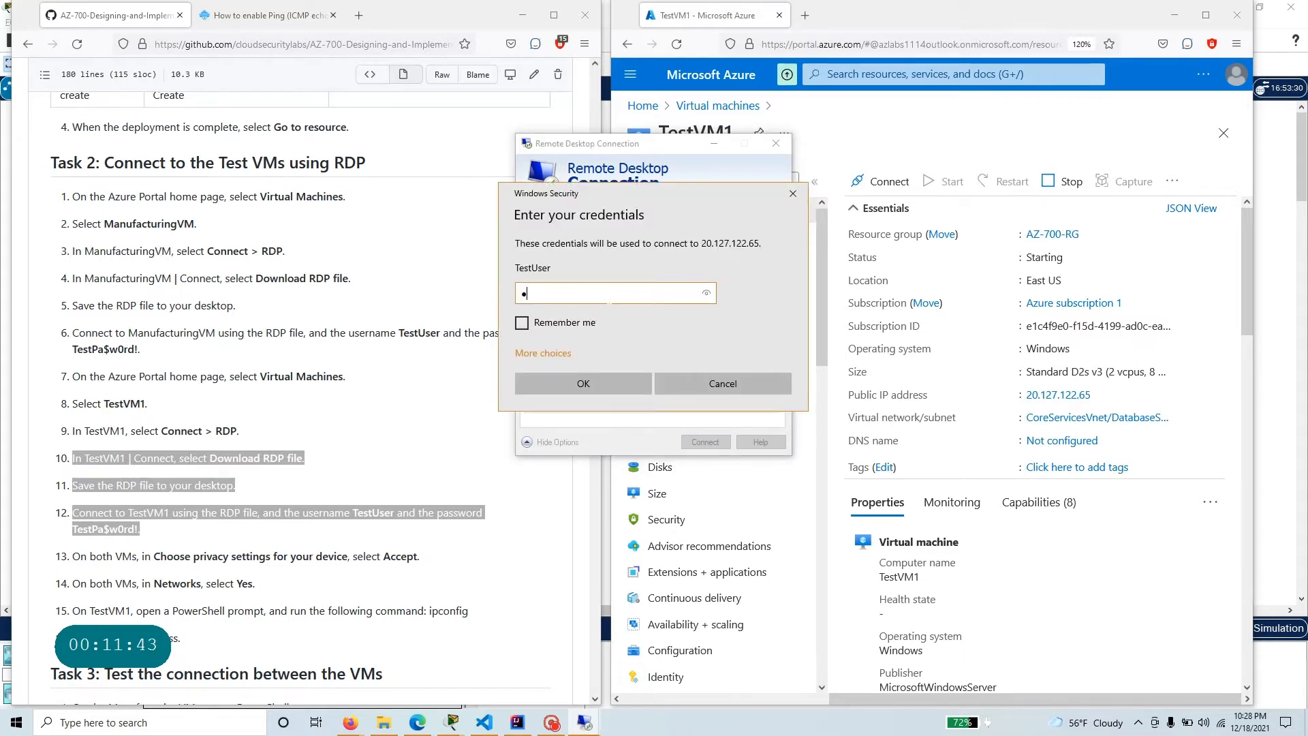
pyautogui.write('estP')
pyautogui.press('Return')
pyautogui.click(696, 414)
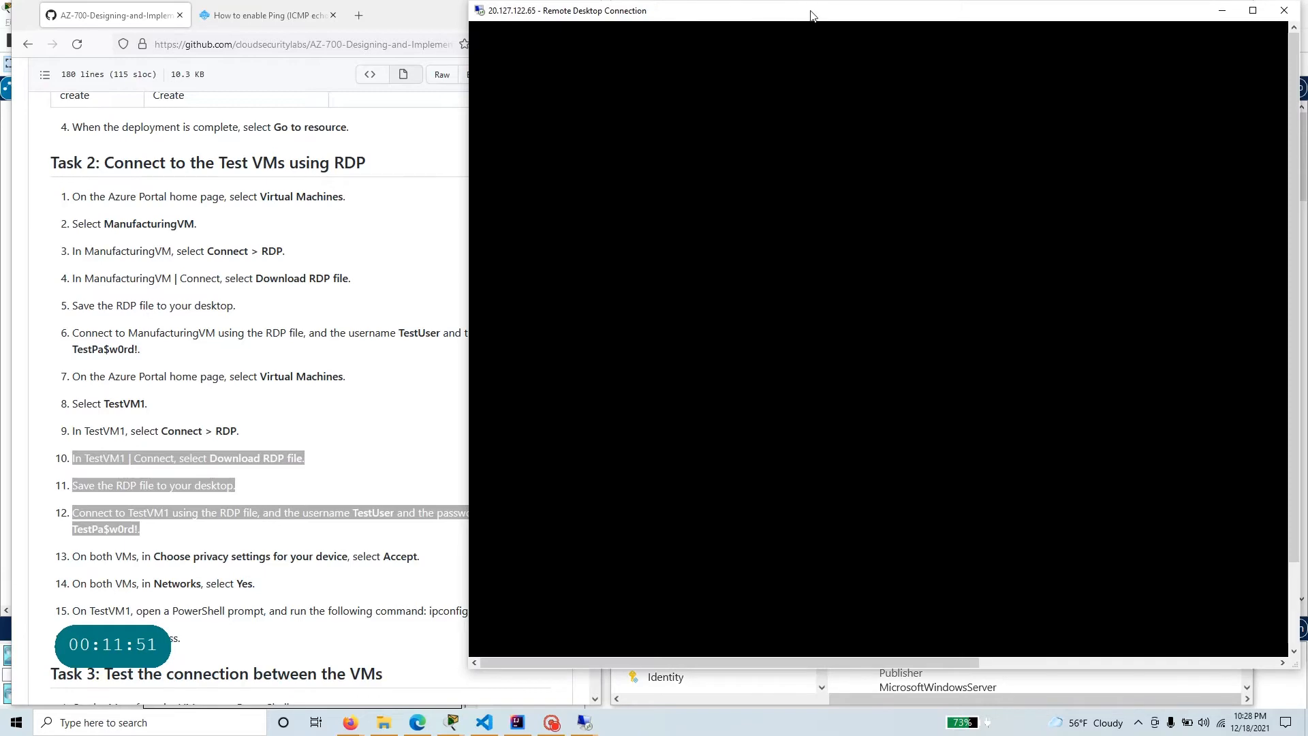
# Arrange the TestVM1 and ManufacturingVM remote desktop windows side by side.
pyautogui.moveTo(812, 13); pyautogui.dragTo(344, 14)
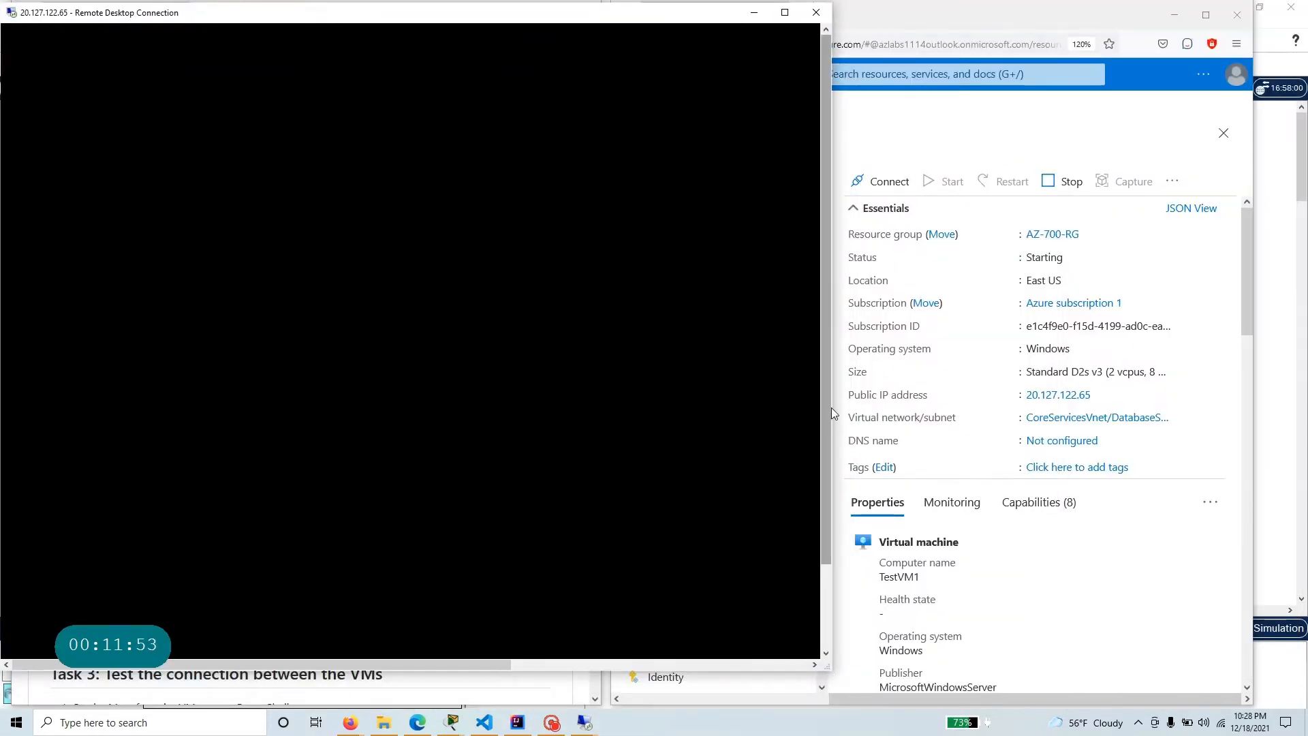
pyautogui.moveTo(831, 407); pyautogui.dragTo(674, 426)
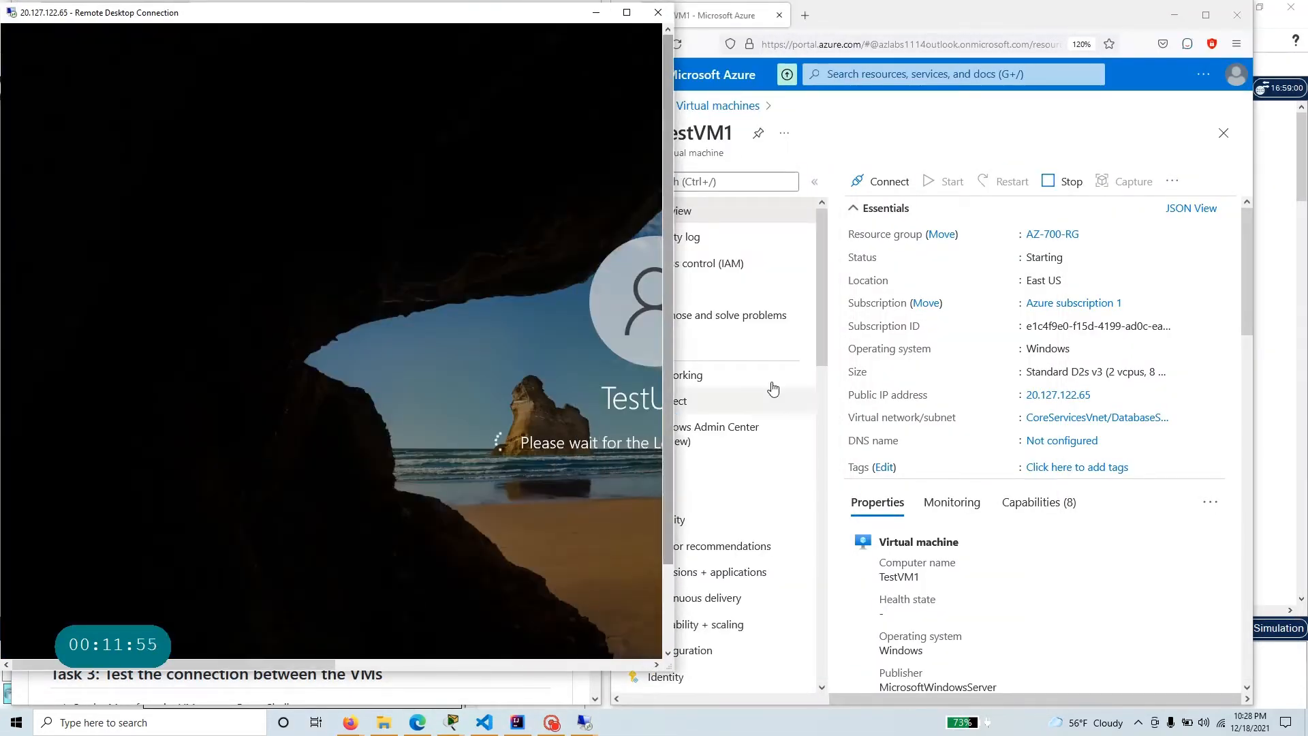
pyautogui.click(586, 722)
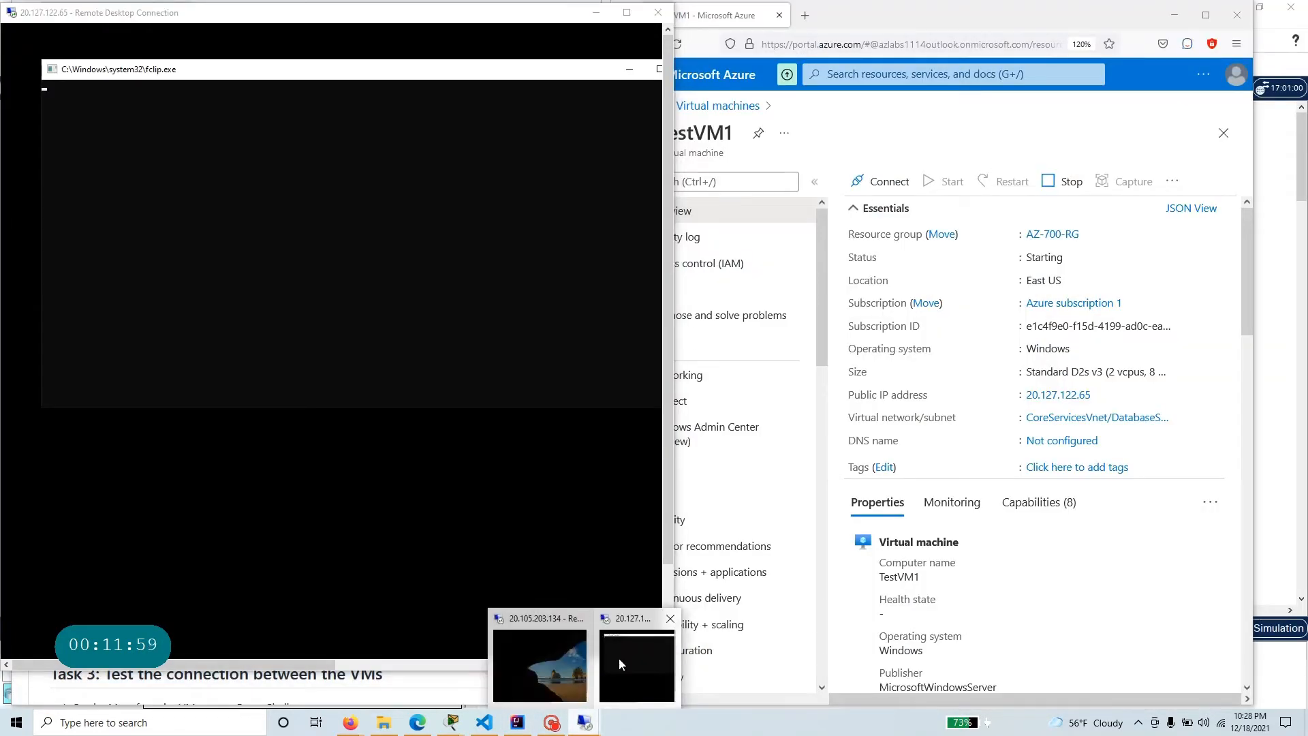
pyautogui.click(628, 638)
pyautogui.click(582, 726)
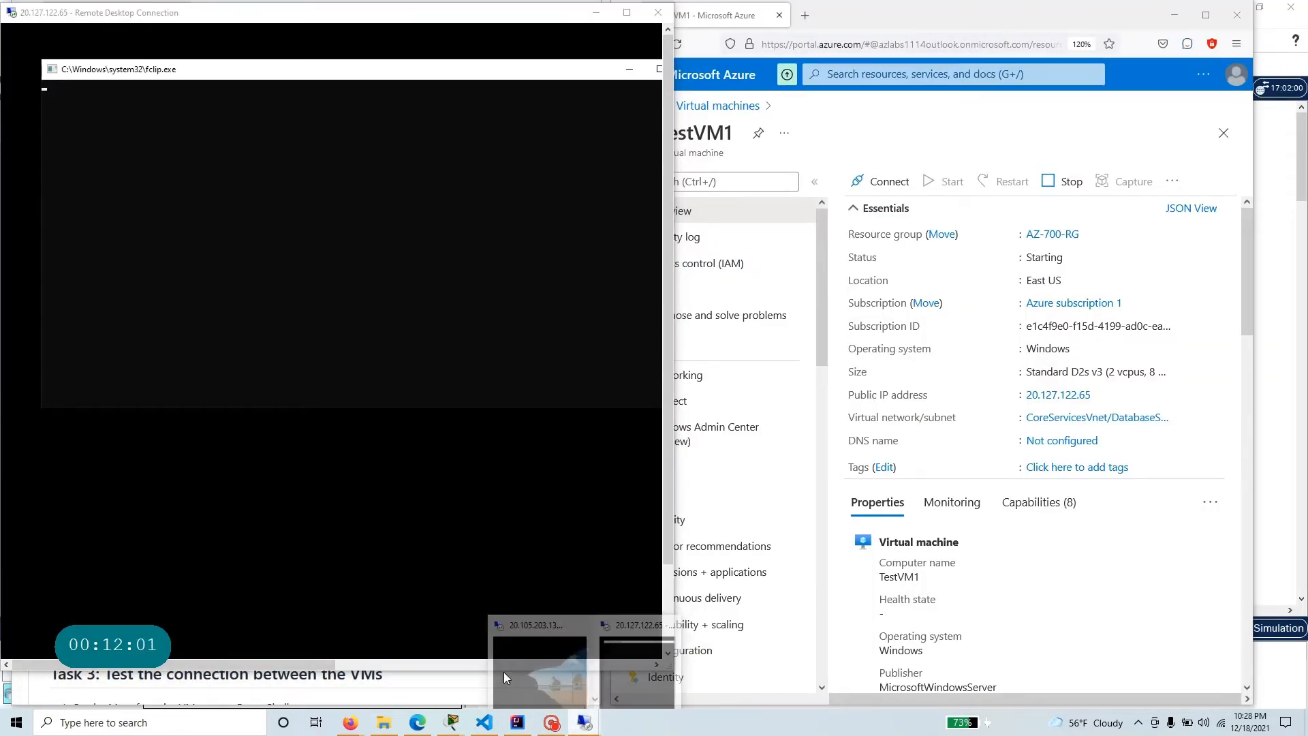
pyautogui.click(538, 673)
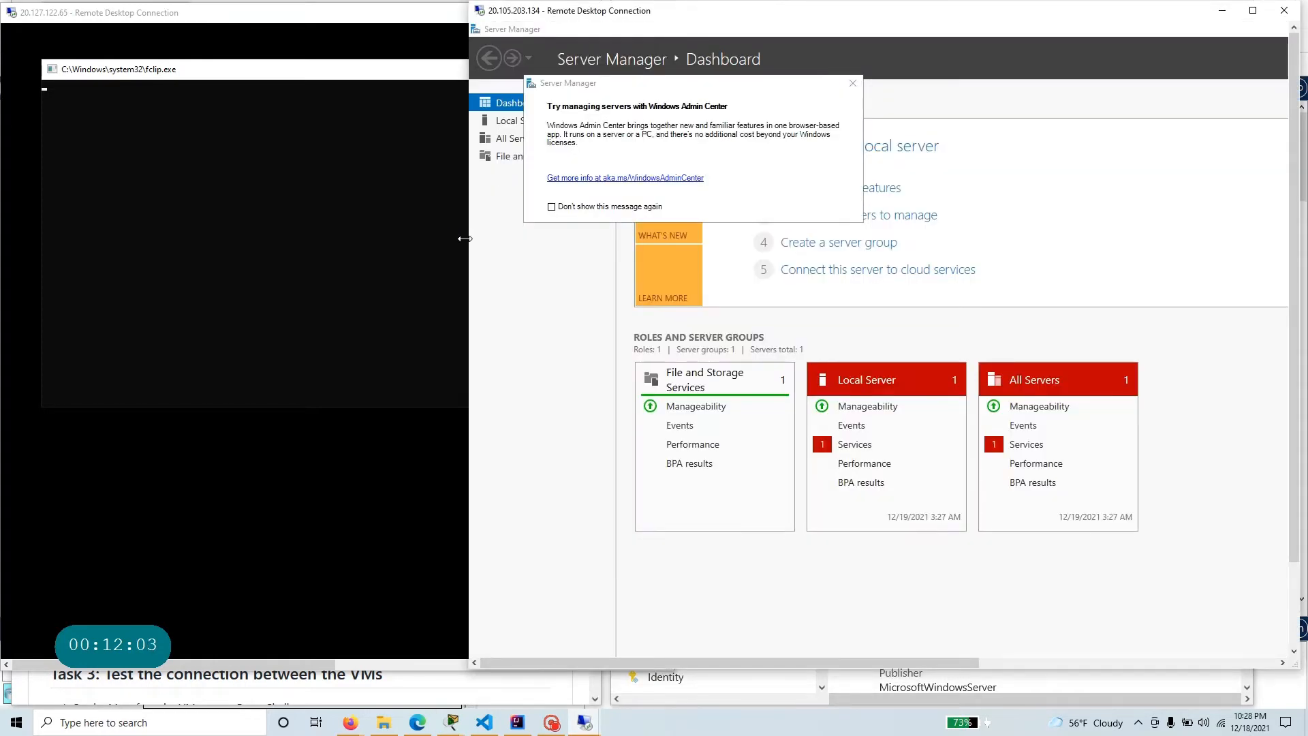
pyautogui.moveTo(465, 238); pyautogui.dragTo(672, 275)
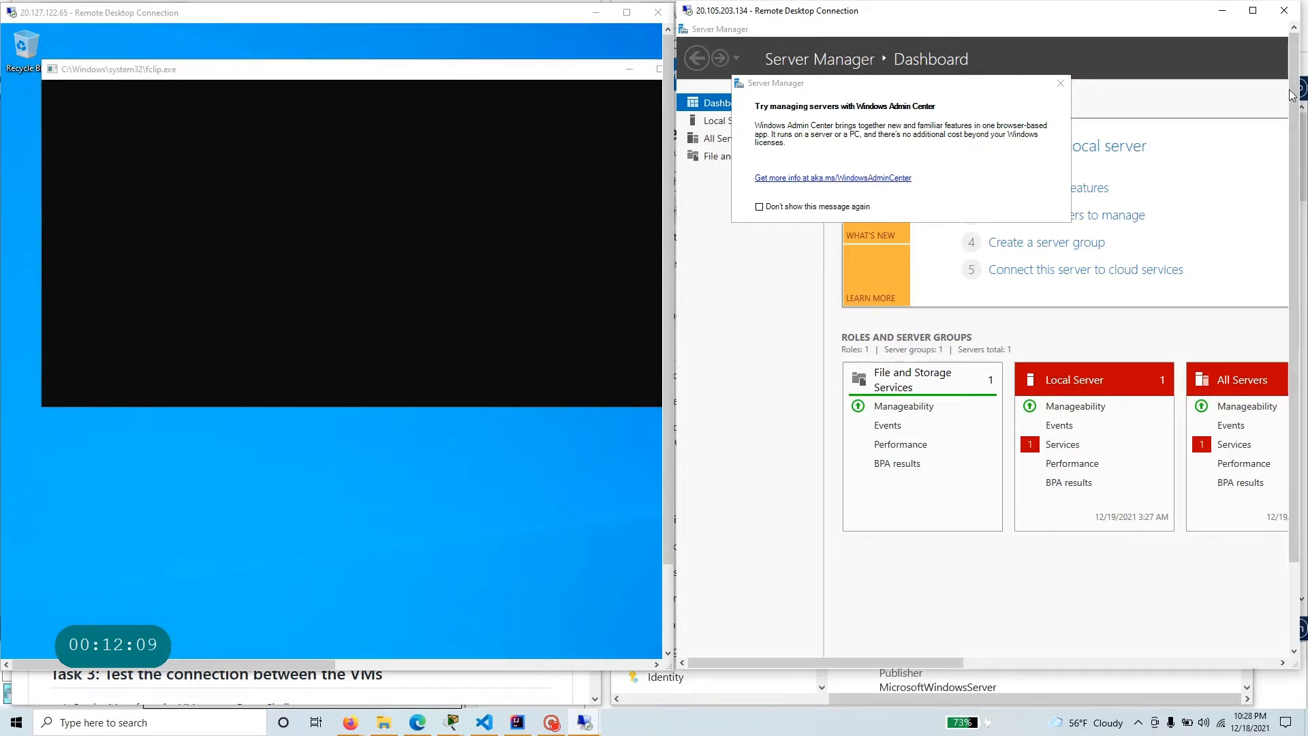
# Run Windows PowerShell ISE as administrator on ManufacturingVM and dismiss the Windows Admin Center notice on TestVM1.
pyautogui.moveTo(1293, 97); pyautogui.dragTo(1292, 204)
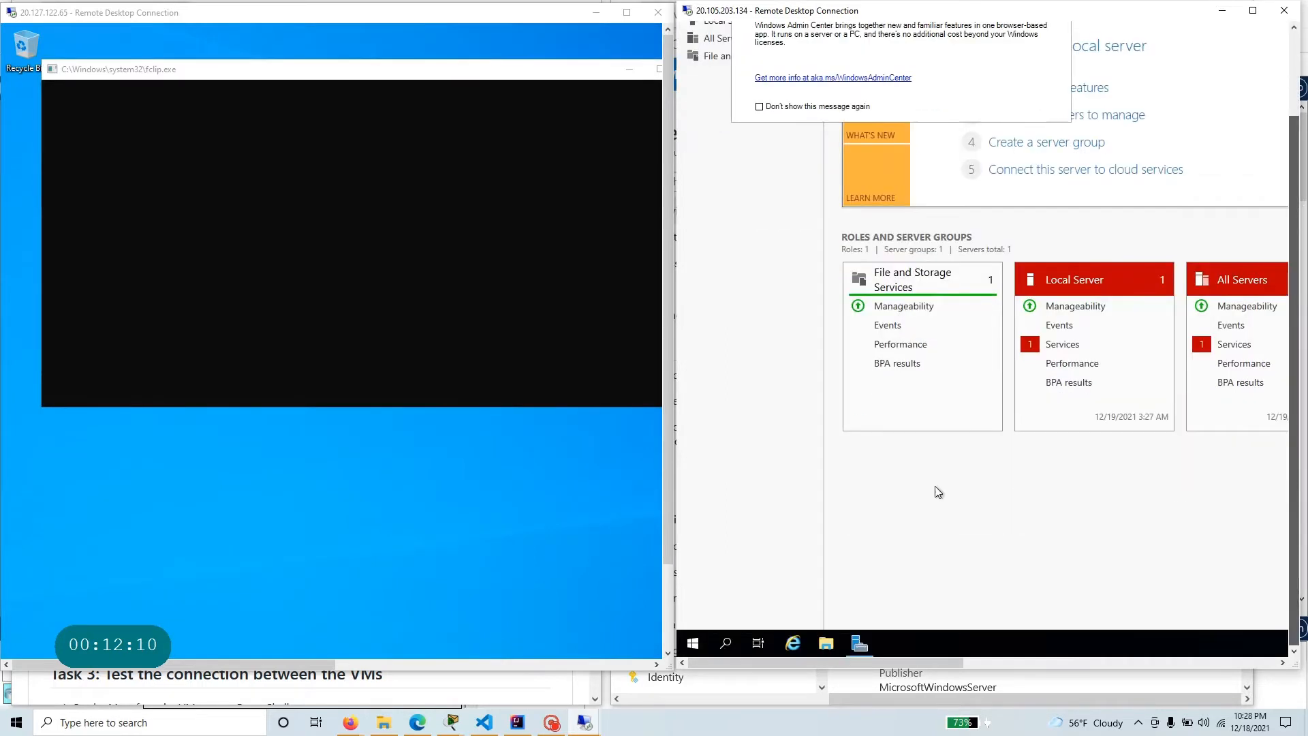
pyautogui.click(726, 644)
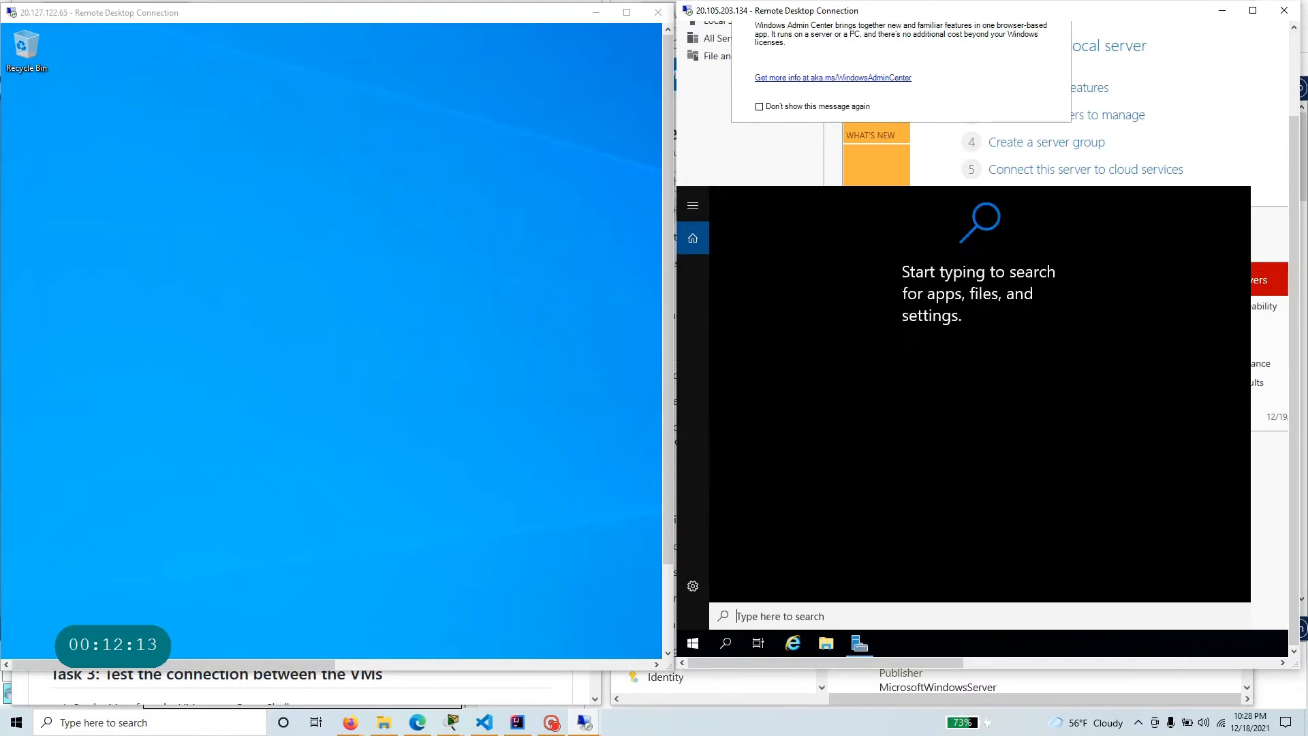
pyautogui.write('c')
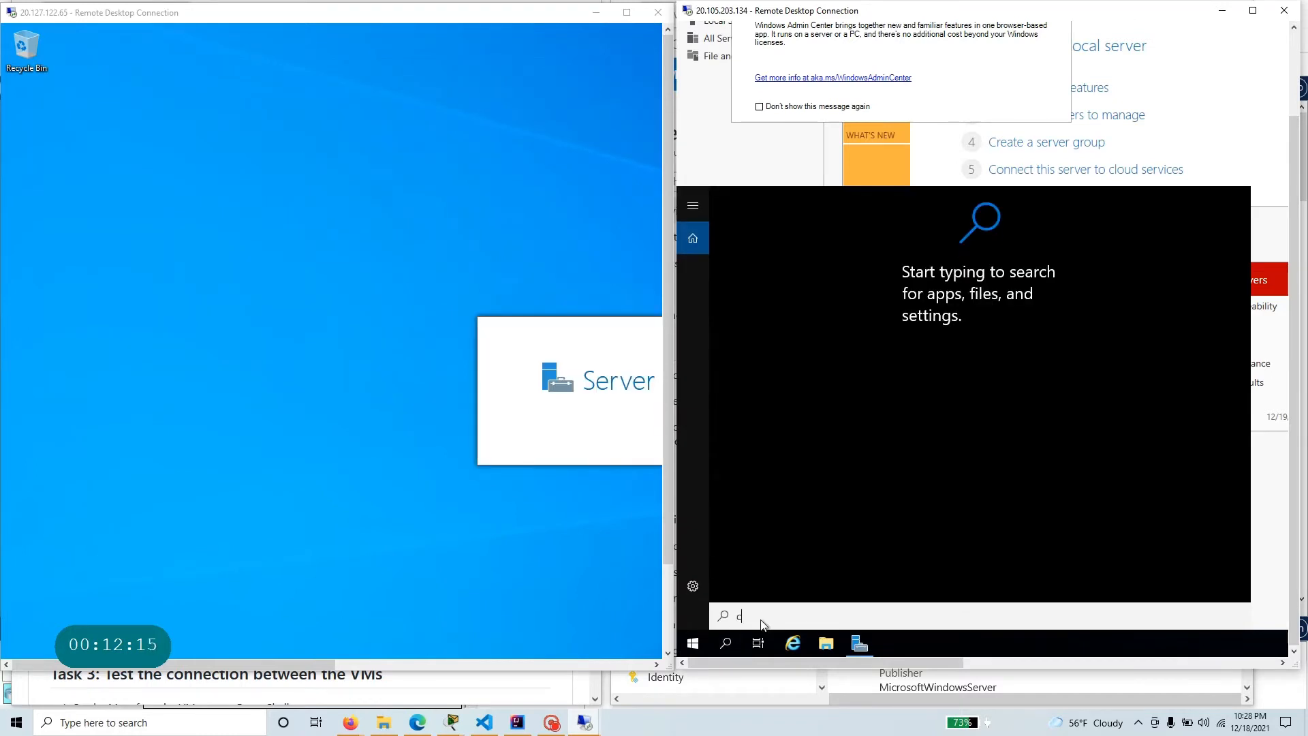
pyautogui.write('md')
pyautogui.press('BackSpace')
pyautogui.press('BackSpace')
pyautogui.press('BackSpace')
pyautogui.write('power')
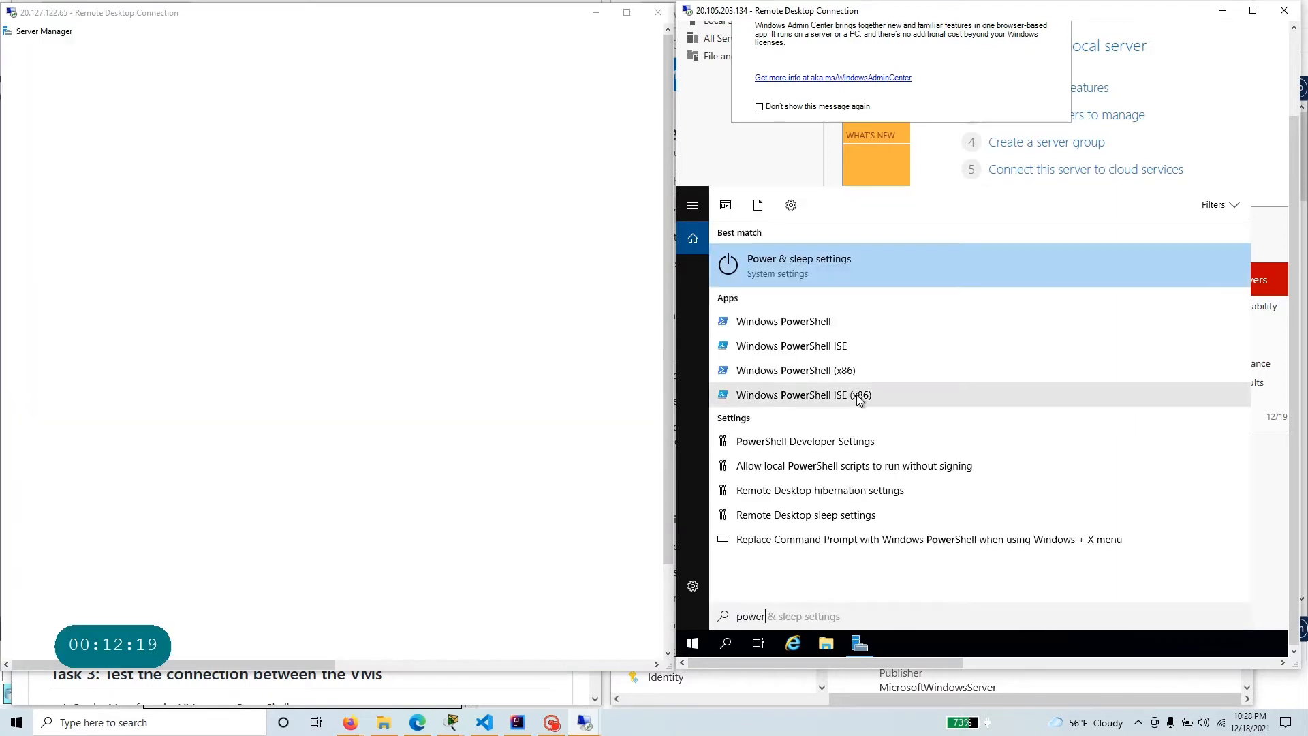
pyautogui.rightClick(814, 350)
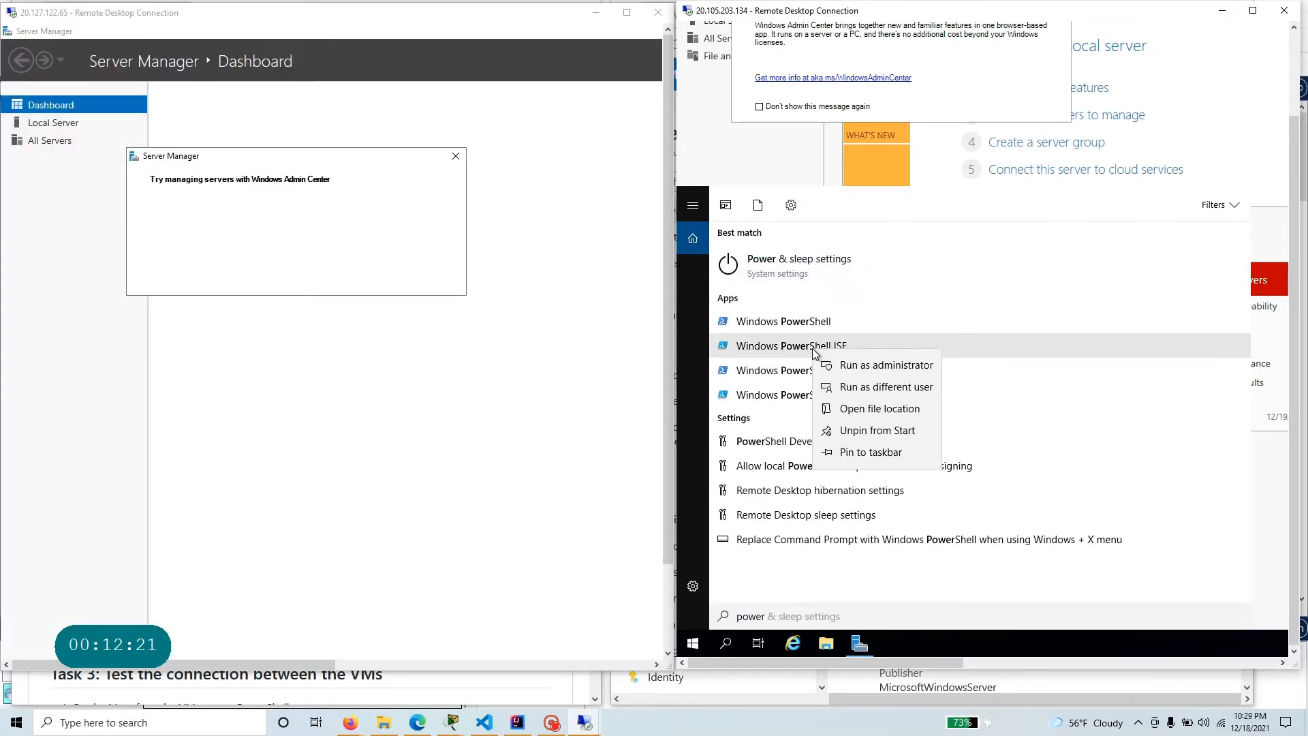
pyautogui.click(873, 366)
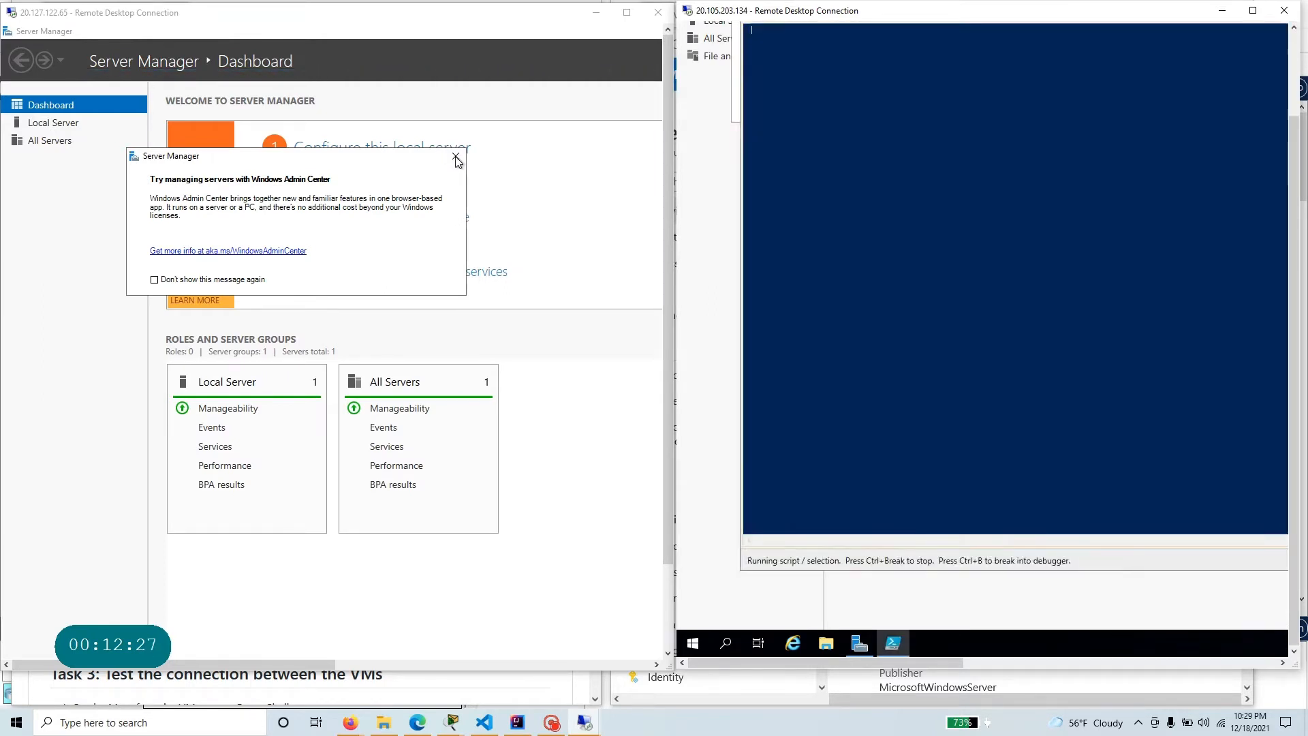
pyautogui.click(455, 158)
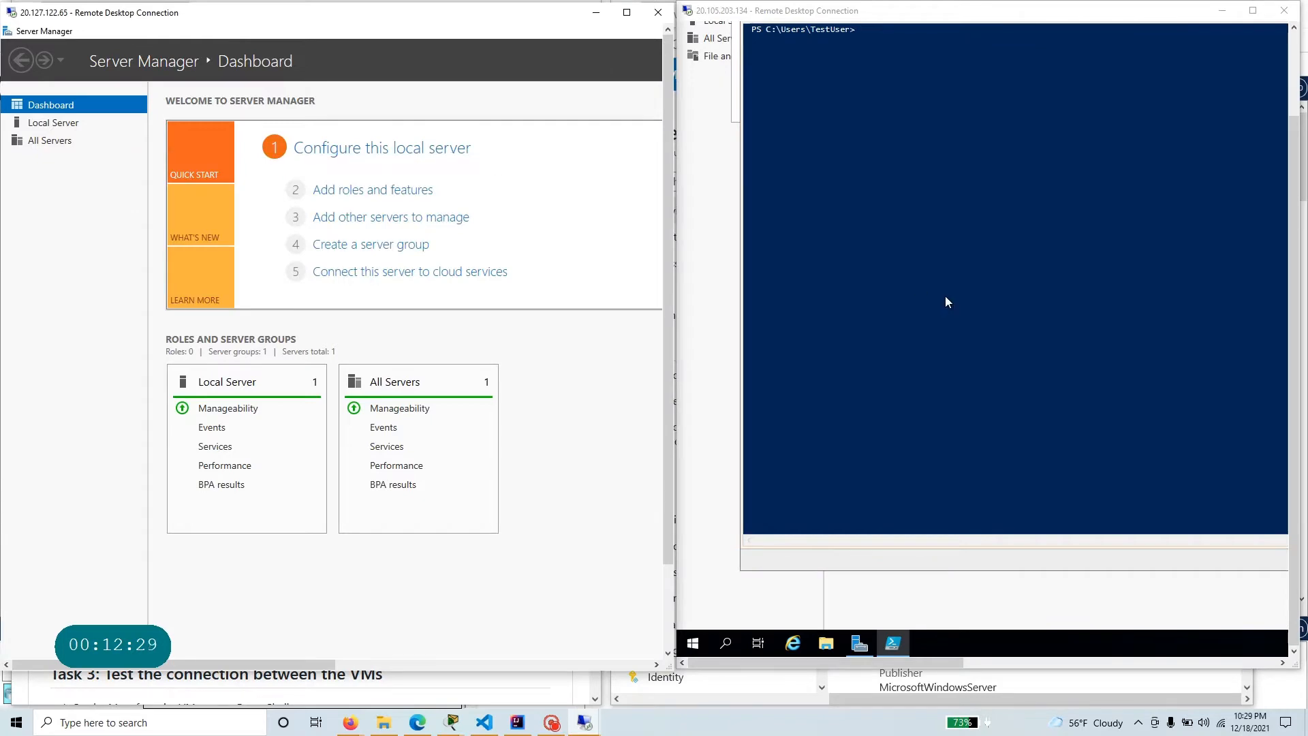
# Switch to the How to enable Ping article in Firefox and copy the IPv4 netsh firewall rule command.
pyautogui.click(420, 728)
pyautogui.moveTo(354, 728)
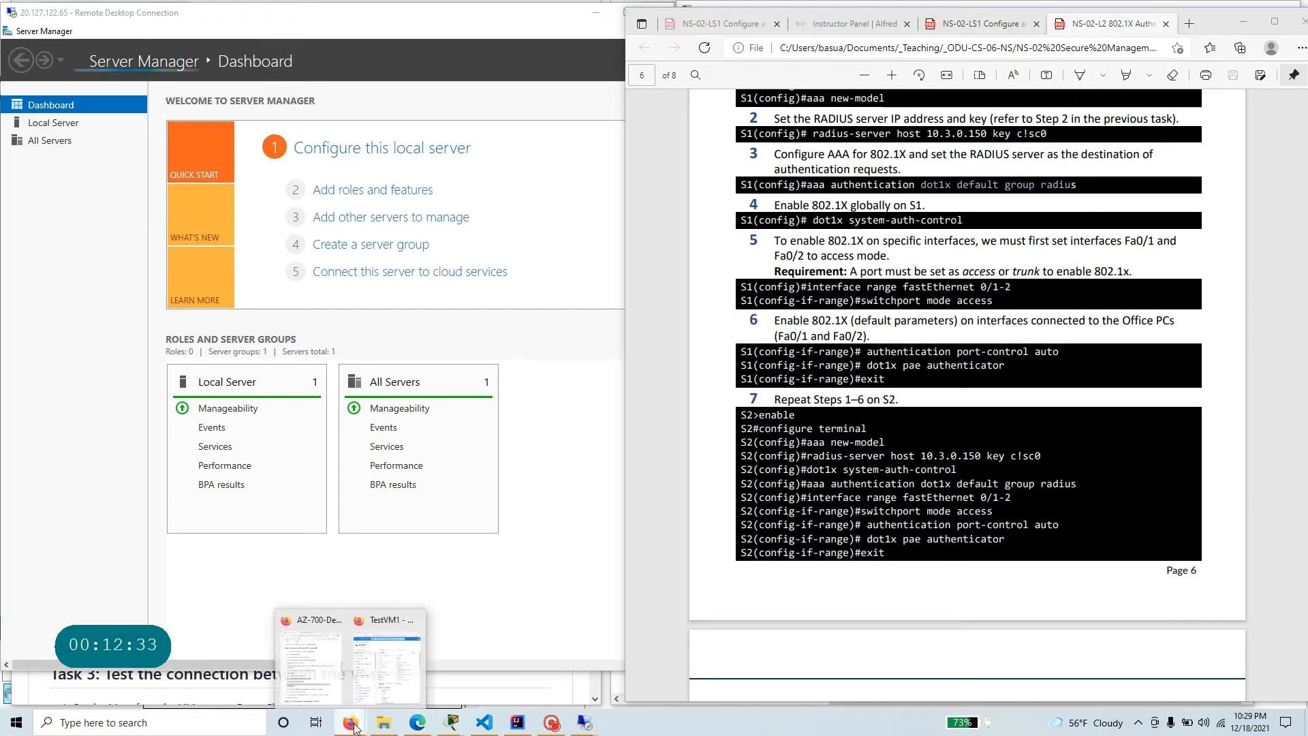
pyautogui.click(312, 657)
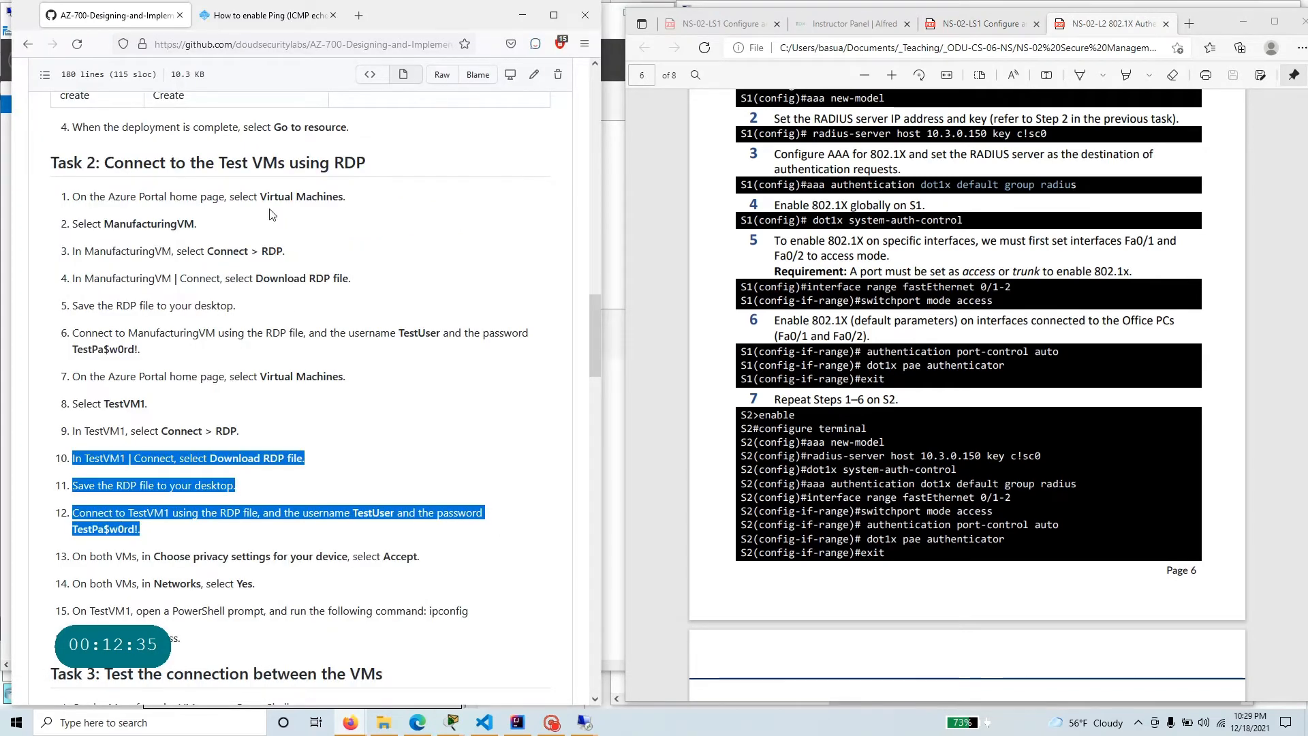
pyautogui.click(223, 19)
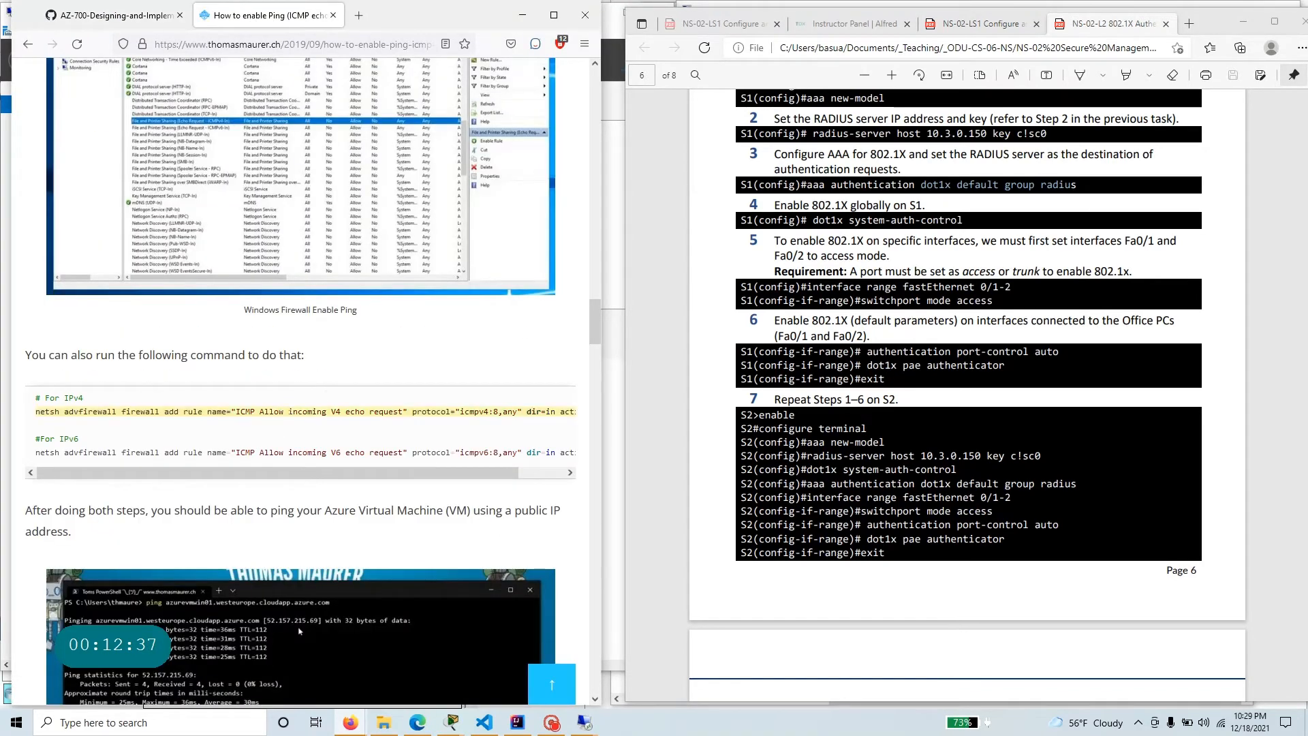
pyautogui.rightClick(310, 410)
pyautogui.click(337, 419)
pyautogui.click(1243, 22)
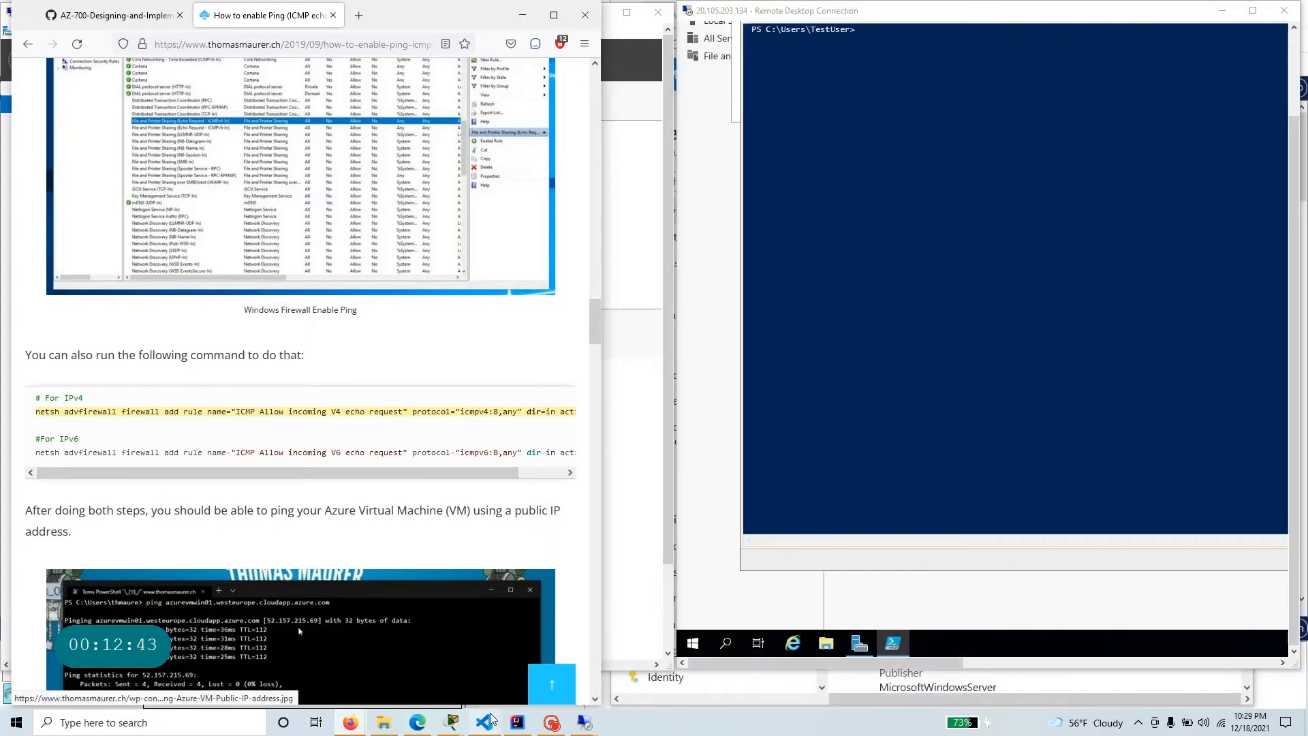
# Paste the copied netsh ICMPv4 rule command at the PowerShell prompt on ManufacturingVM.
pyautogui.moveTo(488, 719)
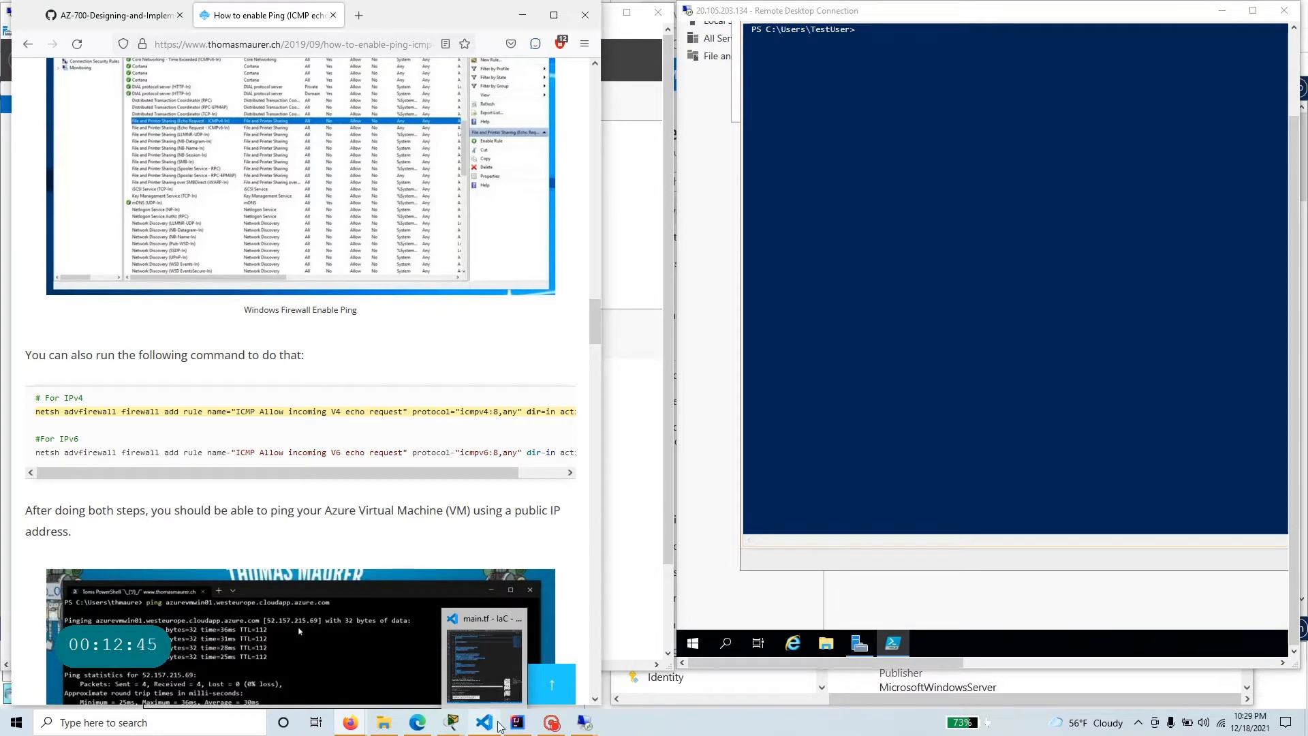
pyautogui.click(551, 722)
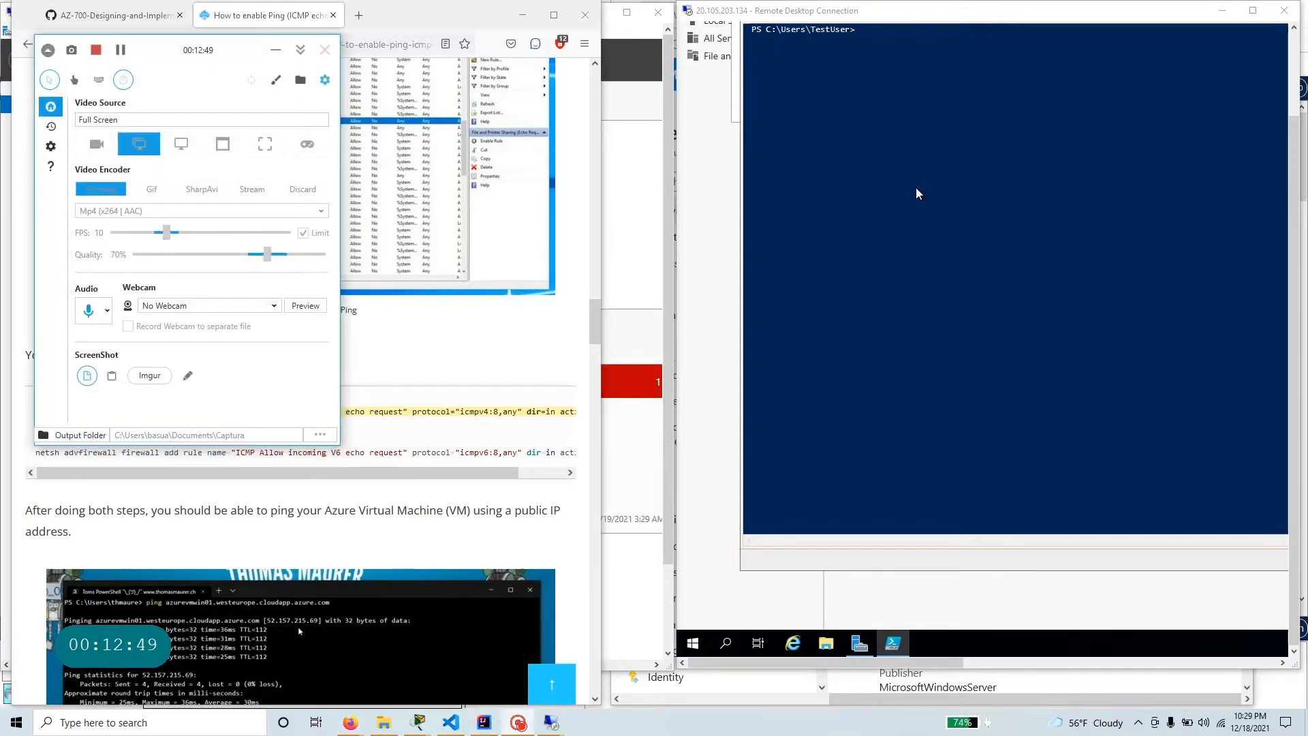
pyautogui.rightClick(936, 136)
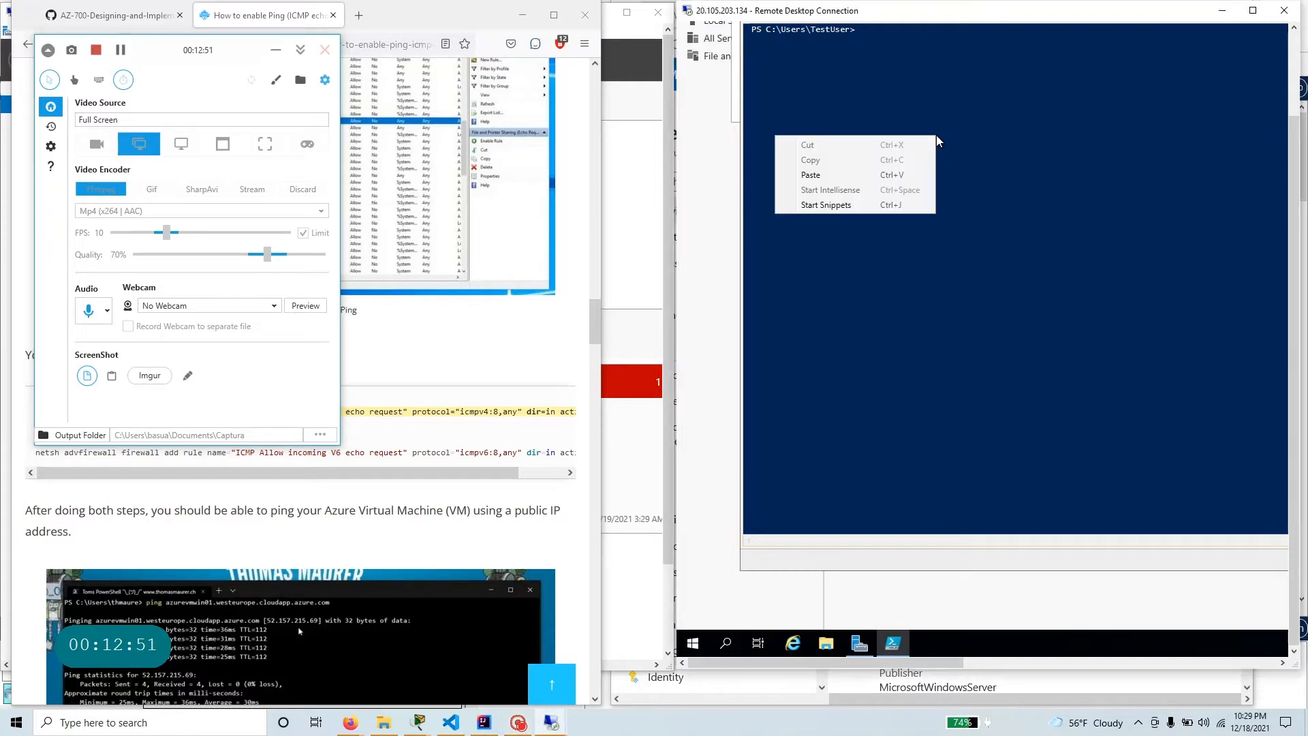
pyautogui.click(810, 175)
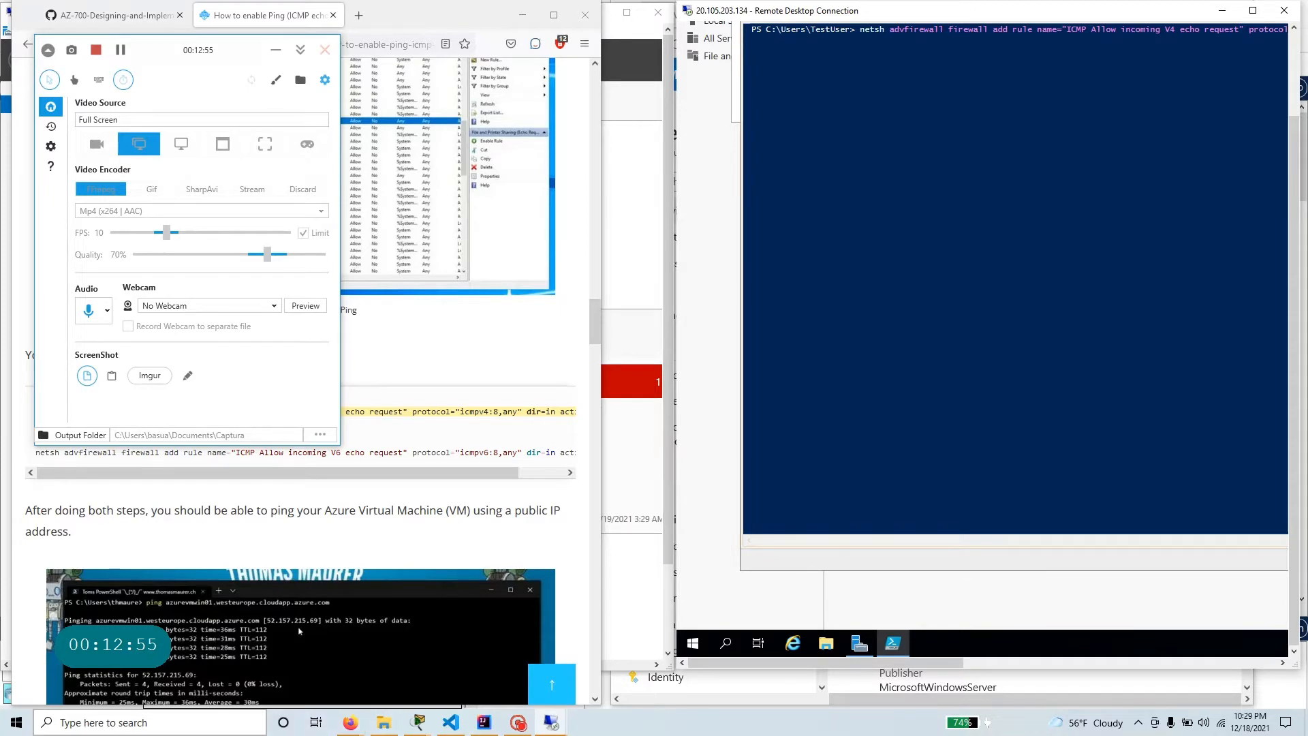
# Open Notepad on the local computer and paste the netsh firewall rule command into a blank document.
pyautogui.click(150, 722)
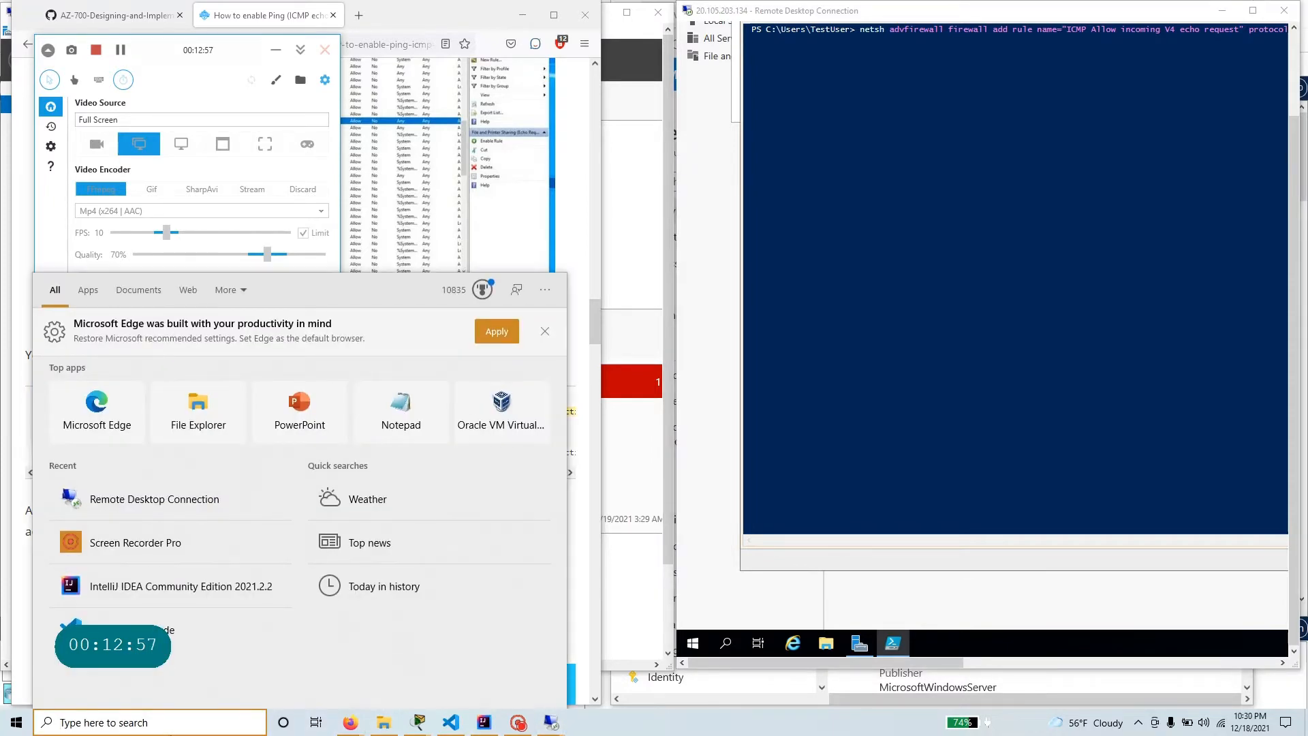
pyautogui.write('notepad')
pyautogui.press('Return')
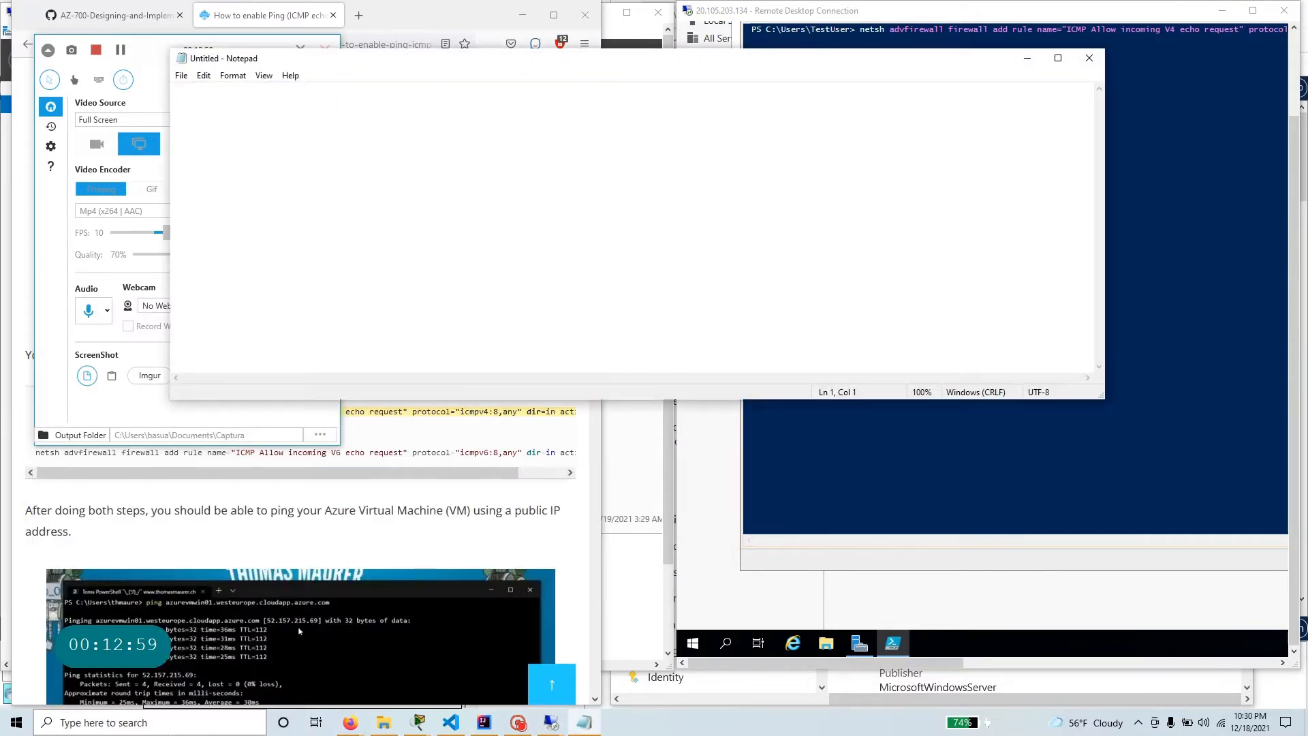
pyautogui.hotkey('ctrl', 'v')
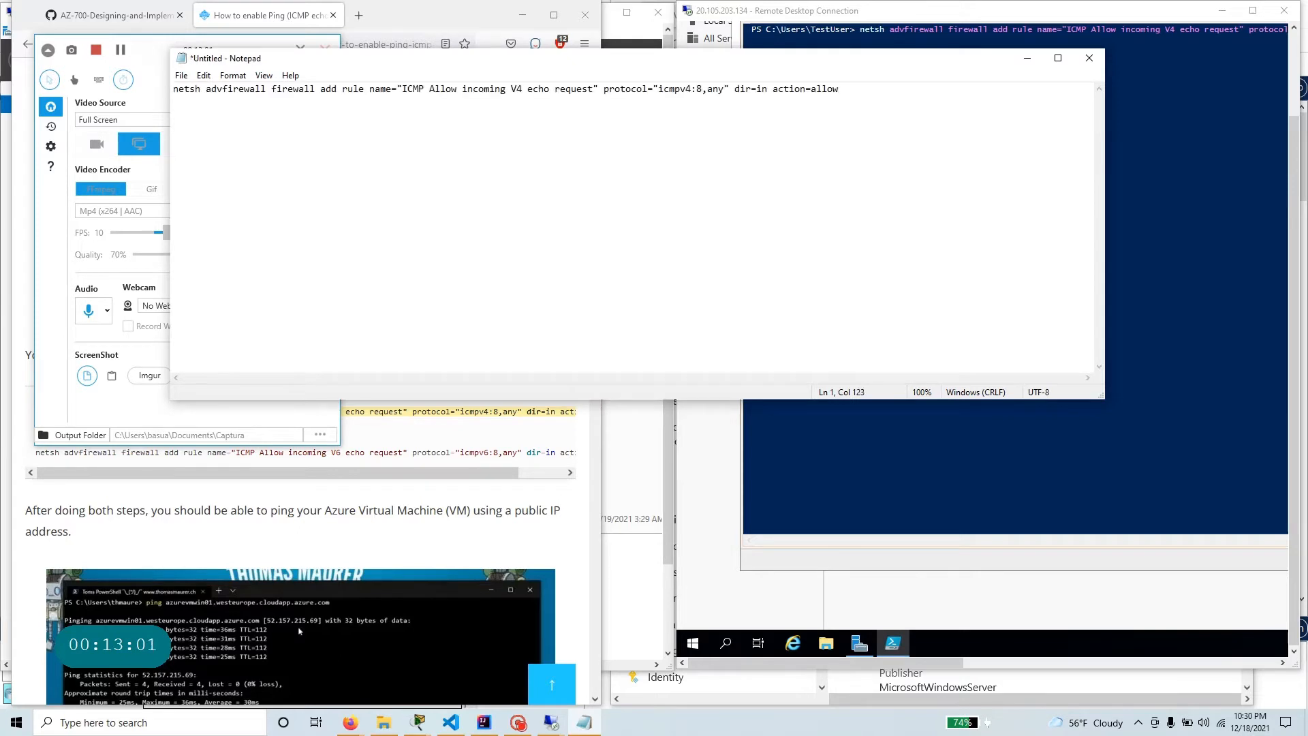
# Set the Notepad font size to 18 and widen the window to review the full command, minimizing Notepad when done.
pyautogui.moveTo(842, 90); pyautogui.dragTo(150, 117)
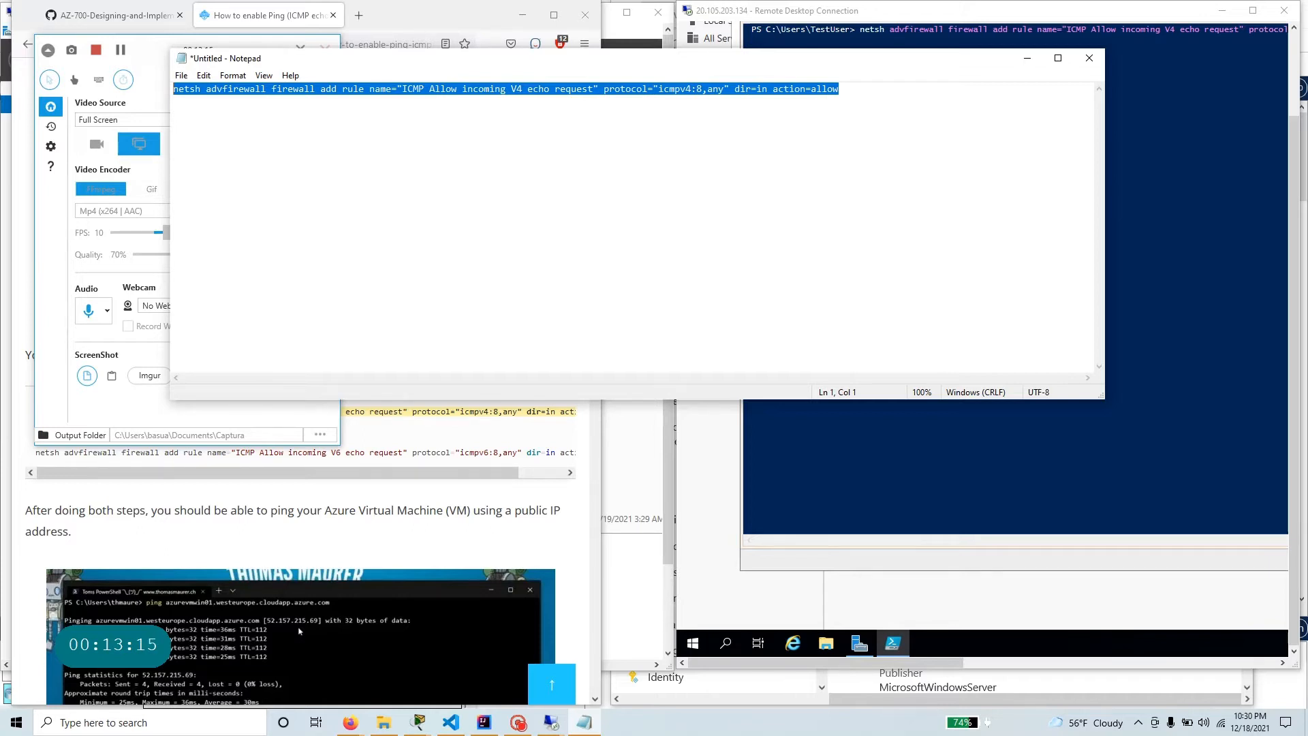
pyautogui.click(233, 76)
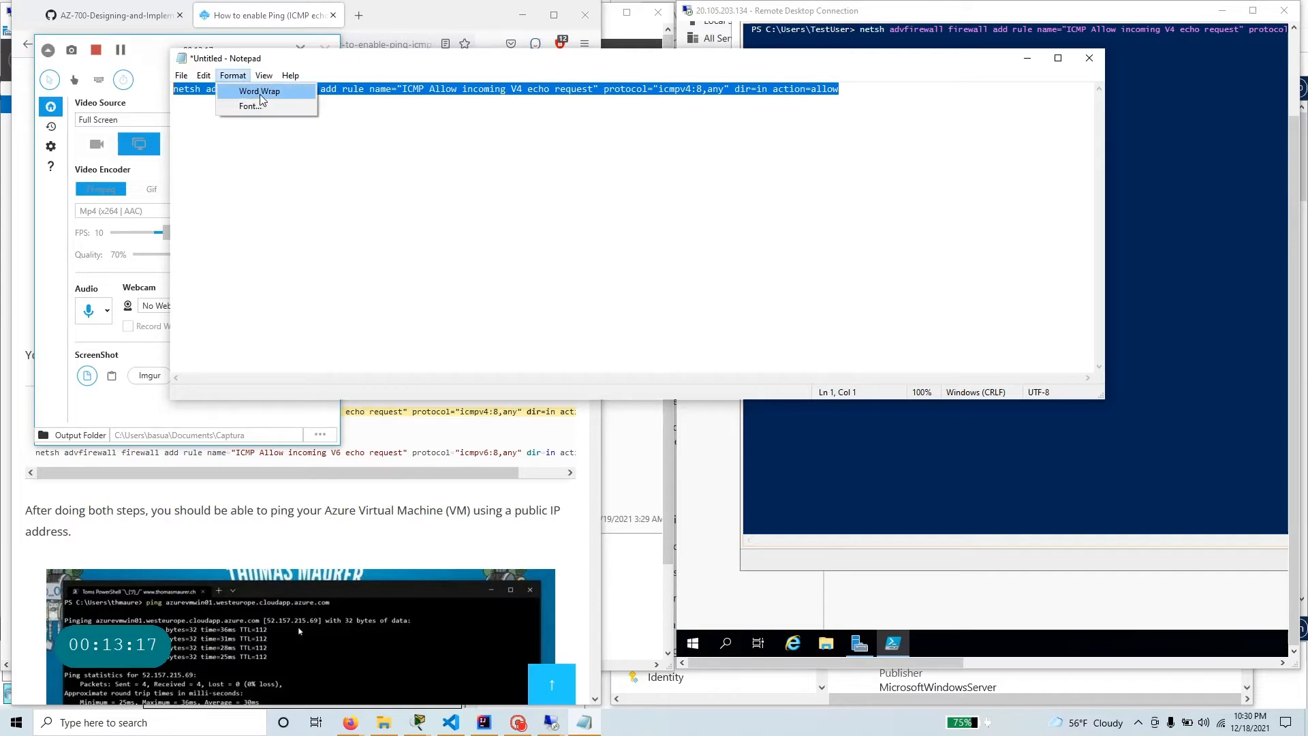
pyautogui.click(256, 106)
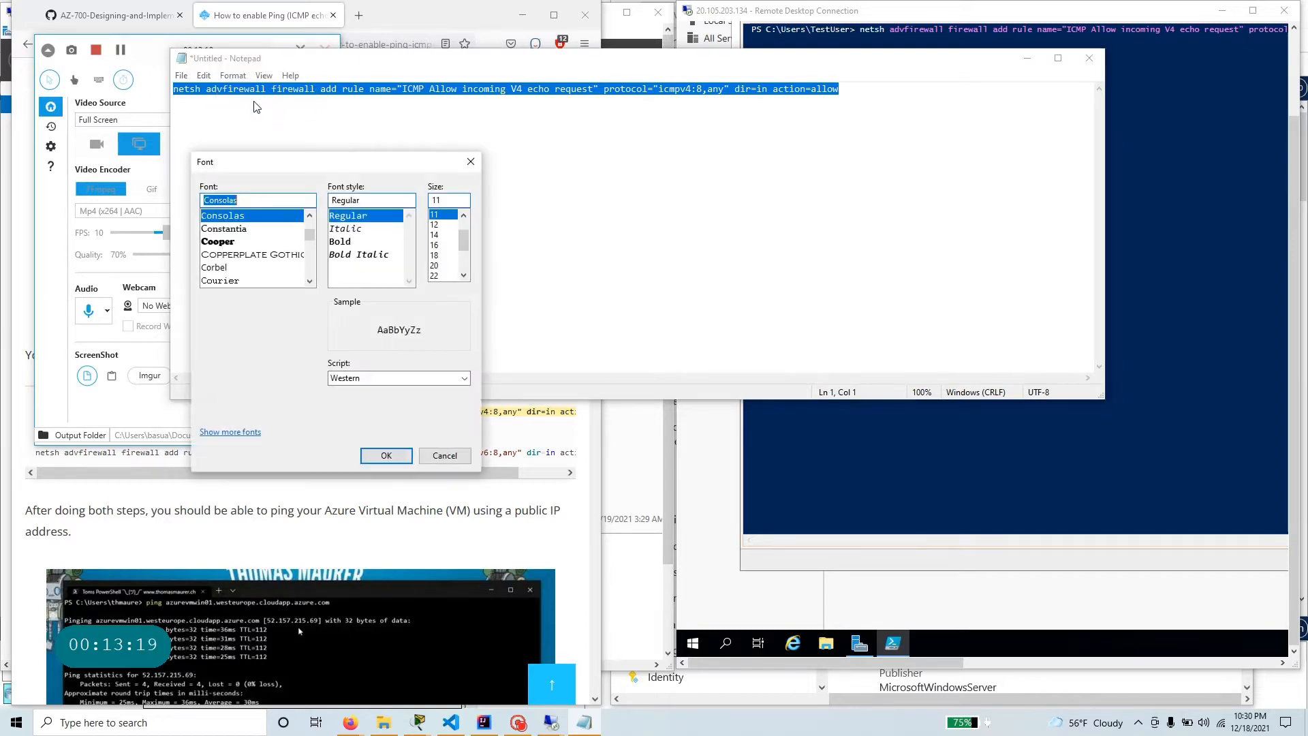
pyautogui.click(442, 255)
pyautogui.click(377, 449)
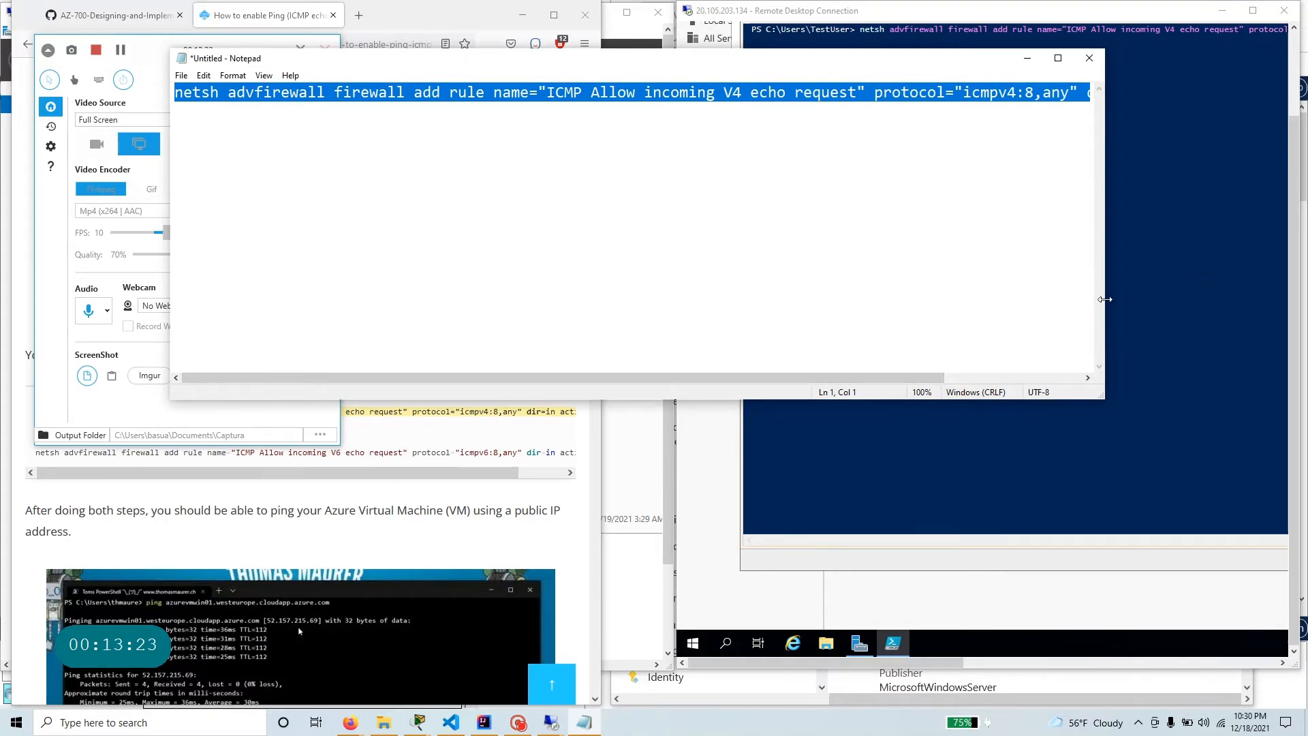
pyautogui.moveTo(1104, 299); pyautogui.dragTo(1295, 308)
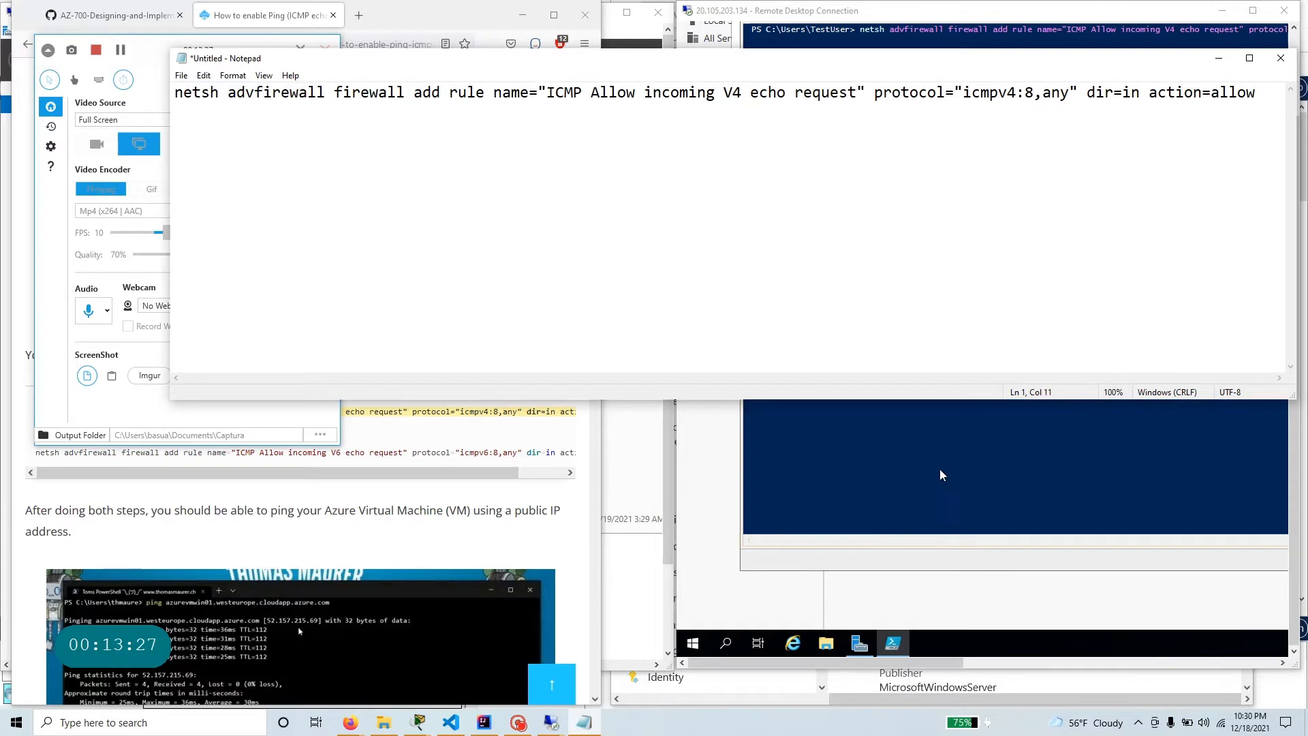
pyautogui.moveTo(484, 92); pyautogui.dragTo(1034, 92)
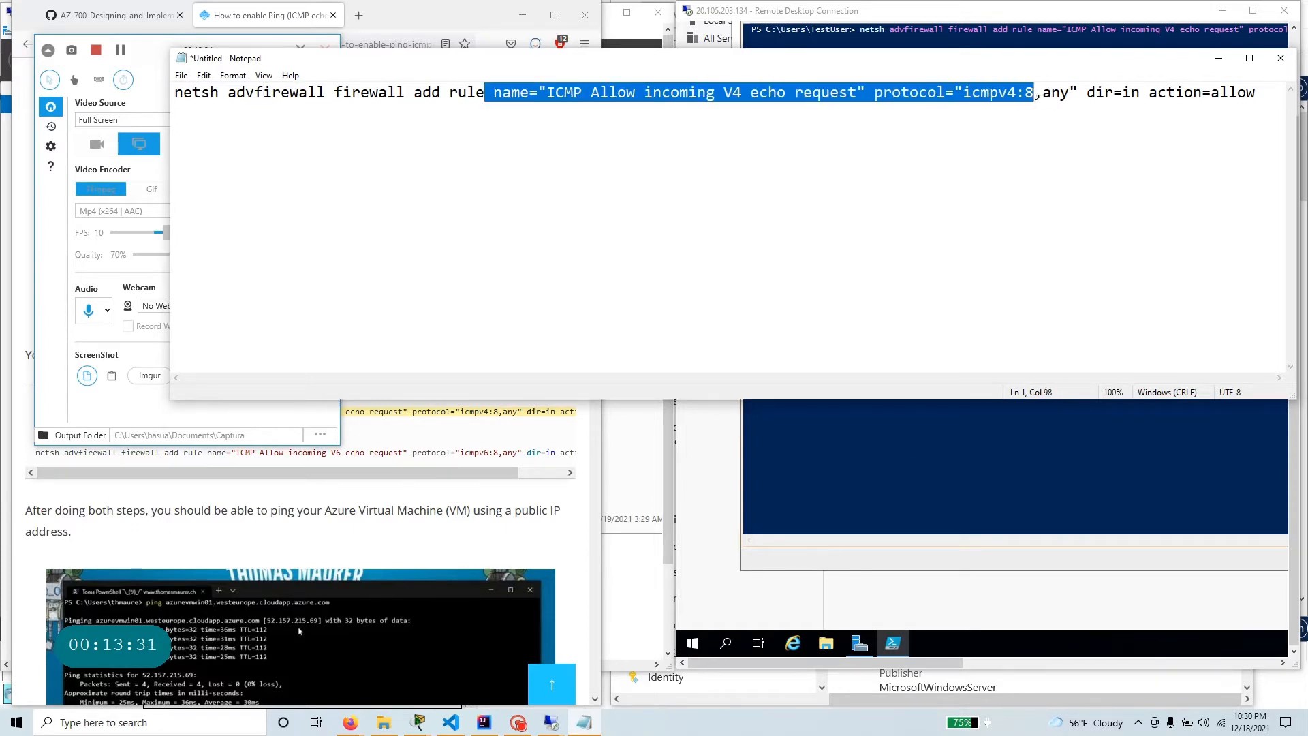
pyautogui.click(1219, 57)
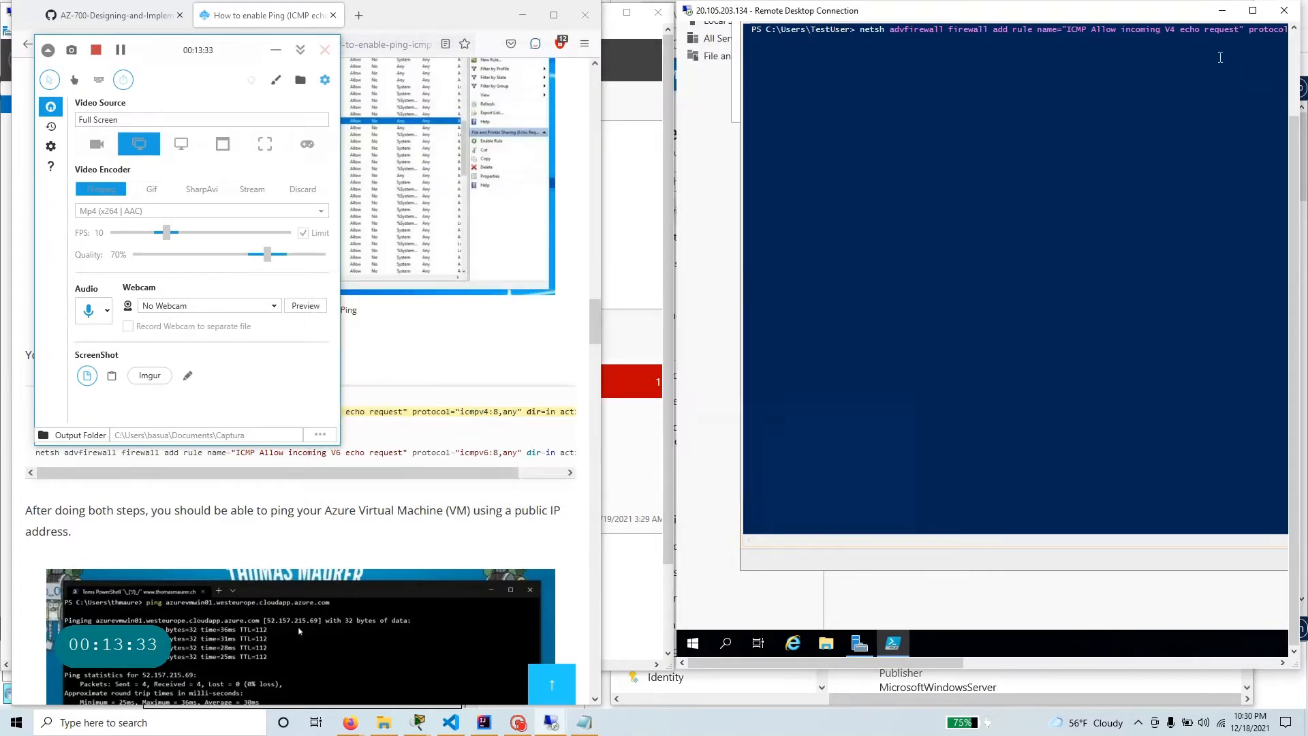
# Run the pasted netsh ICMPv4 rule command on ManufacturingVM, and query the machine's identity with host and hostname.
pyautogui.press('Return')
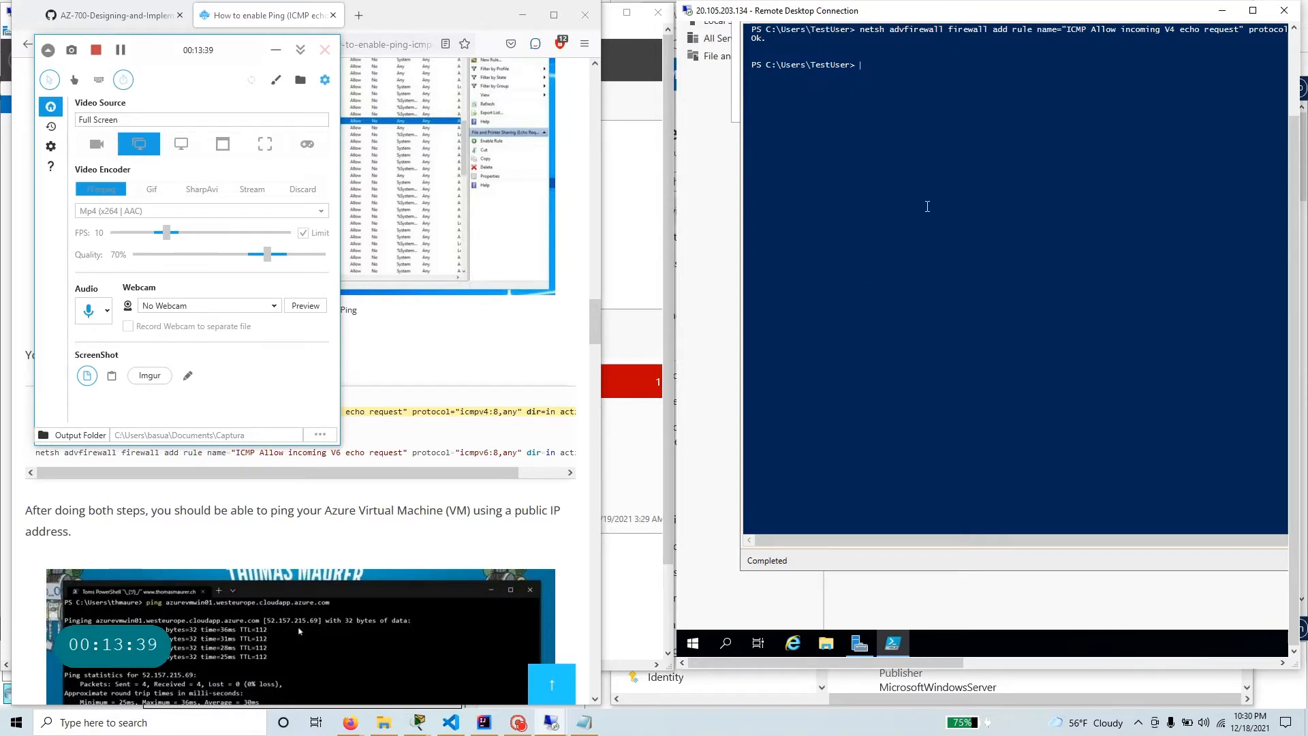
pyautogui.write('host')
pyautogui.press('Return')
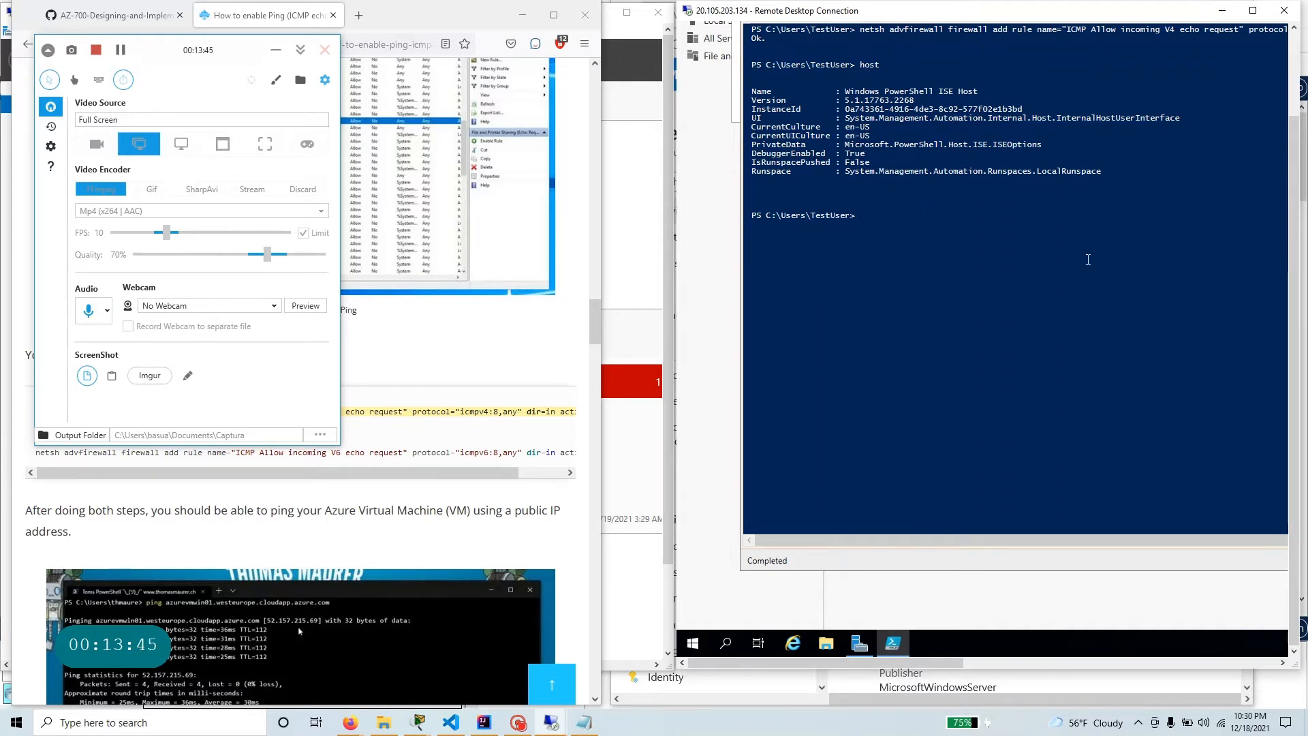
pyautogui.write('hos')
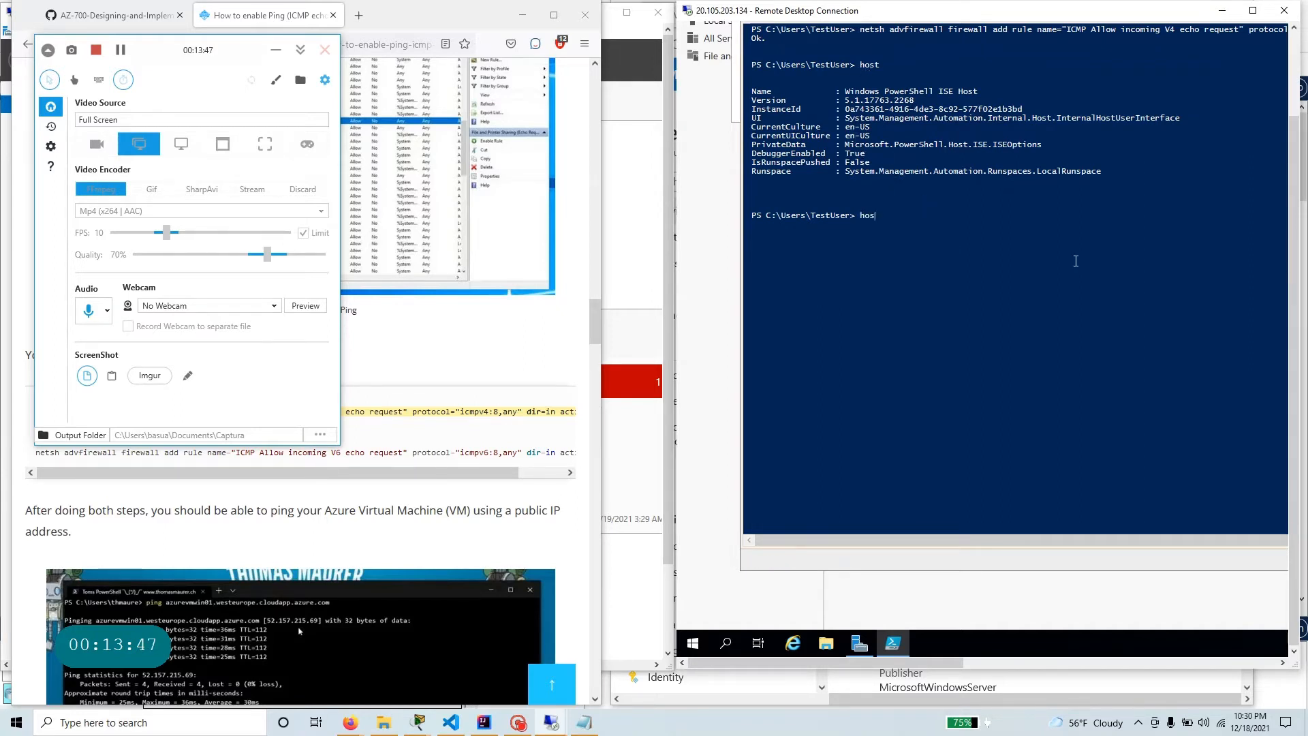
pyautogui.write('tname')
pyautogui.press('Return')
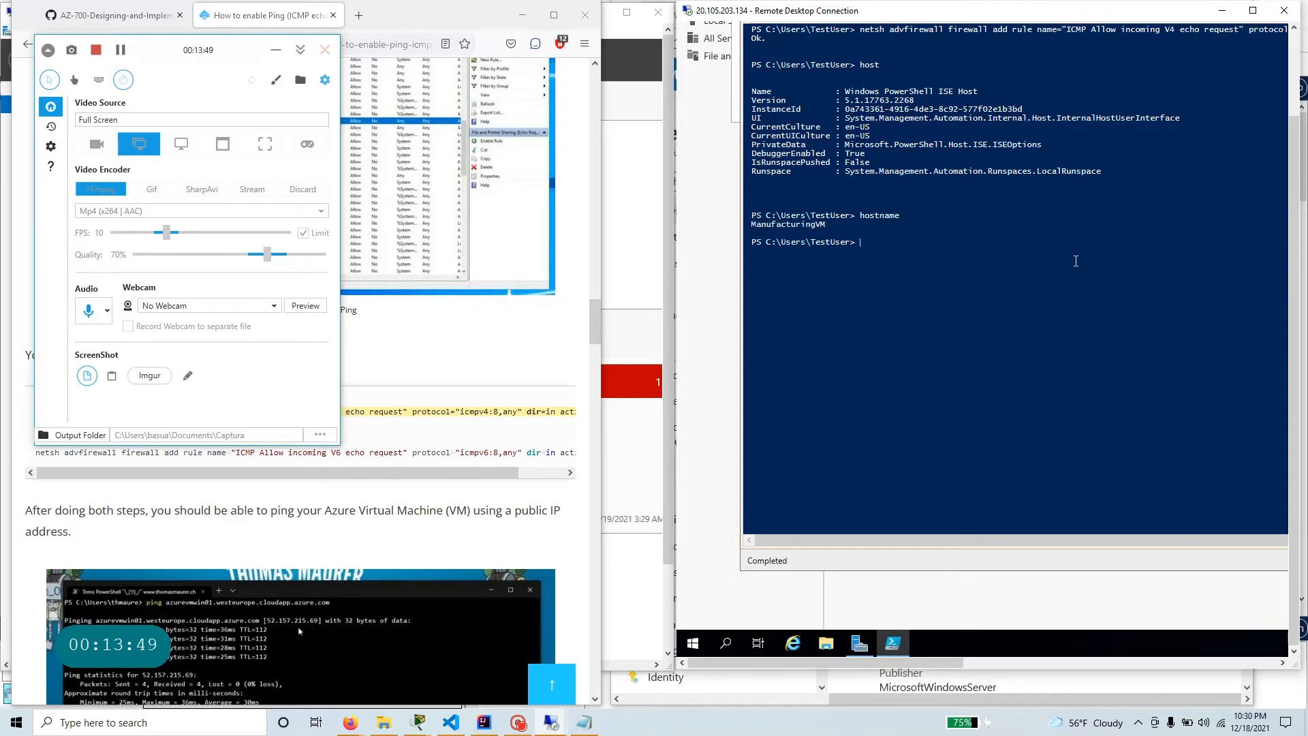
pyautogui.moveTo(826, 225); pyautogui.dragTo(744, 226)
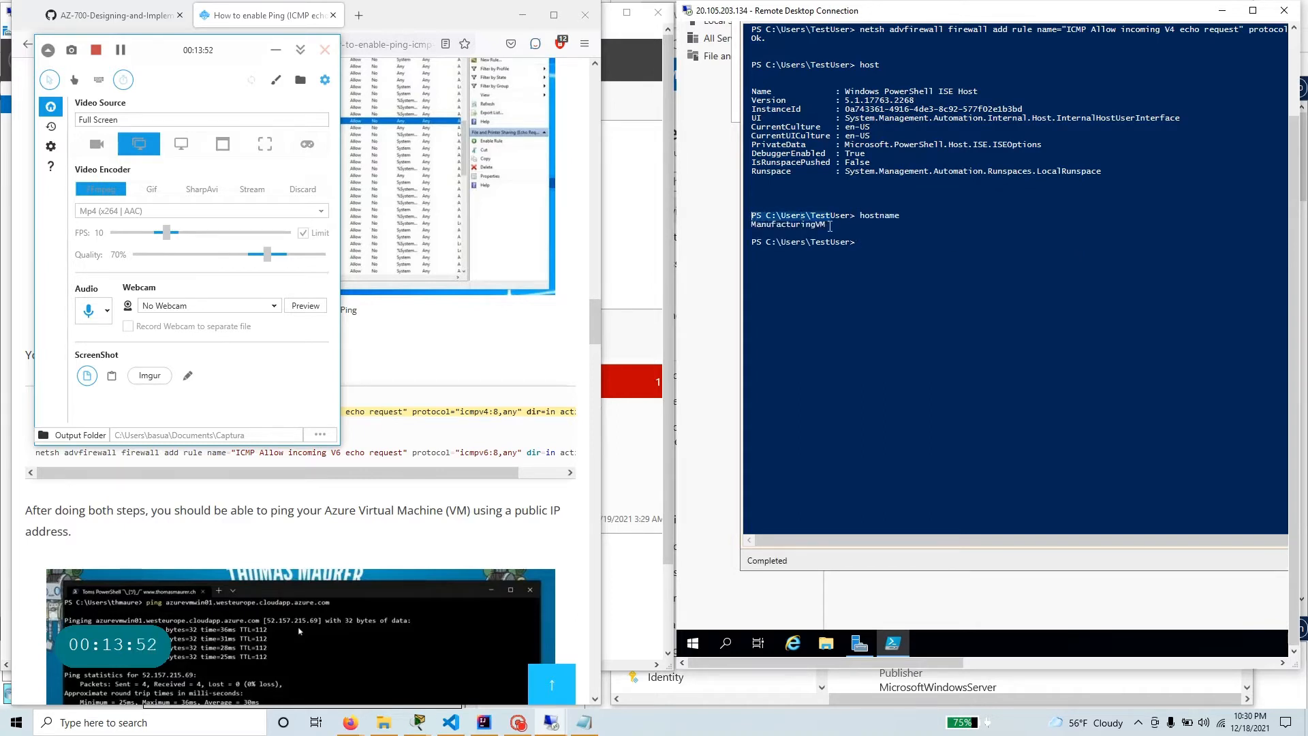
# Run ipconfig in PowerShell on ManufacturingVM and highlight its IPv4 address.
pyautogui.click(881, 252)
pyautogui.write('ip')
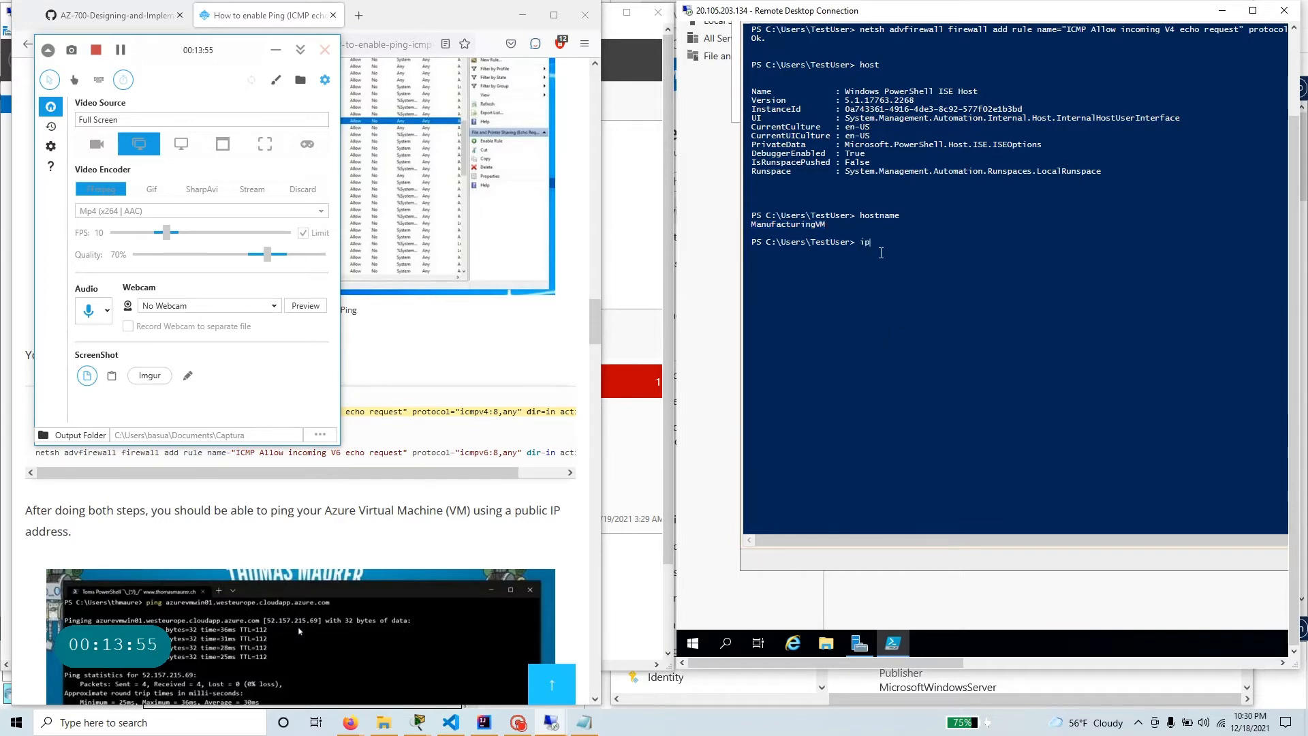
pyautogui.write('config')
pyautogui.press('Return')
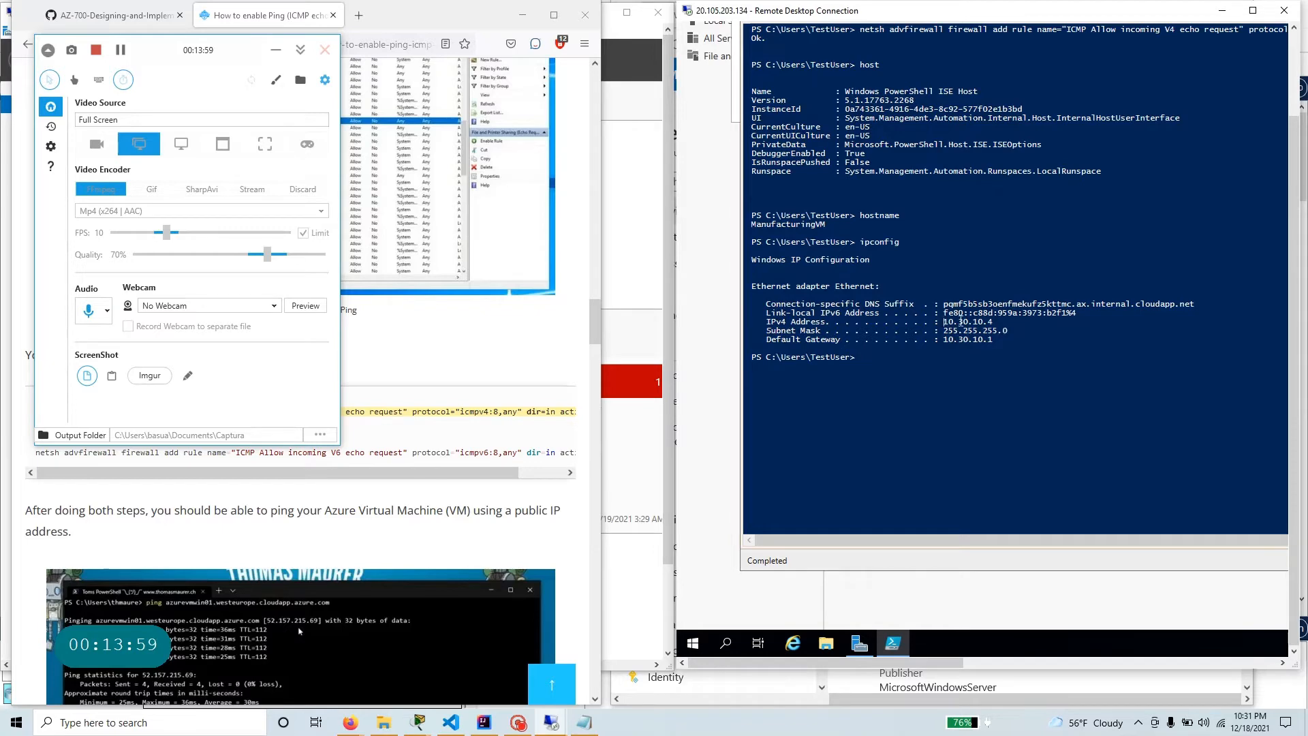
pyautogui.moveTo(944, 321); pyautogui.dragTo(988, 322)
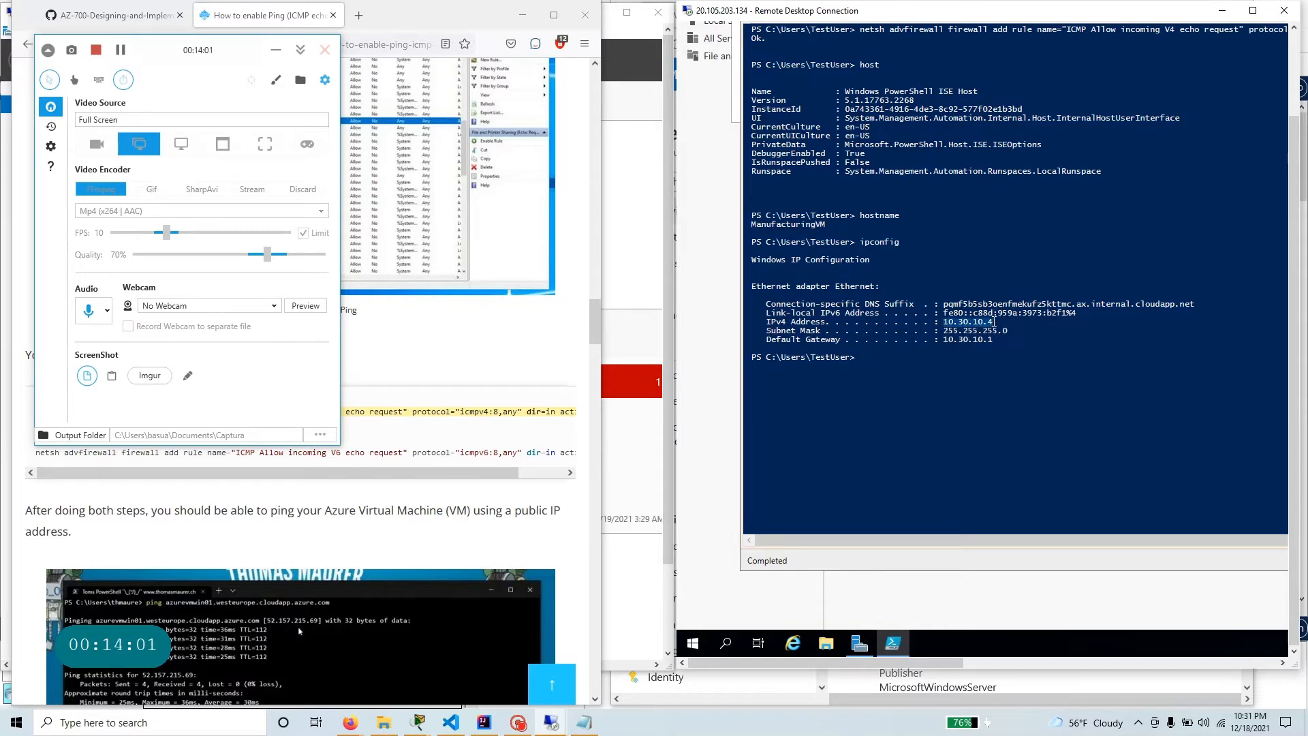
# Switch to the TestVM1 Remote Desktop session at 20.127.122.65.
pyautogui.click(278, 49)
pyautogui.click(278, 50)
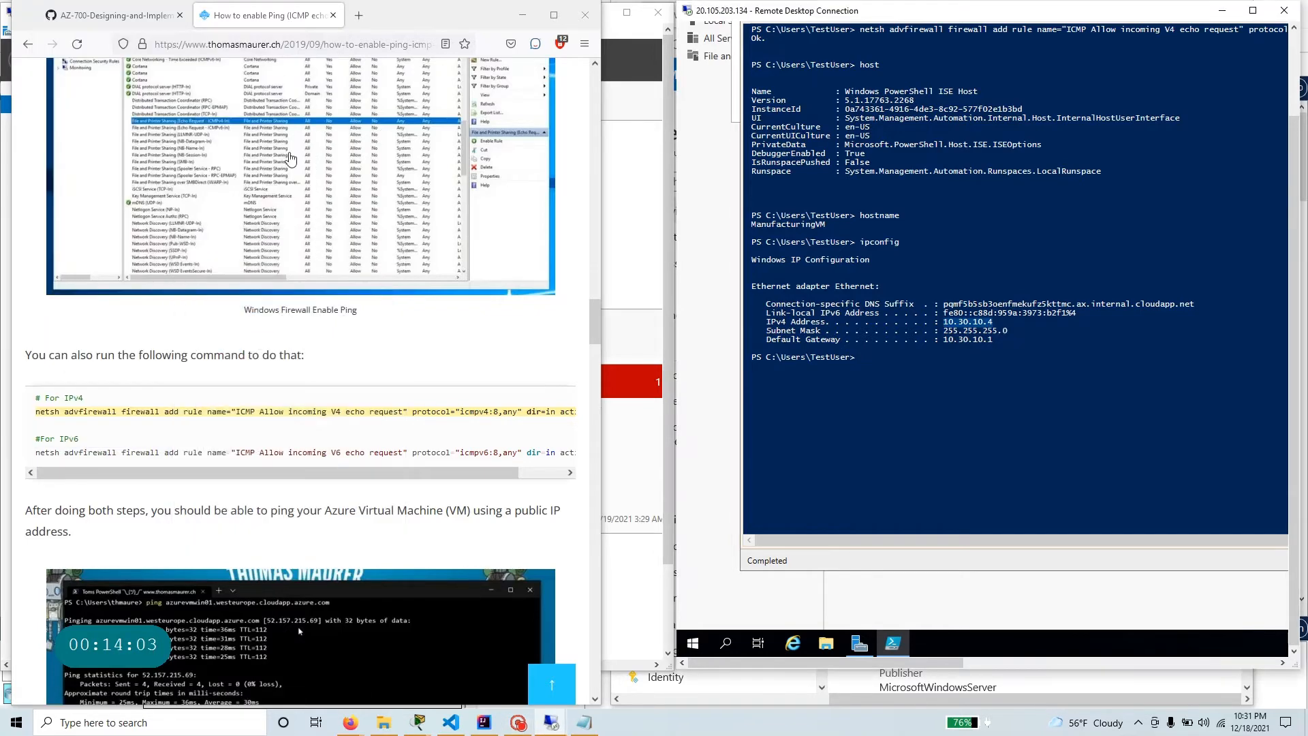
pyautogui.moveTo(549, 723)
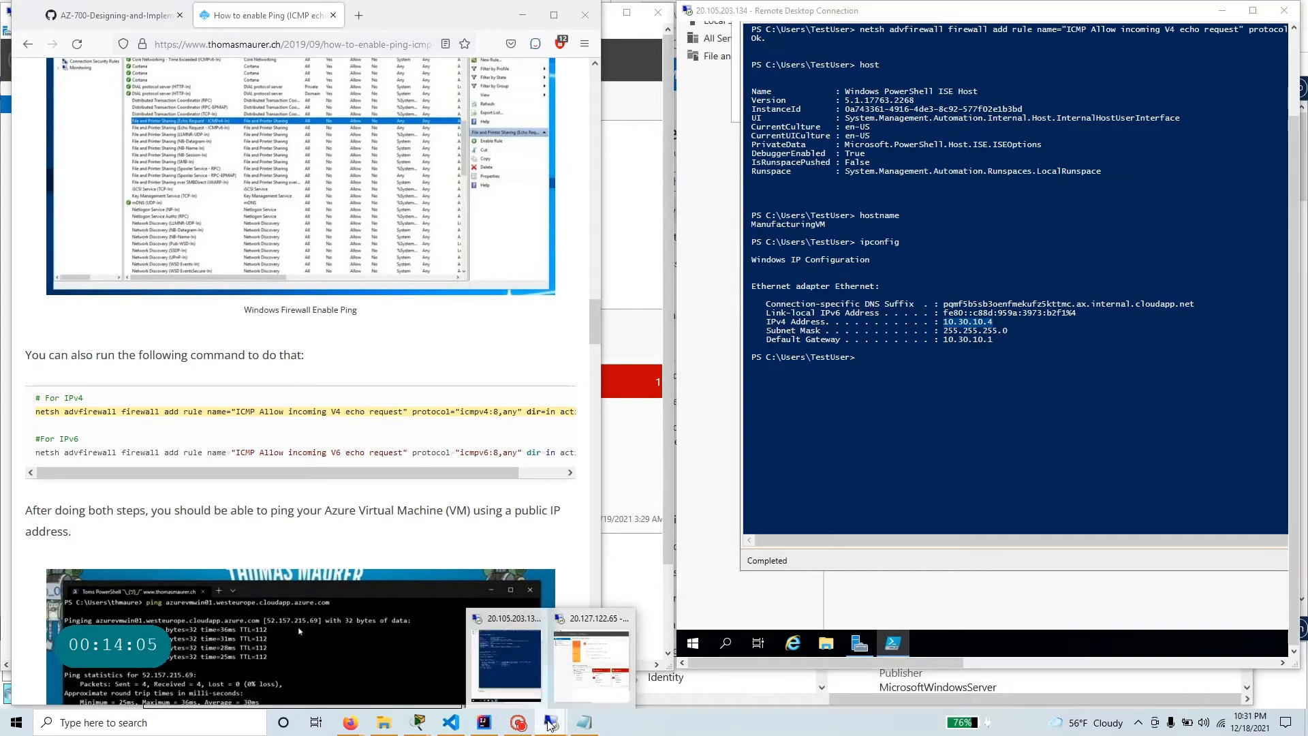
pyautogui.click(613, 652)
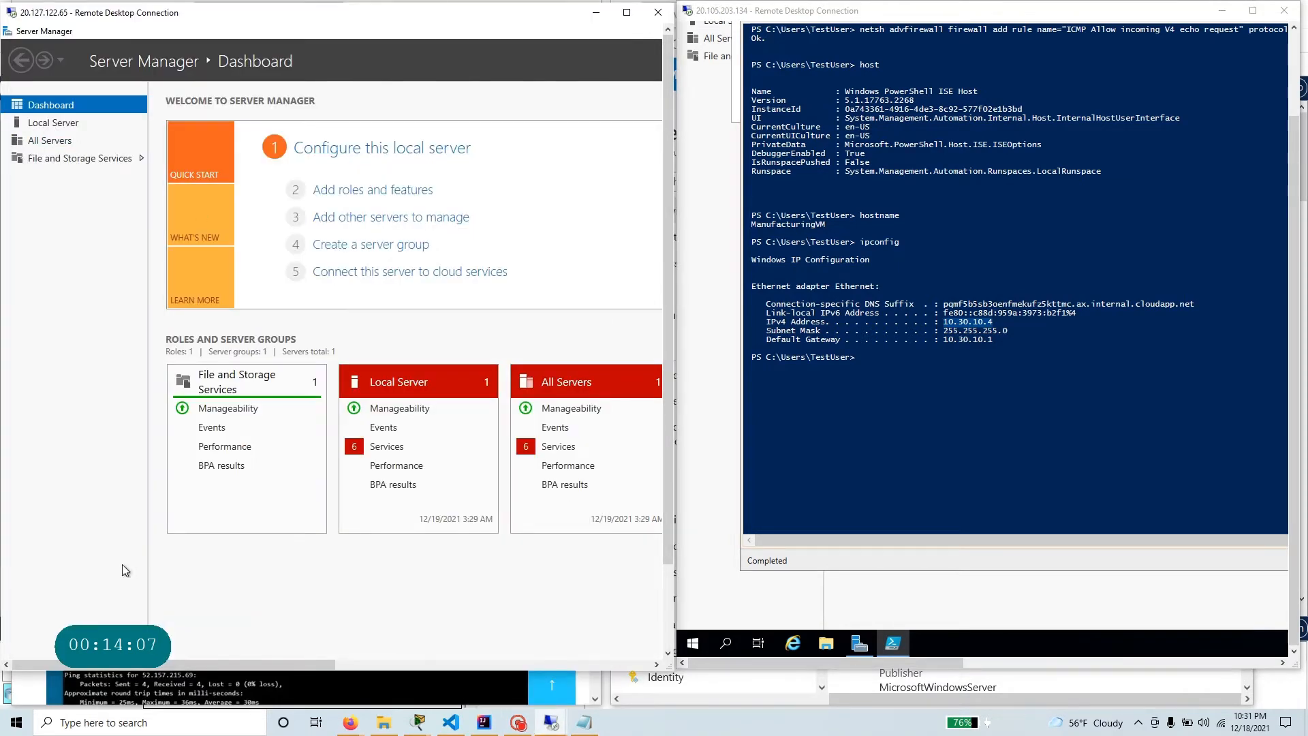
pyautogui.moveTo(665, 536); pyautogui.dragTo(664, 646)
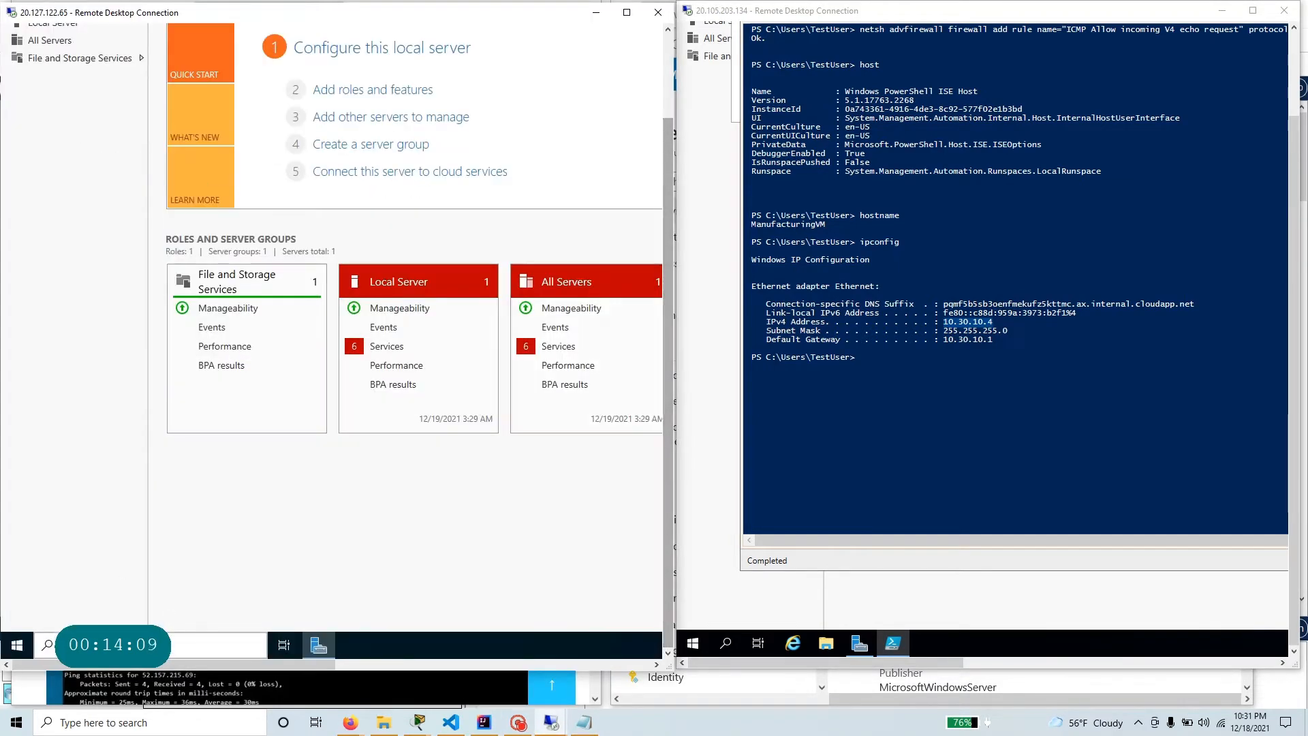
pyautogui.click(133, 645)
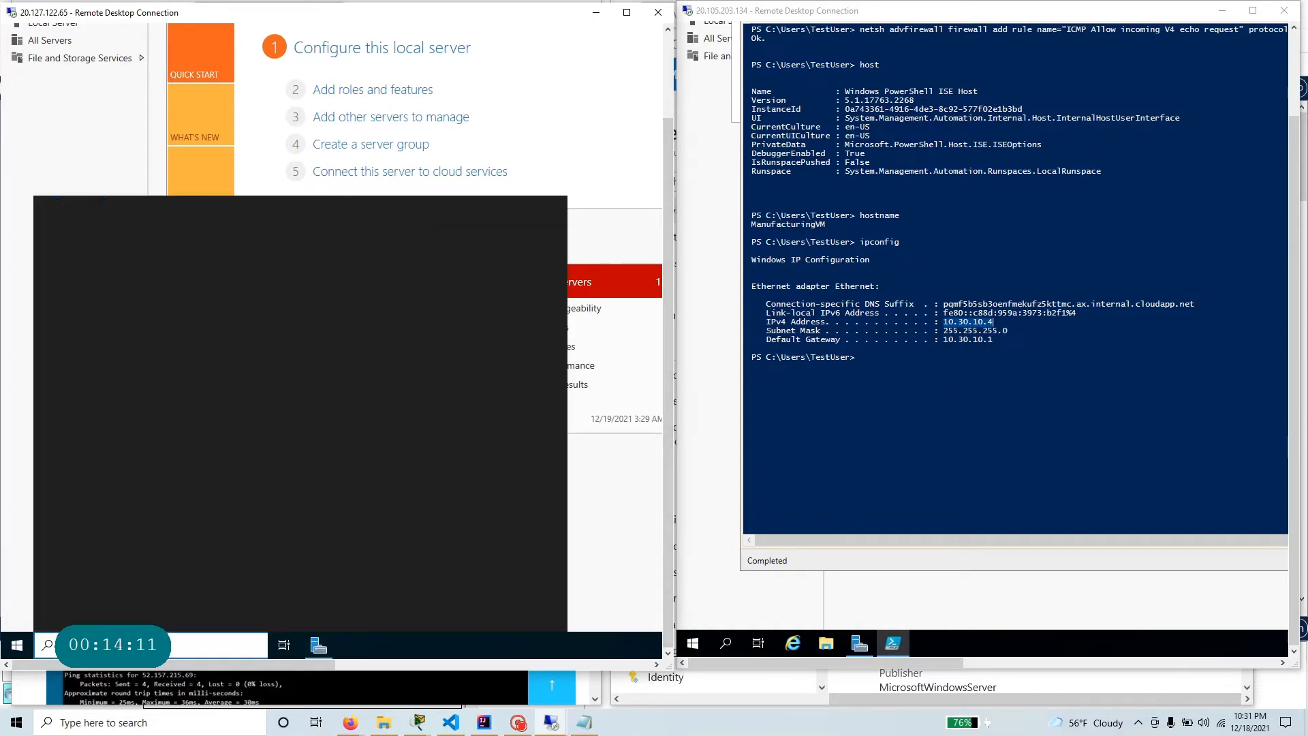
pyautogui.write('cmd')
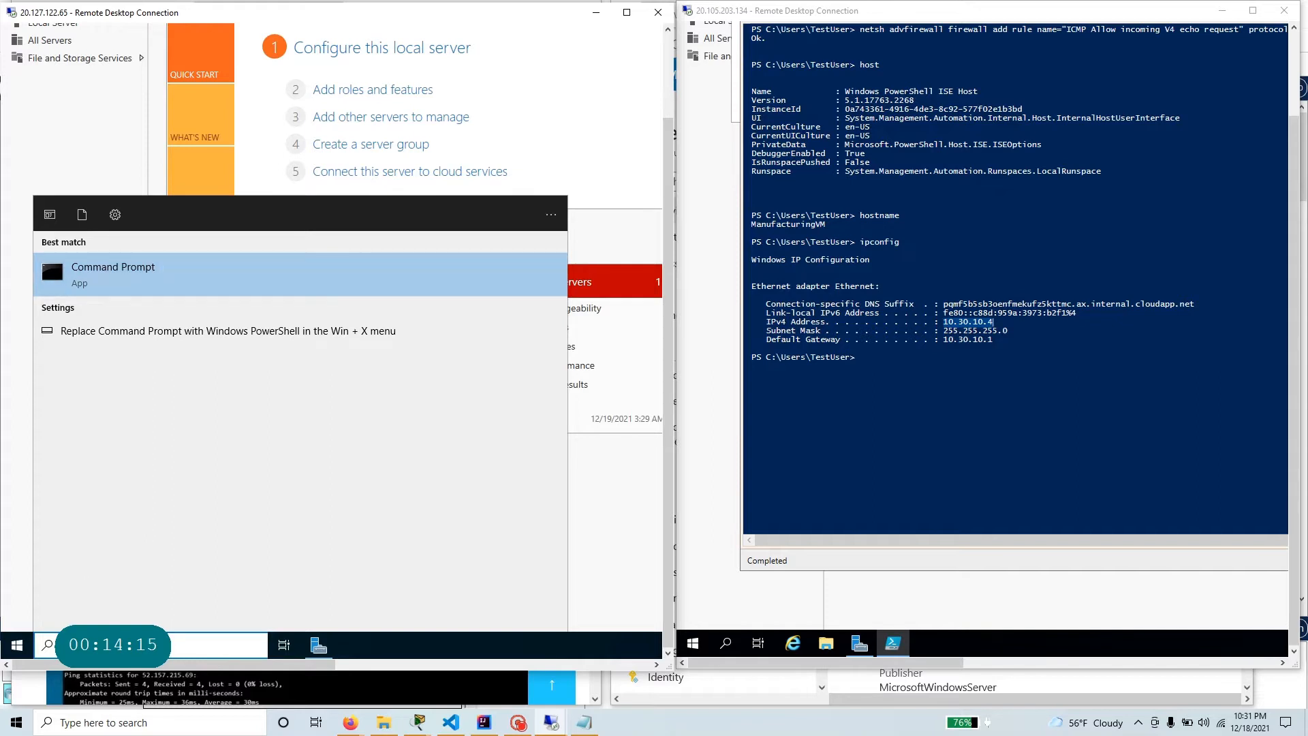
pyautogui.click(146, 291)
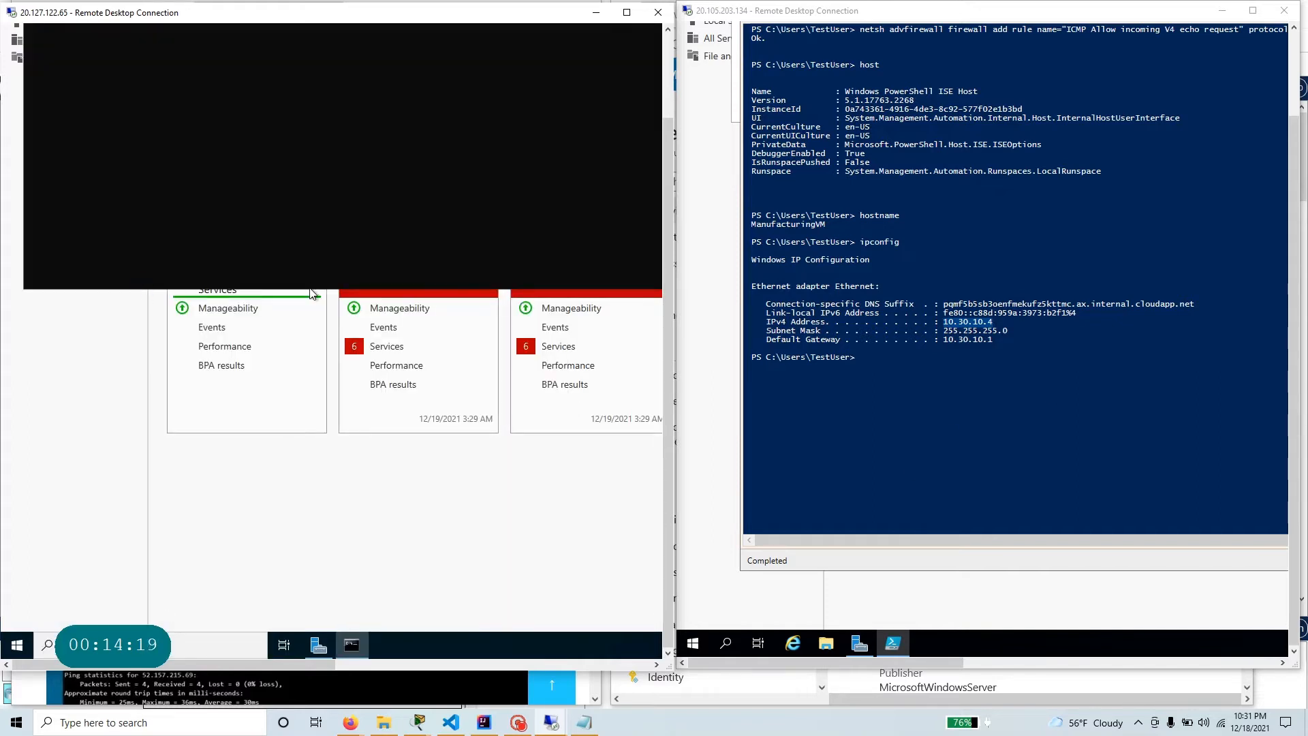
pyautogui.click(654, 11)
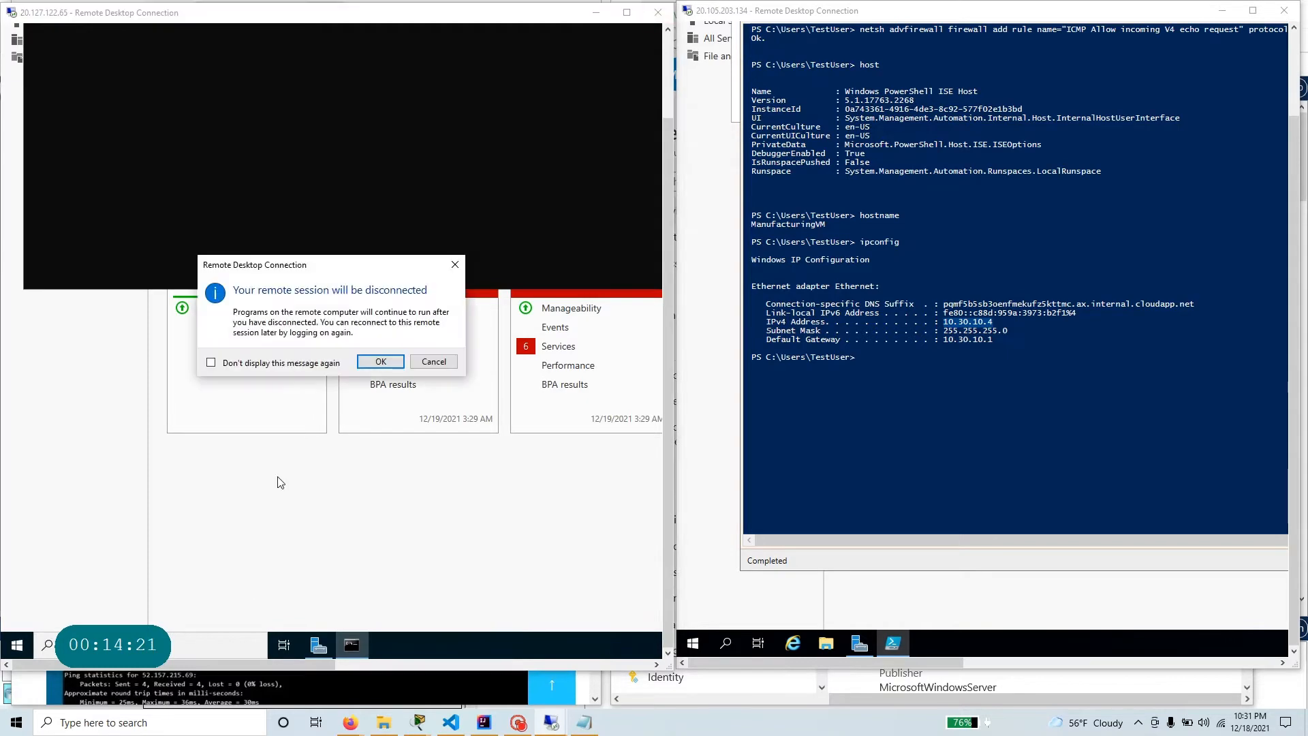
pyautogui.click(381, 363)
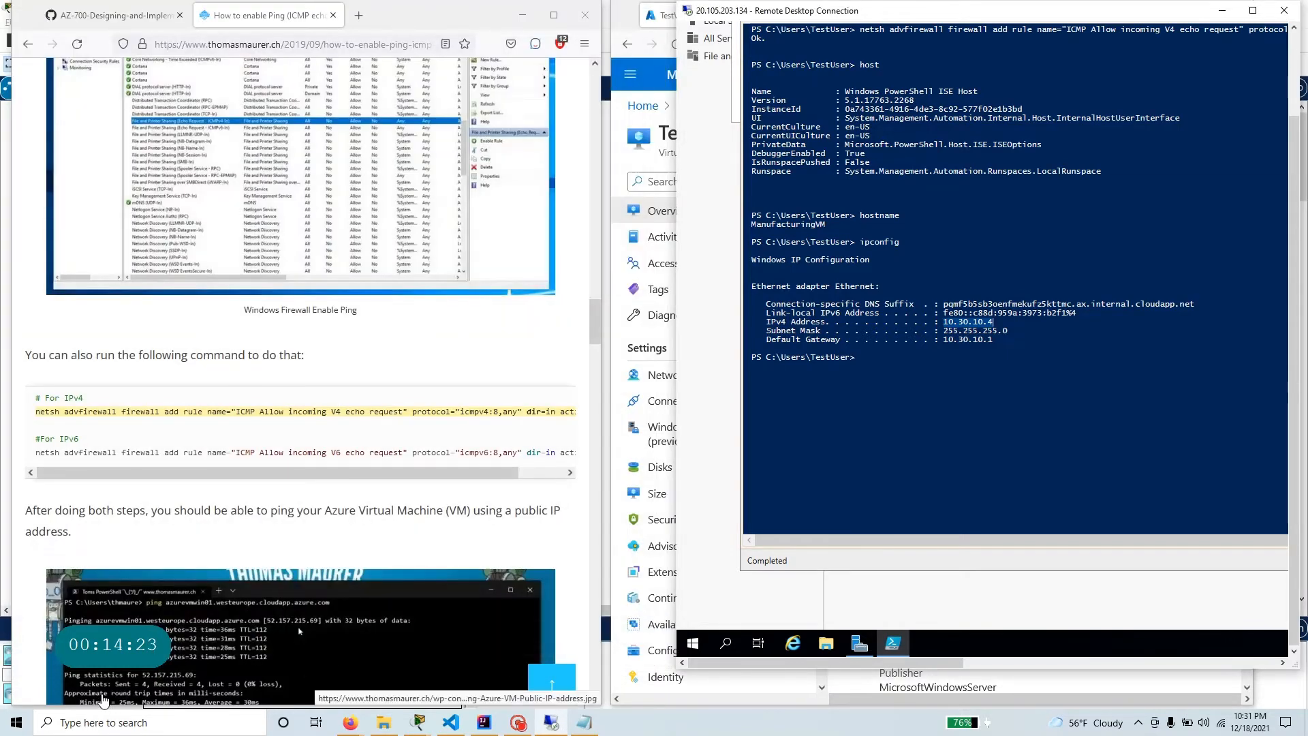
pyautogui.click(551, 722)
pyautogui.click(551, 722)
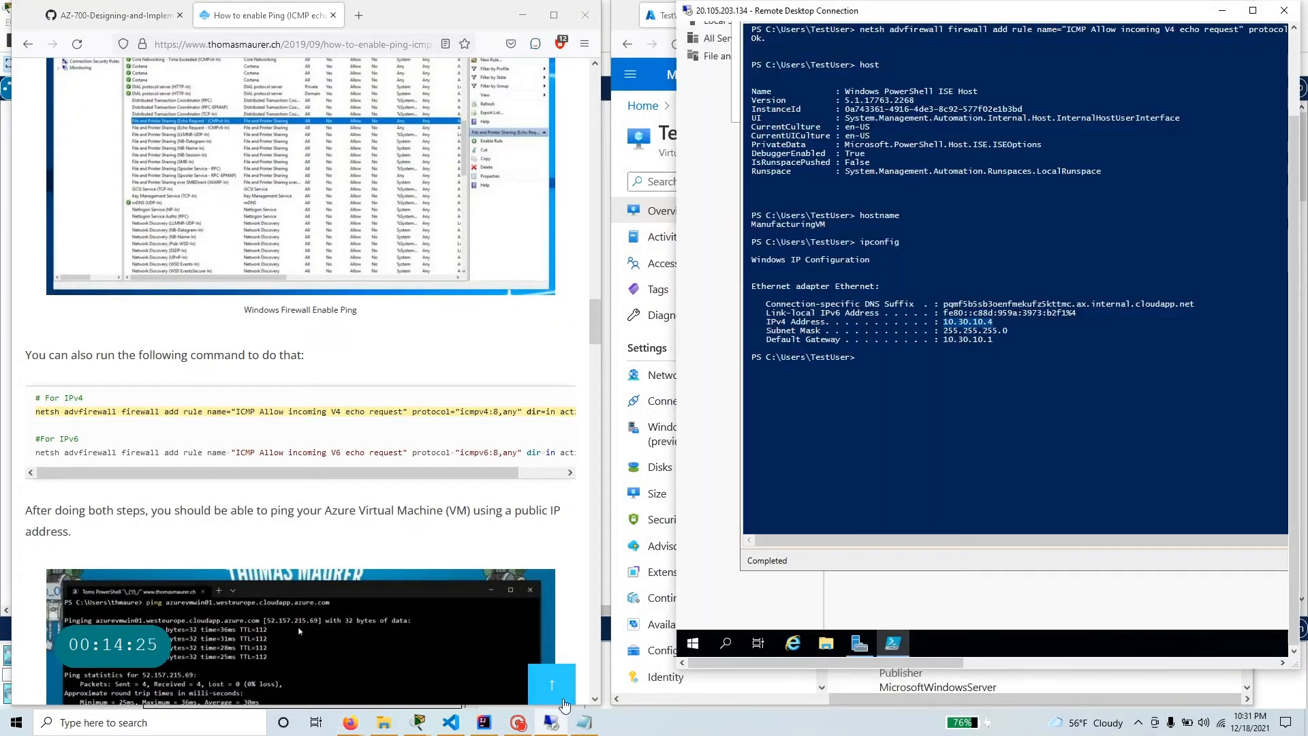
pyautogui.moveTo(584, 722)
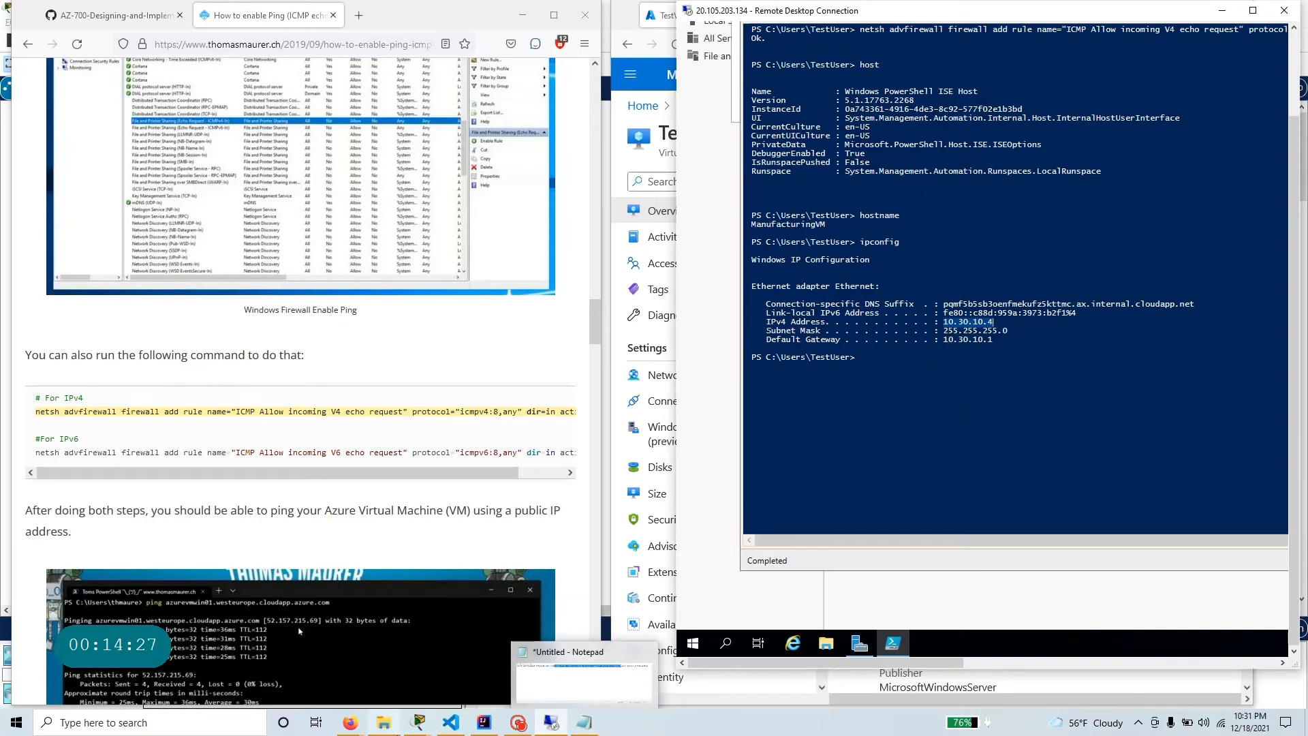
pyautogui.moveTo(519, 722)
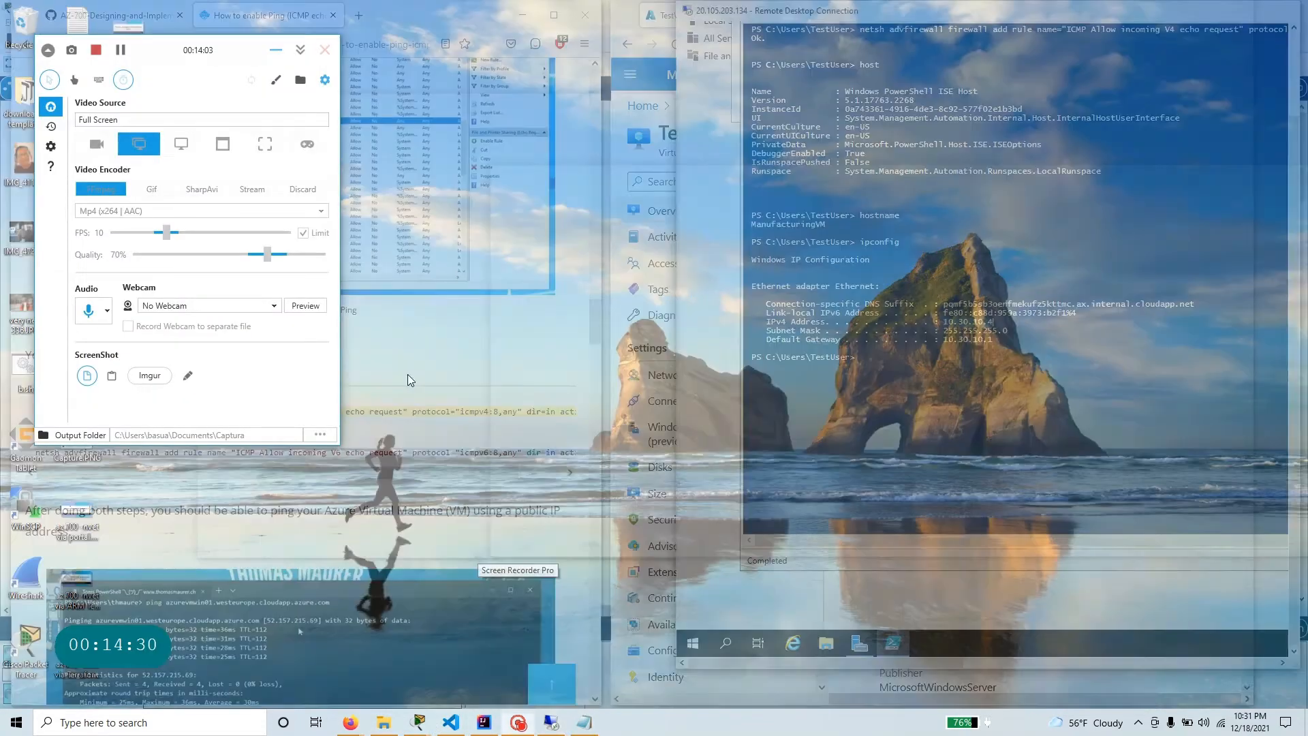
pyautogui.click(521, 632)
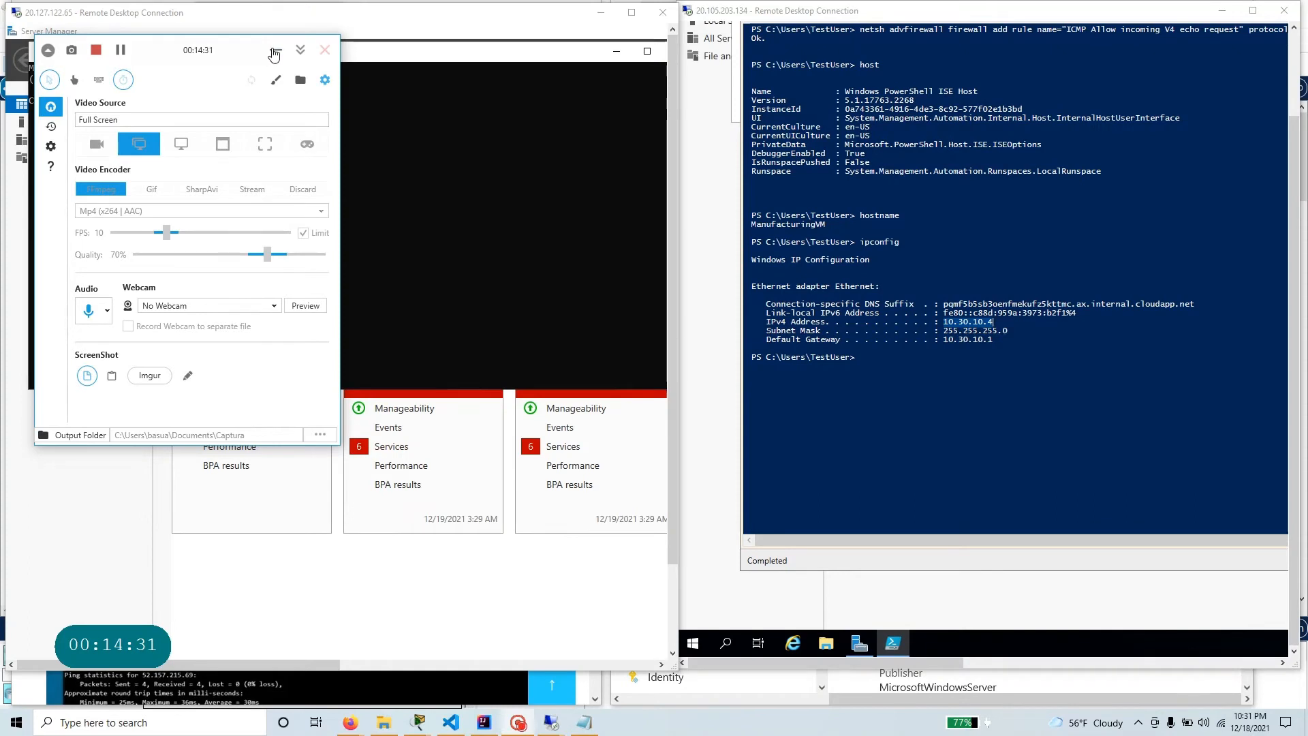
pyautogui.click(275, 50)
pyautogui.click(254, 143)
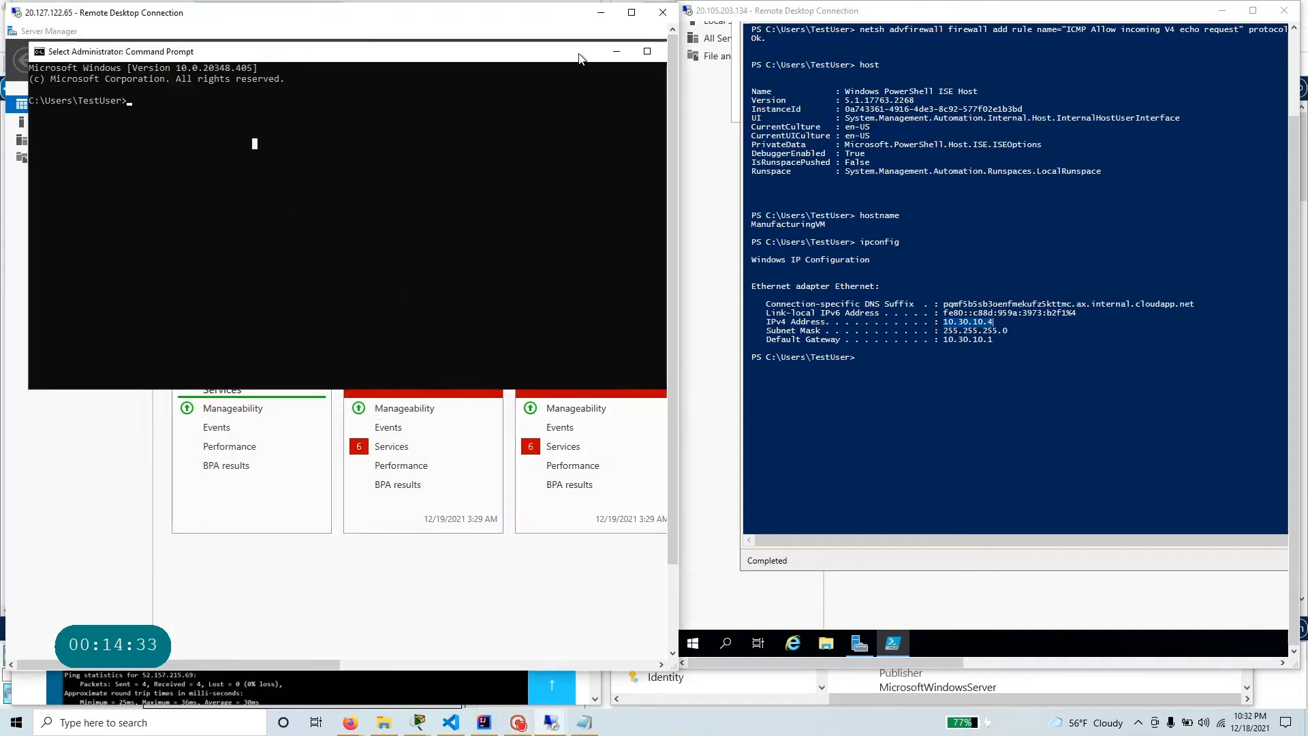
pyautogui.moveTo(580, 57); pyautogui.dragTo(457, 114)
pyautogui.click(555, 108)
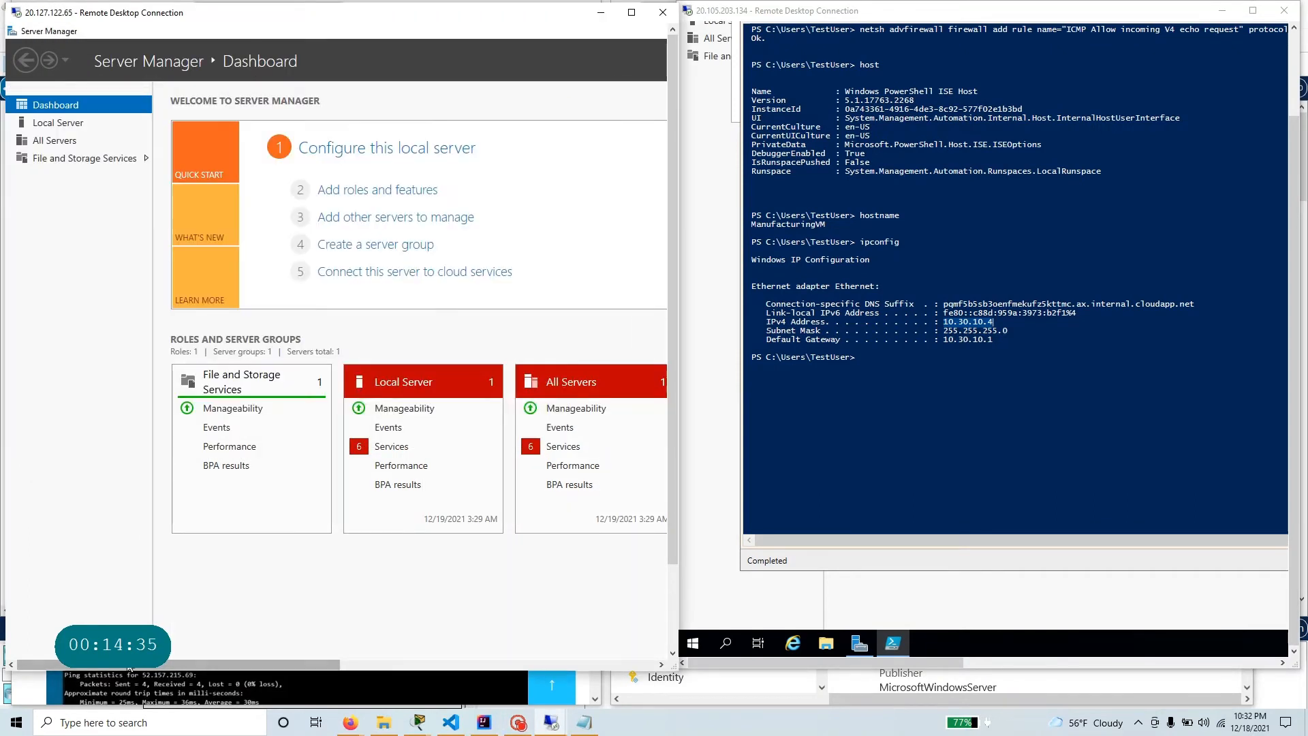
# Open Windows PowerShell as administrator on TestVM1 and move its window fully into view.
pyautogui.click(675, 638)
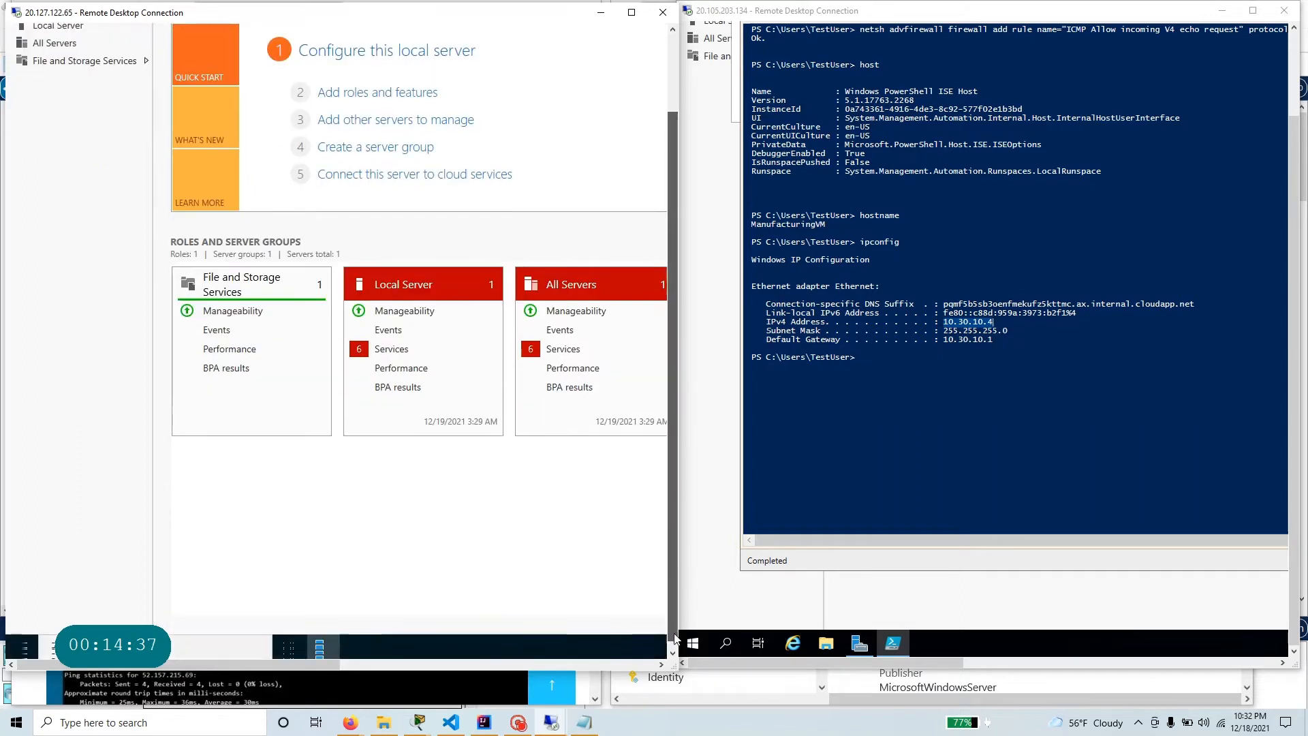
pyautogui.moveTo(675, 638); pyautogui.dragTo(676, 646)
pyautogui.click(144, 645)
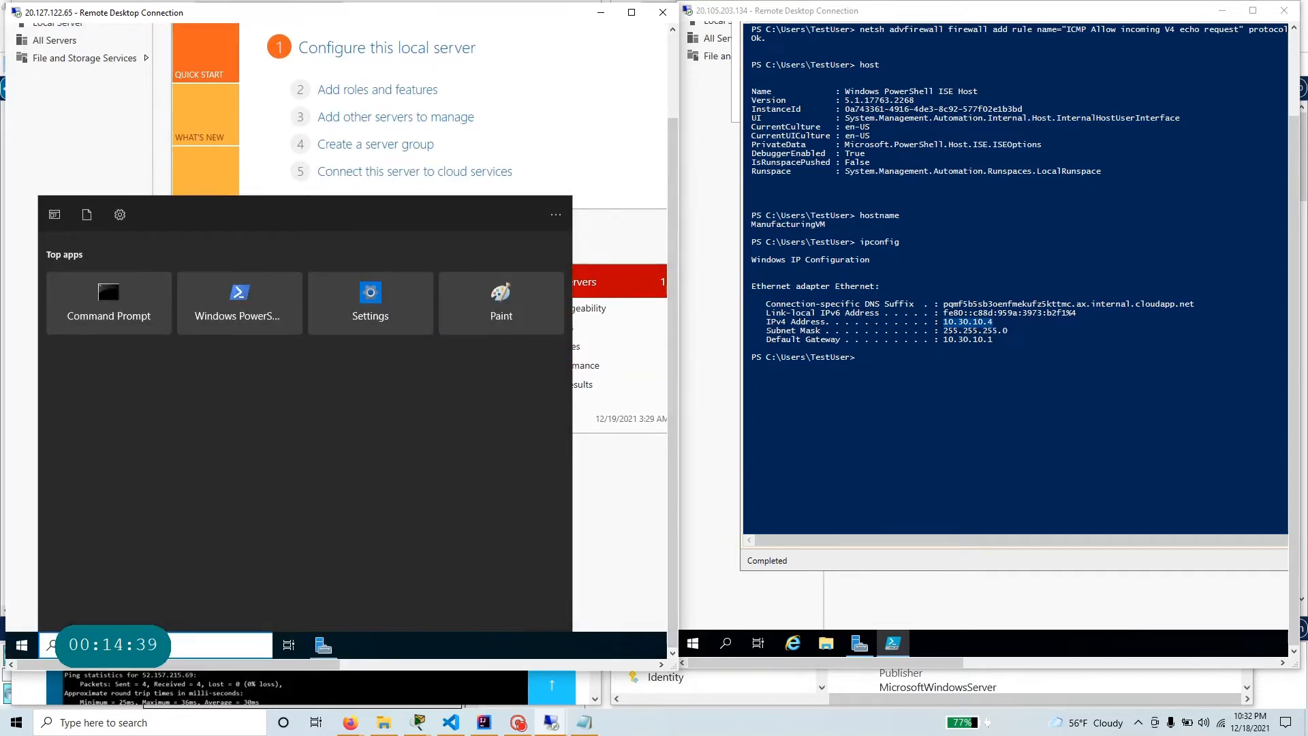
pyautogui.write('power')
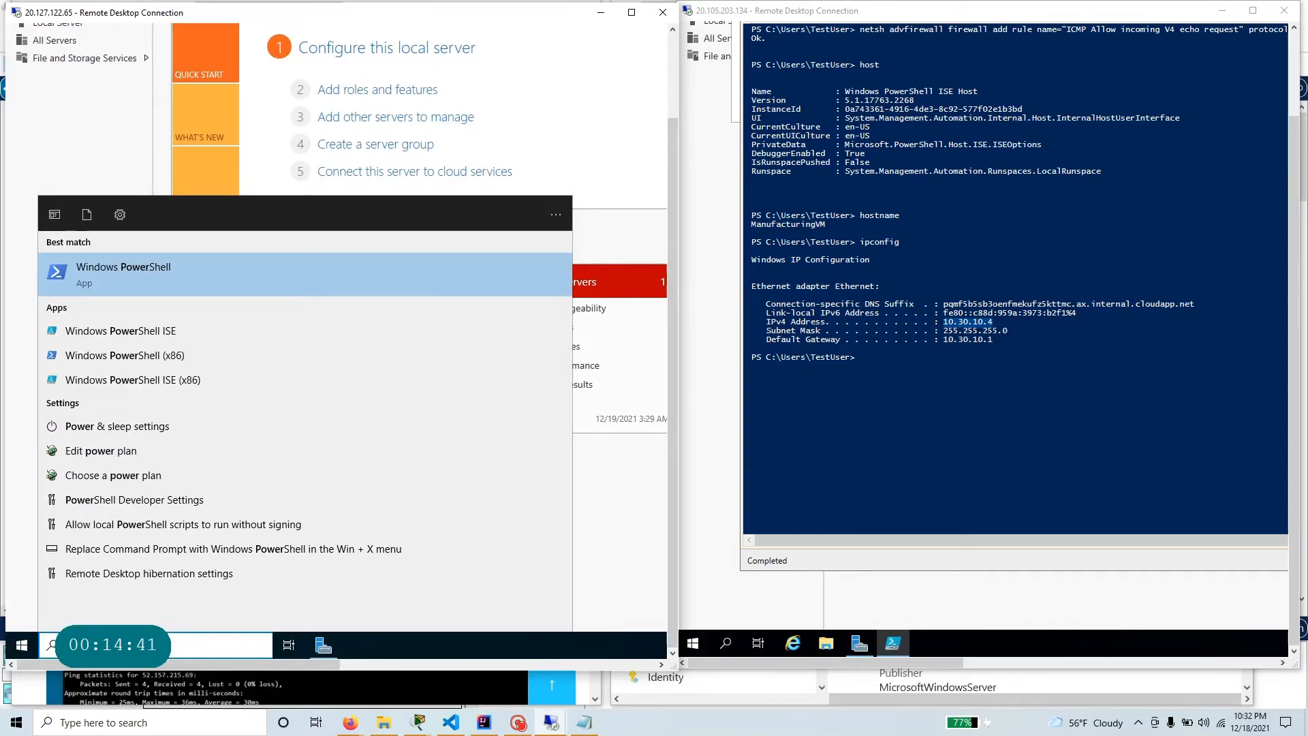
pyautogui.rightClick(195, 280)
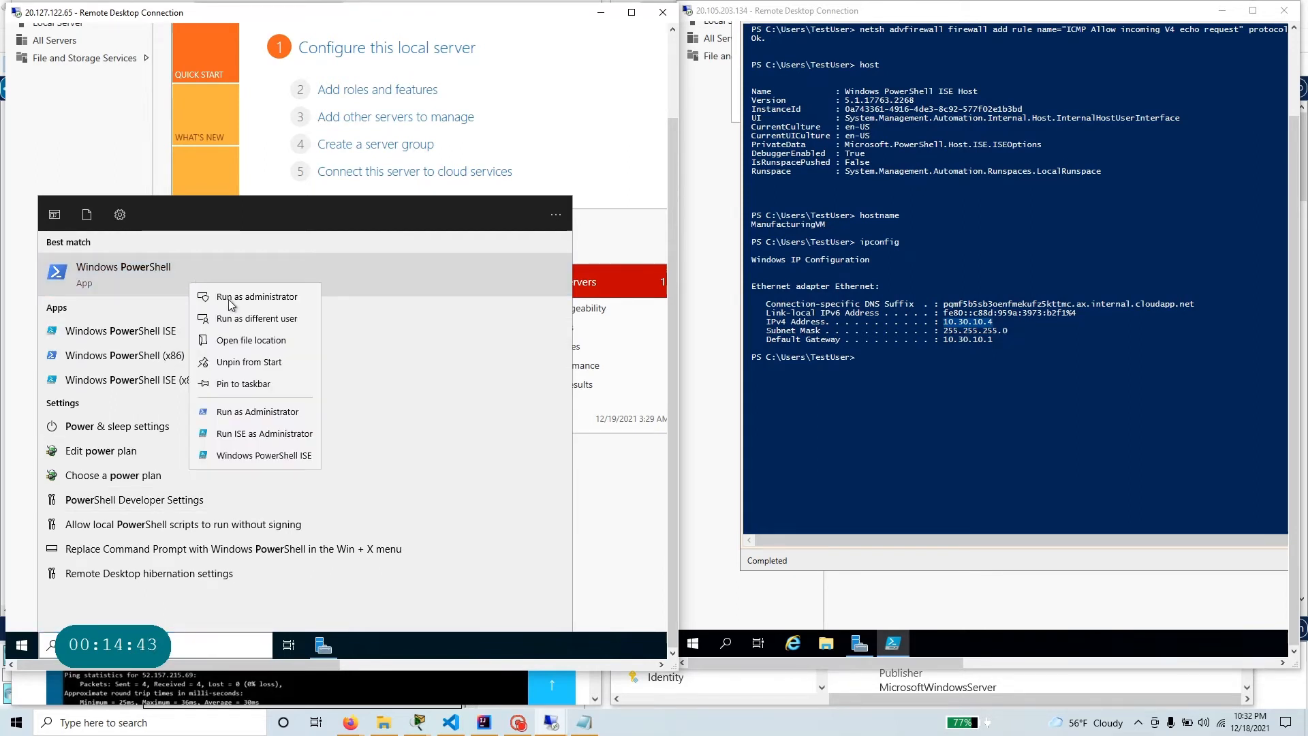
pyautogui.click(231, 303)
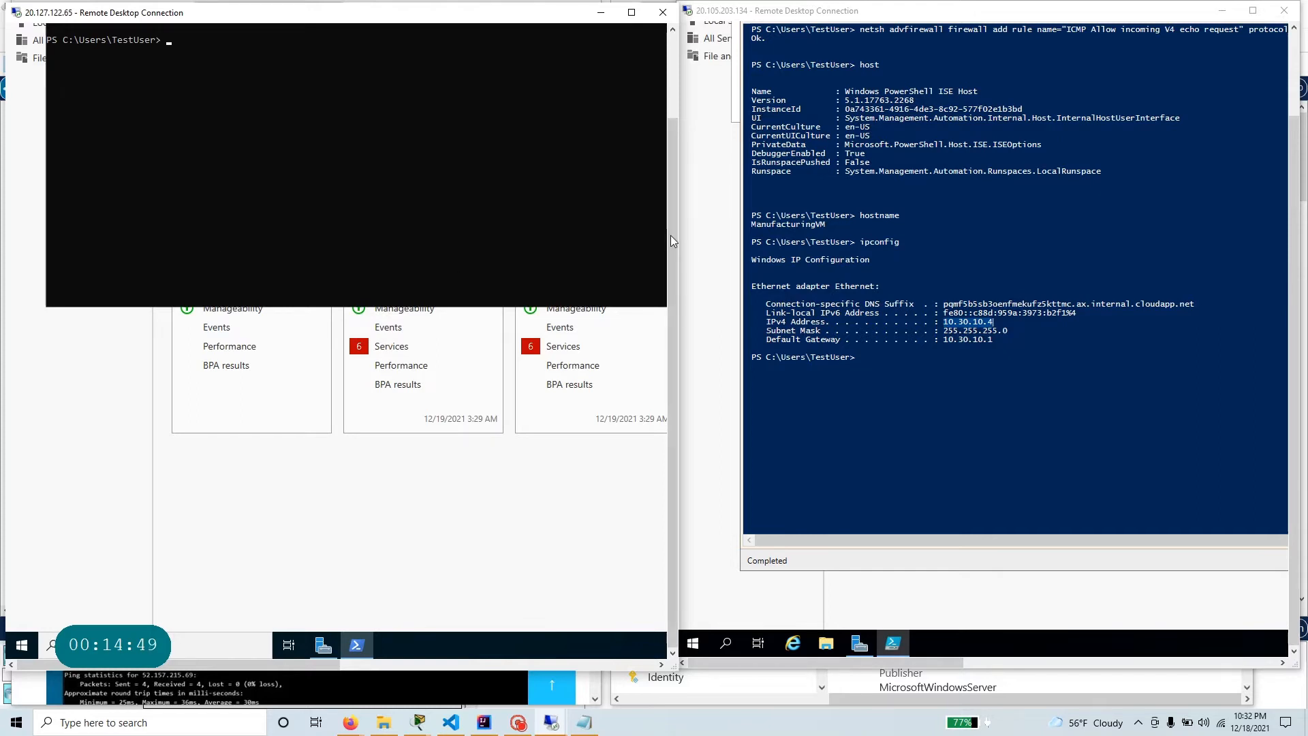
pyautogui.moveTo(670, 235); pyautogui.dragTo(680, 107)
pyautogui.moveTo(489, 69); pyautogui.dragTo(519, 176)
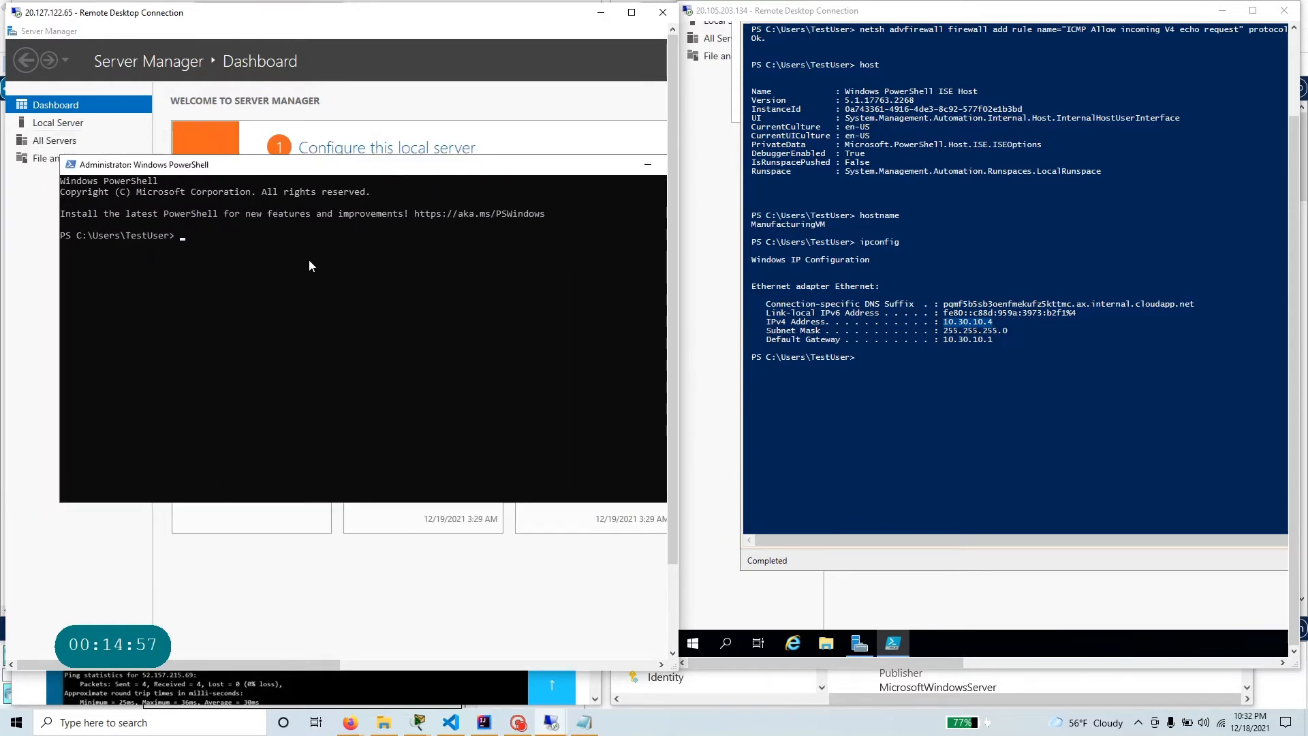
# Run ipconfig in PowerShell on TestVM1 and highlight its IPv4 address.
pyautogui.write('ipcon')
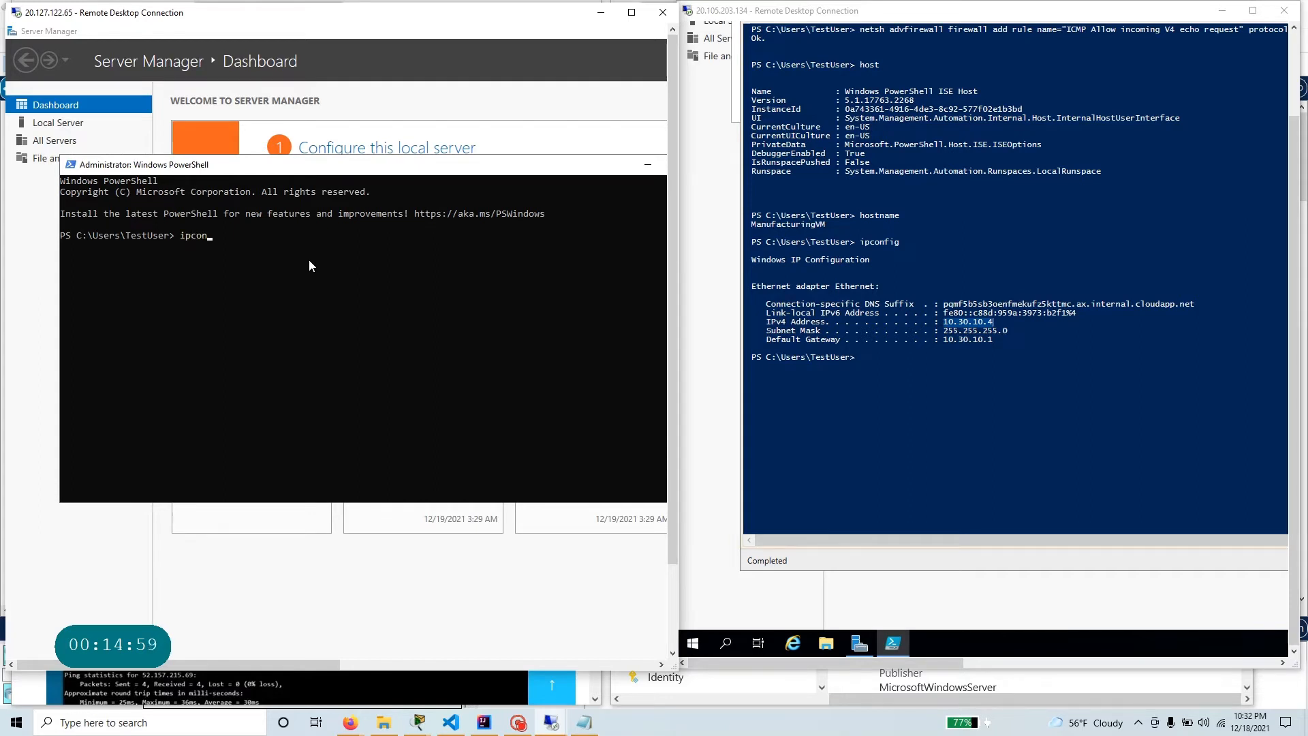
pyautogui.write('fig')
pyautogui.press('Return')
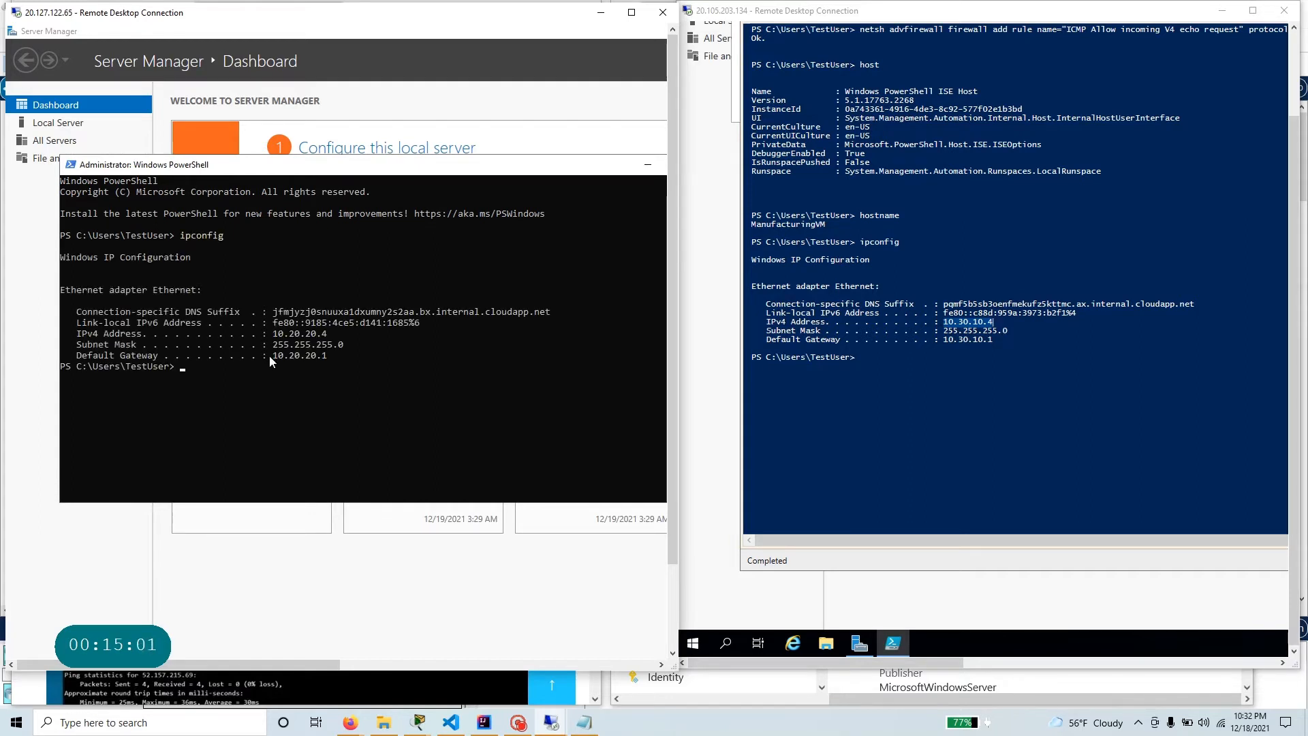
pyautogui.moveTo(329, 336); pyautogui.dragTo(274, 336)
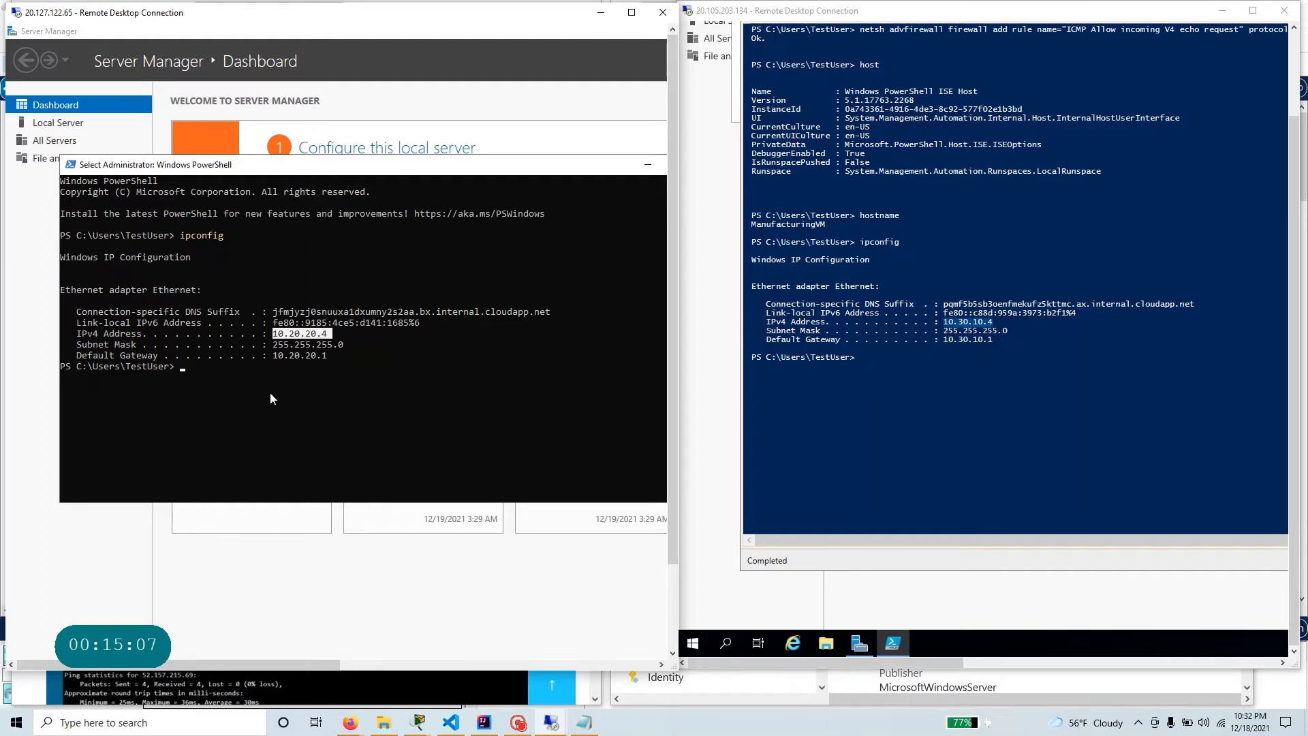
# Ping ManufacturingVM at 10.30.10.4 from TestVM1's PowerShell, and return to the ManufacturingVM PowerShell prompt.
pyautogui.click(232, 368)
pyautogui.write('ping 10.30.')
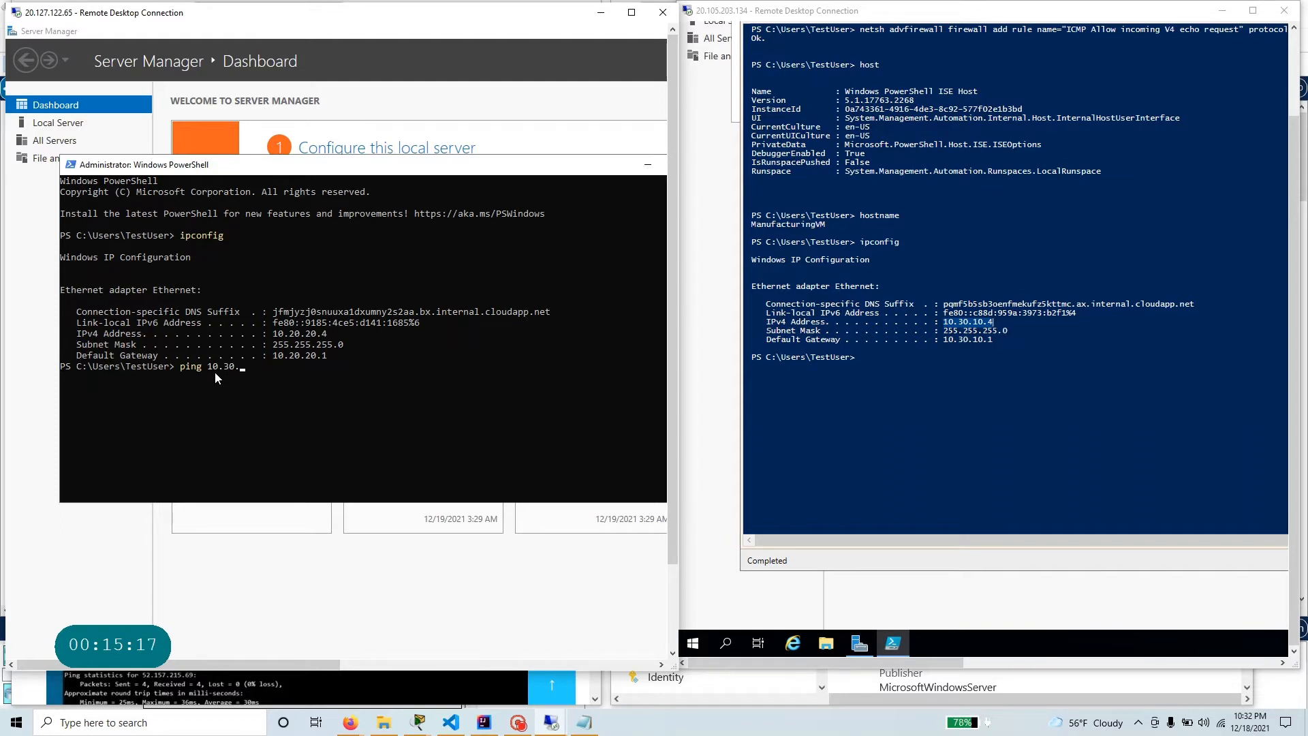
pyautogui.write('10.4')
pyautogui.press('Return')
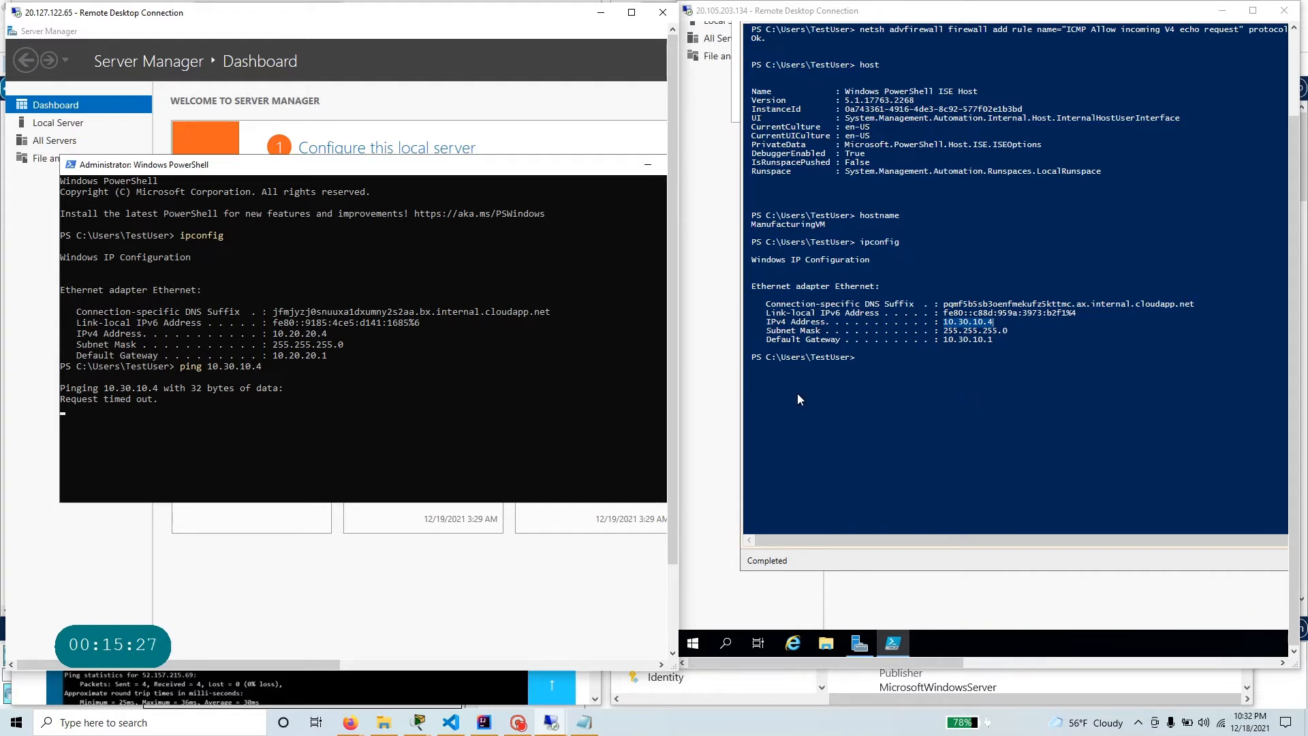
pyautogui.click(1003, 366)
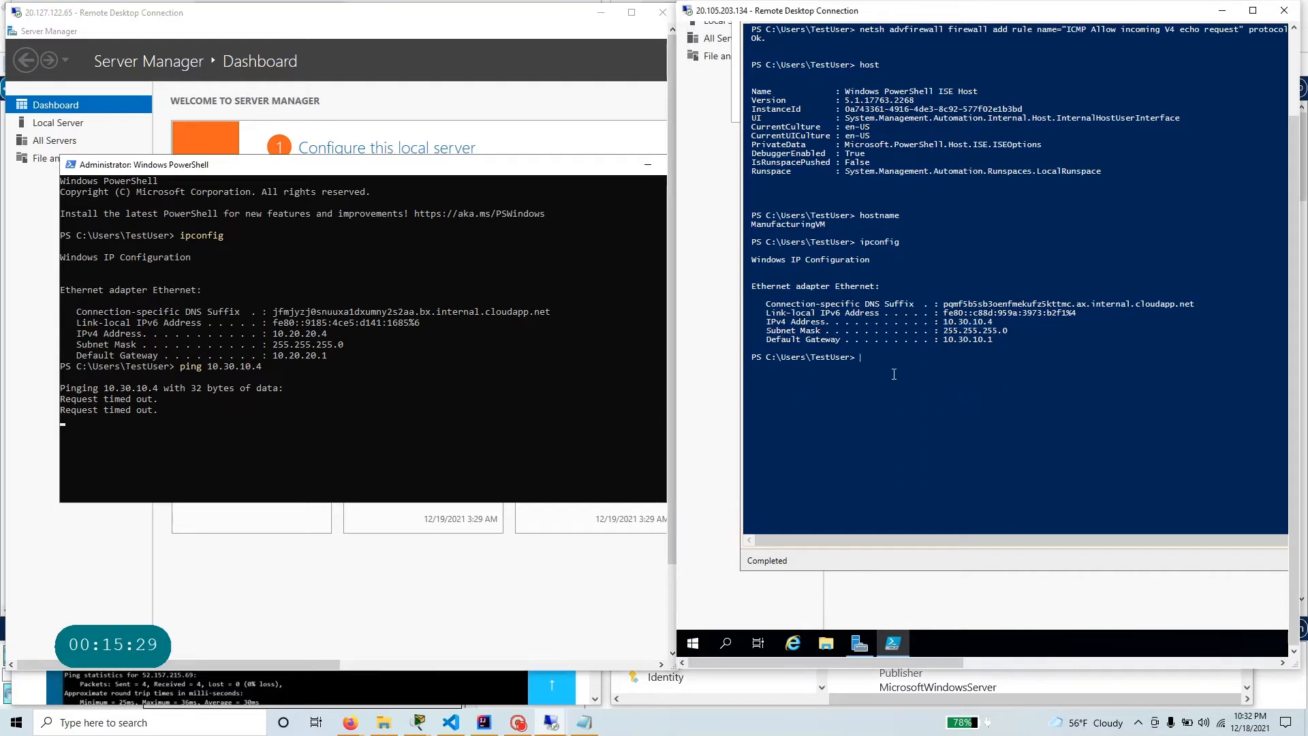
# Ping TestVM1 at 10.20.20.4 from the ManufacturingVM PowerShell prompt.
pyautogui.write('ping 10')
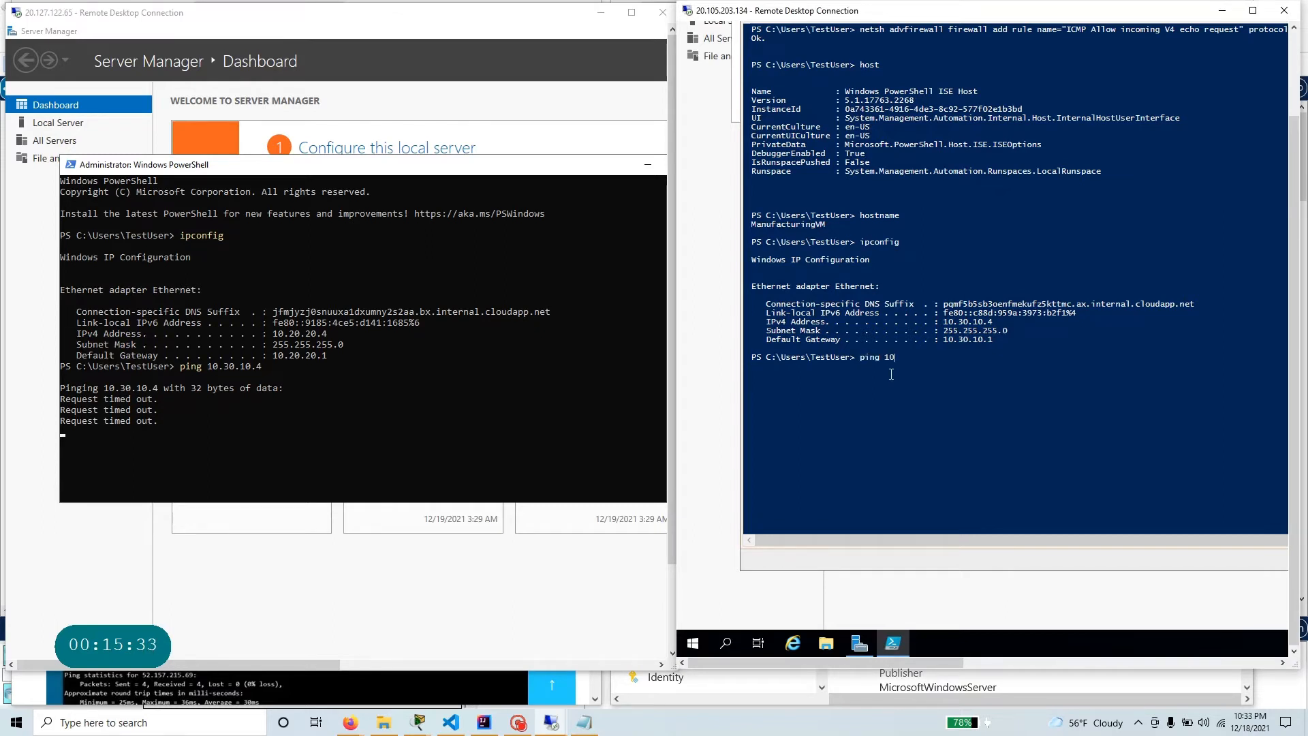
pyautogui.write('.20.20.4')
pyautogui.press('Return')
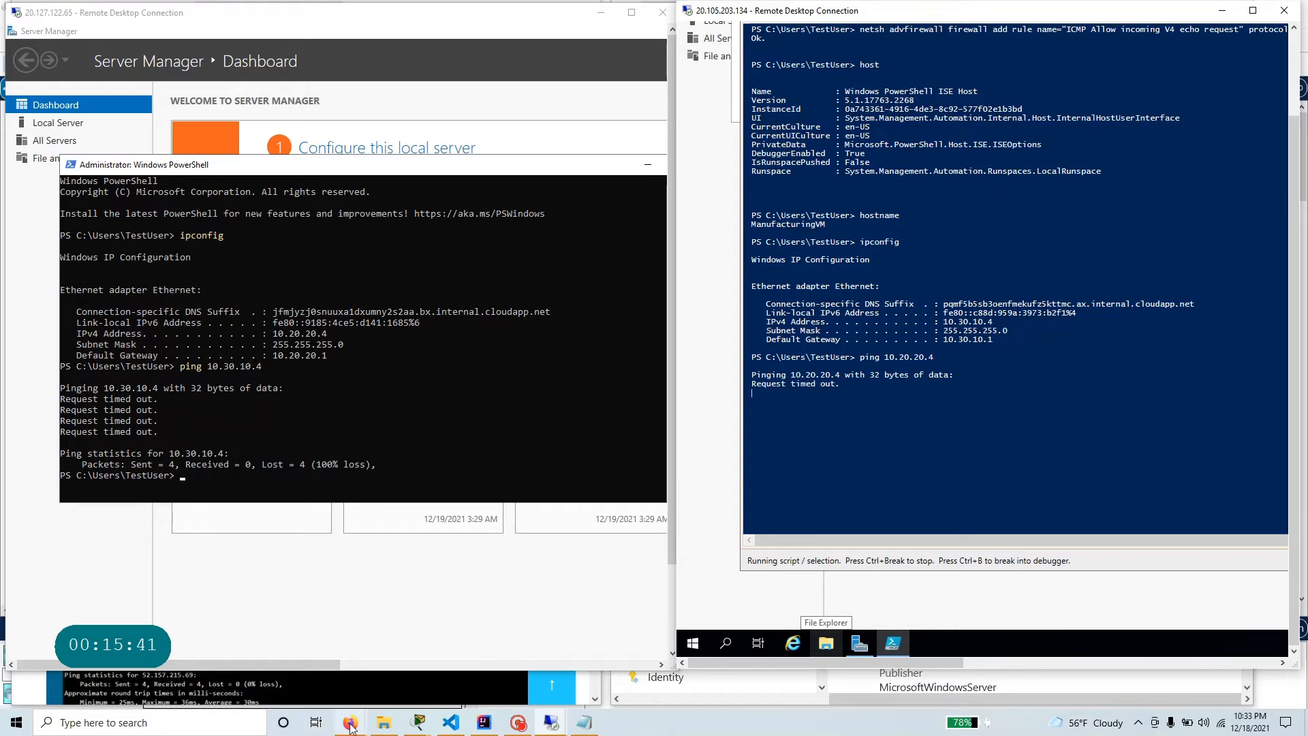
# Switch to the GitHub lab instructions in Firefox and read from Task 2 through the connection test command in Task 3.
pyautogui.moveTo(351, 726)
pyautogui.click(310, 664)
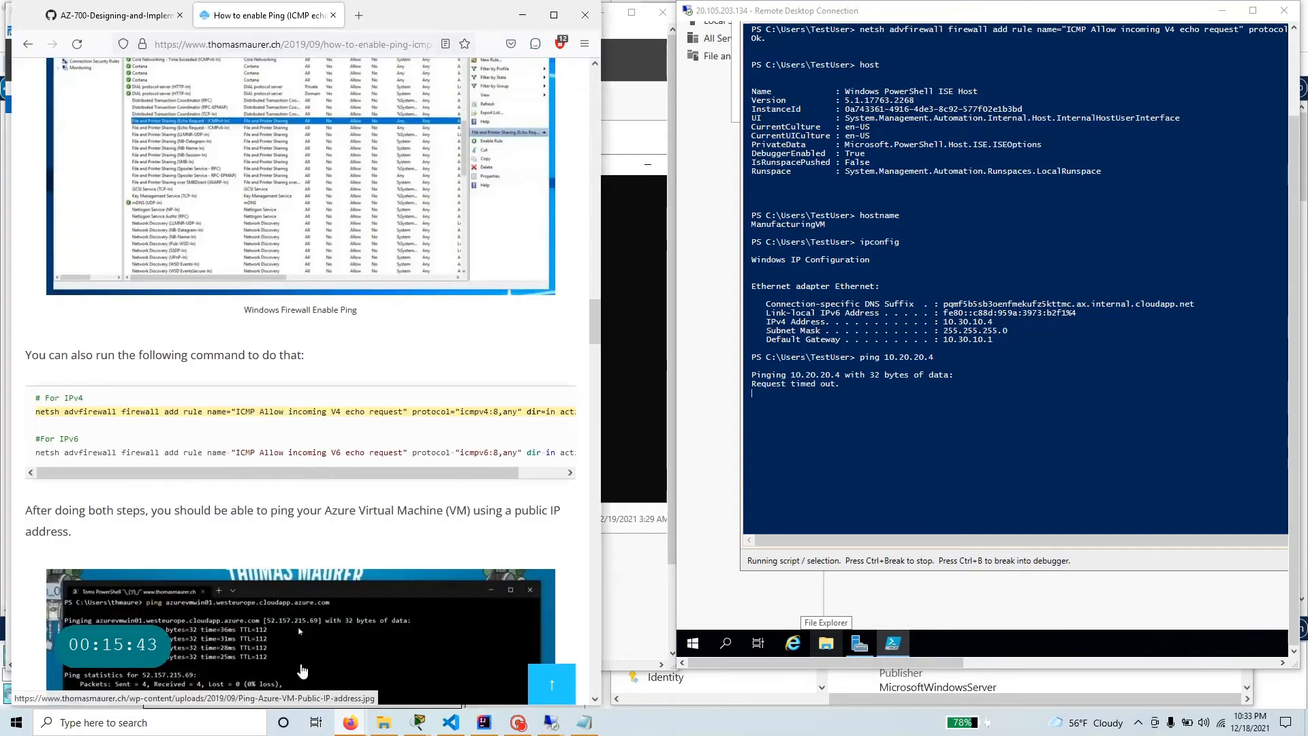
pyautogui.click(112, 15)
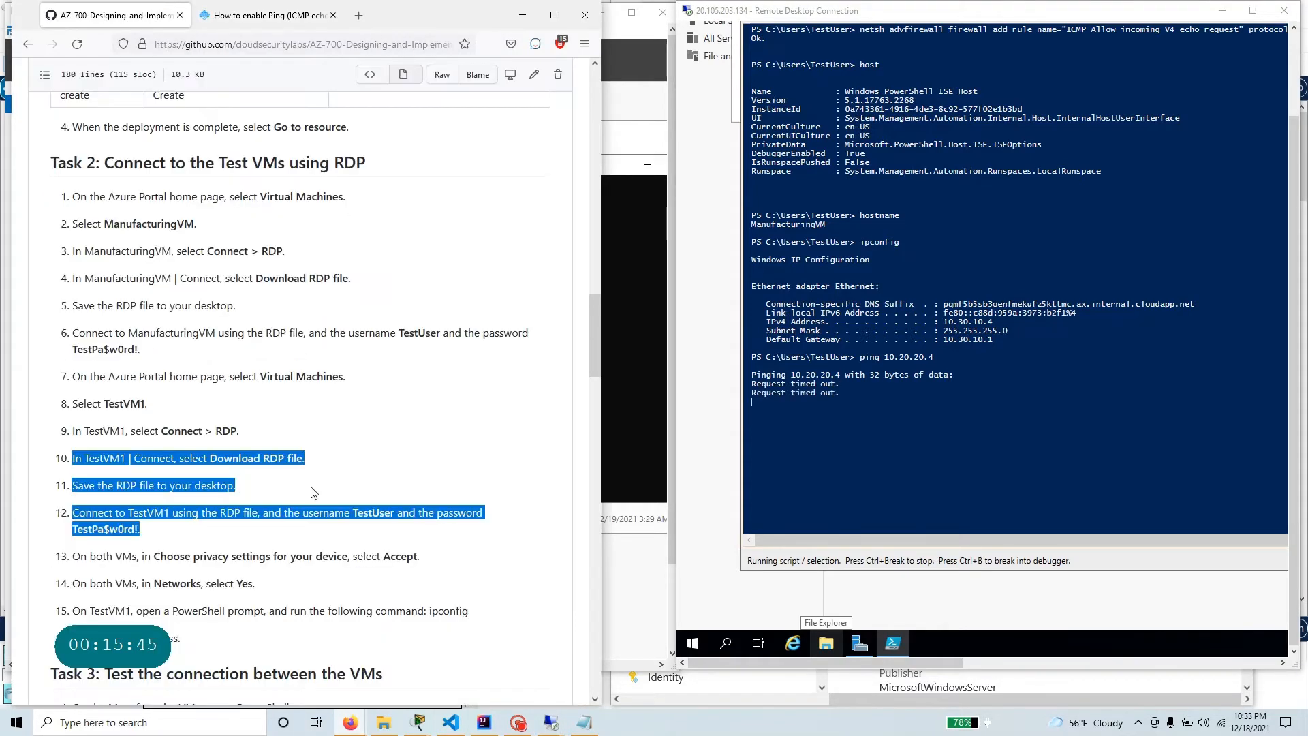
pyautogui.moveTo(104, 163); pyautogui.dragTo(374, 162)
pyautogui.scroll(2, 313, 428)
pyautogui.scroll(2, 314, 427)
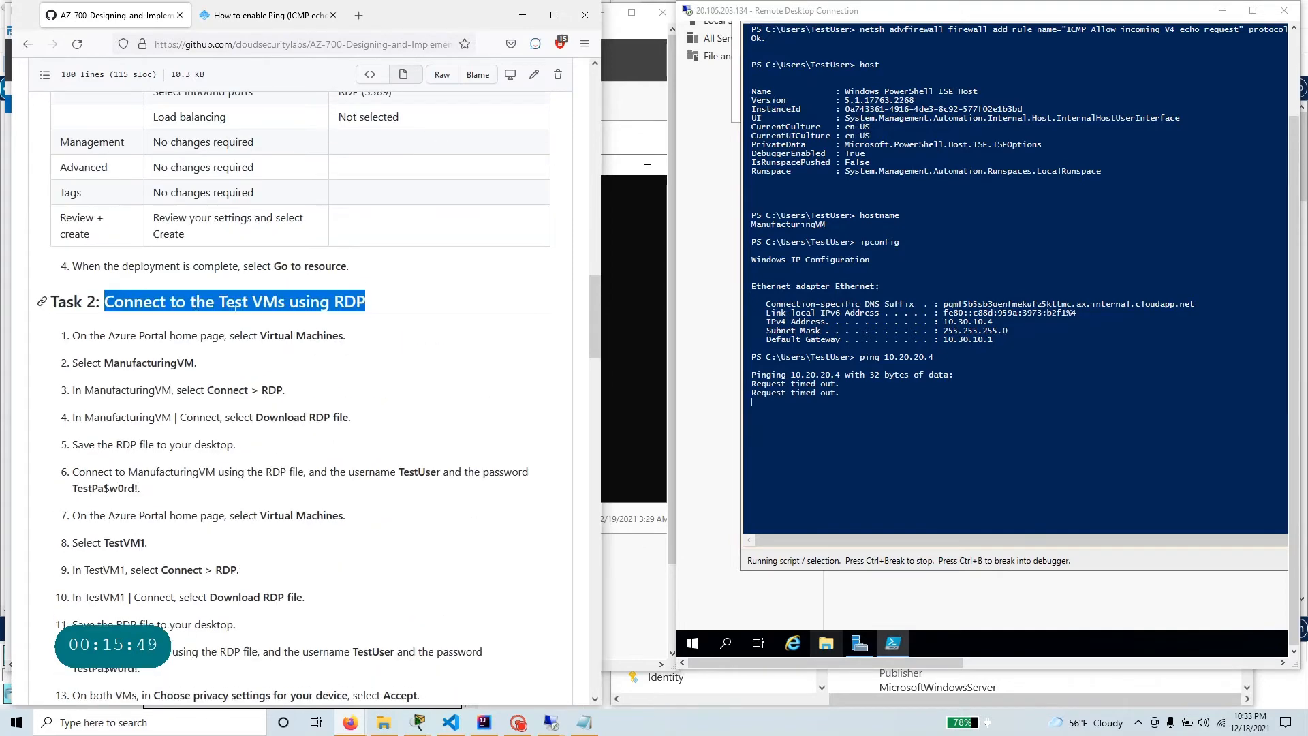
pyautogui.scroll(-7, 316, 321)
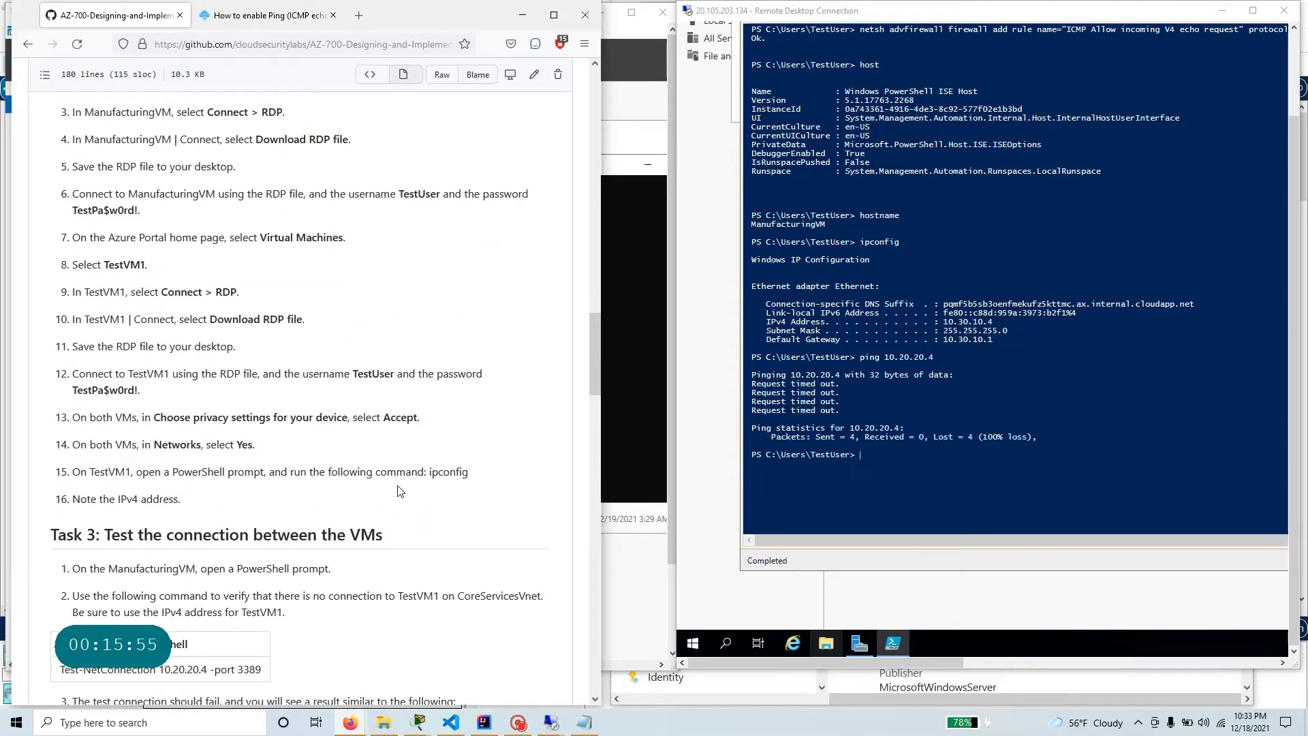
pyautogui.scroll(-4, 67, 511)
pyautogui.moveTo(104, 396); pyautogui.dragTo(387, 397)
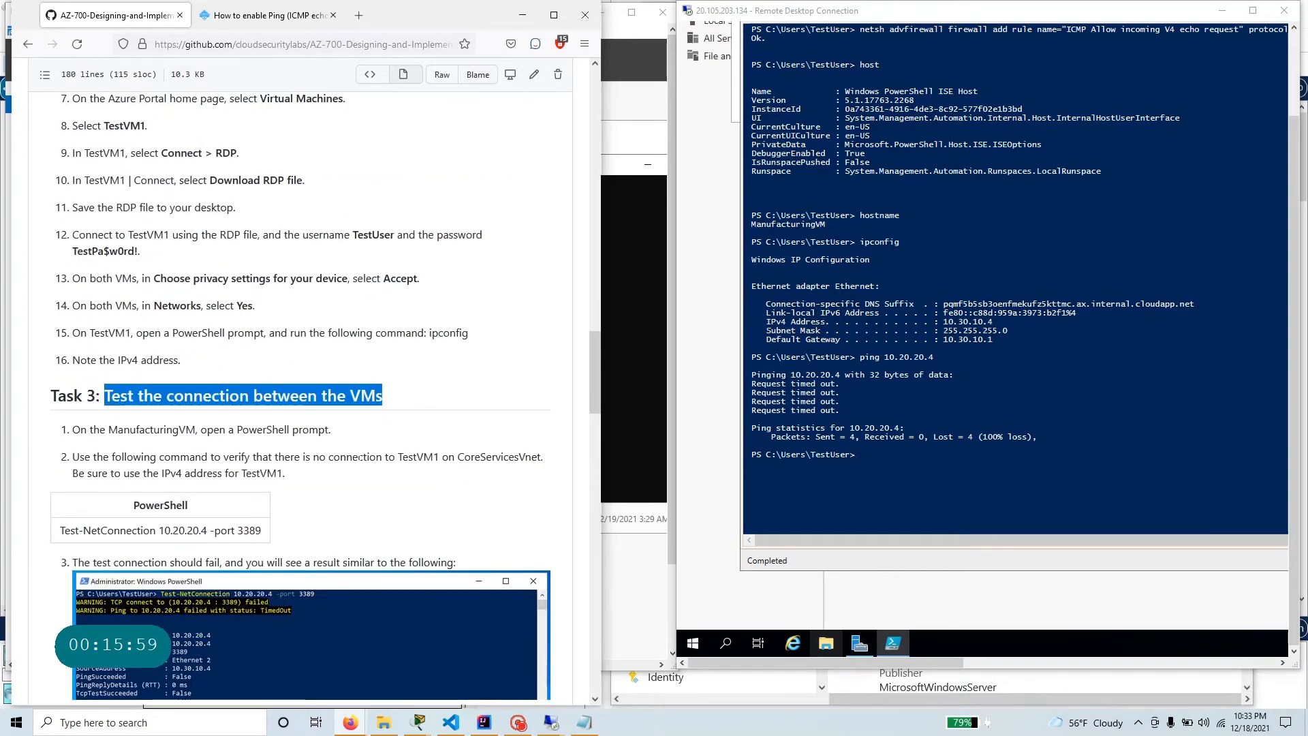
pyautogui.scroll(-2, 387, 396)
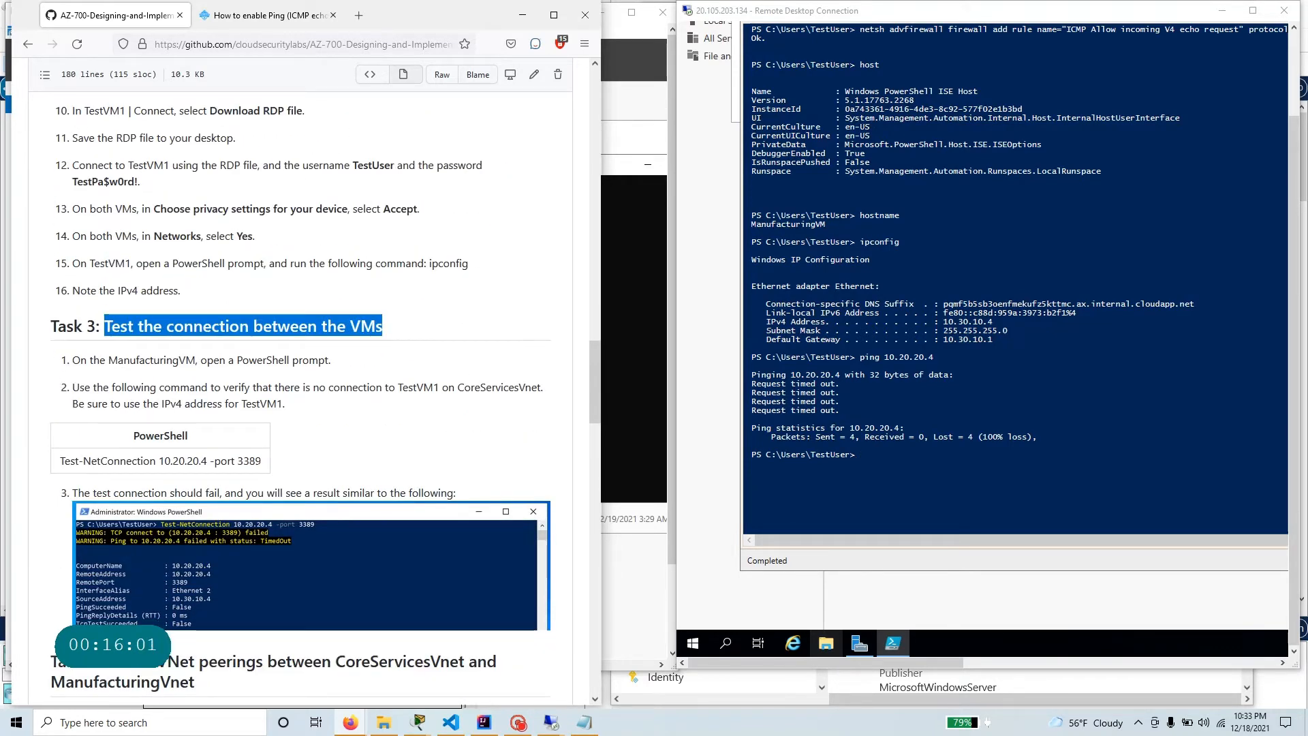
# Copy the command Test-NetConnection 10.20.20.4 -port 3389 from Task 3 and bring the TestVM1 Remote Desktop session forward.
pyautogui.moveTo(262, 461); pyautogui.dragTo(61, 461)
pyautogui.rightClick(71, 461)
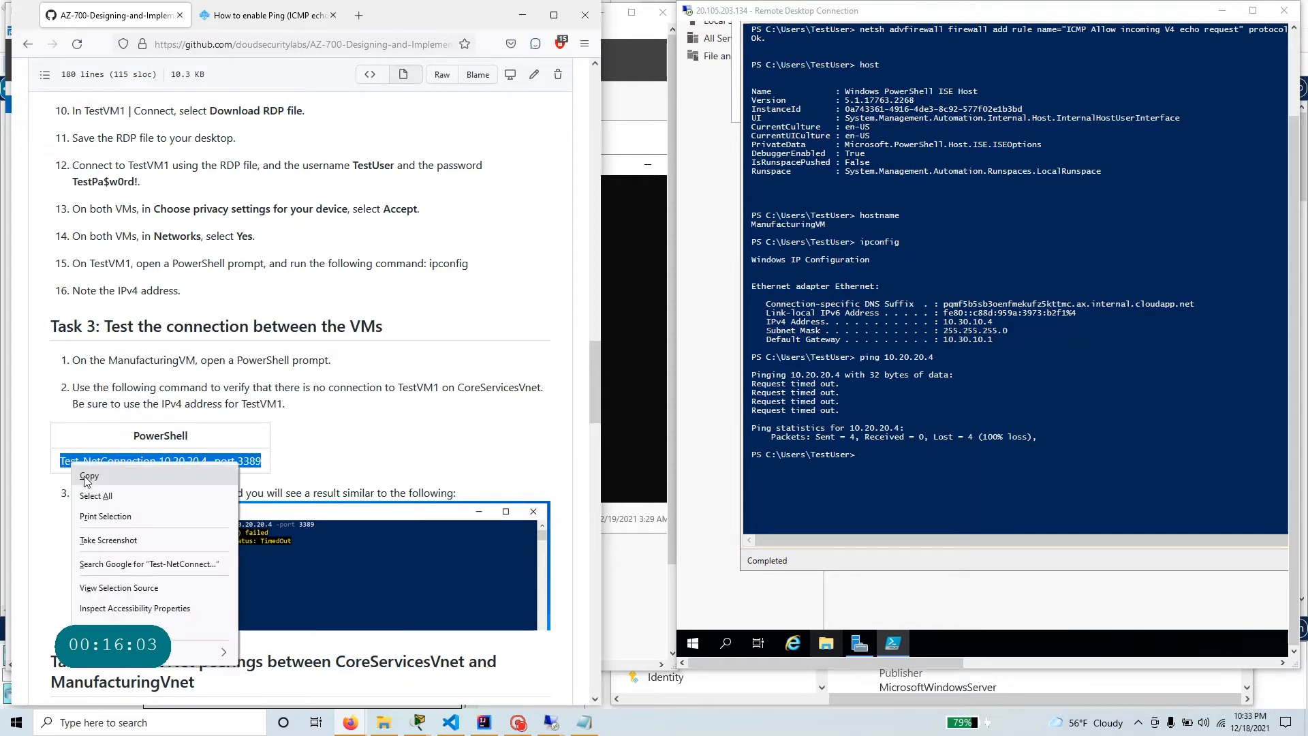
pyautogui.click(102, 472)
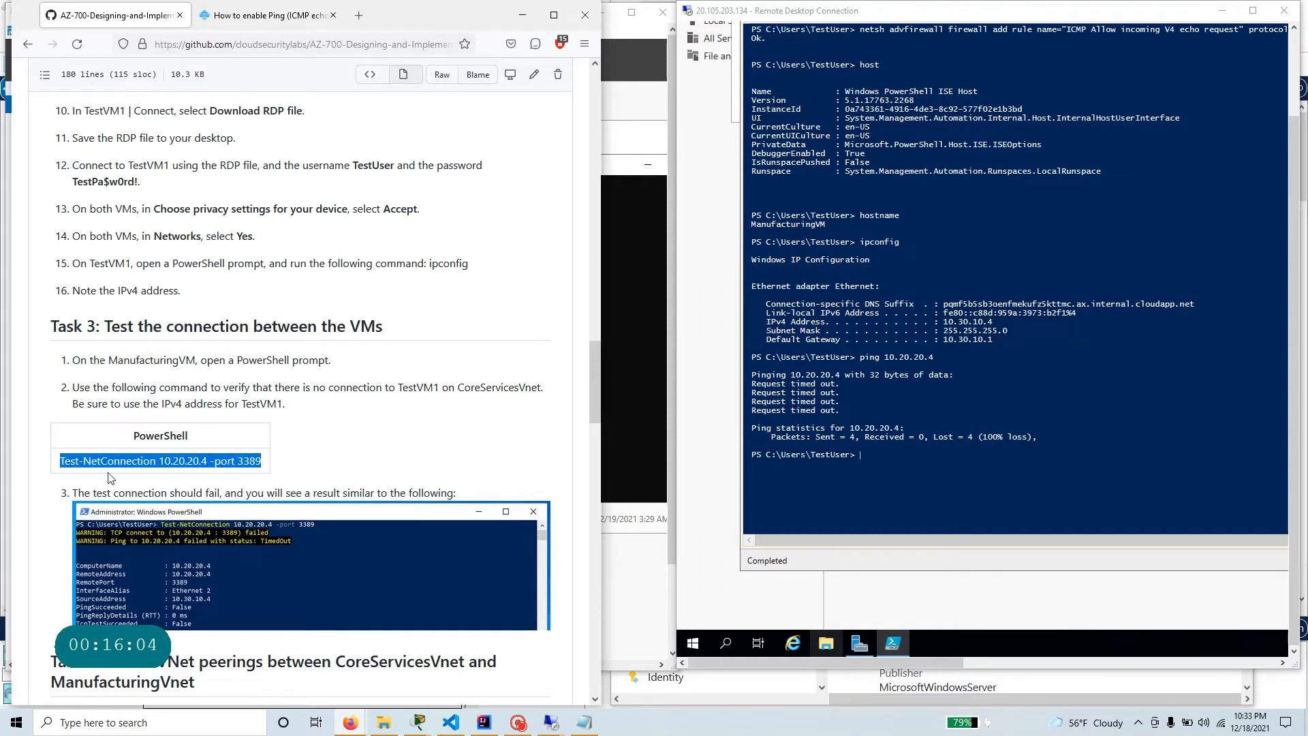
pyautogui.click(913, 460)
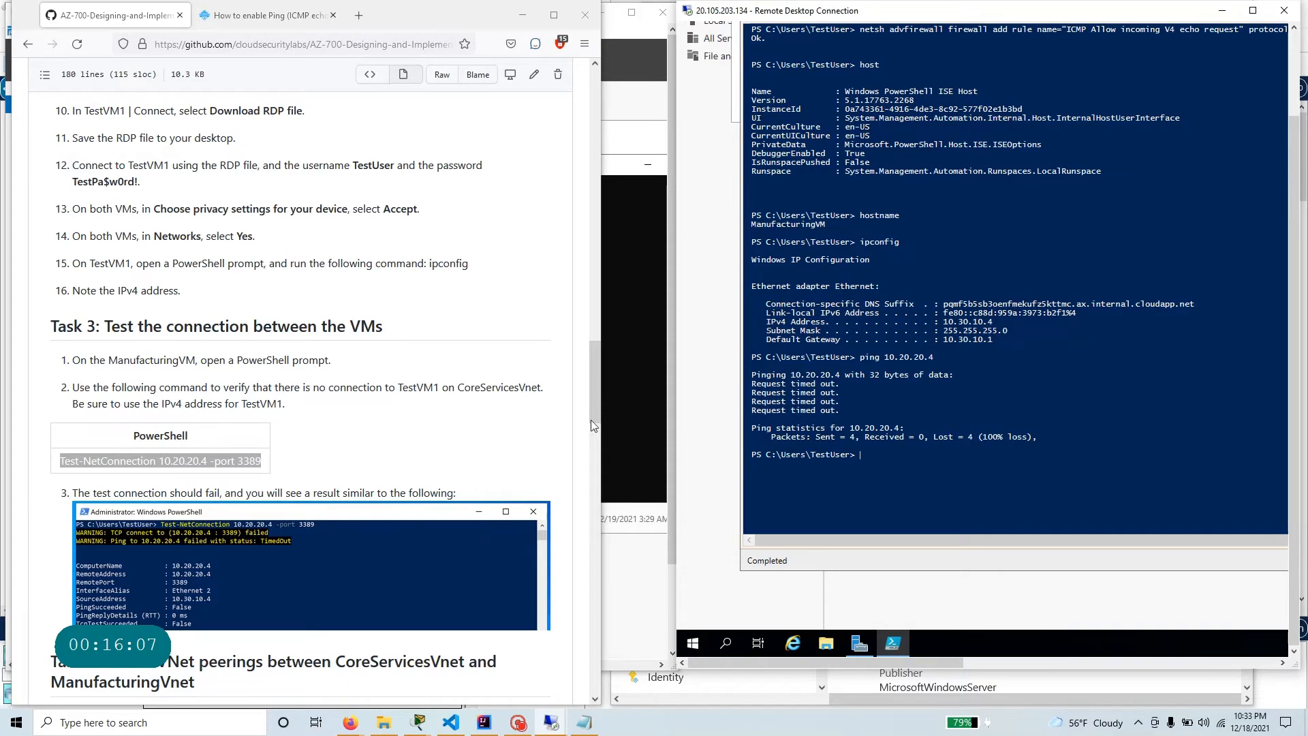
pyautogui.click(640, 353)
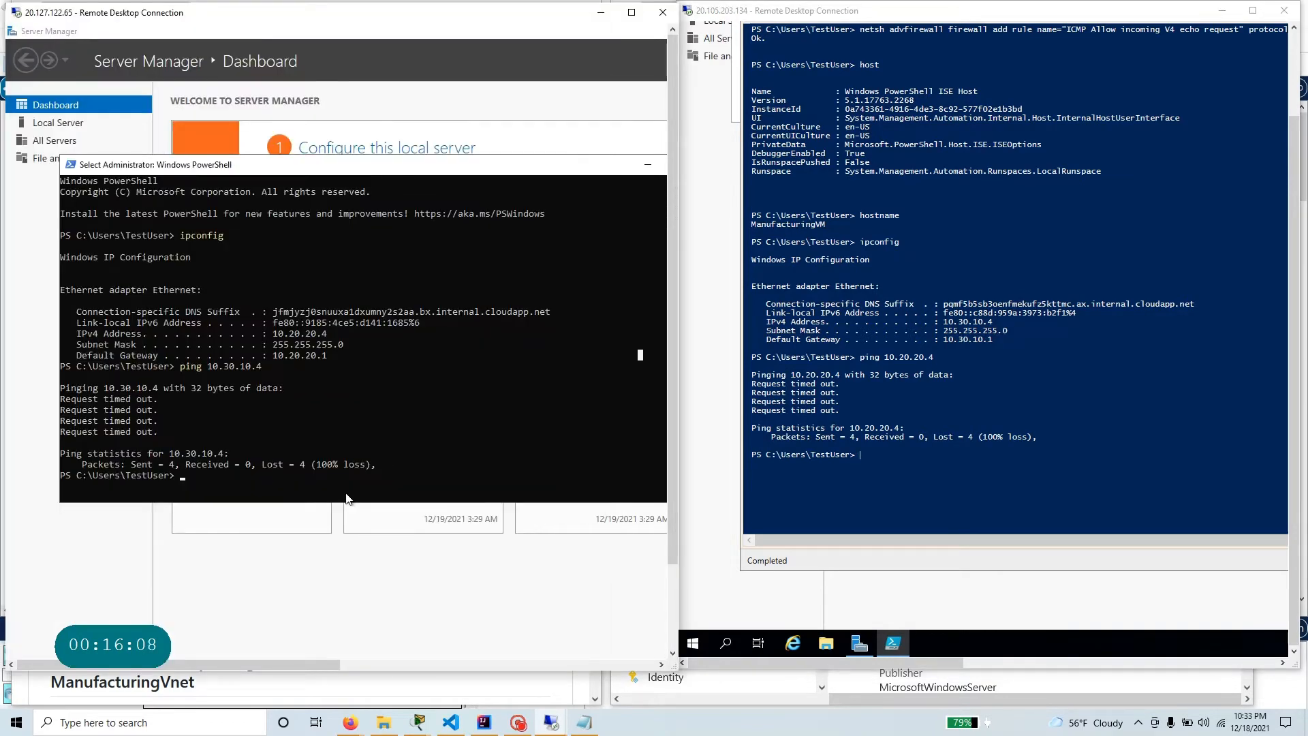
pyautogui.click(252, 486)
pyautogui.write('test')
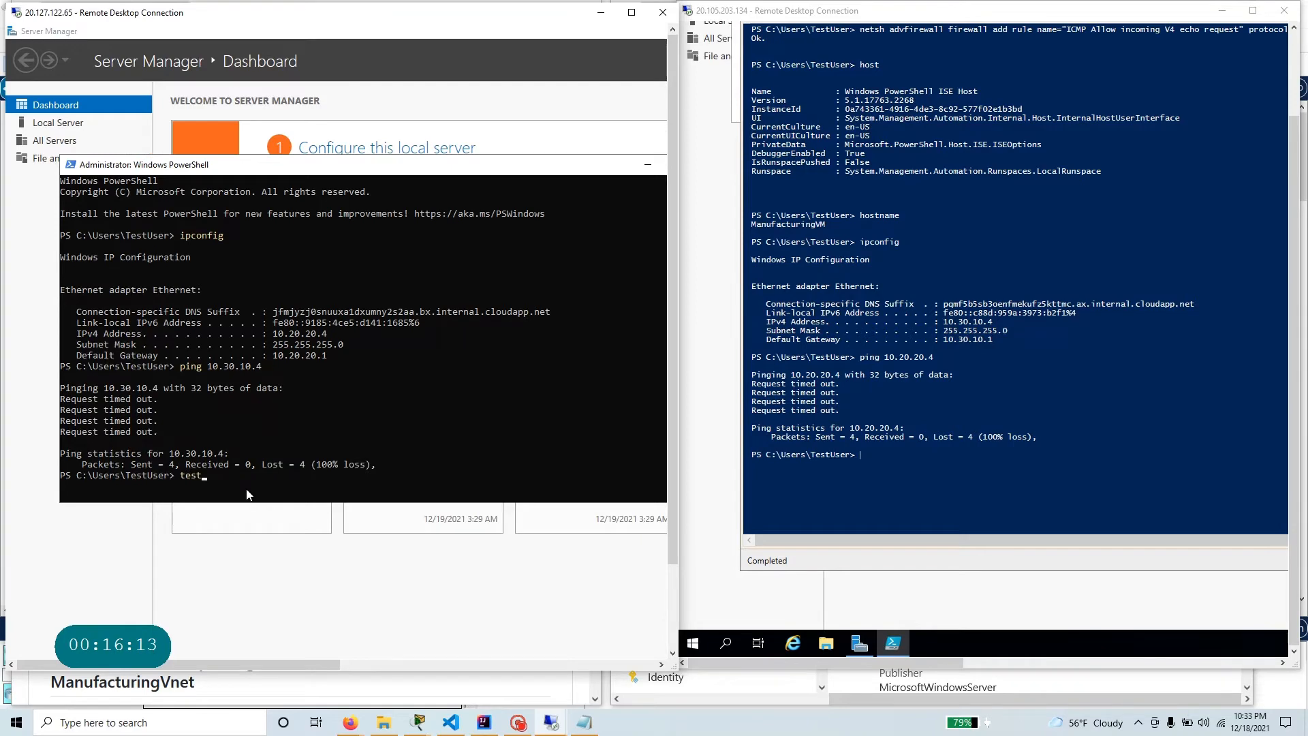
pyautogui.hotkey('alt', 'Tab')
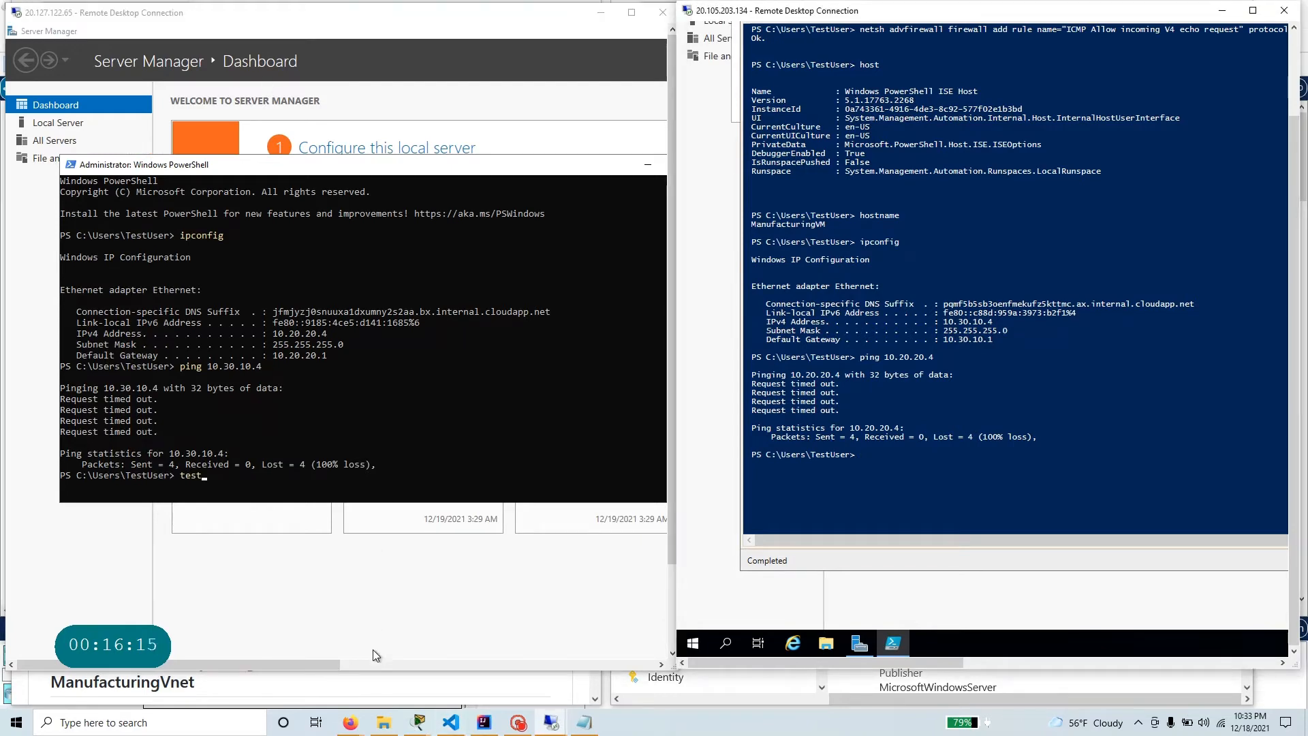
# Copy the Test-NetConnection command from the lab page again and try to paste it into TestVM1's PowerShell.
pyautogui.moveTo(350, 721)
pyautogui.click(293, 615)
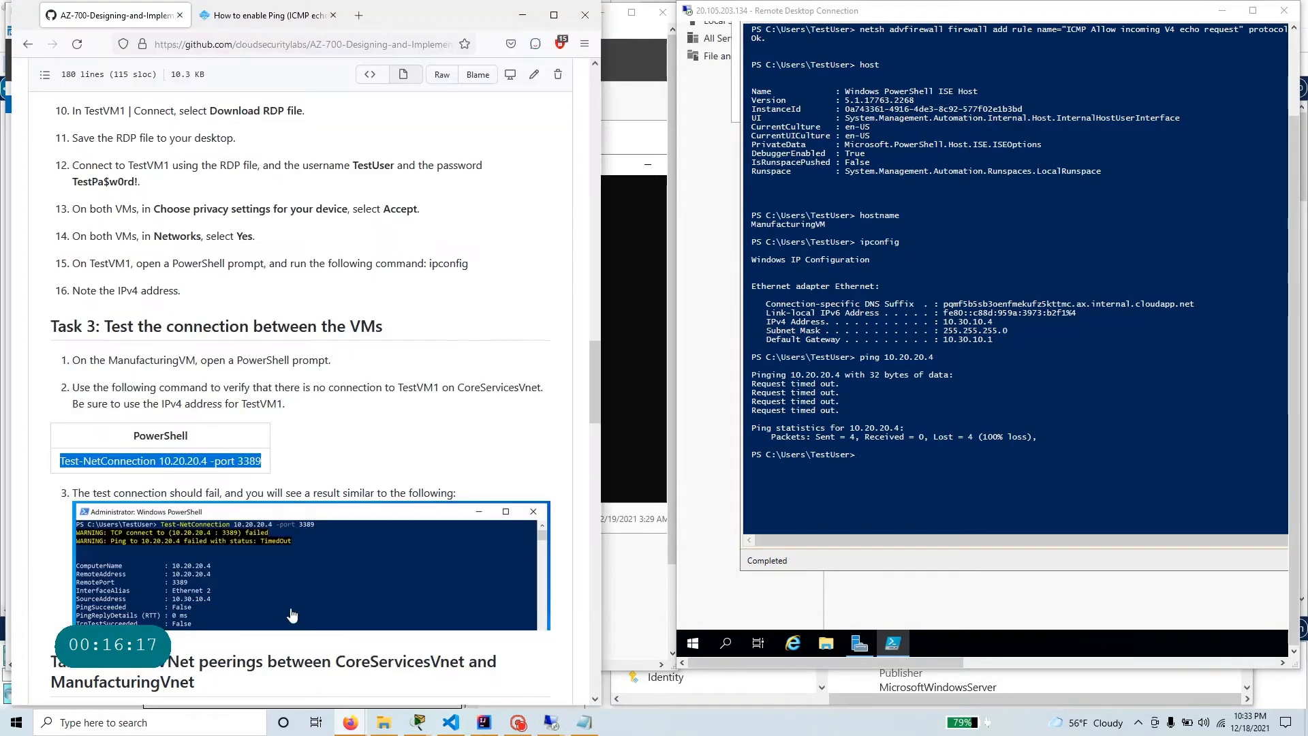
pyautogui.rightClick(235, 461)
pyautogui.click(262, 479)
pyautogui.click(626, 475)
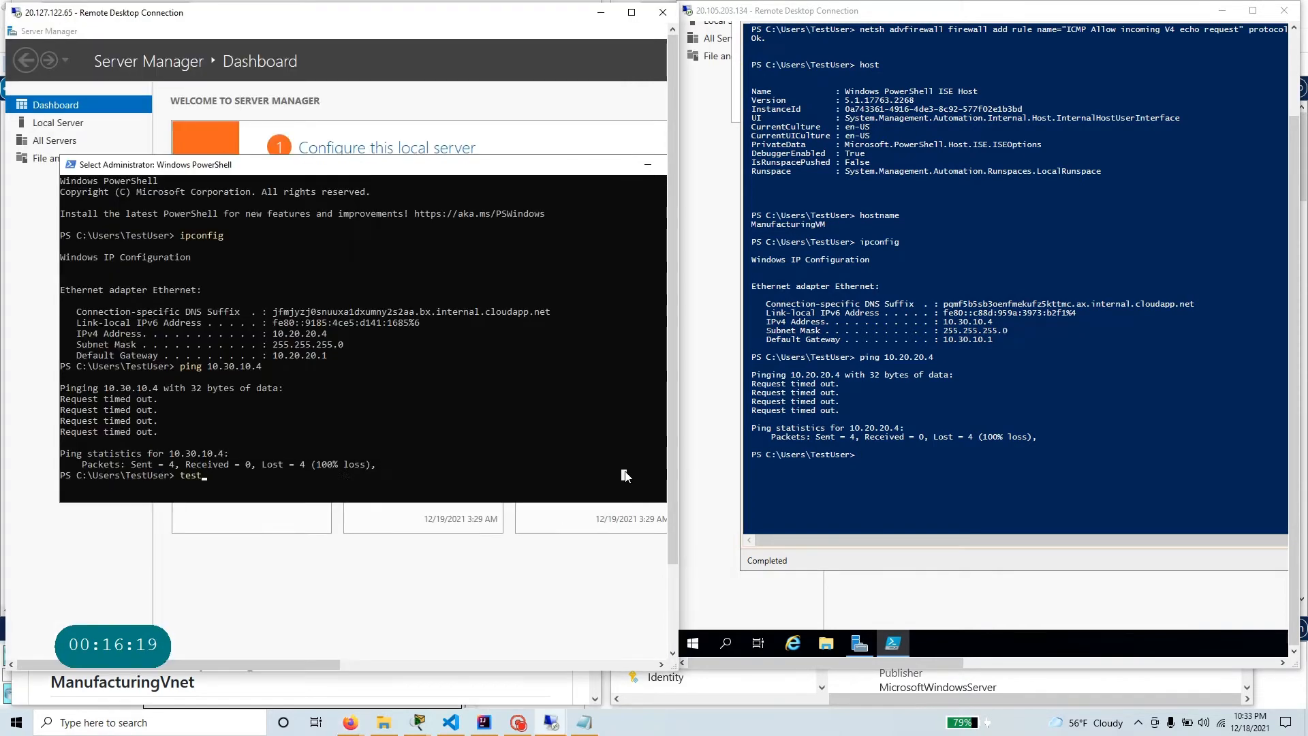
pyautogui.press('Escape')
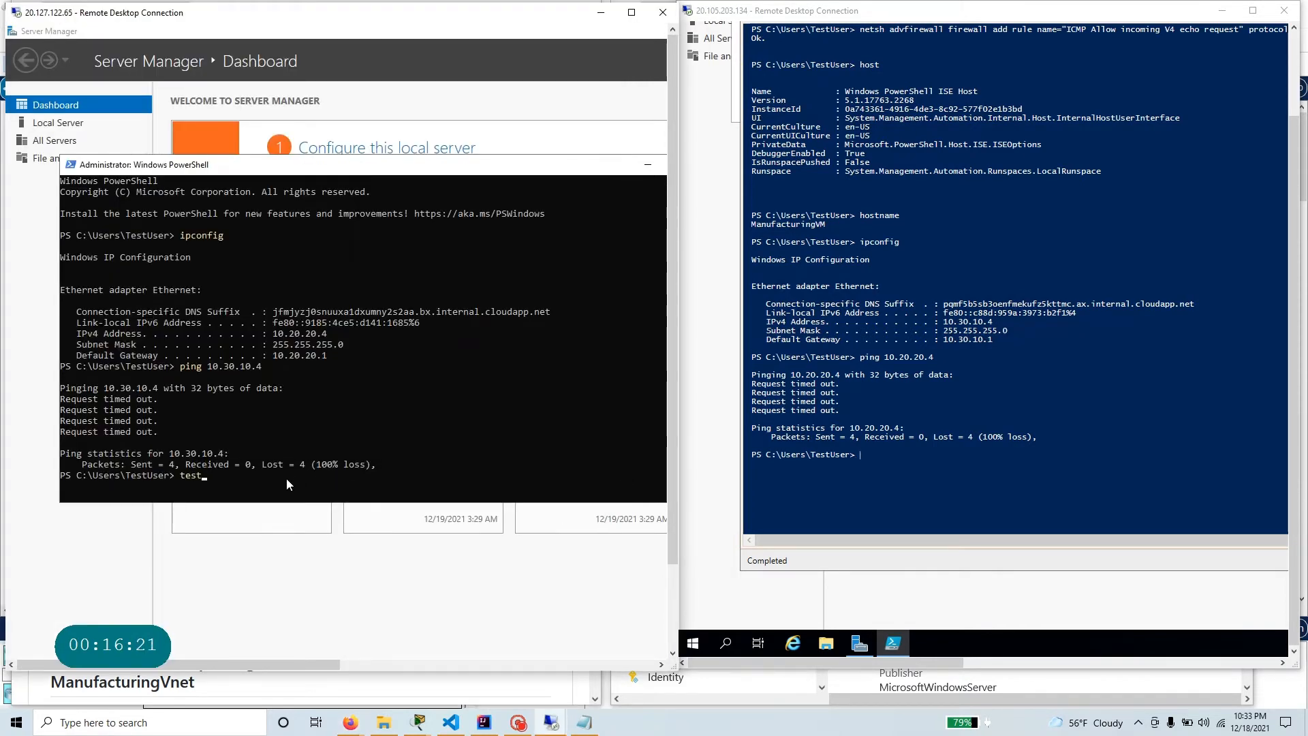
pyautogui.rightClick(224, 164)
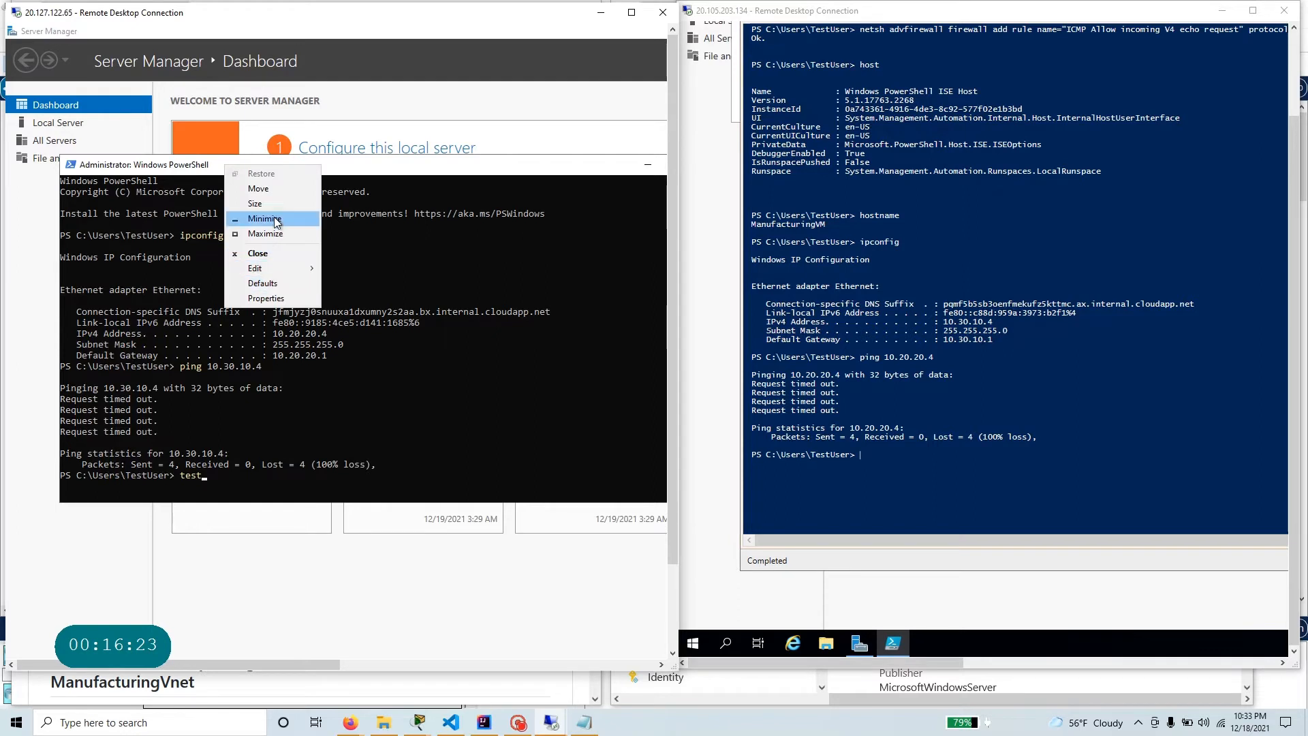
pyautogui.moveTo(285, 272)
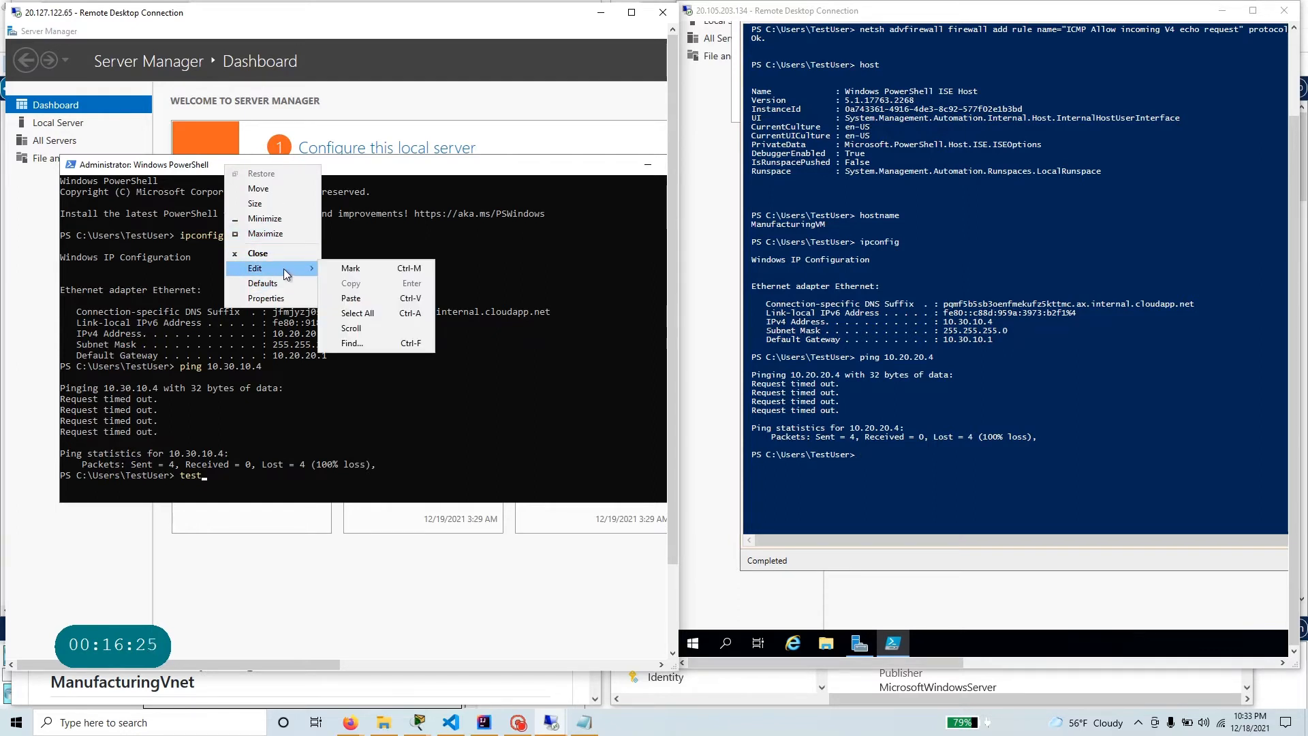
pyautogui.click(354, 297)
pyautogui.click(215, 483)
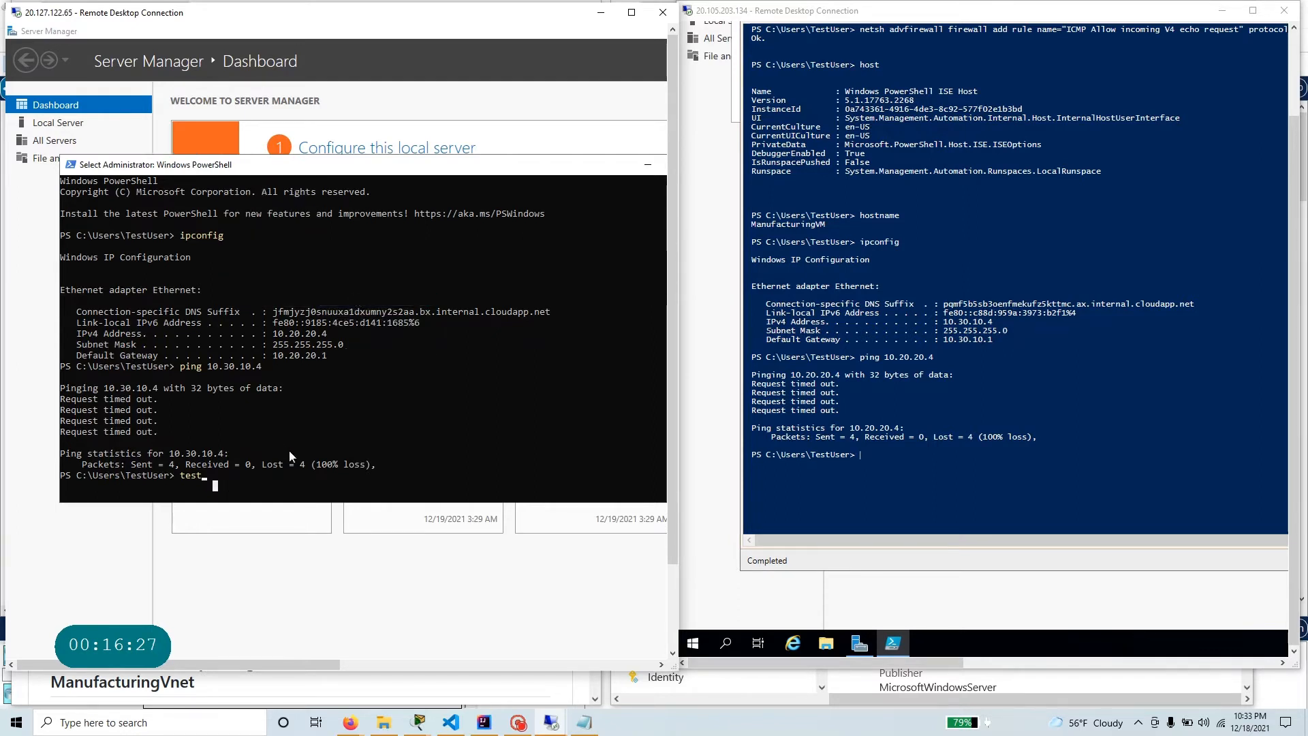
# Replace the partial entry at TestVM1's PowerShell prompt with Test-NetConnection, and return to the lab instructions for its parameters.
pyautogui.moveTo(343, 162); pyautogui.dragTo(403, 160)
pyautogui.hotkey('alt', 'Tab')
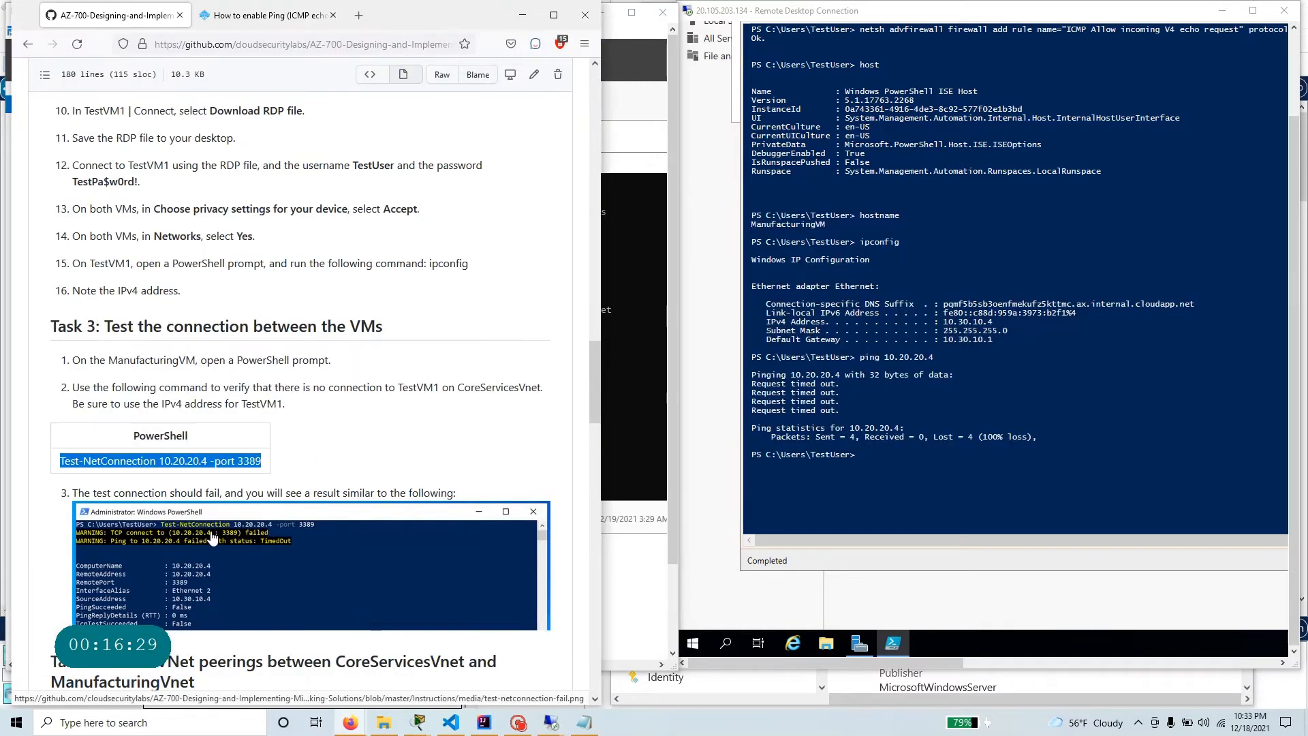
pyautogui.hotkey('alt', 'Tab')
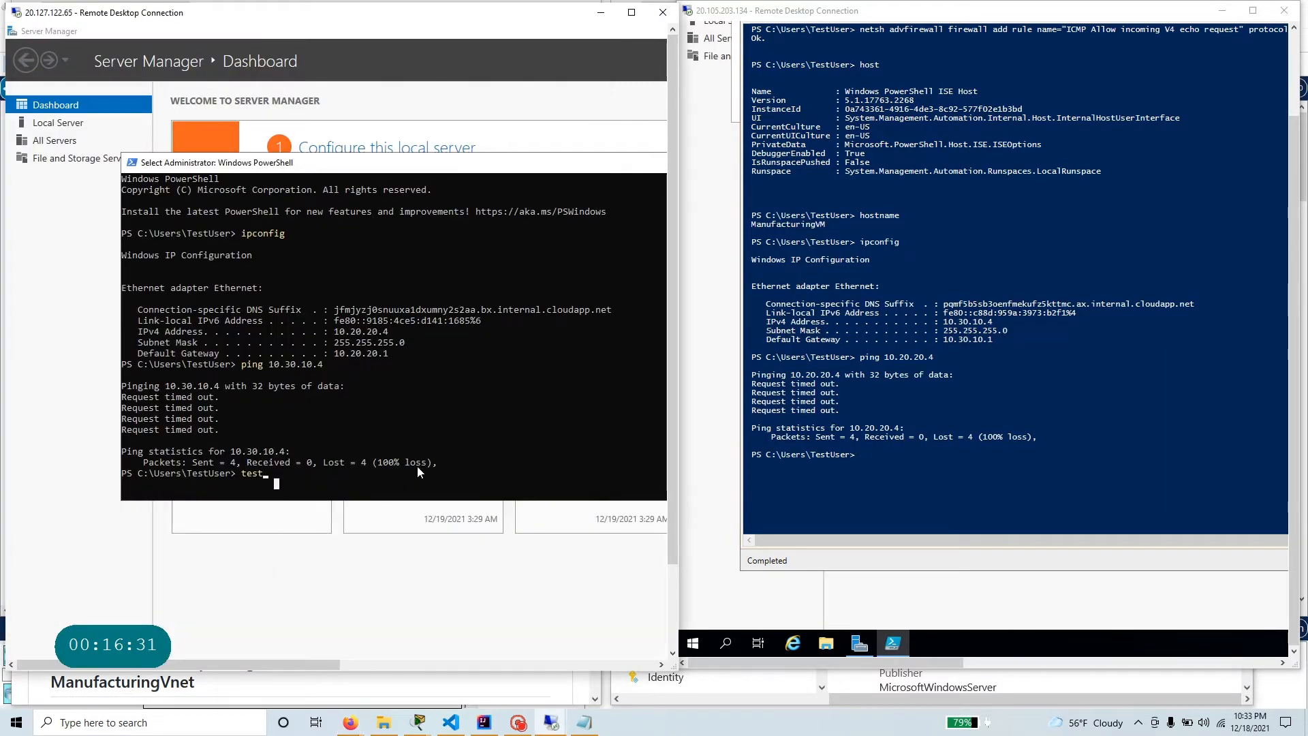
pyautogui.press('Escape')
pyautogui.press('BackSpace')
pyautogui.press('BackSpace')
pyautogui.press('BackSpace')
pyautogui.press('BackSpace')
pyautogui.write('Test-Net')
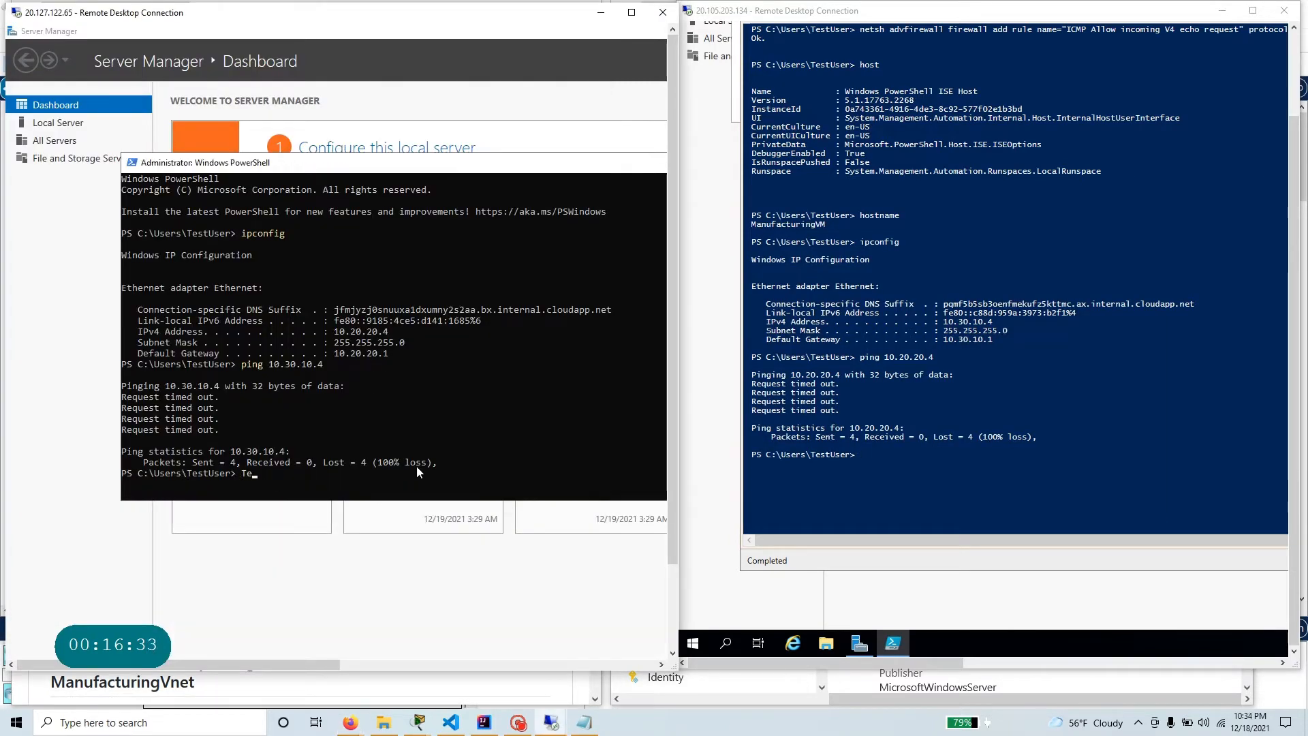
pyautogui.write('c')
pyautogui.press('BackSpace')
pyautogui.write('Connectio')
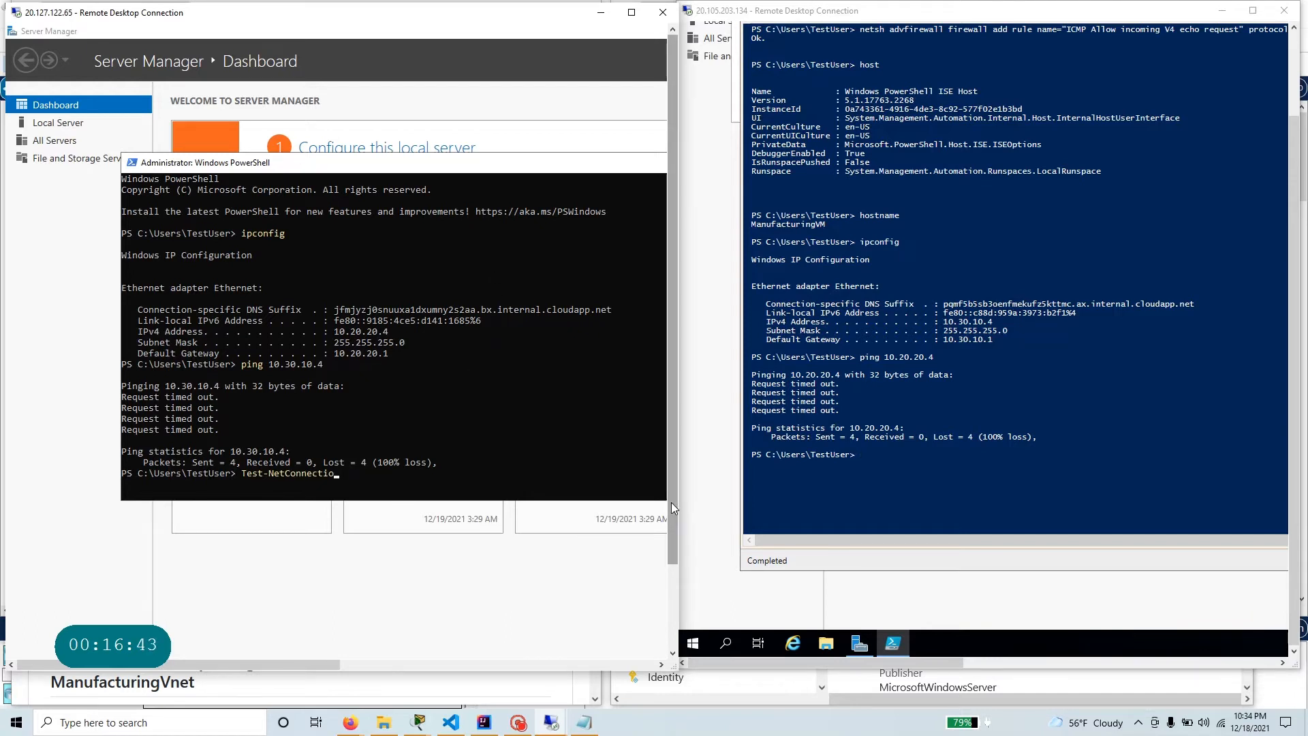
pyautogui.write('n')
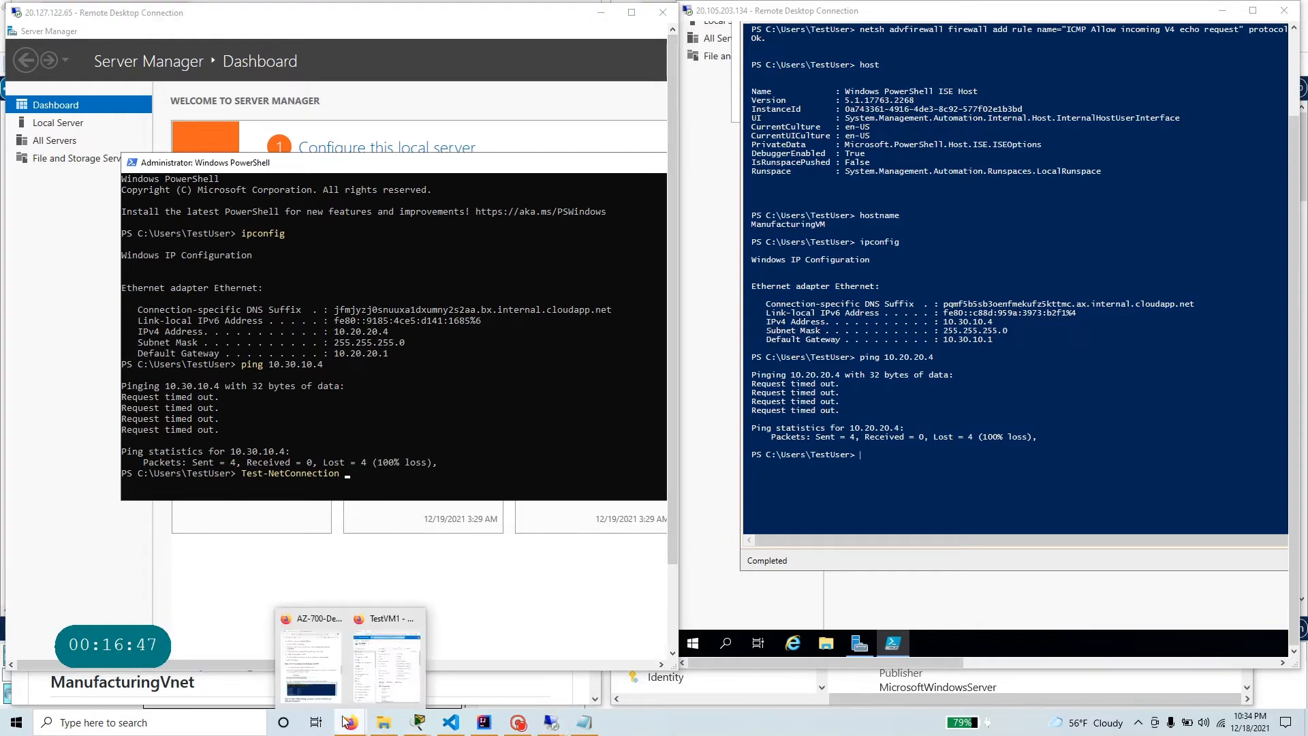
pyautogui.click(301, 665)
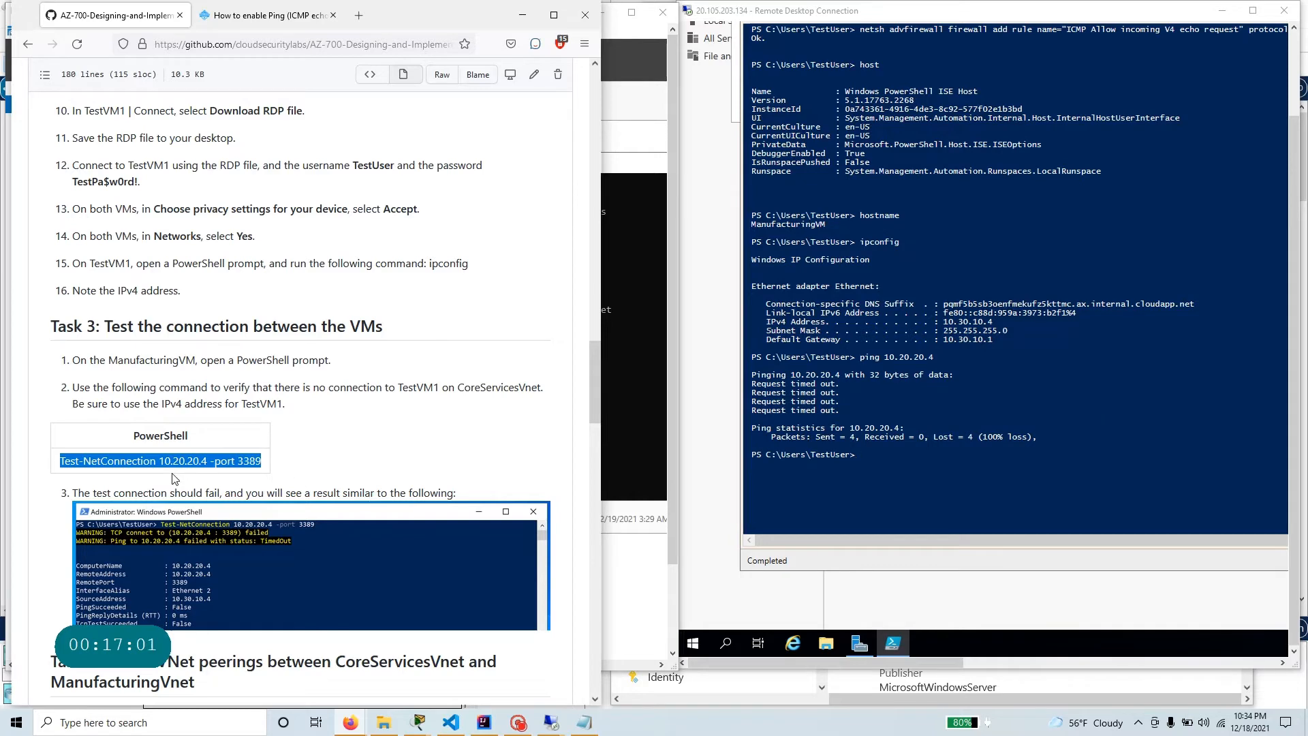
# Switch back to the TestVM1 session and run Test-NetConnection 10.20.20.4 -port 3389 in its PowerShell.
pyautogui.hotkey('alt', 'Tab')
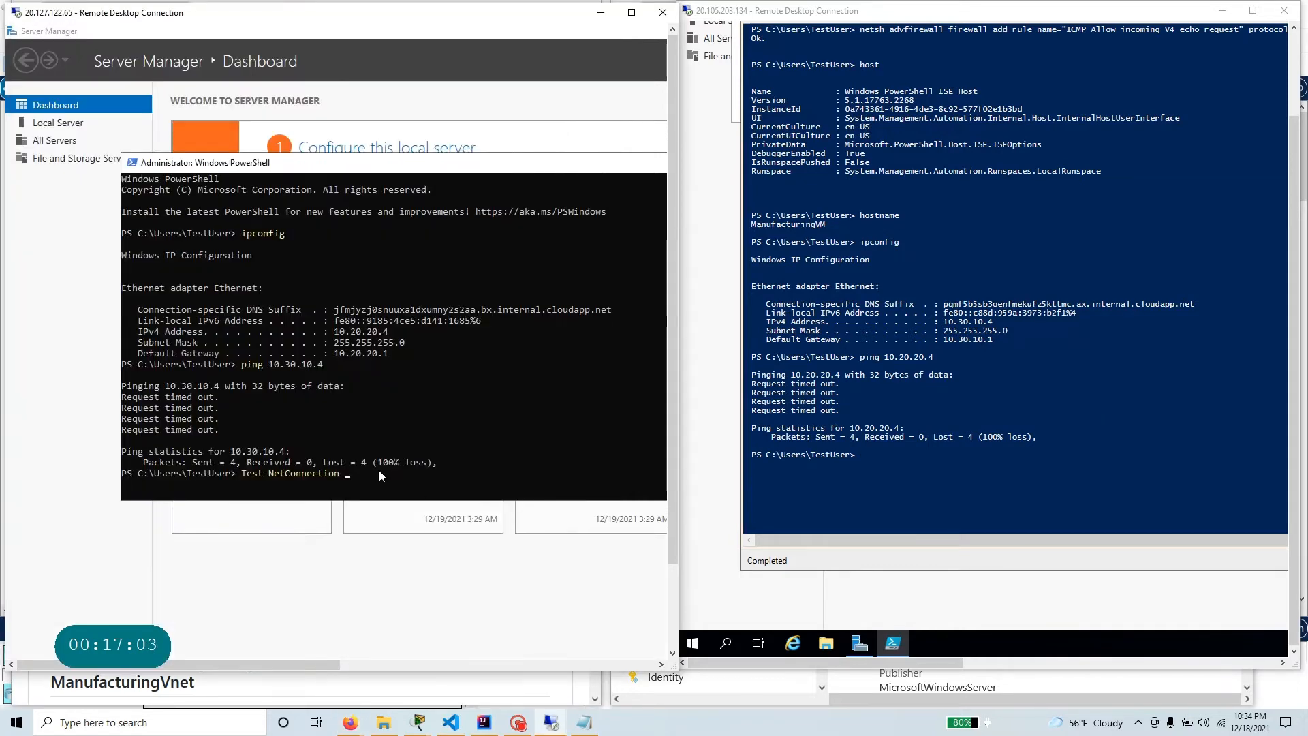
pyautogui.write('.20.20')
pyautogui.write('.4')
pyautogui.write(' -pon')
pyautogui.write('t ')
pyautogui.write('3389')
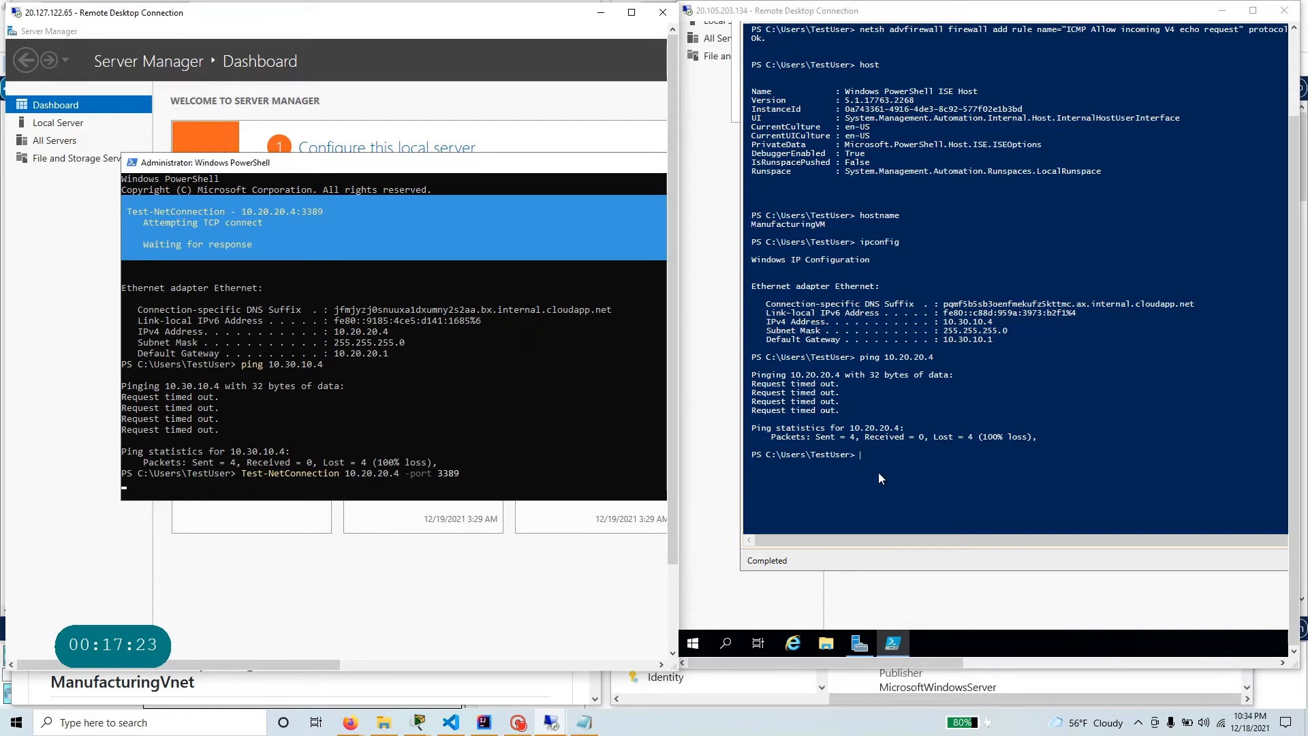
# Return to the lab instructions and check in Task 3, step 1, which VM the connection test has to run from.
pyautogui.click(890, 459)
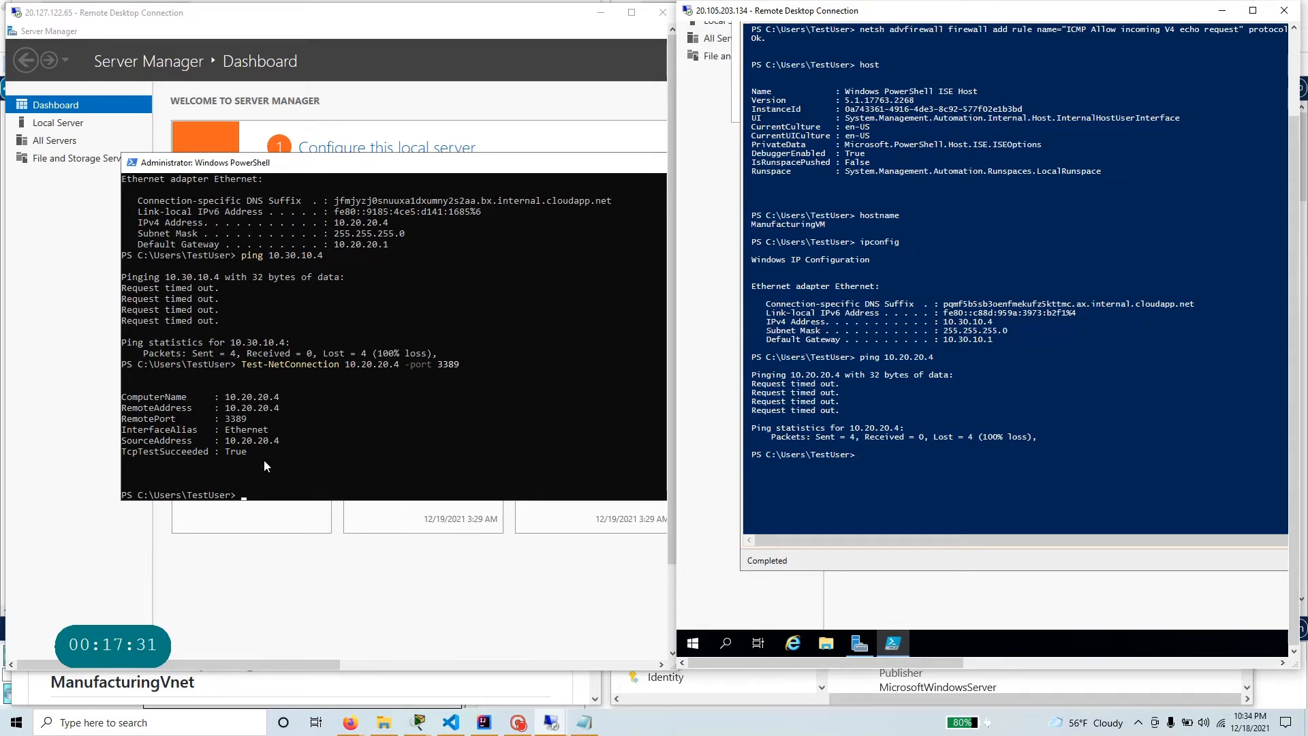
pyautogui.click(301, 452)
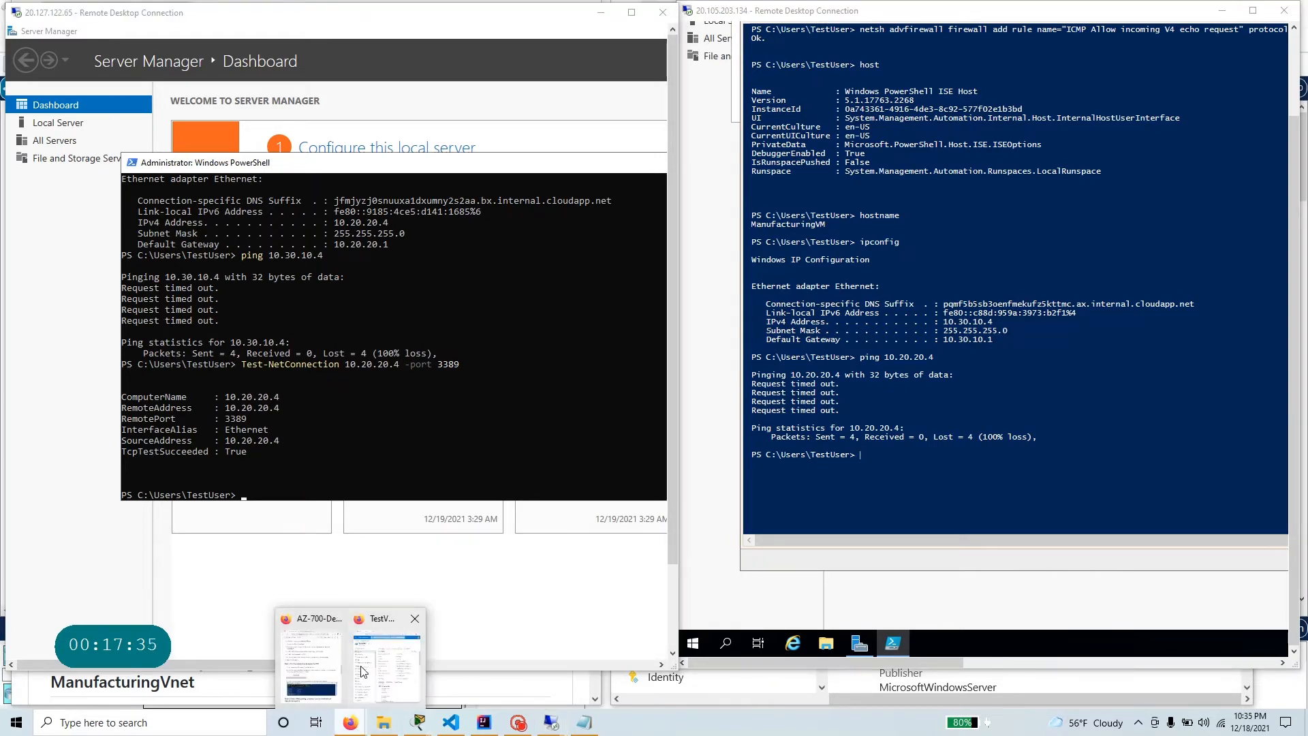
pyautogui.click(342, 673)
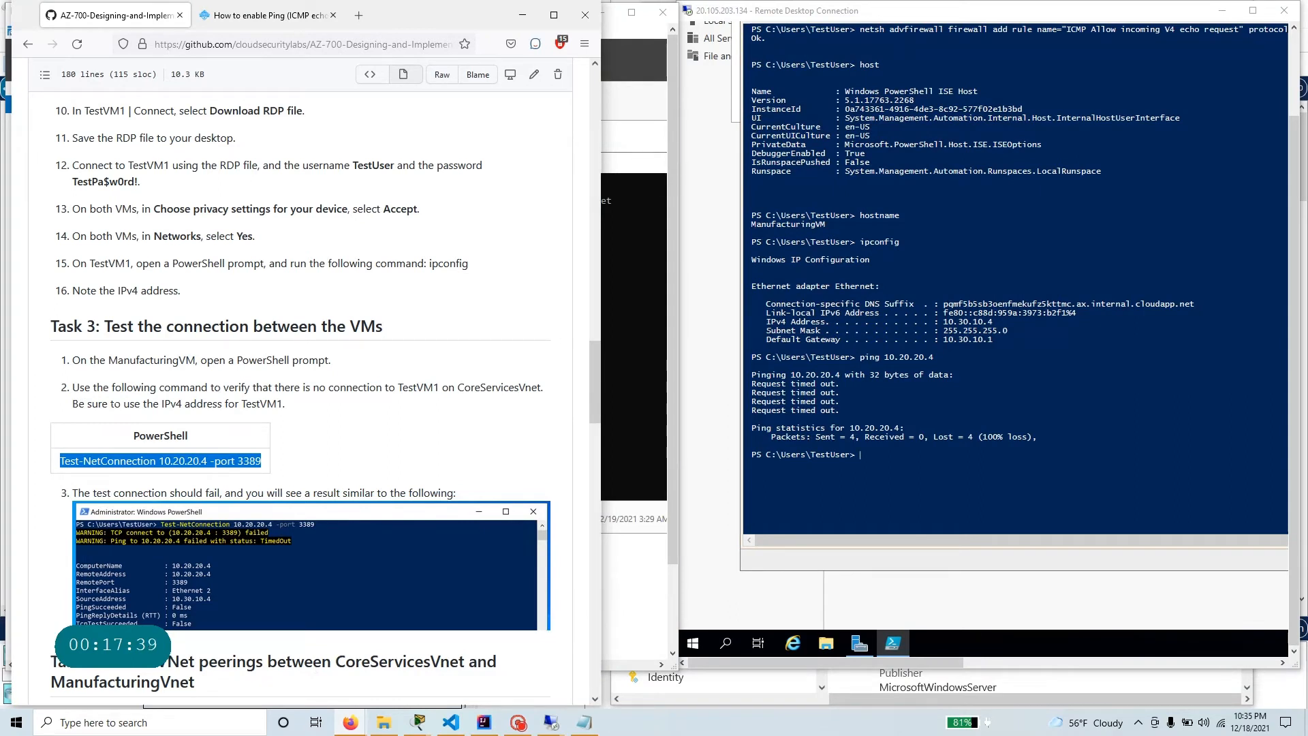
pyautogui.click(196, 361)
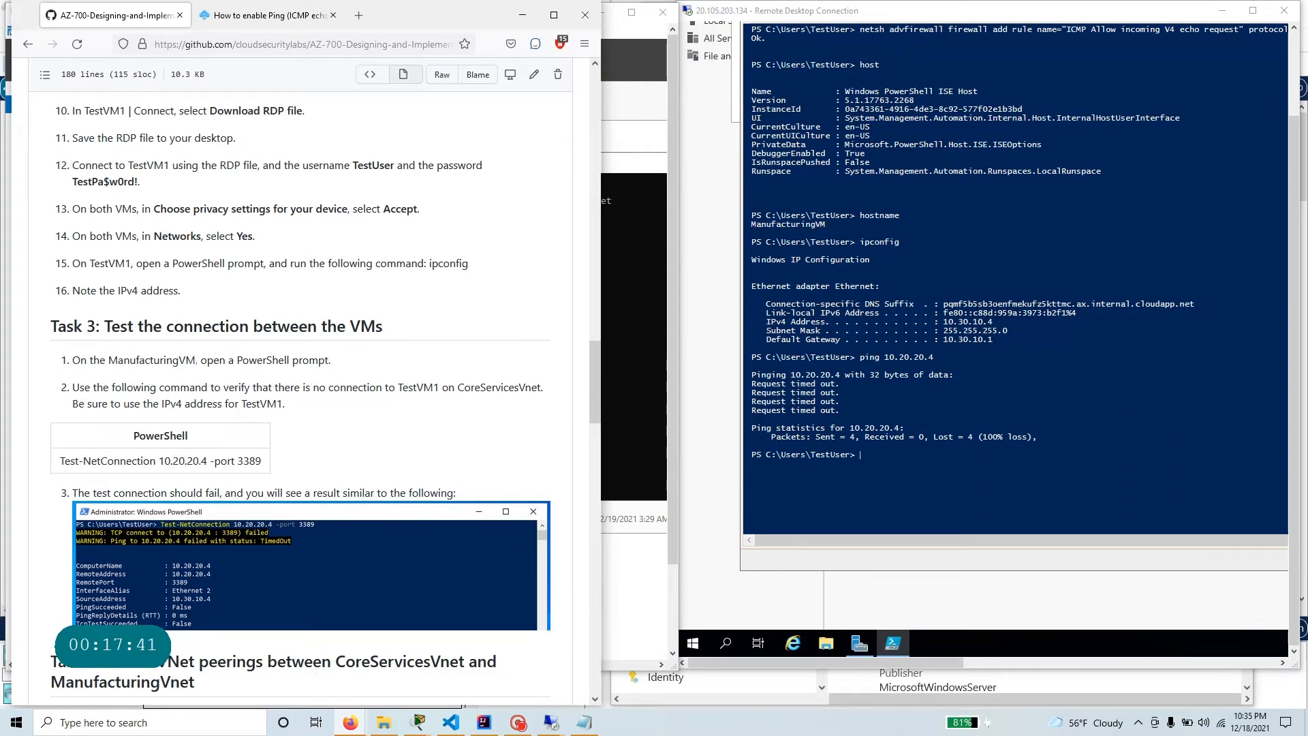
pyautogui.moveTo(197, 361); pyautogui.dragTo(100, 361)
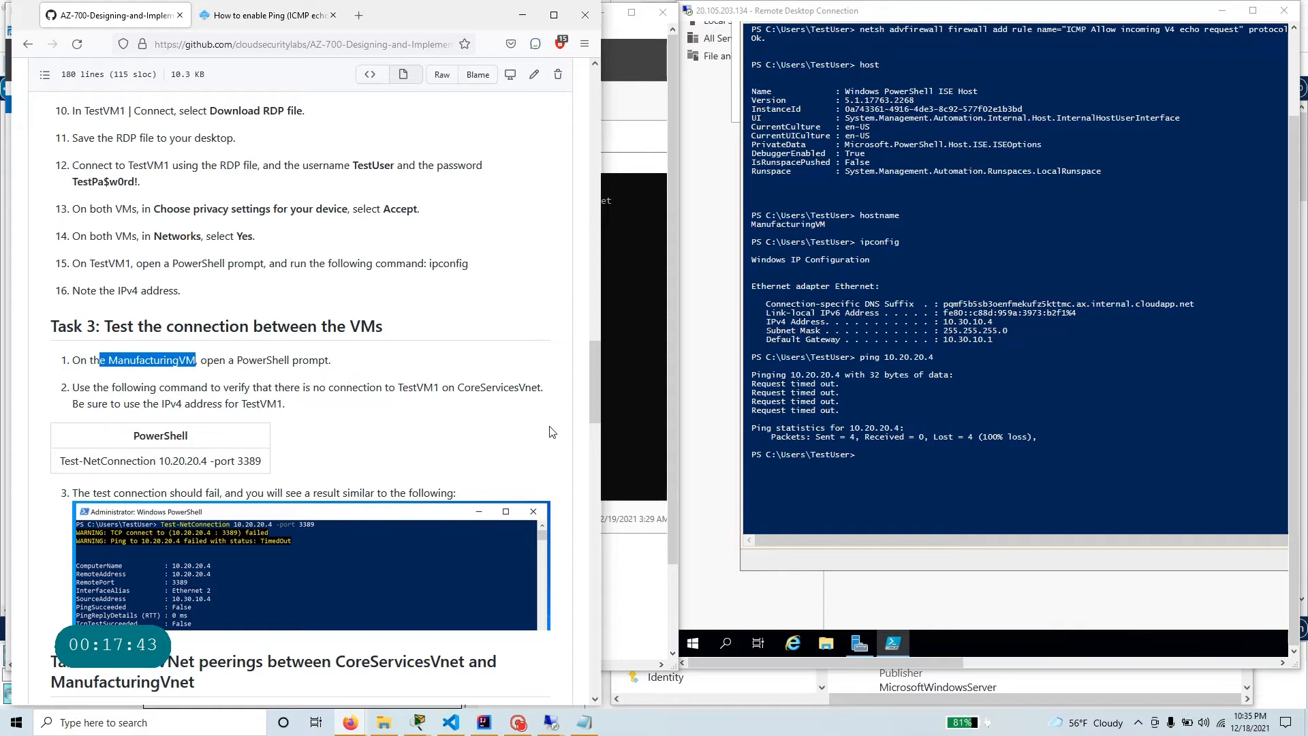
# Enter Test-NetConnection 10.20.20.4 at ManufacturingVM's PowerShell prompt without running it.
pyautogui.click(924, 465)
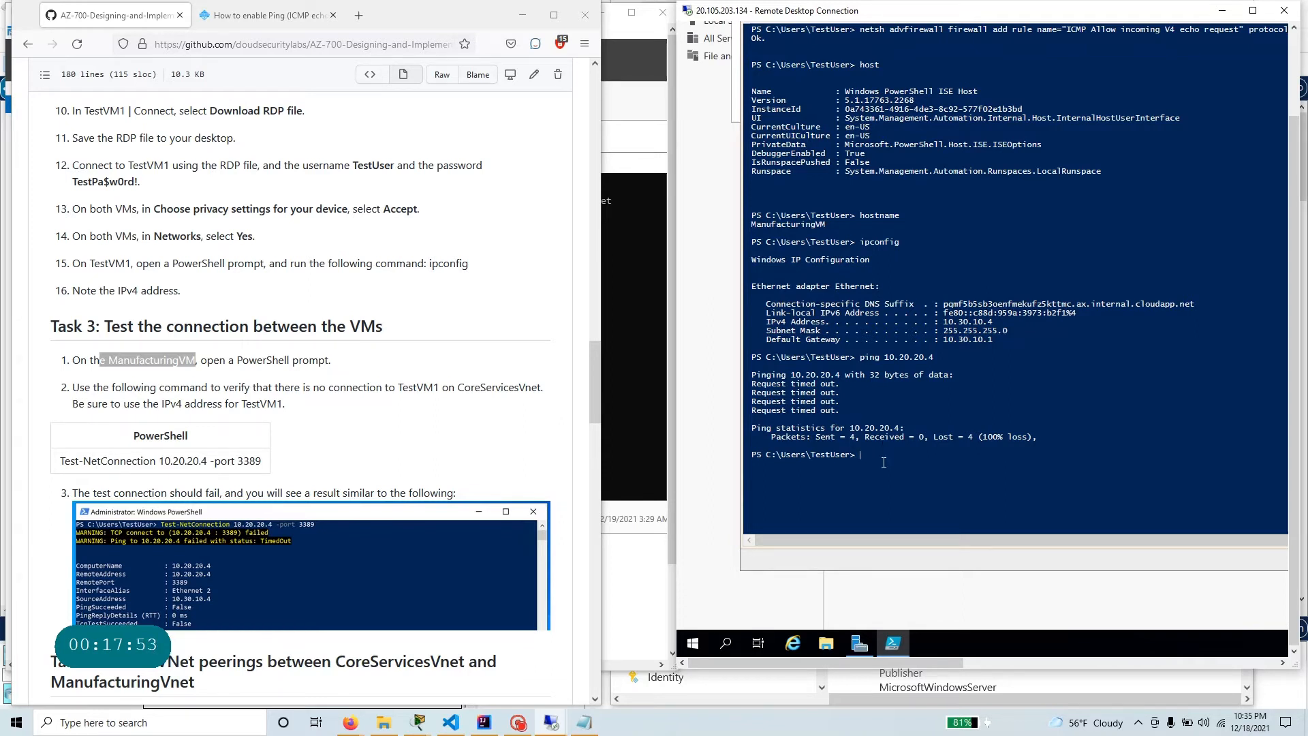
pyautogui.write('Test-')
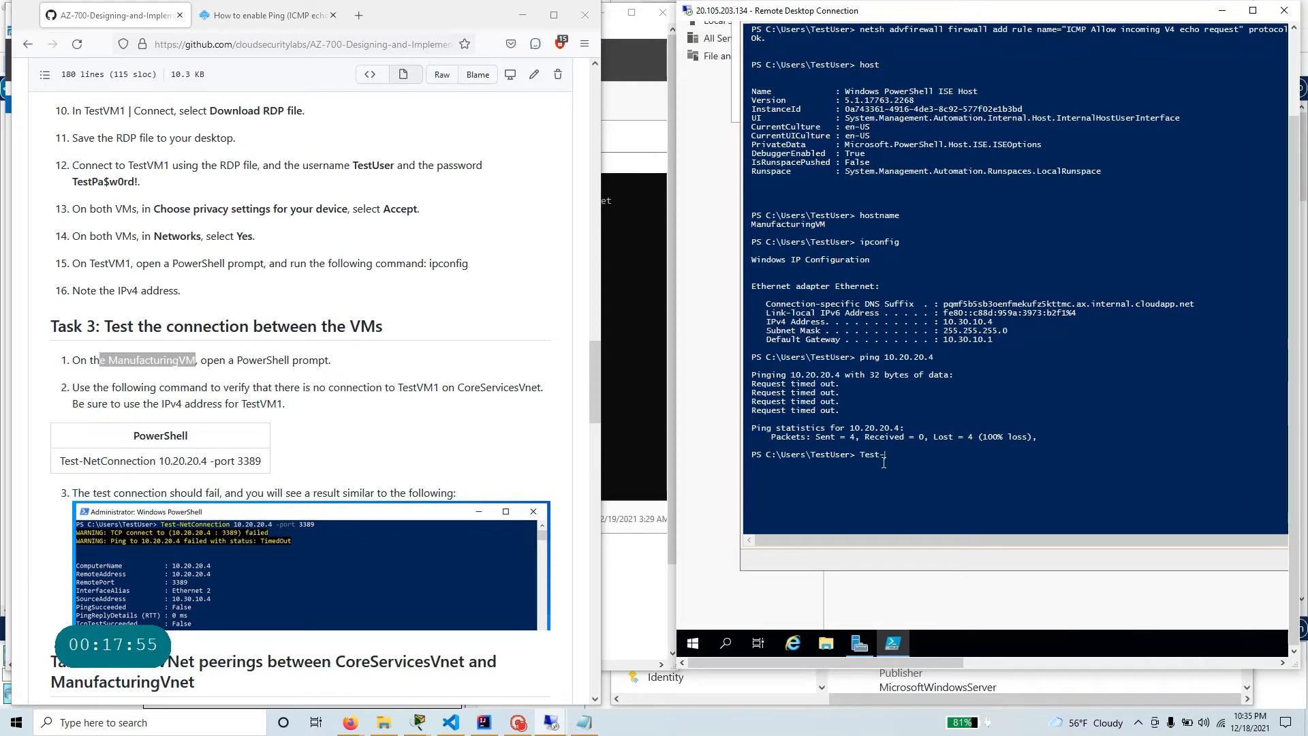
pyautogui.write('NetConnection 10.20.20.4')
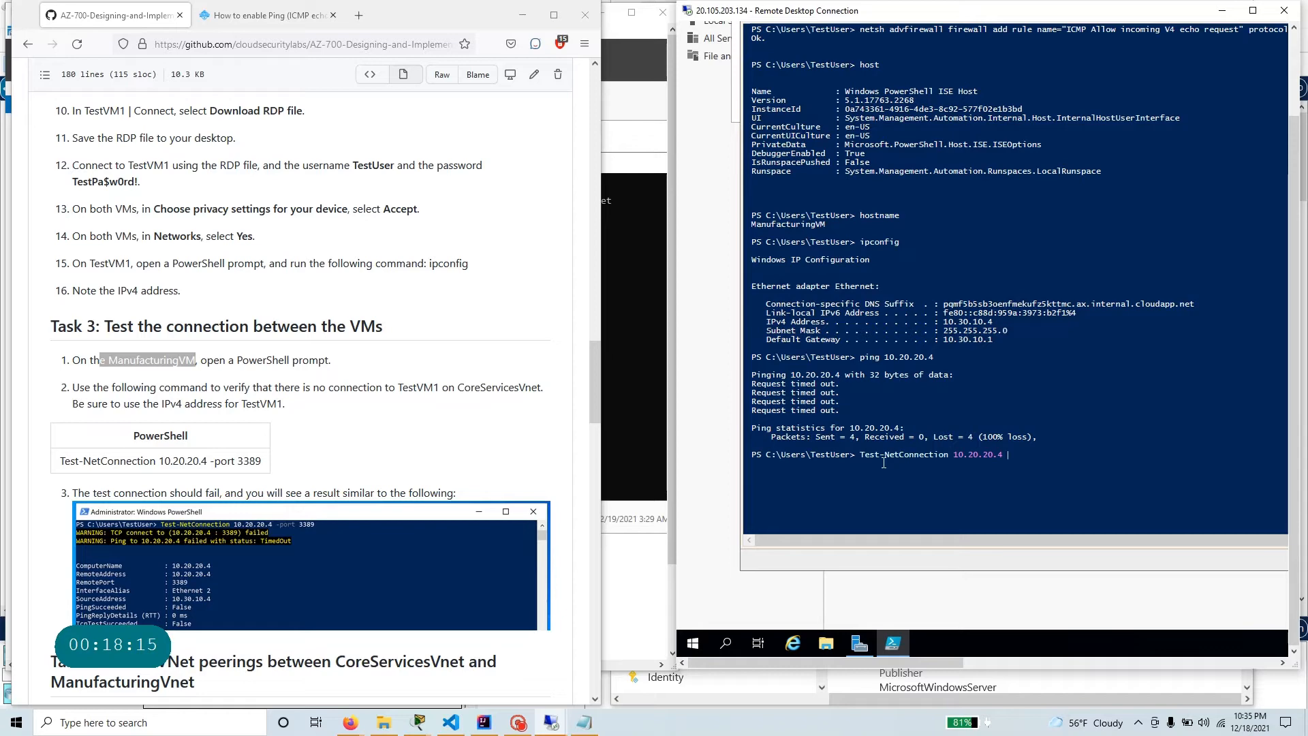
# Run hostname in the PowerShell window of the 20.127.122.65 session to check which VM it is.
pyautogui.click(612, 442)
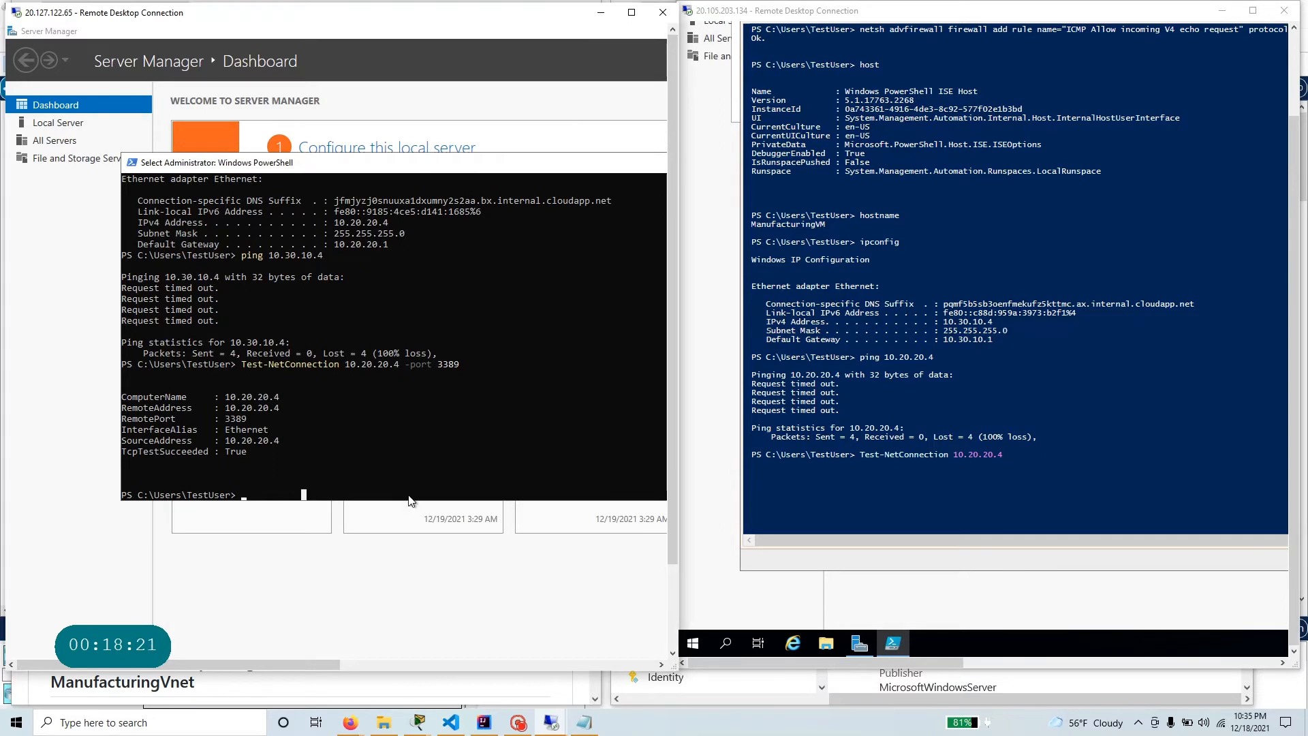
pyautogui.write('hostnam')
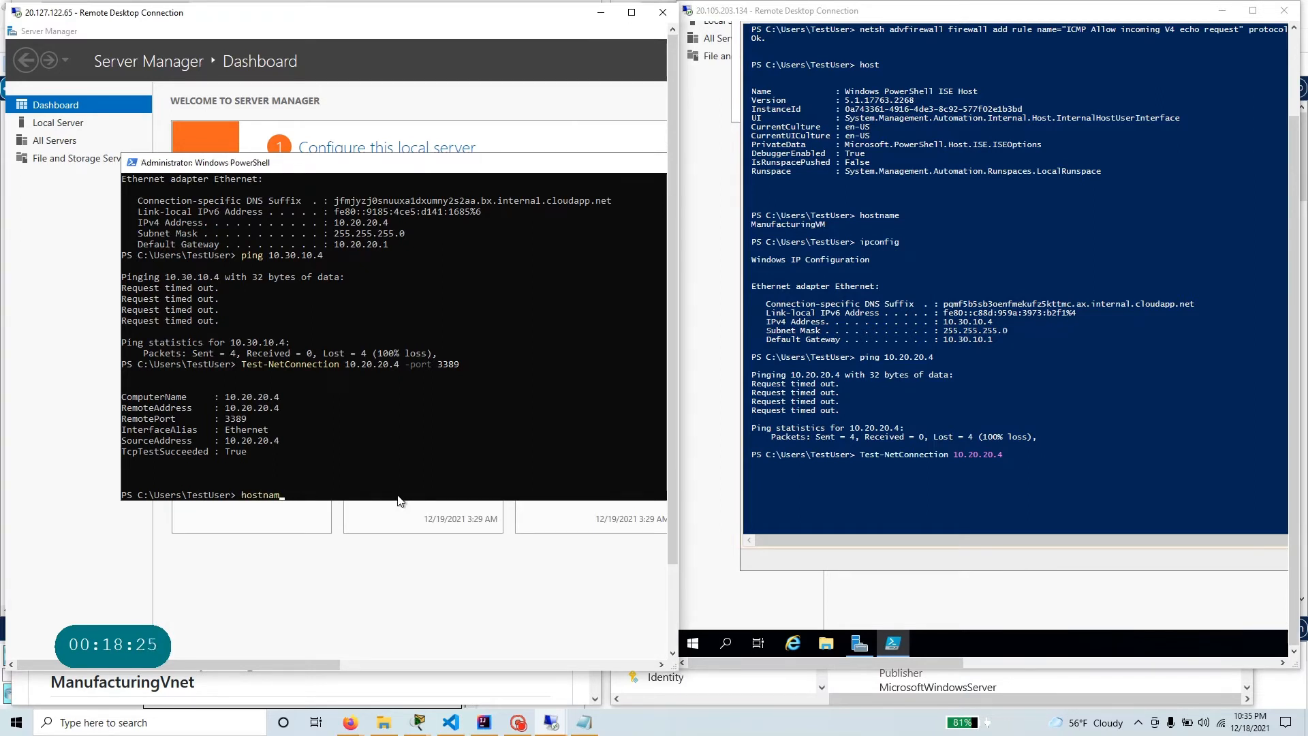
pyautogui.press('Return')
pyautogui.write('hostname')
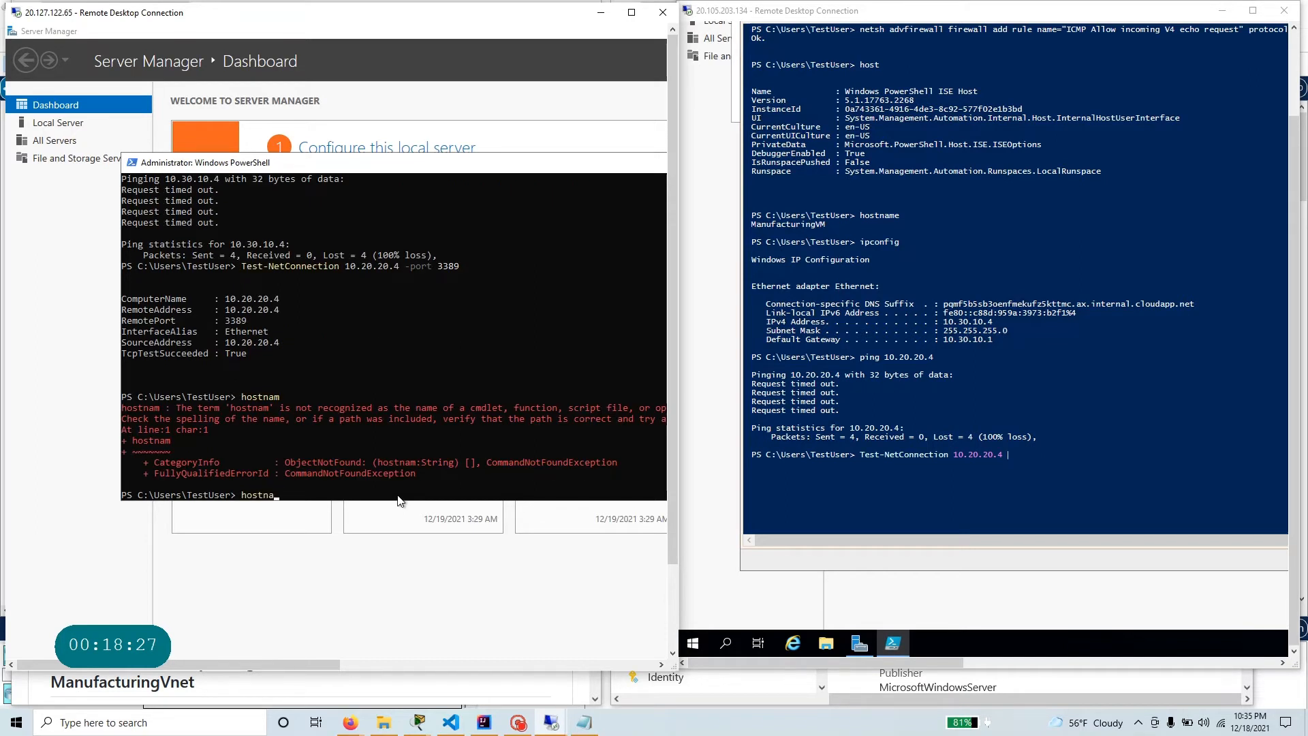
pyautogui.press('Return')
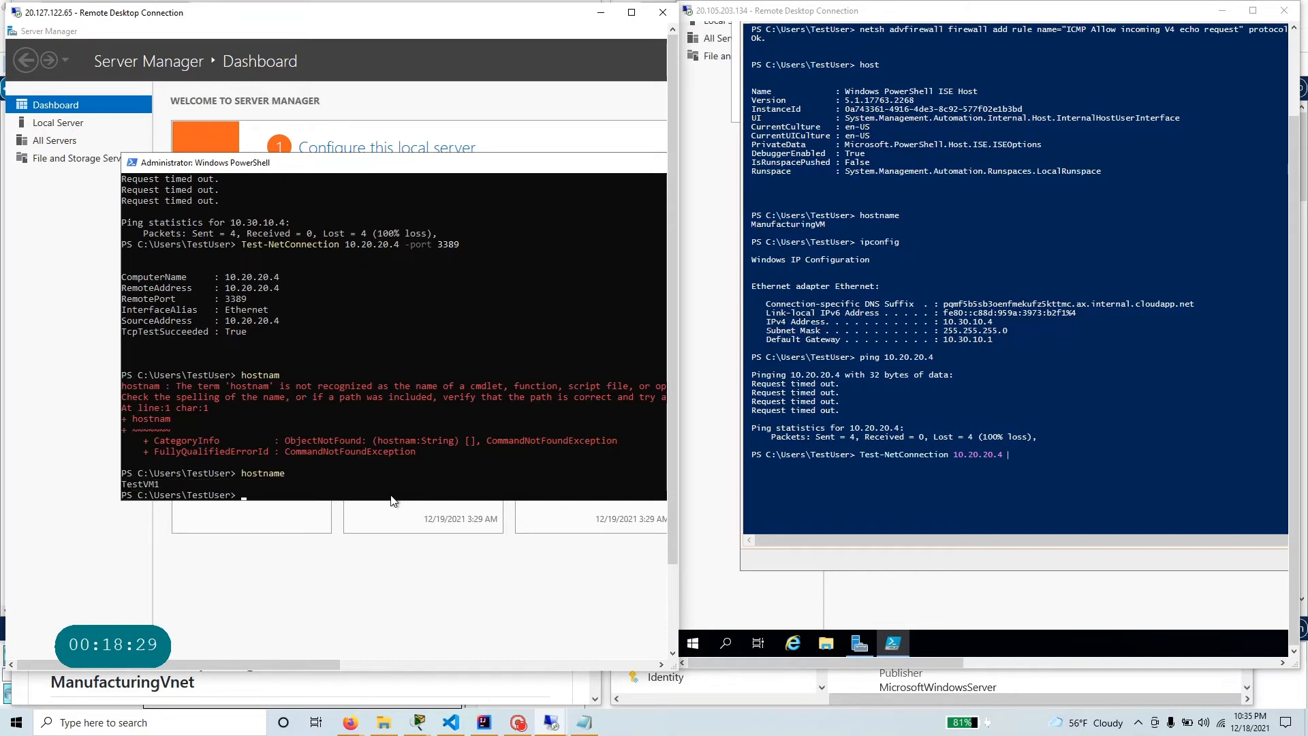
pyautogui.moveTo(164, 488); pyautogui.dragTo(104, 491)
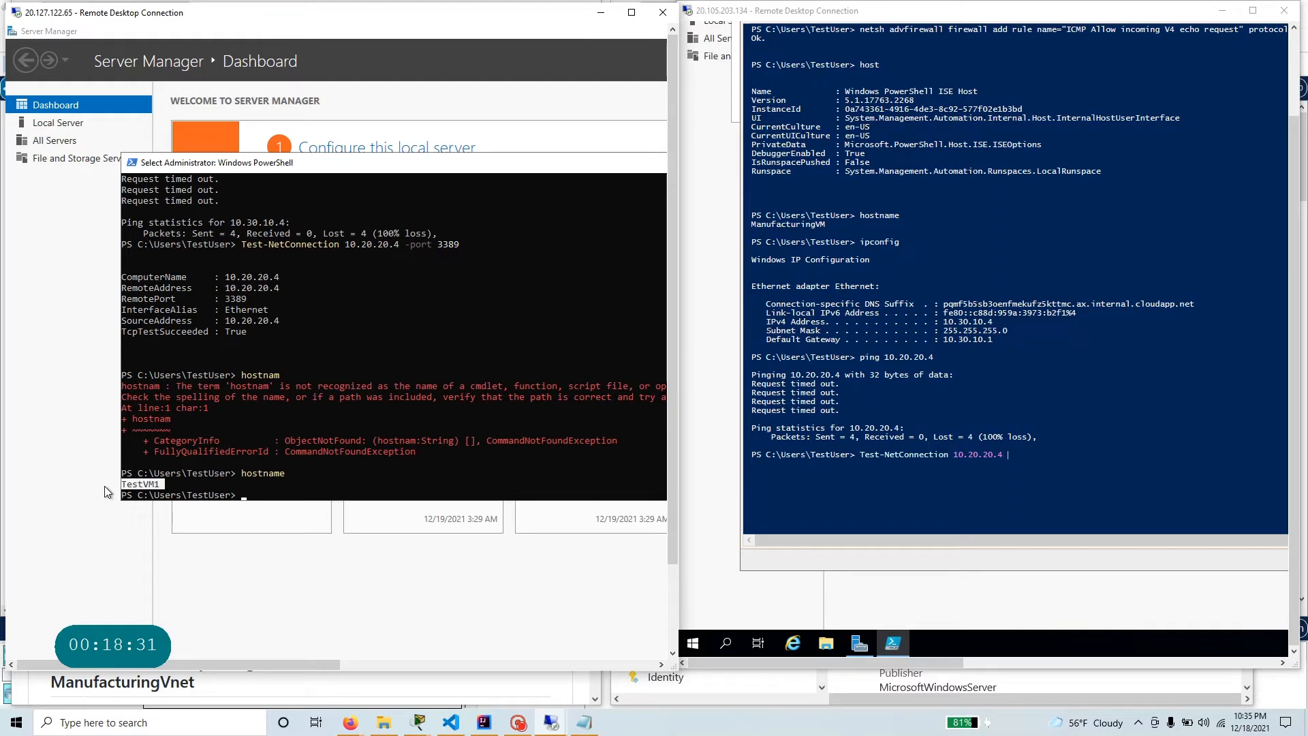
pyautogui.click(325, 494)
# Check ManufacturingVM's IPv4 address in its ipconfig output and recall the previous Test-NetConnection command at TestVM1's prompt.
pyautogui.click(994, 318)
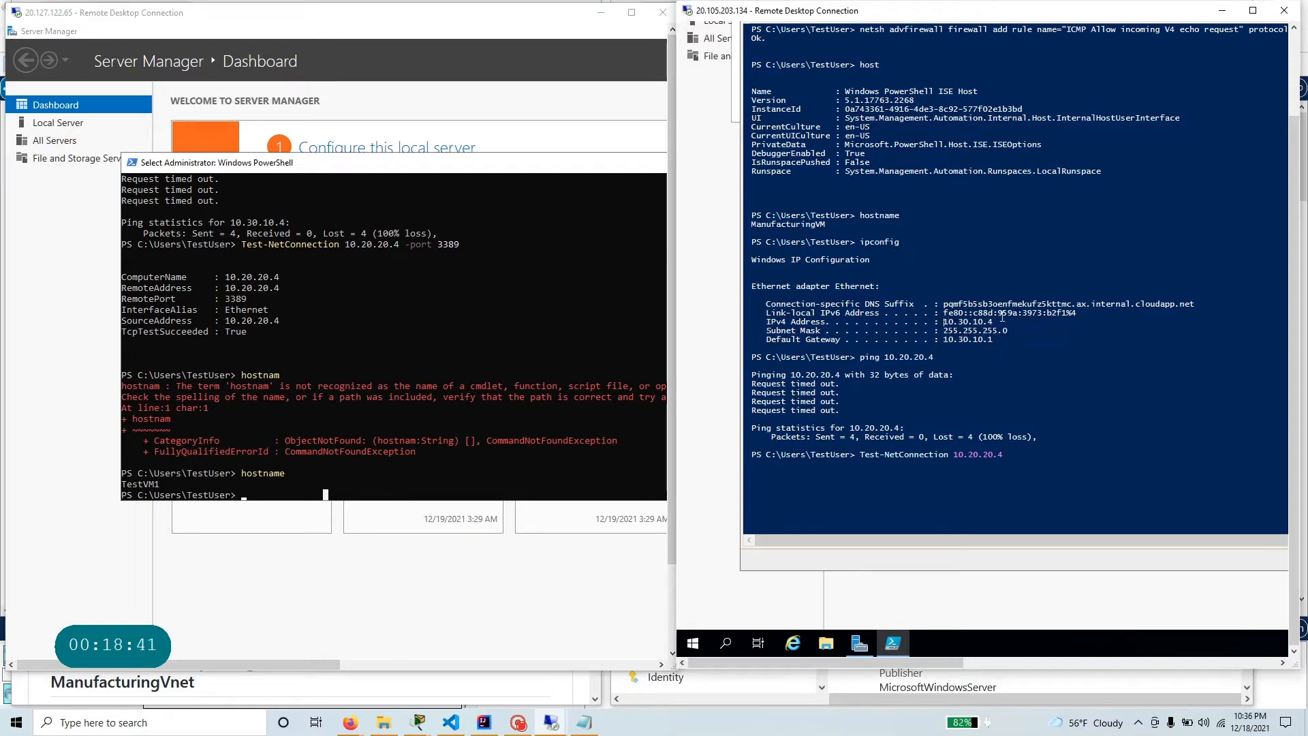
pyautogui.moveTo(946, 322); pyautogui.dragTo(1008, 314)
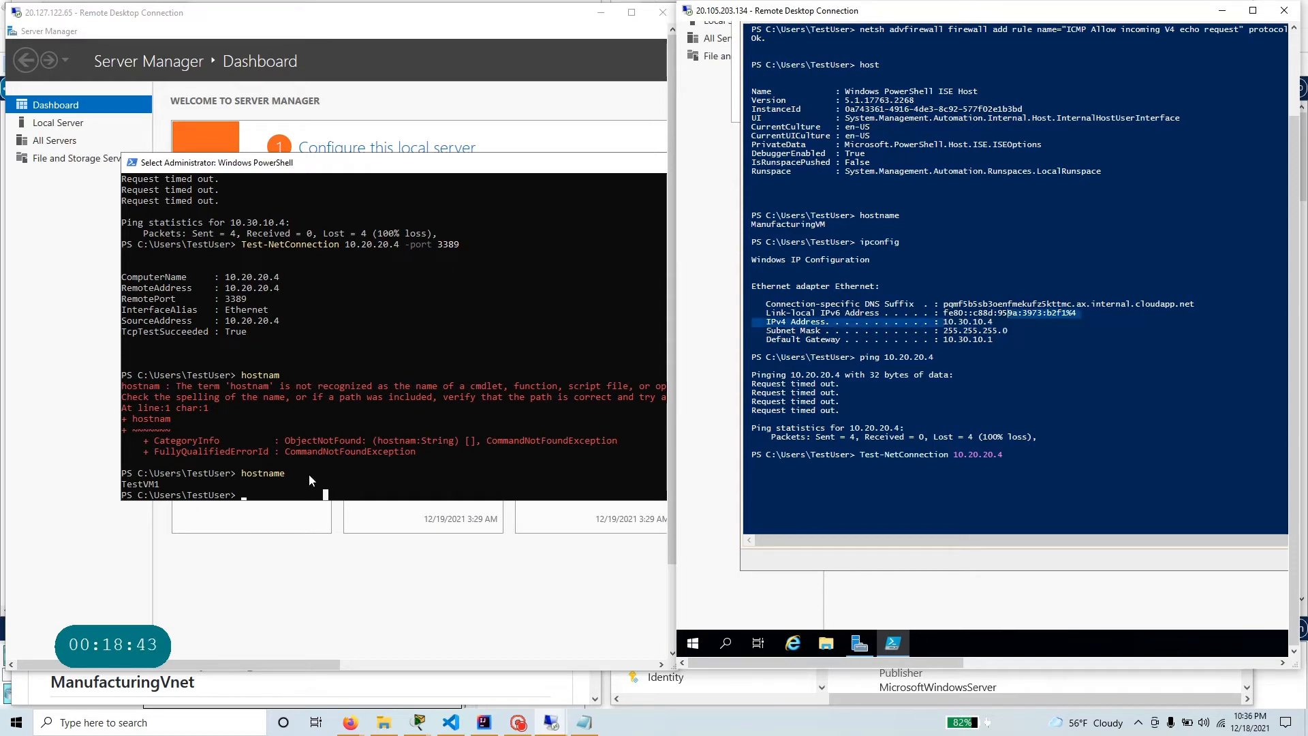
pyautogui.click(311, 475)
pyautogui.press('Up')
pyautogui.press('Up')
pyautogui.press('Up')
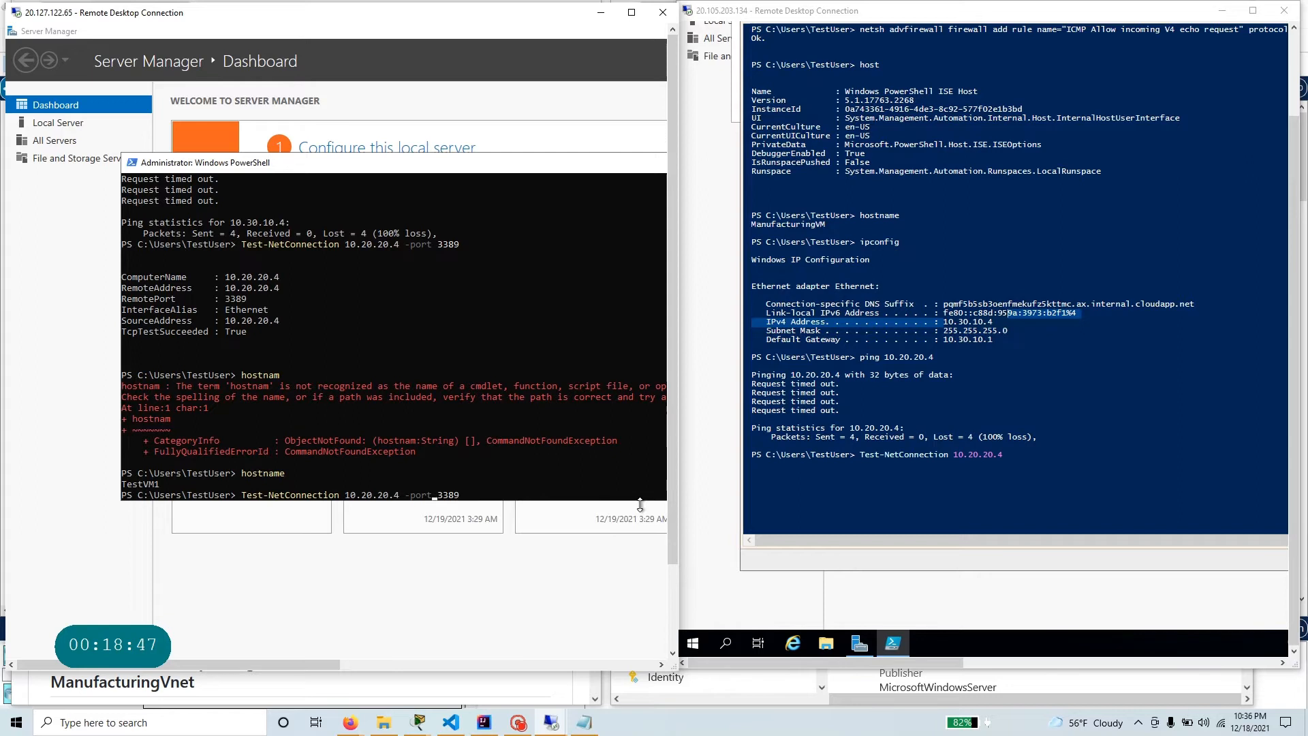
# Check the source address in TestVM1's earlier test output and change the recalled command's target address to 10.30.20.4.
pyautogui.moveTo(258, 333); pyautogui.dragTo(222, 322)
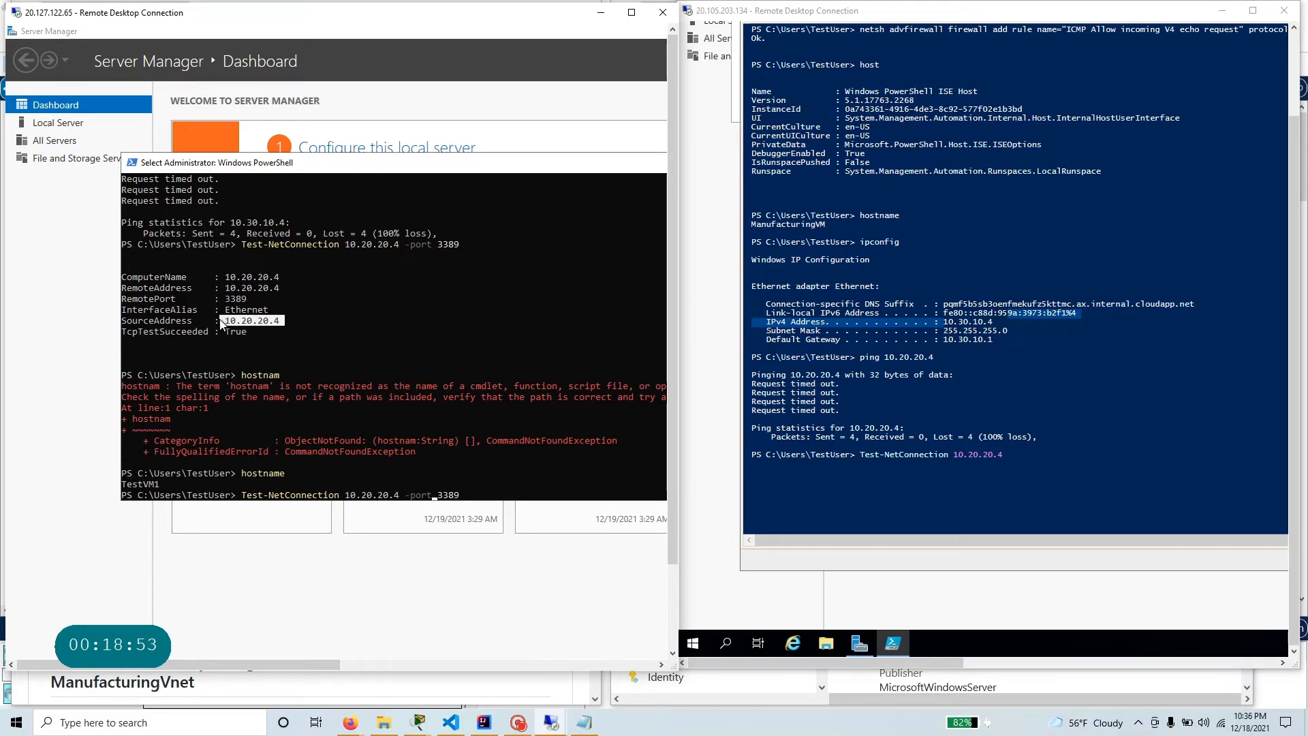
pyautogui.click(436, 496)
pyautogui.press('Escape')
pyautogui.press('Left')
pyautogui.press('Left')
pyautogui.press('Left')
pyautogui.press('Left')
pyautogui.press('Left')
pyautogui.press('Left')
pyautogui.press('Left')
pyautogui.press('Left')
pyautogui.press('Left')
pyautogui.press('Left')
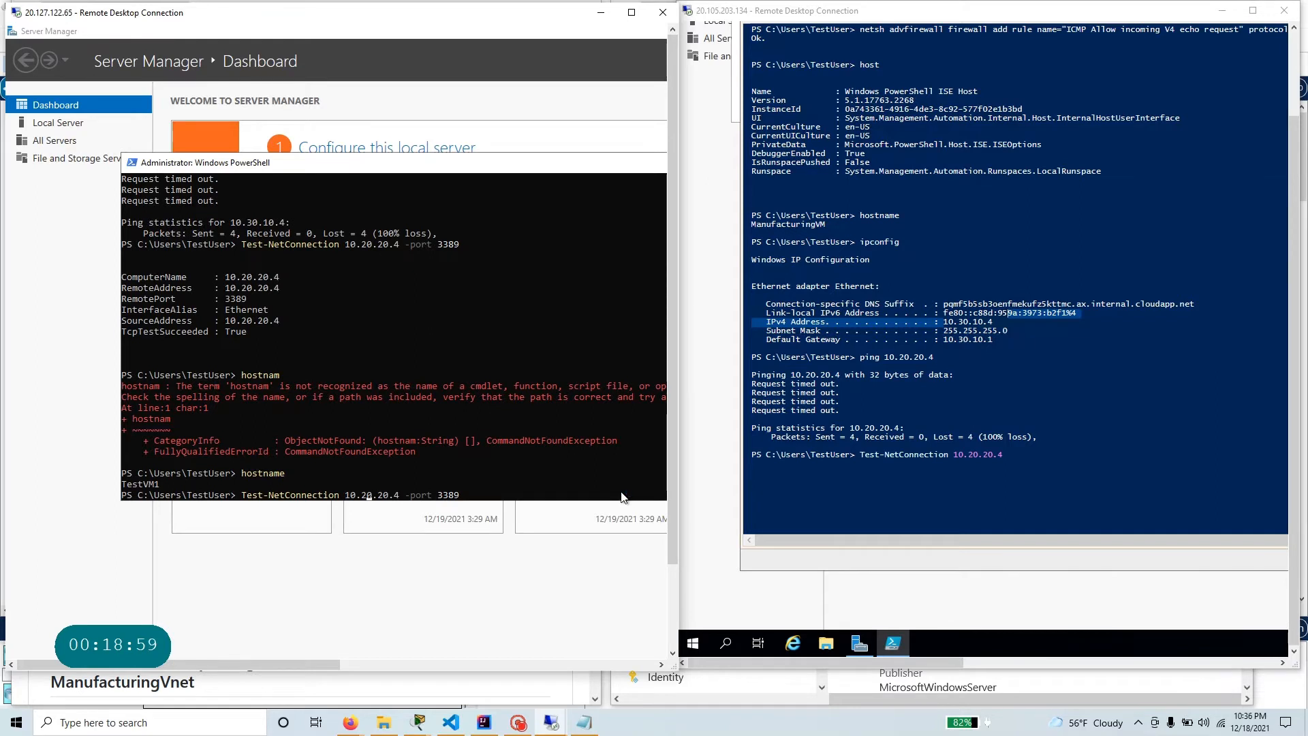
pyautogui.press('BackSpace')
pyautogui.write('3')
# Compare the target with ManufacturingVM's IPv4 address and run Test-NetConnection 10.30.20.4 -port 3389 on TestVM1.
pyautogui.click(944, 322)
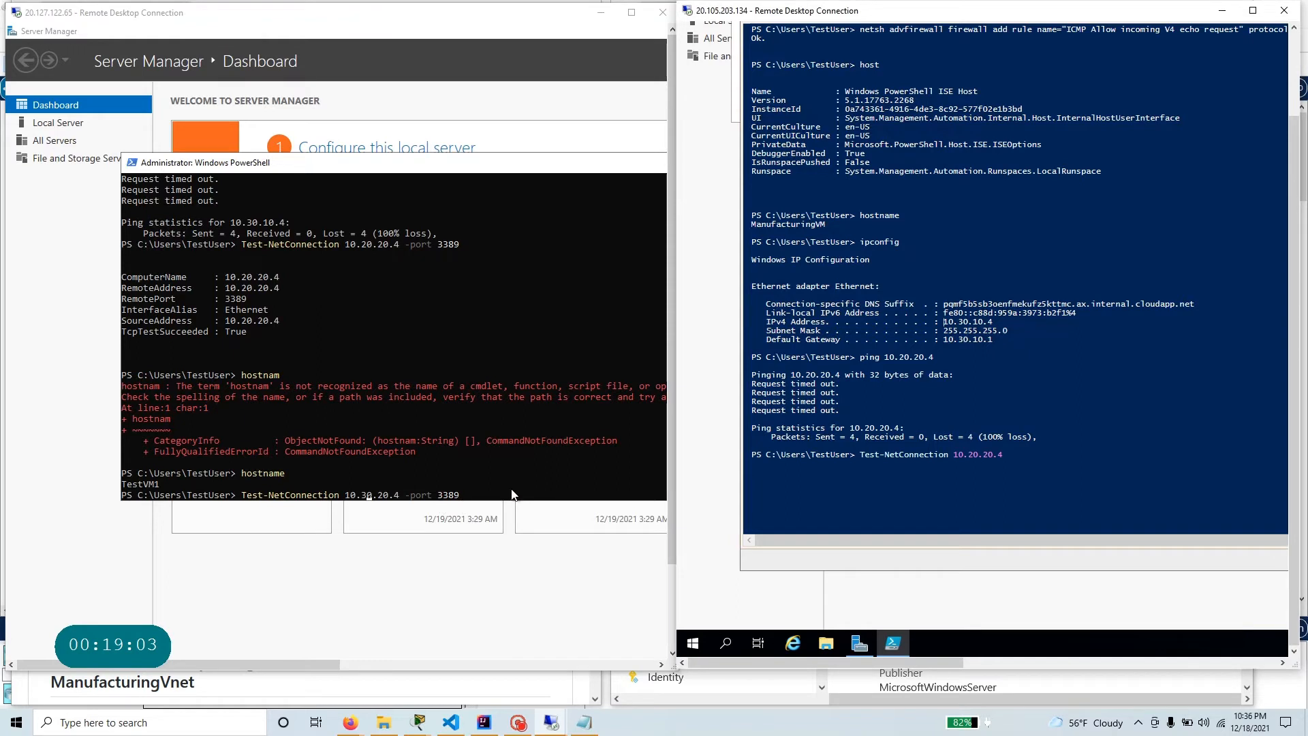
pyautogui.click(465, 497)
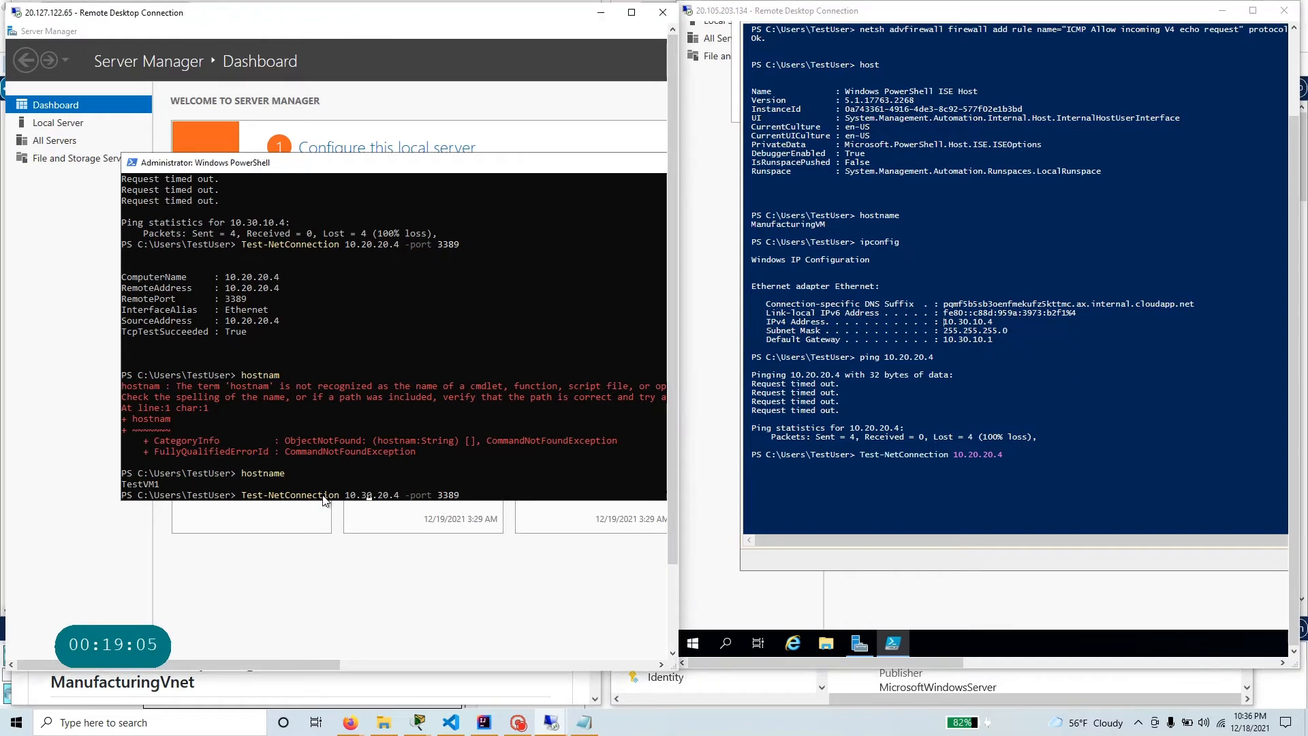
pyautogui.click(477, 485)
pyautogui.press('Escape')
pyautogui.scroll(-7, 594, 370)
pyautogui.click(467, 276)
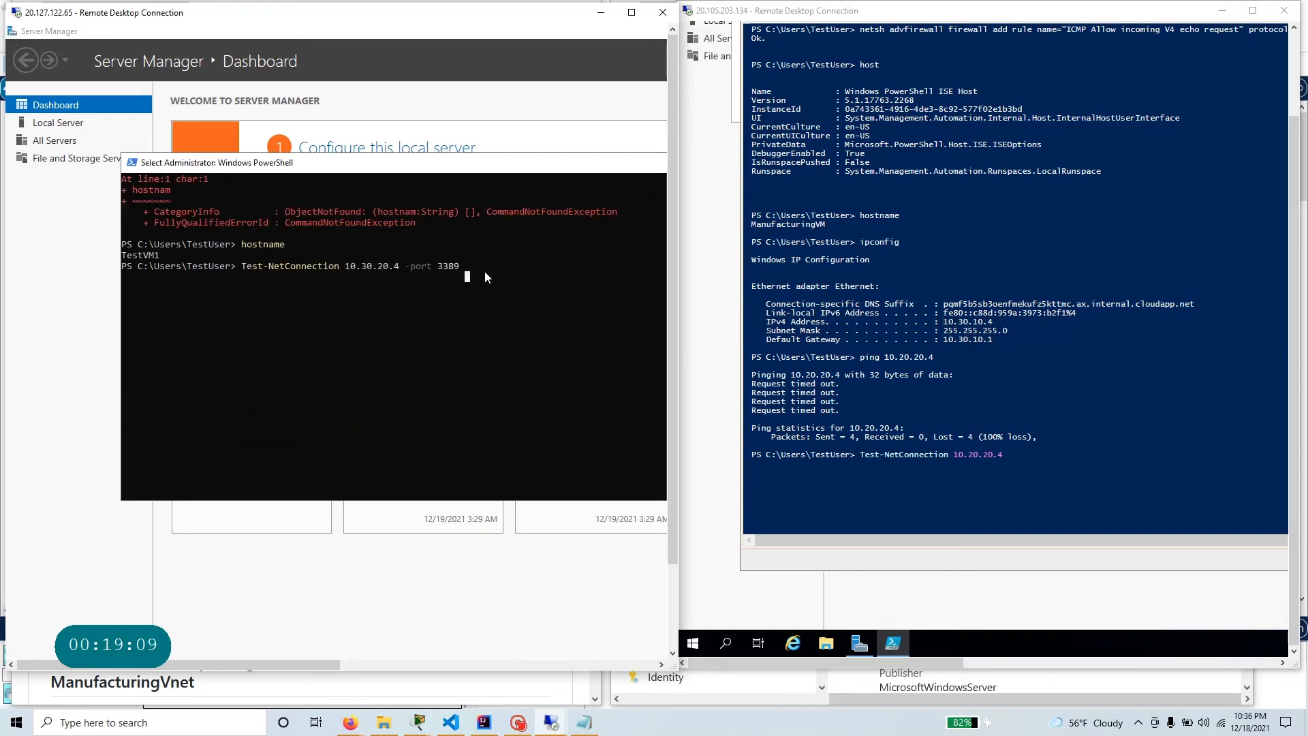
pyautogui.press('Escape')
pyautogui.press('Return')
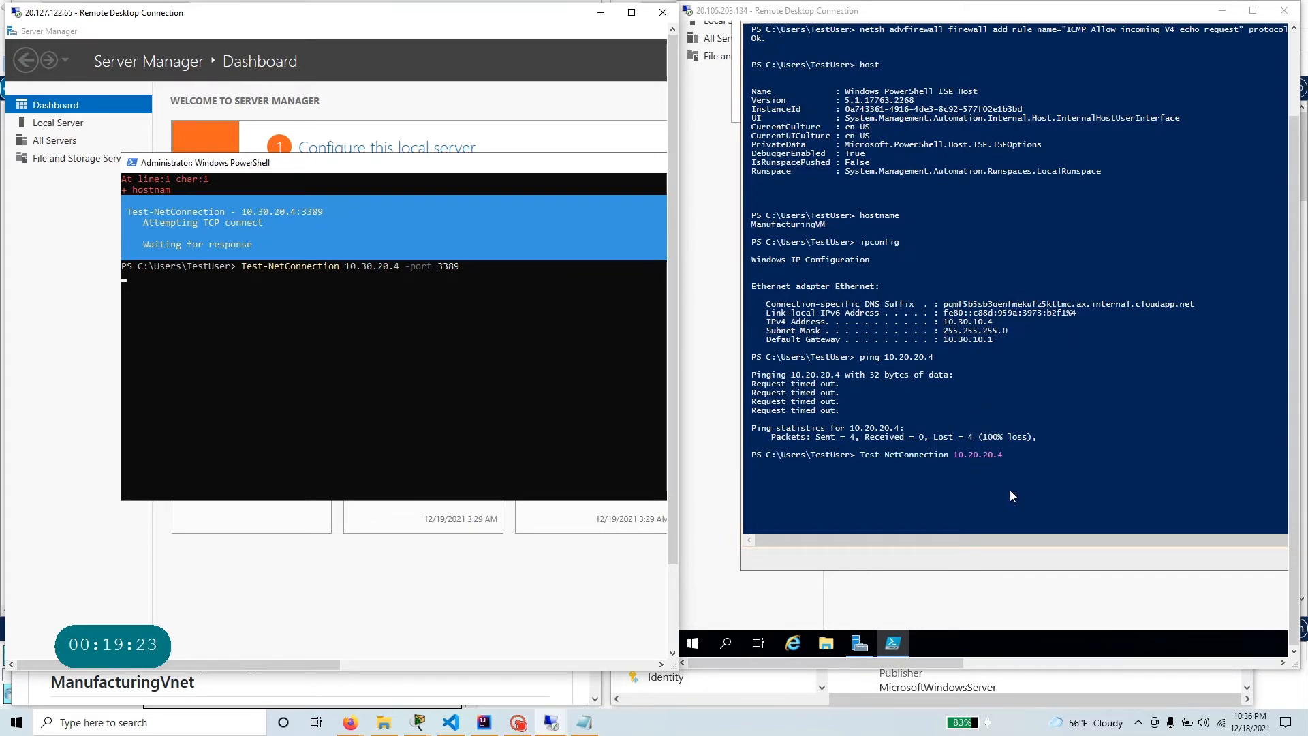
# Complete the pending Test-NetConnection 10.20.20.4 command on ManufacturingVM with -Port 3389 and run it.
pyautogui.click(1131, 489)
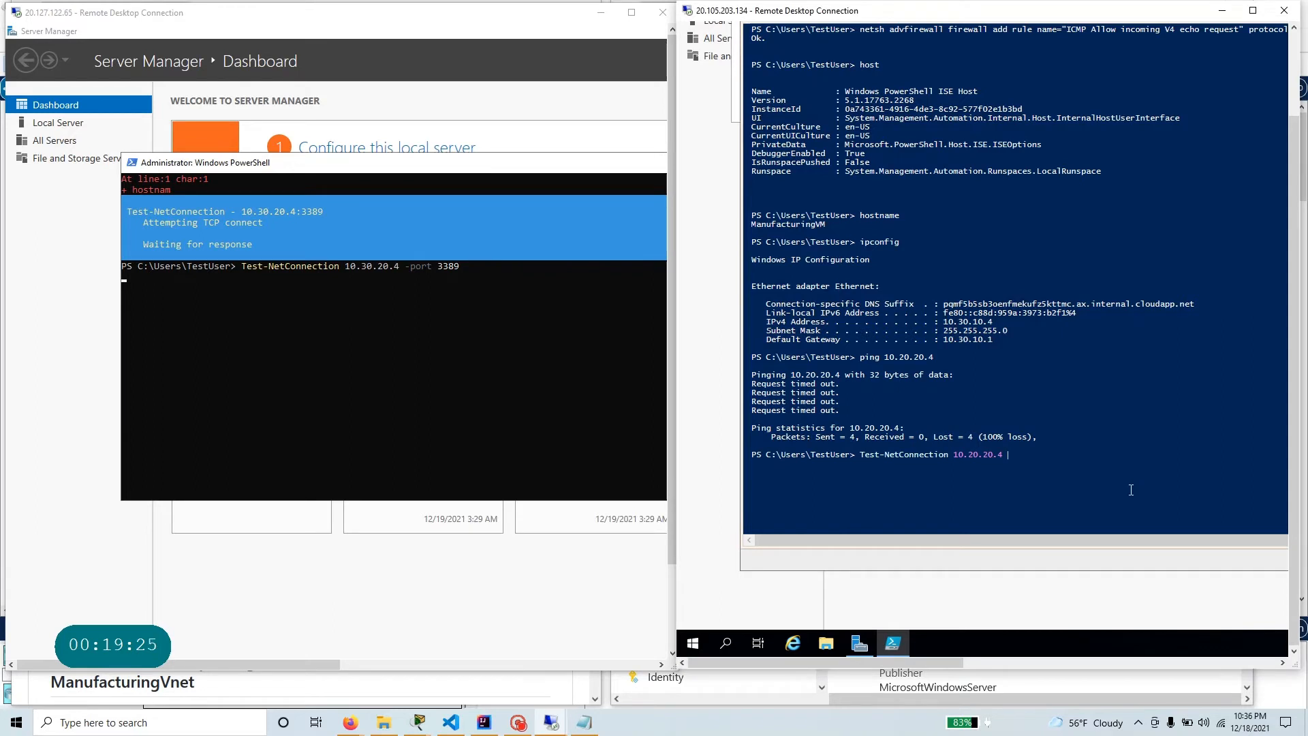
pyautogui.write('-pp')
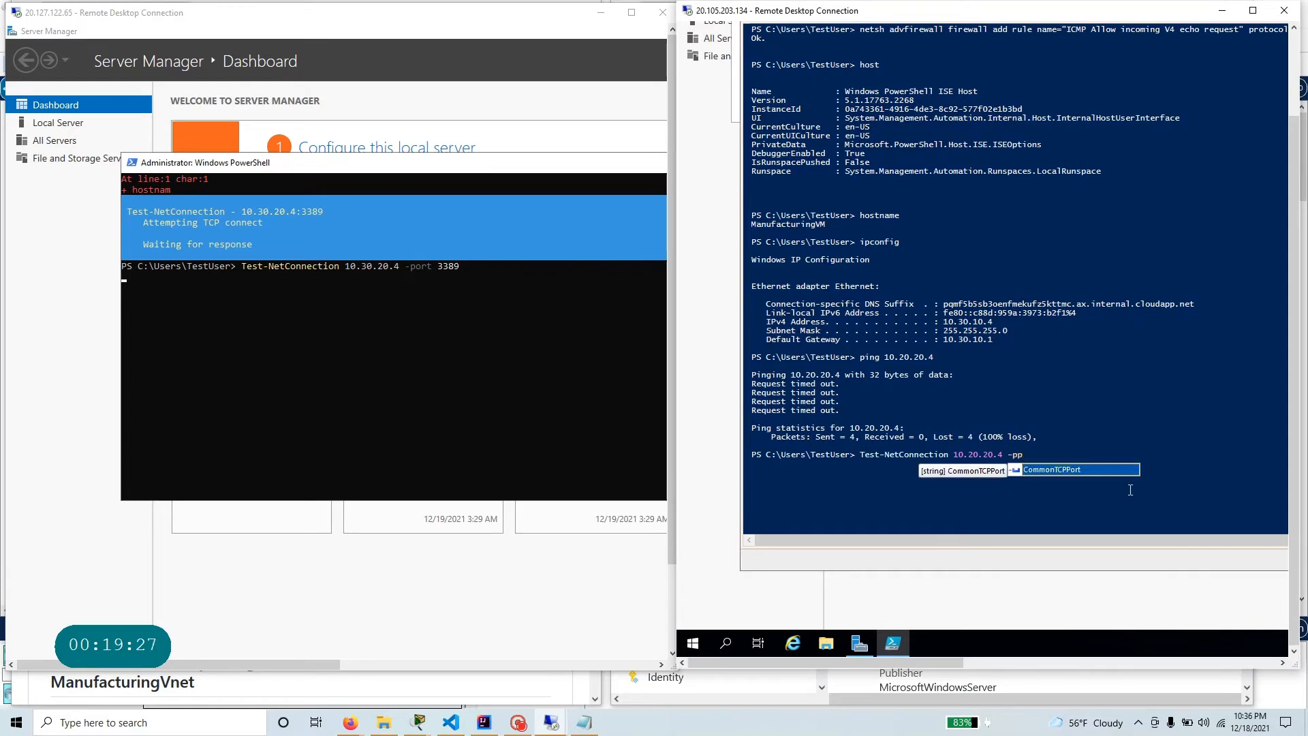
pyautogui.press('BackSpace')
pyautogui.write('ort')
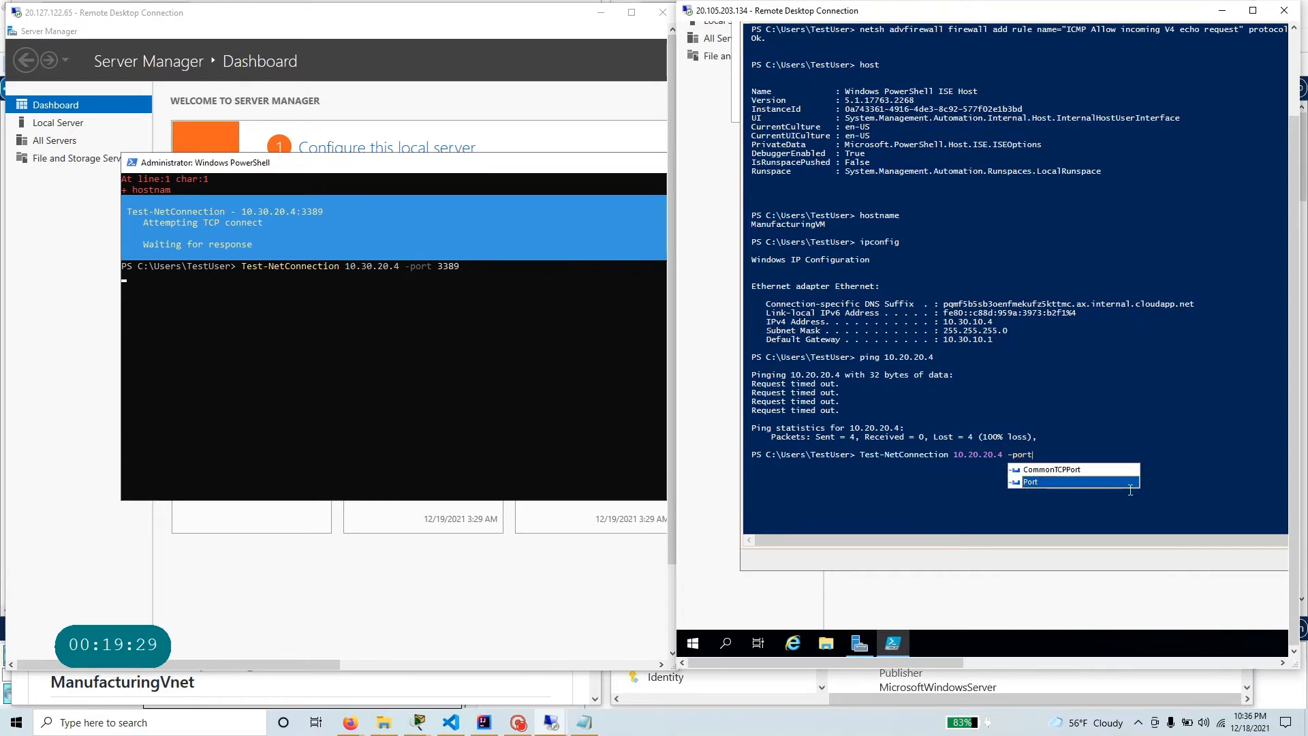
pyautogui.press('Tab')
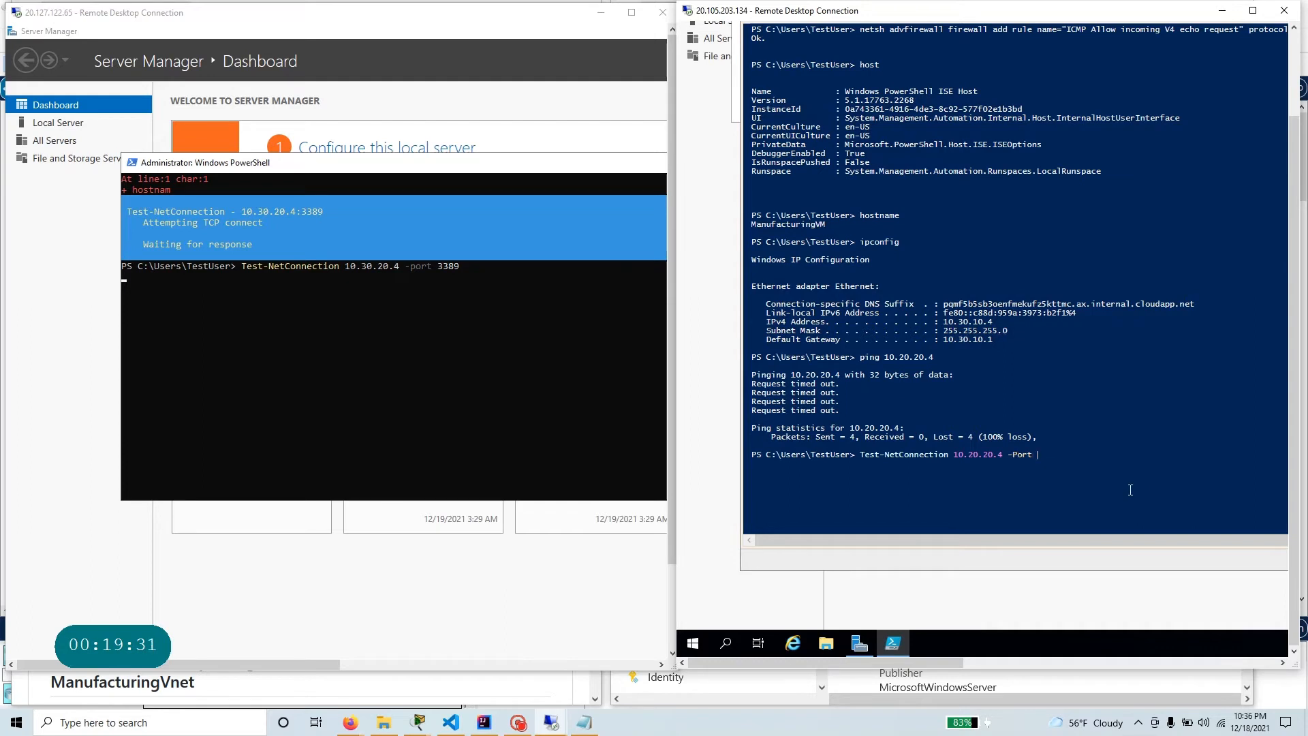
pyautogui.write('338')
pyautogui.press('BackSpace')
pyautogui.write('9')
pyautogui.press('Return')
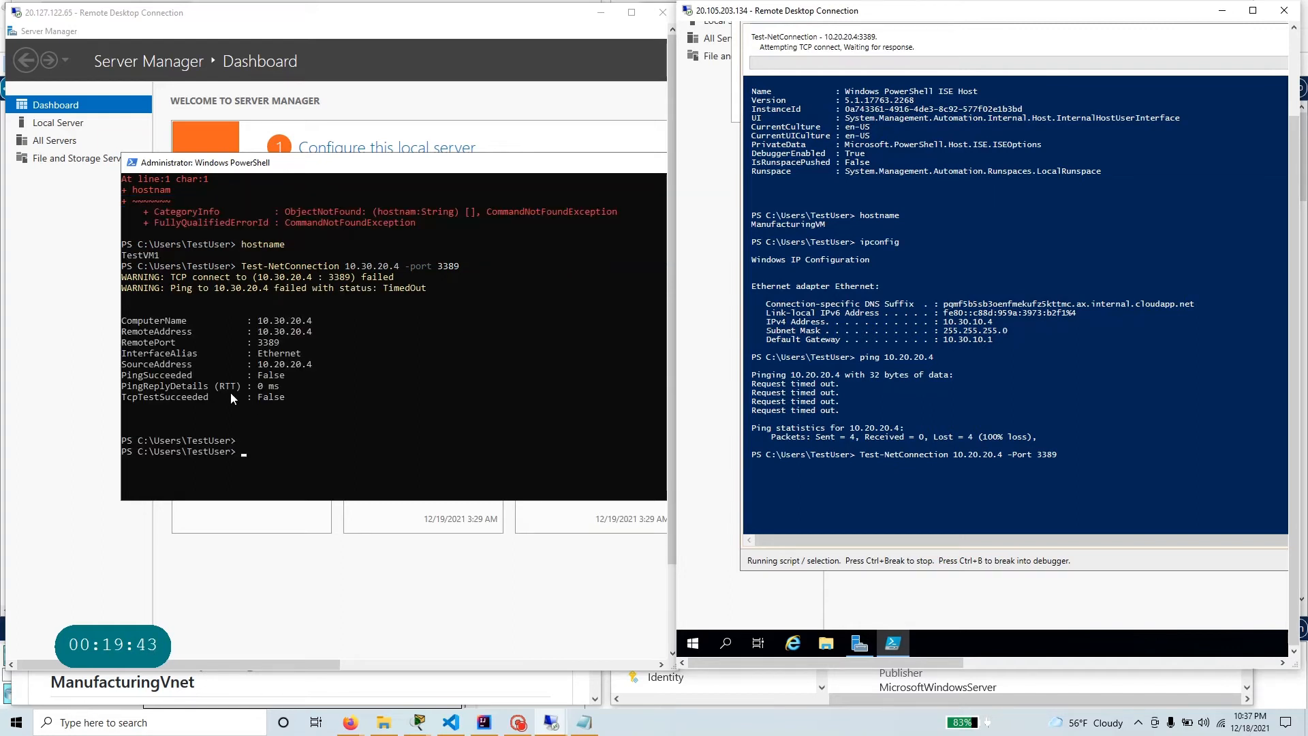
# Examine TestVM1's TcpTestSucceeded result, and read the lab instructions from the expected Task 3 output to the Task 4 VNet peerings heading.
pyautogui.click(230, 391)
pyautogui.click(254, 396)
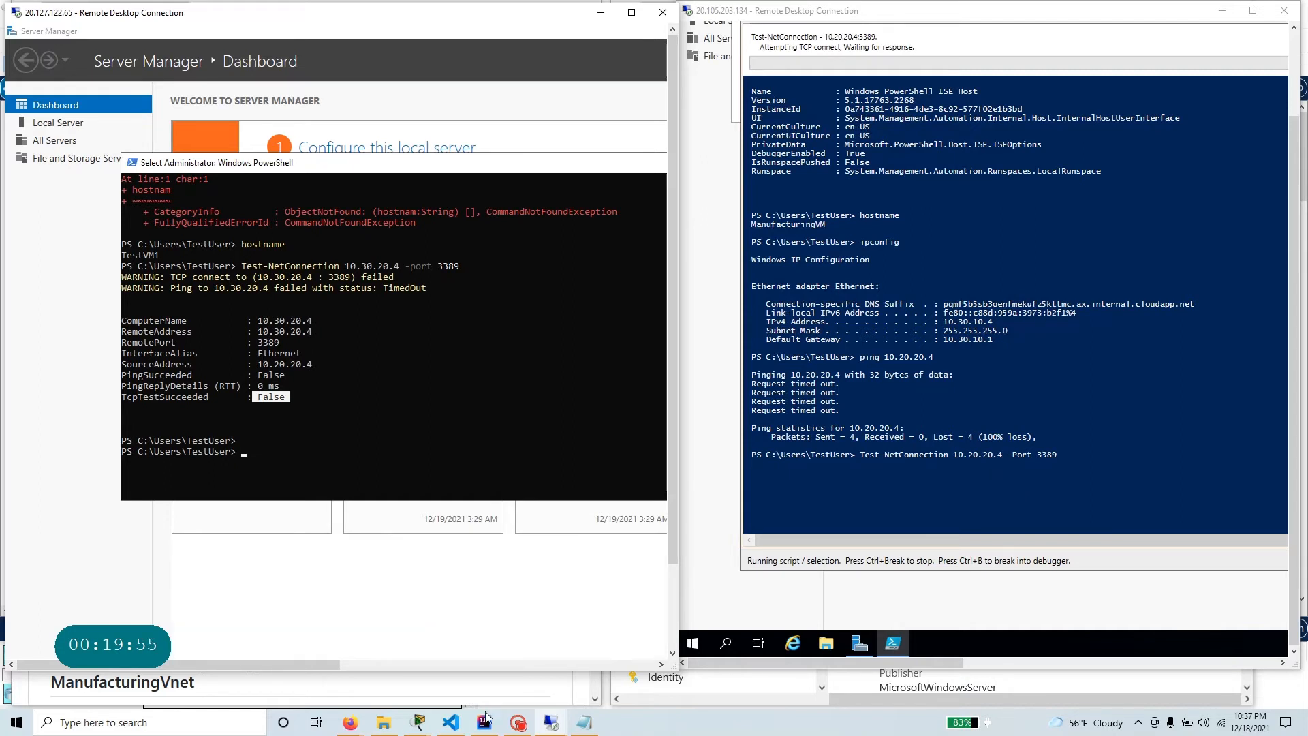
pyautogui.click(359, 723)
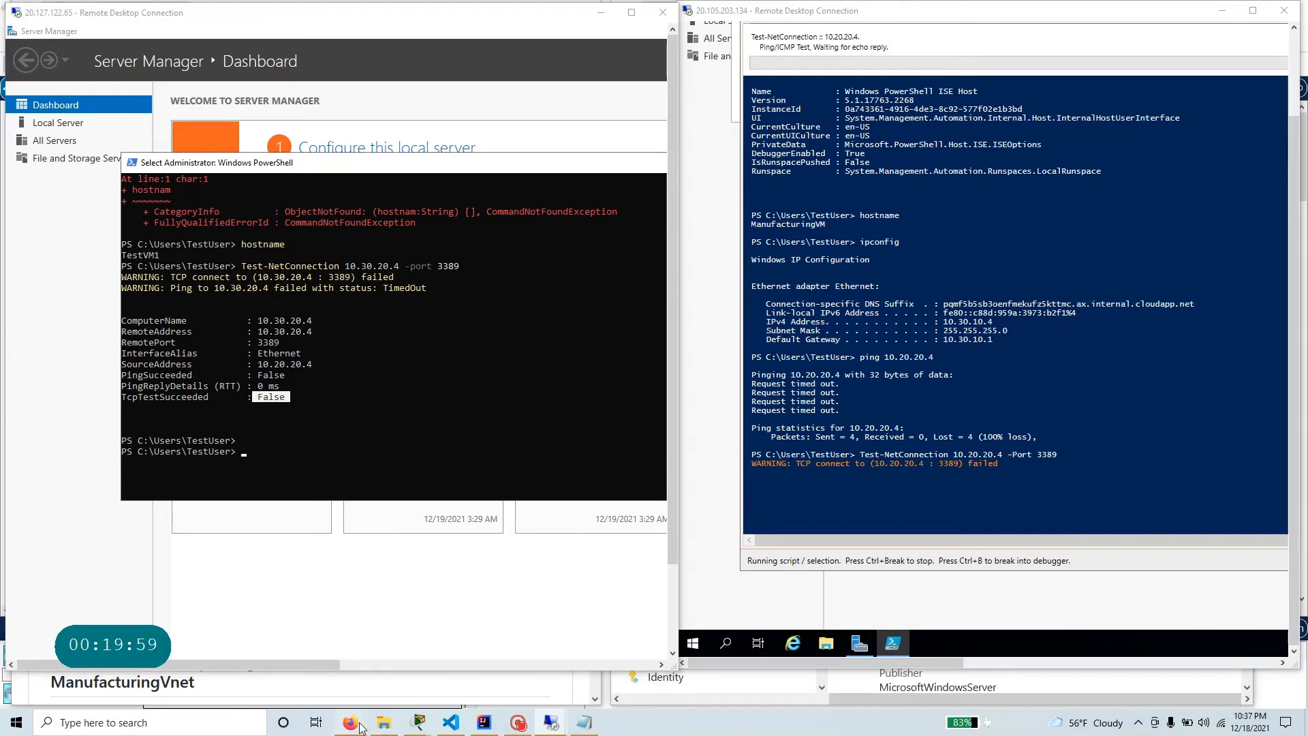
pyautogui.rightClick(360, 723)
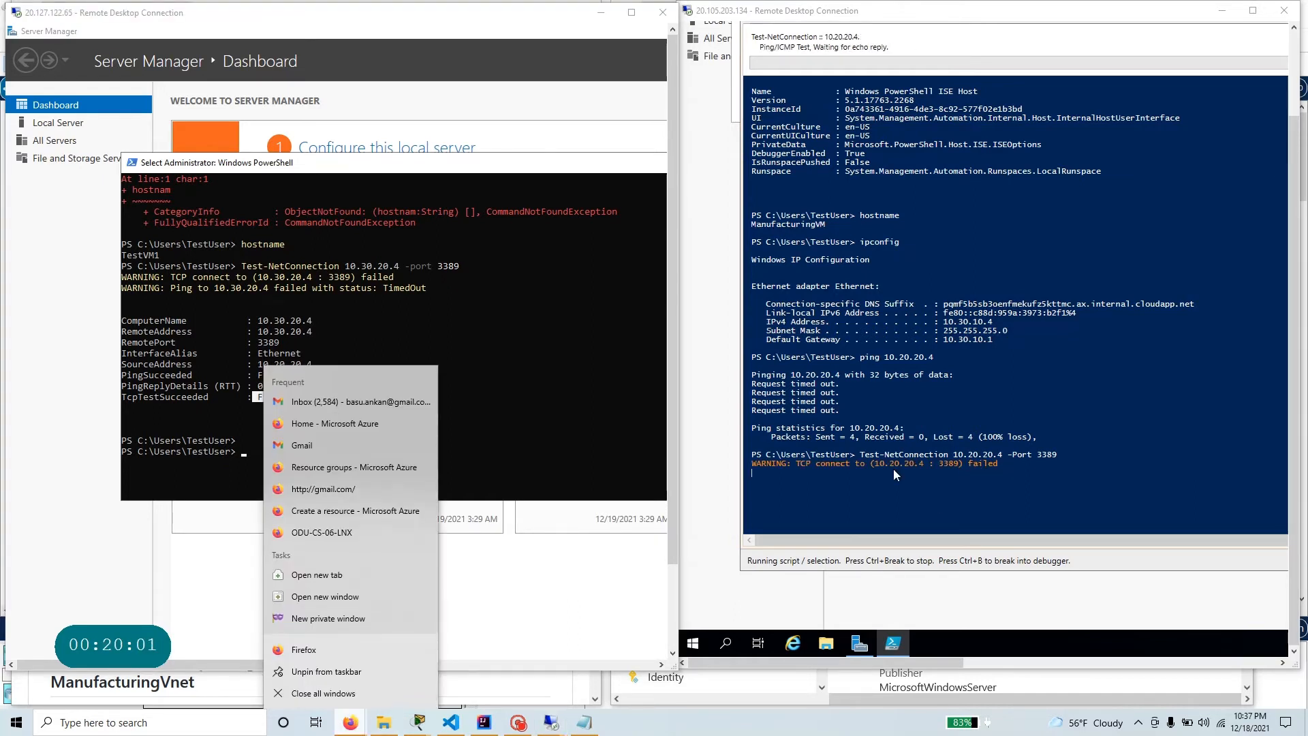
pyautogui.click(347, 716)
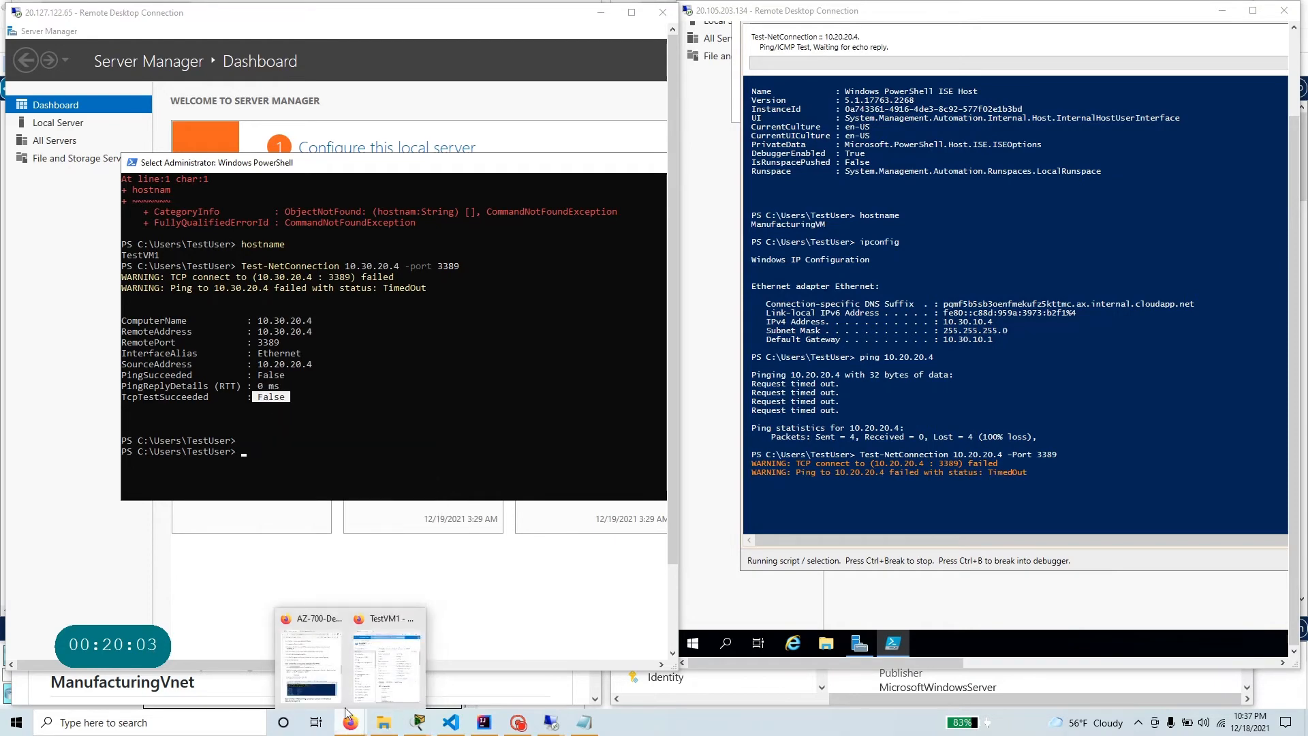
pyautogui.click(312, 657)
pyautogui.scroll(-2, 74, 373)
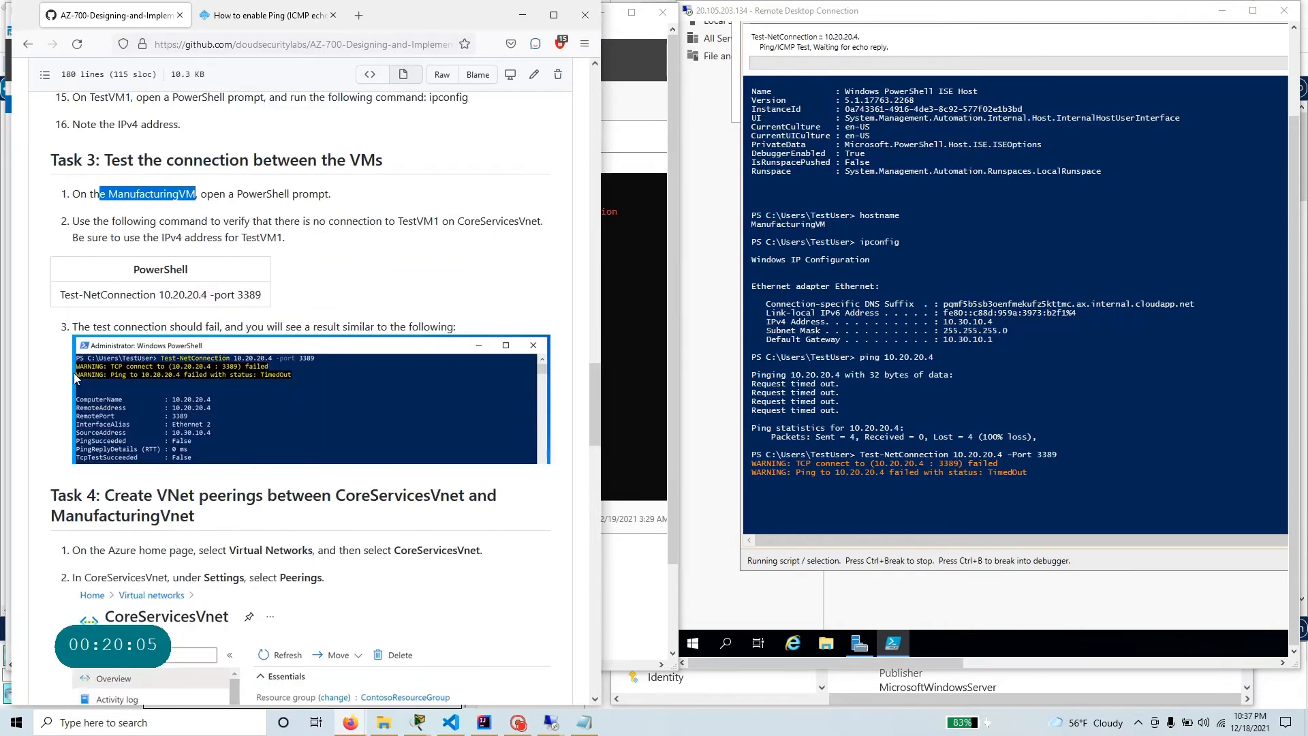
pyautogui.scroll(-1, 74, 374)
pyautogui.moveTo(104, 453); pyautogui.dragTo(208, 476)
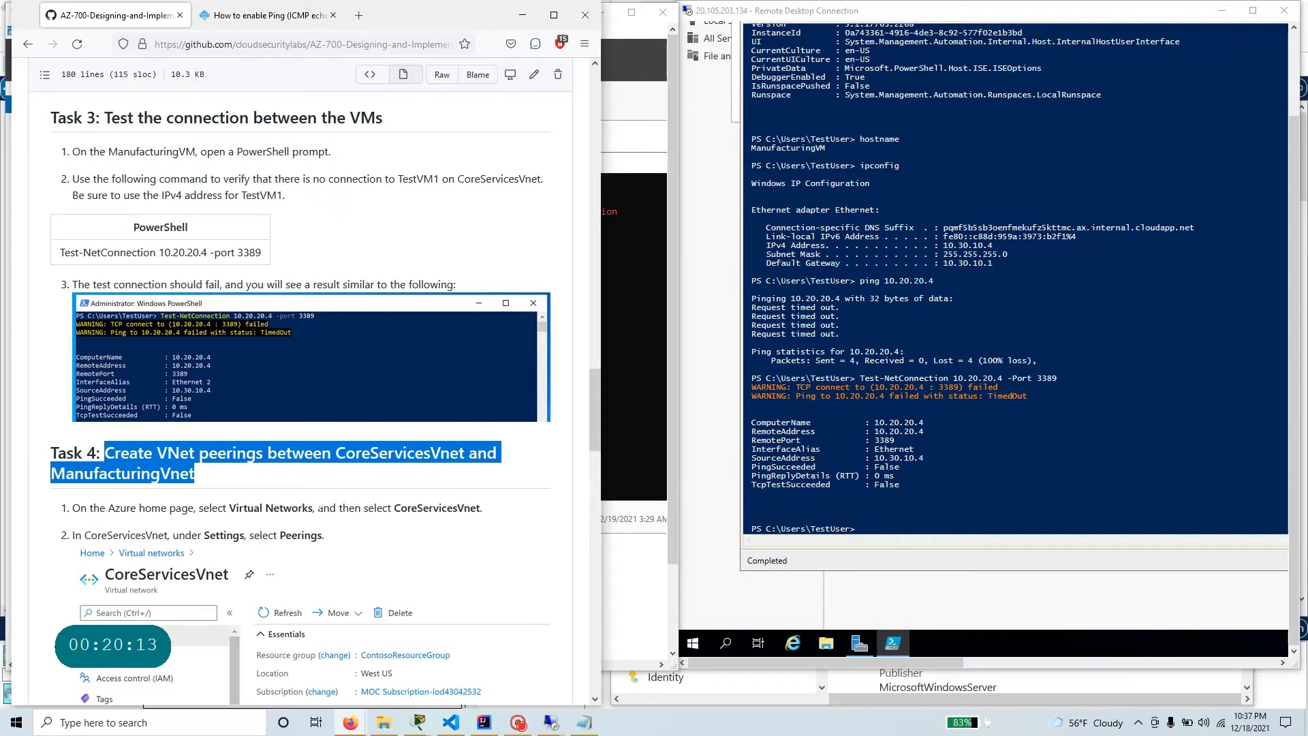
# Switch to the Azure portal and load Network Watcher's topology for resource group AZ-700-RG.
pyautogui.scroll(-4, 315, 518)
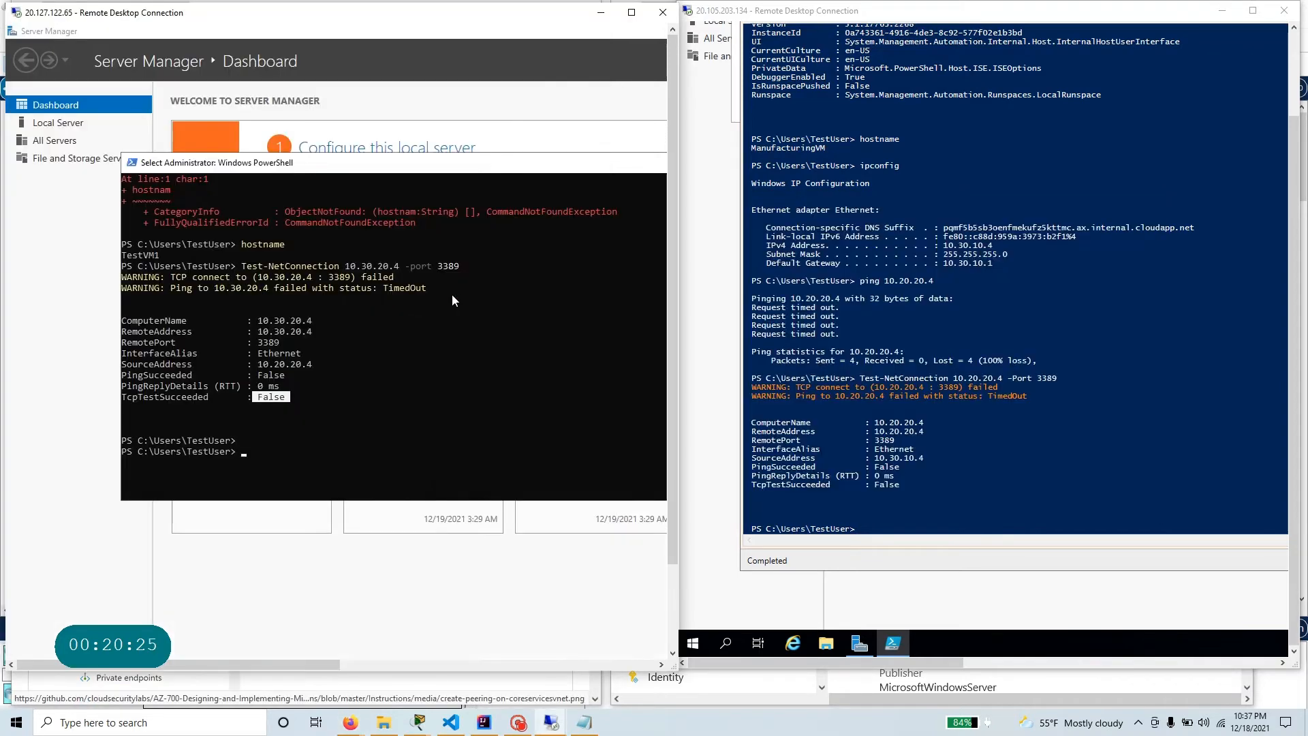
pyautogui.hotkey('alt', 'Tab')
pyautogui.moveTo(350, 722)
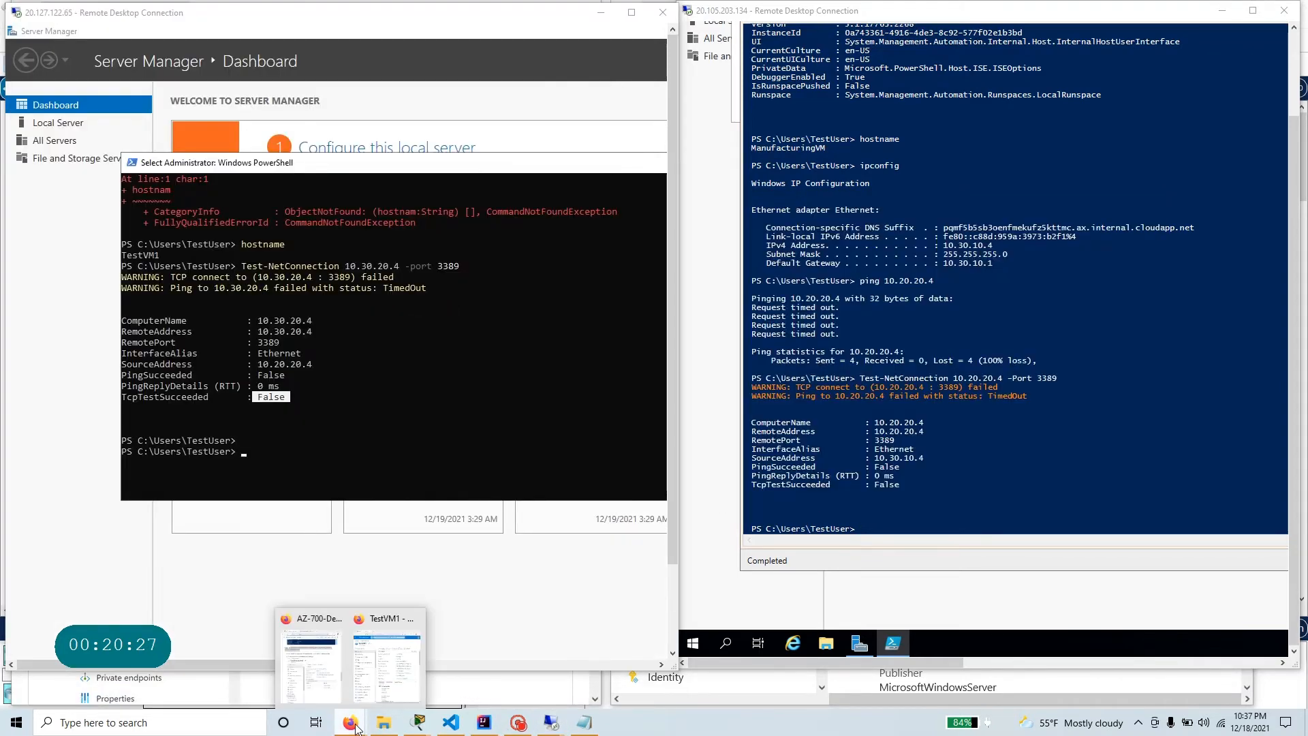
pyautogui.click(393, 654)
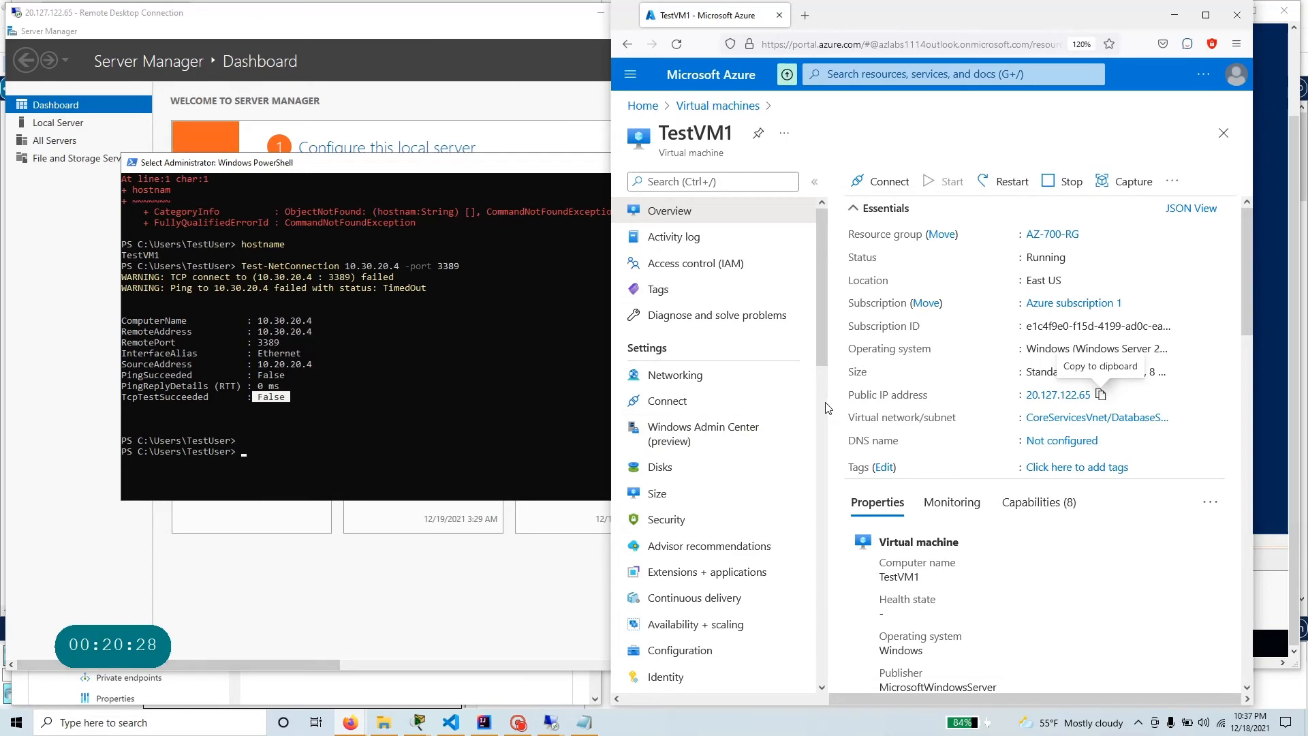
pyautogui.click(643, 106)
pyautogui.click(943, 200)
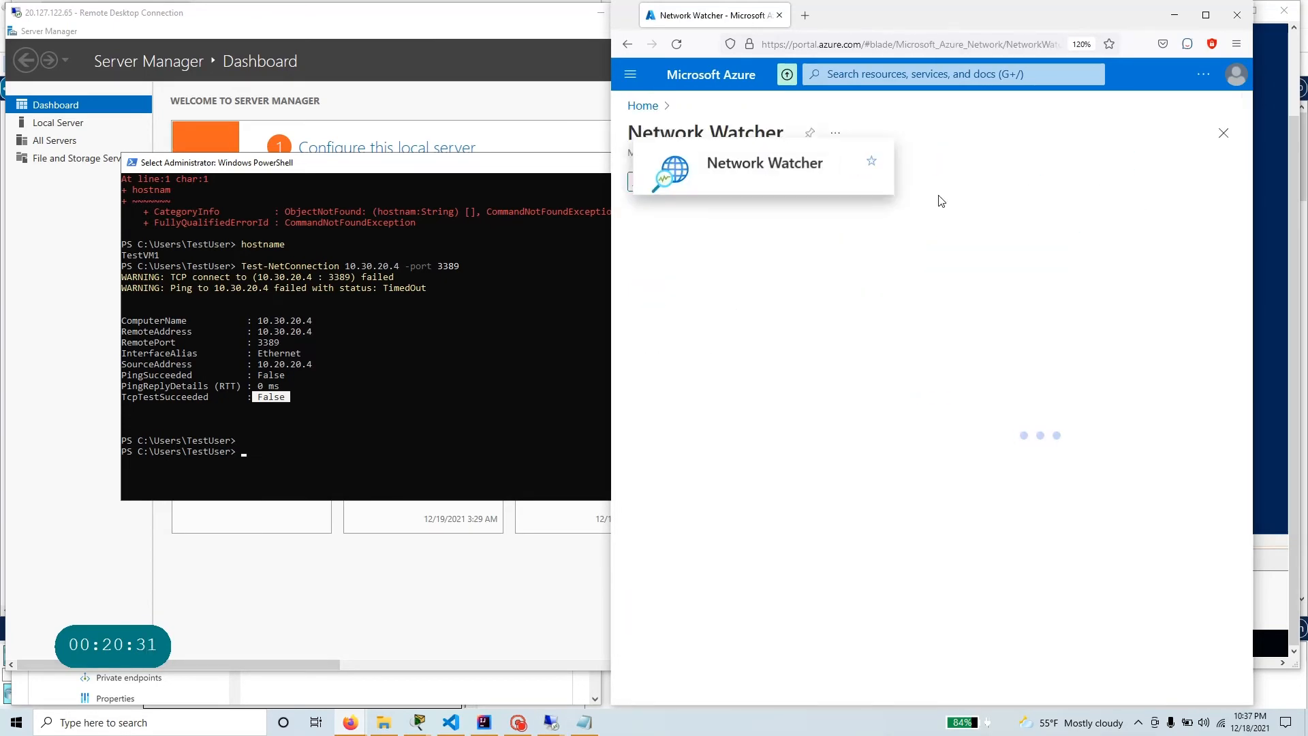
pyautogui.click(687, 294)
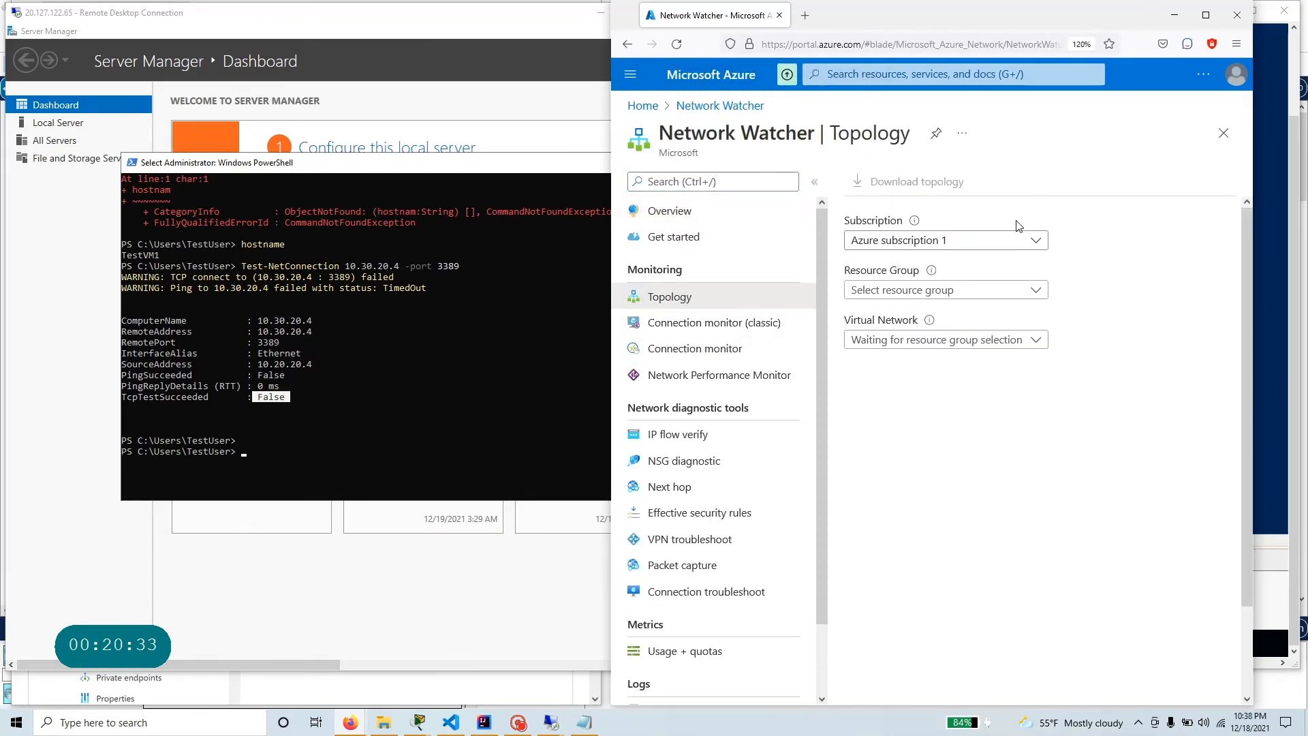
pyautogui.click(968, 297)
pyautogui.click(939, 340)
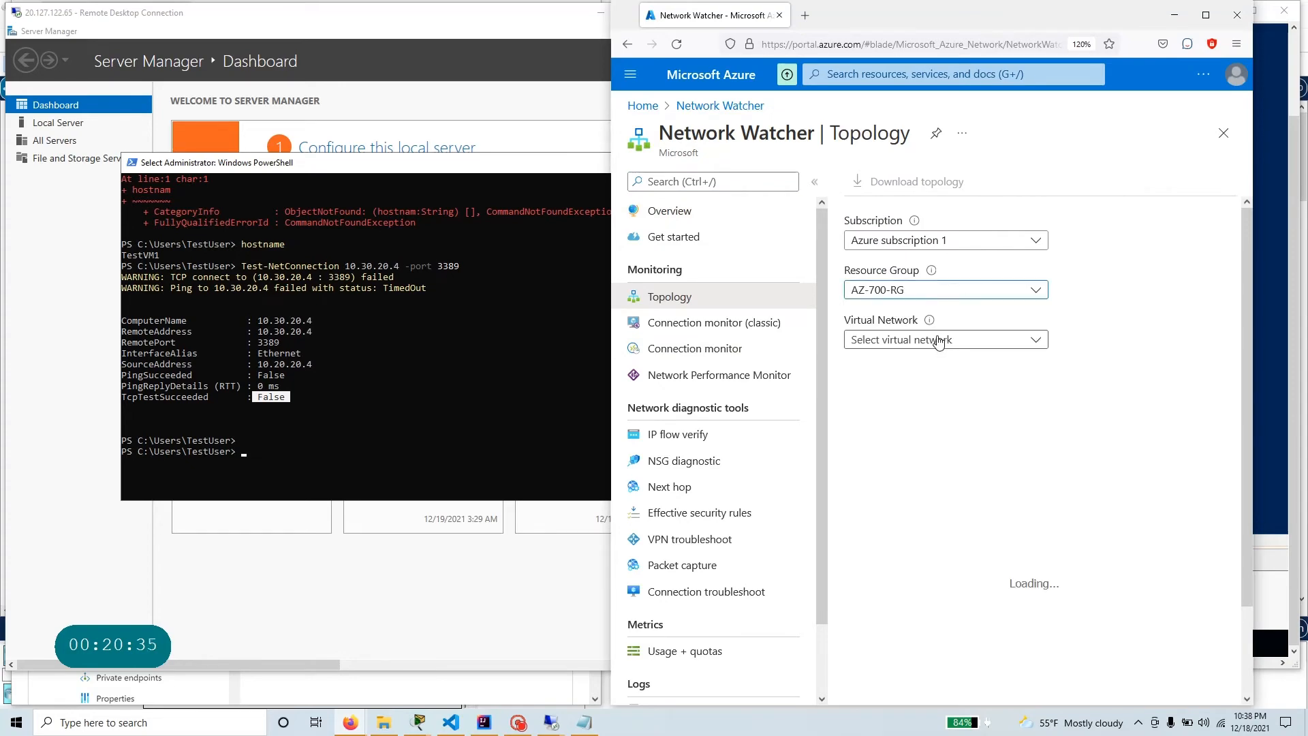
# Enlarge the topology view and examine how TestVM1 and ManufacturingVM sit under CoreServicesVnet and ManufacturingVnet, then restore the window size.
pyautogui.click(1205, 16)
pyautogui.moveTo(546, 680); pyautogui.dragTo(383, 677)
pyautogui.scroll(5, 500, 475)
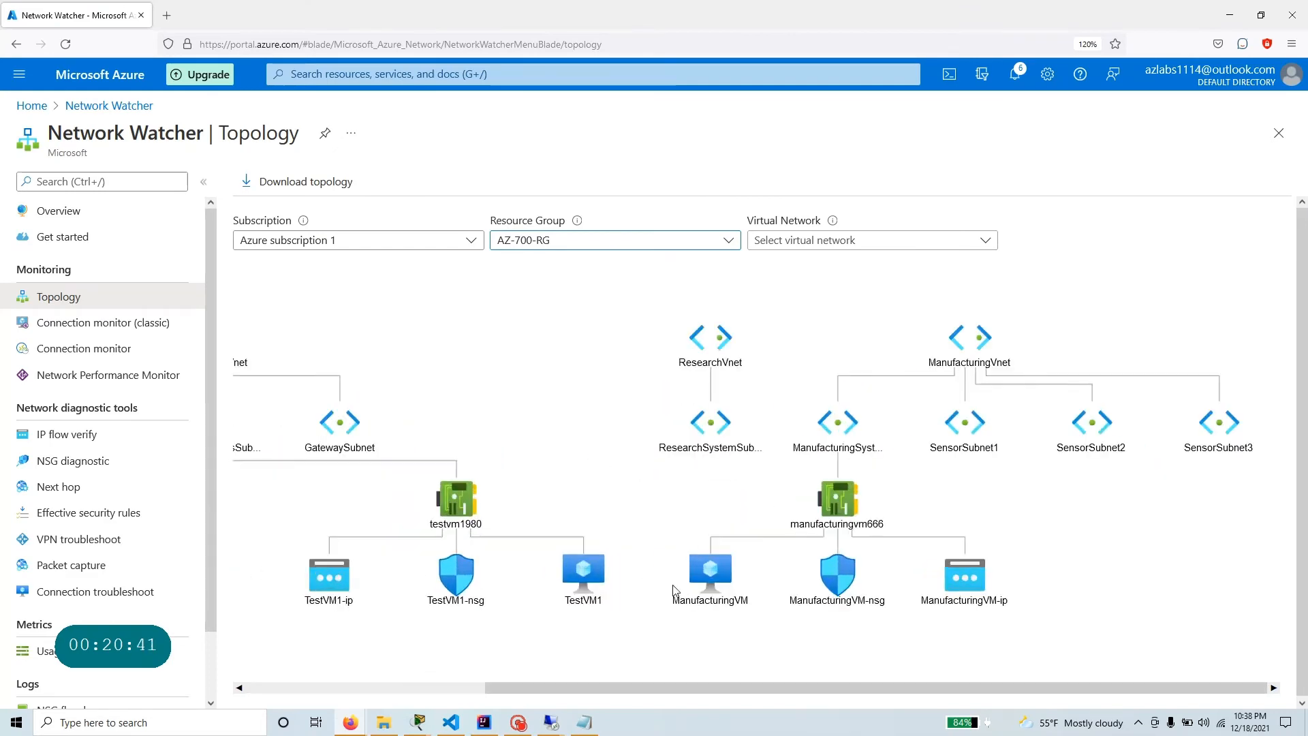
pyautogui.scroll(-2, 674, 589)
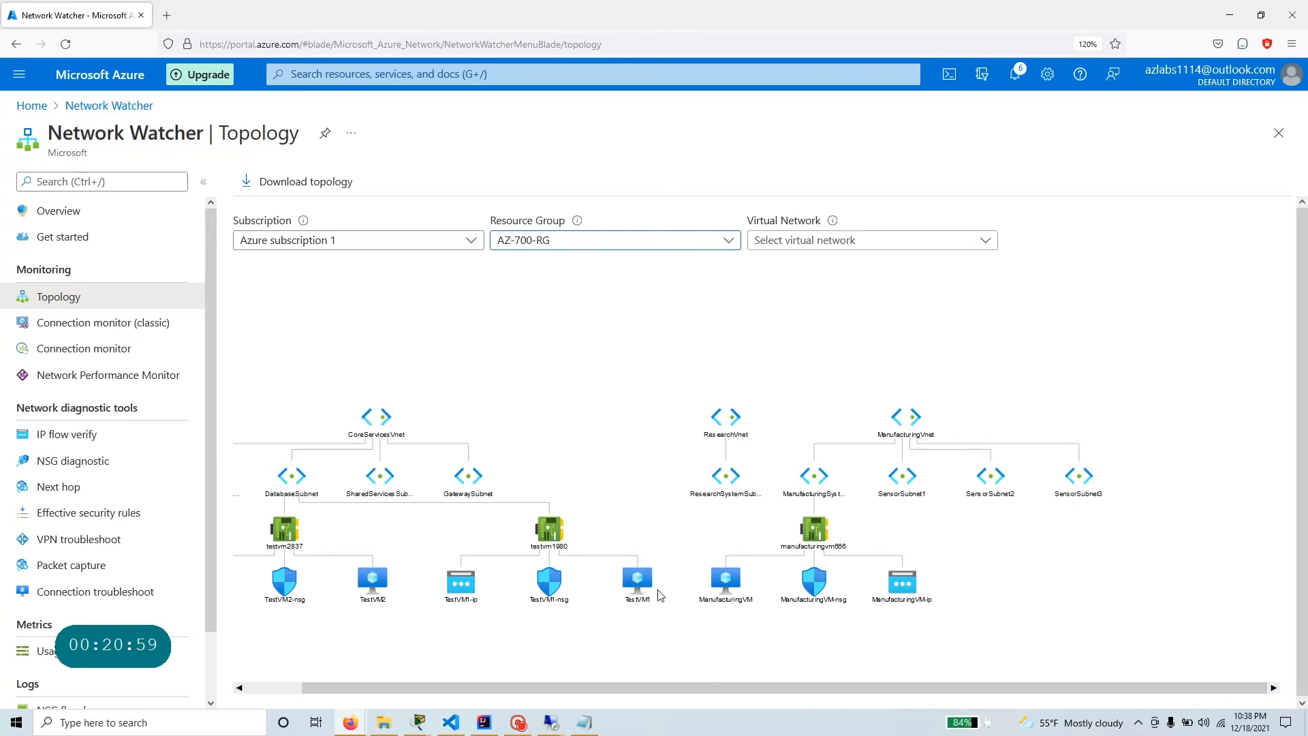
pyautogui.scroll(3, 634, 583)
pyautogui.scroll(-1, 621, 579)
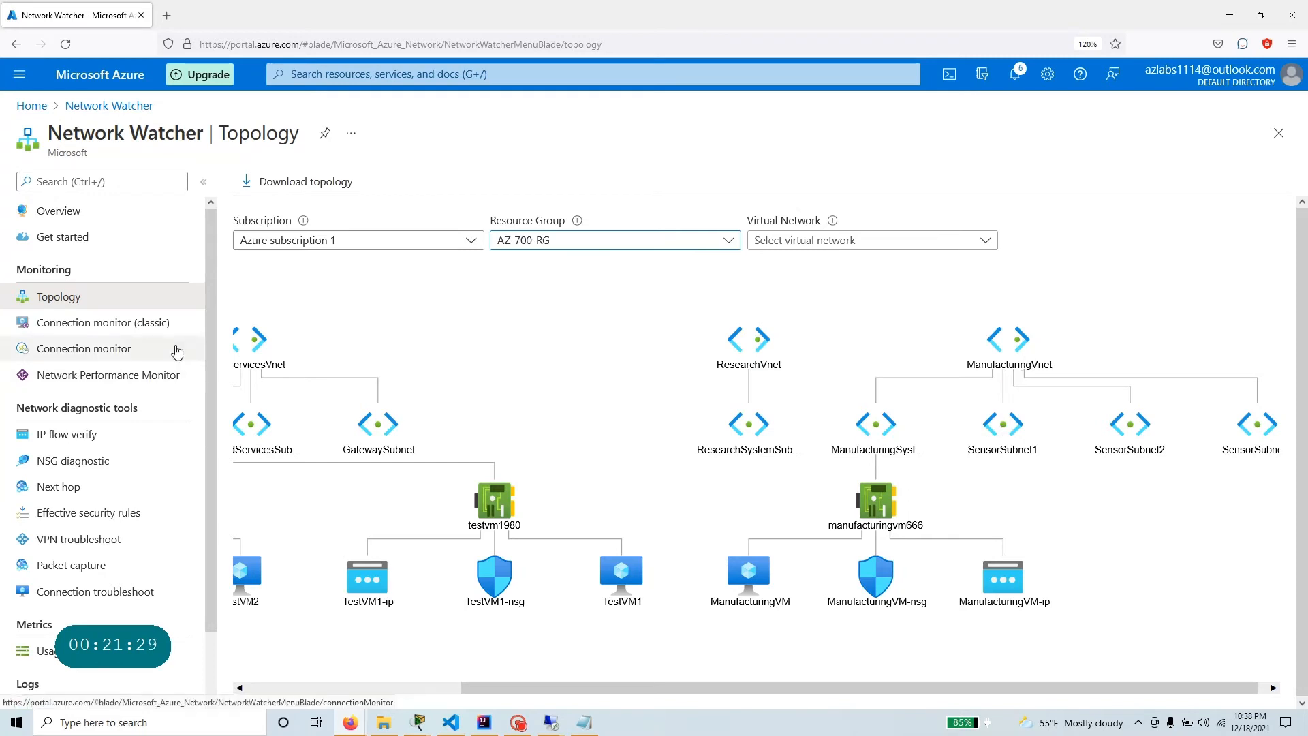
pyautogui.scroll(-3, 386, 365)
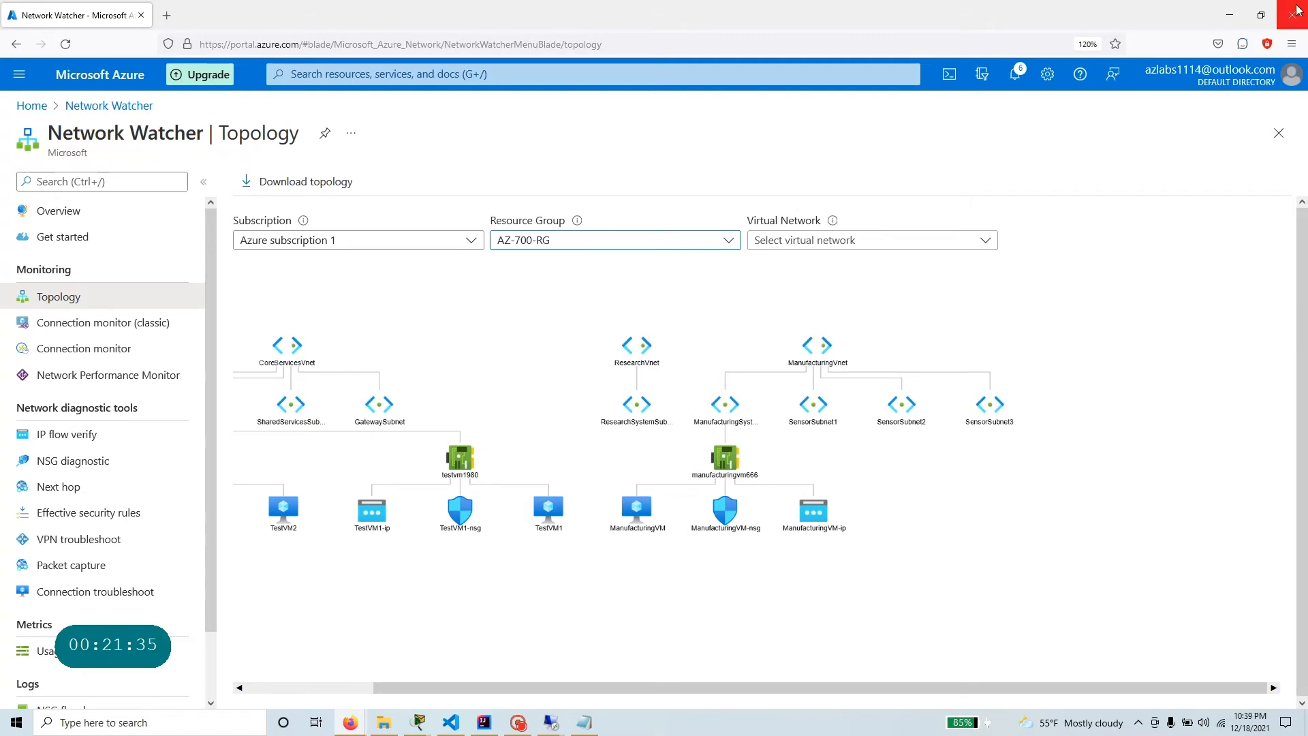
pyautogui.click(1261, 15)
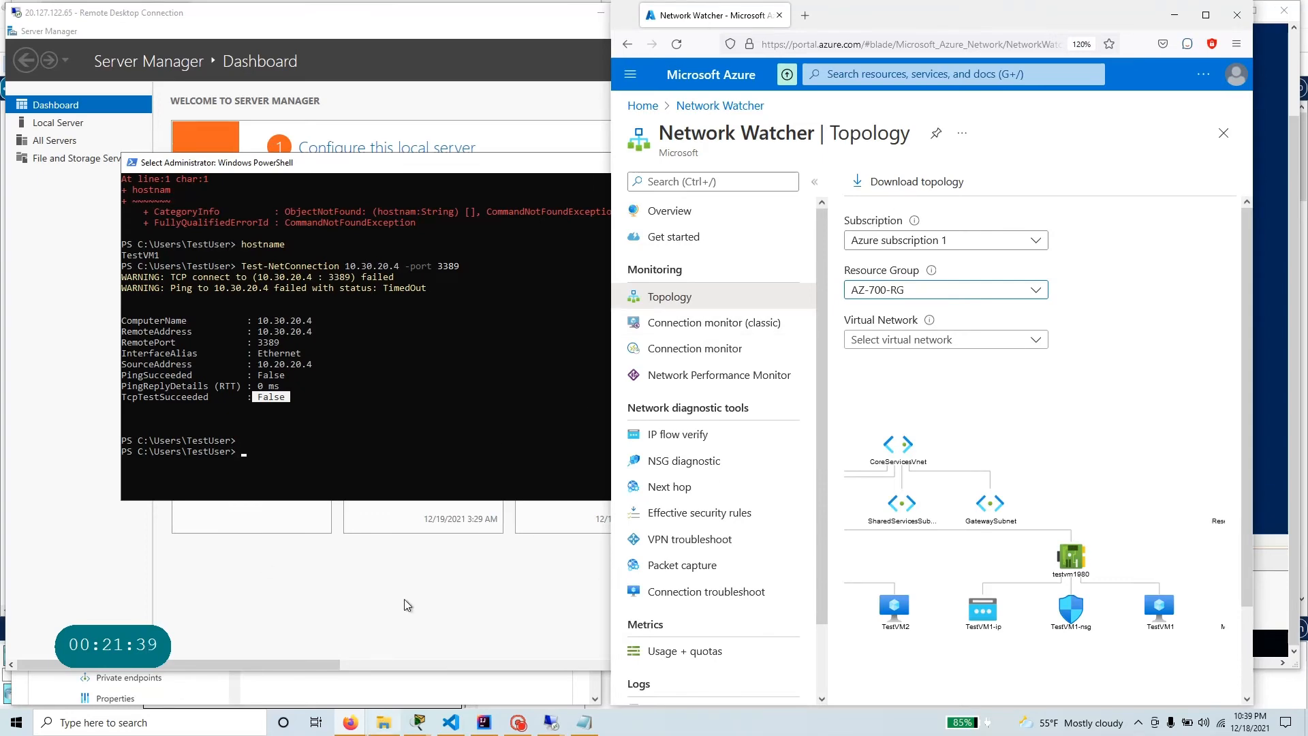
# Bring the lab instructions back beside the Azure portal, find the virtual networks, and open the peerings of CoreServicesVnet.
pyautogui.moveTo(355, 723)
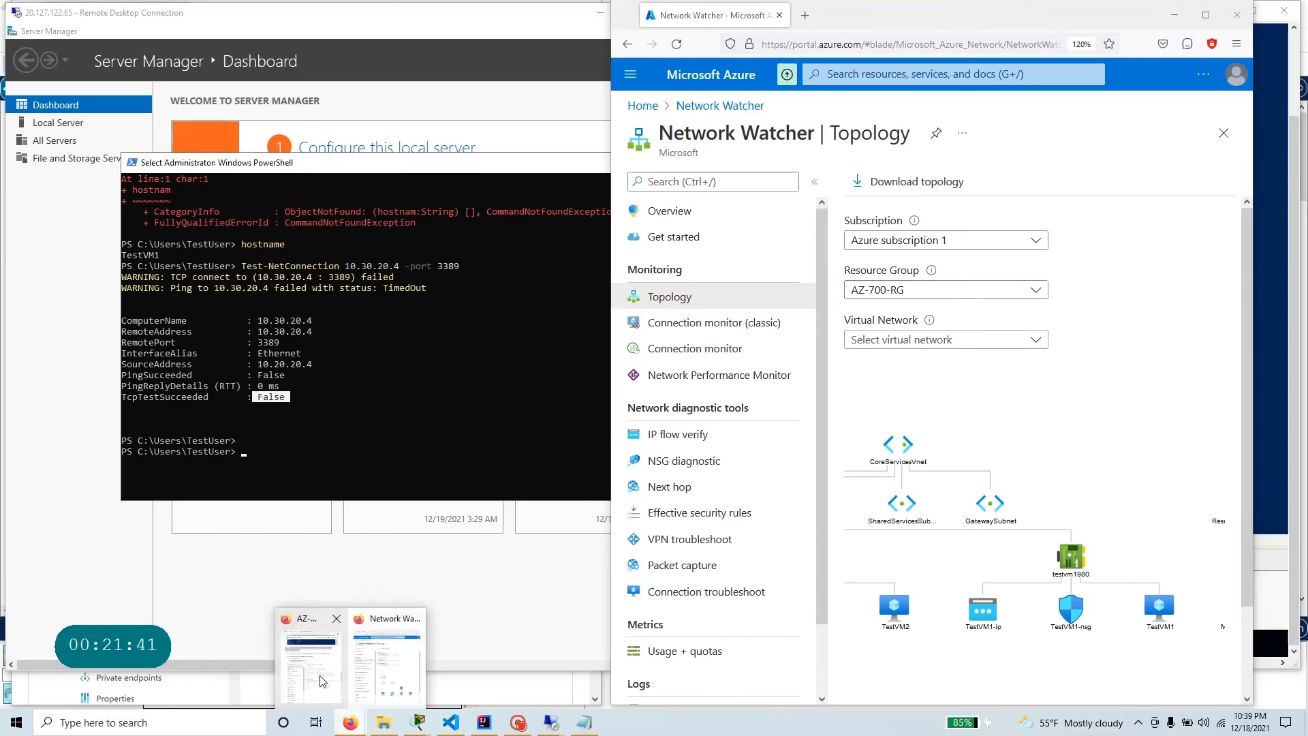
pyautogui.click(332, 653)
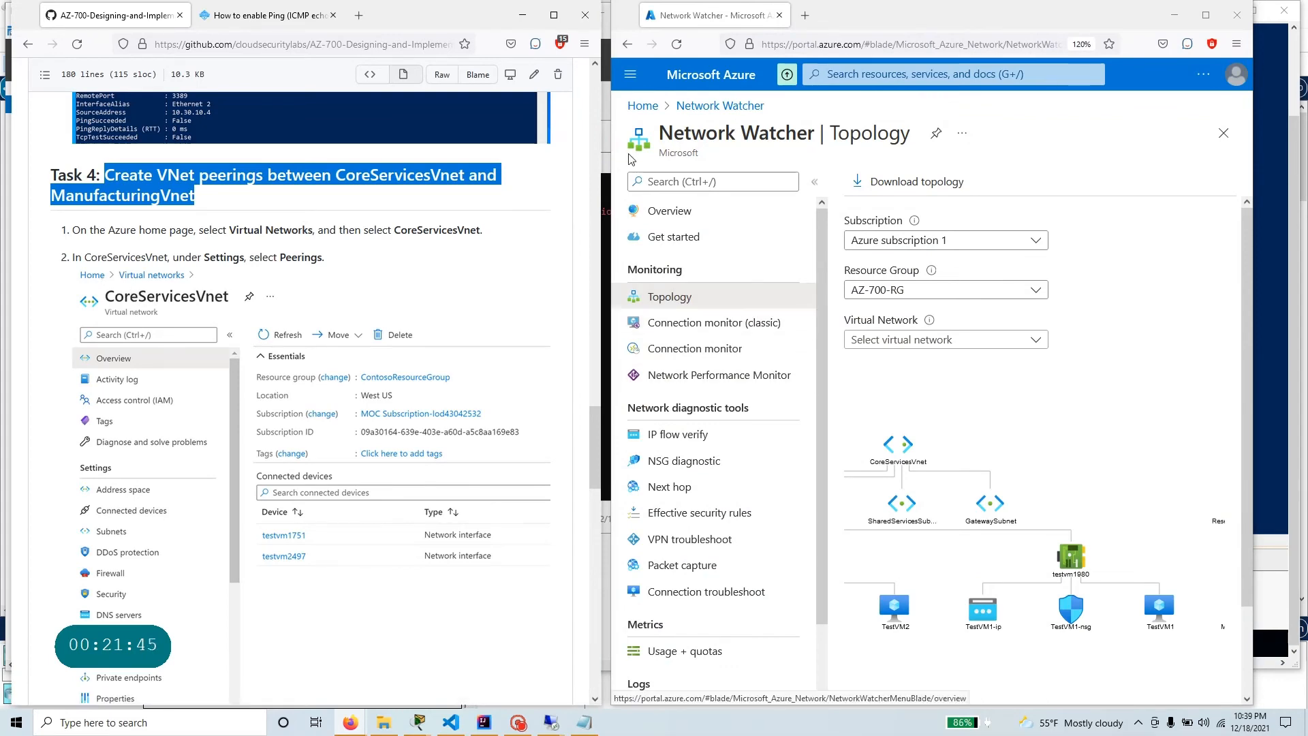
pyautogui.click(645, 108)
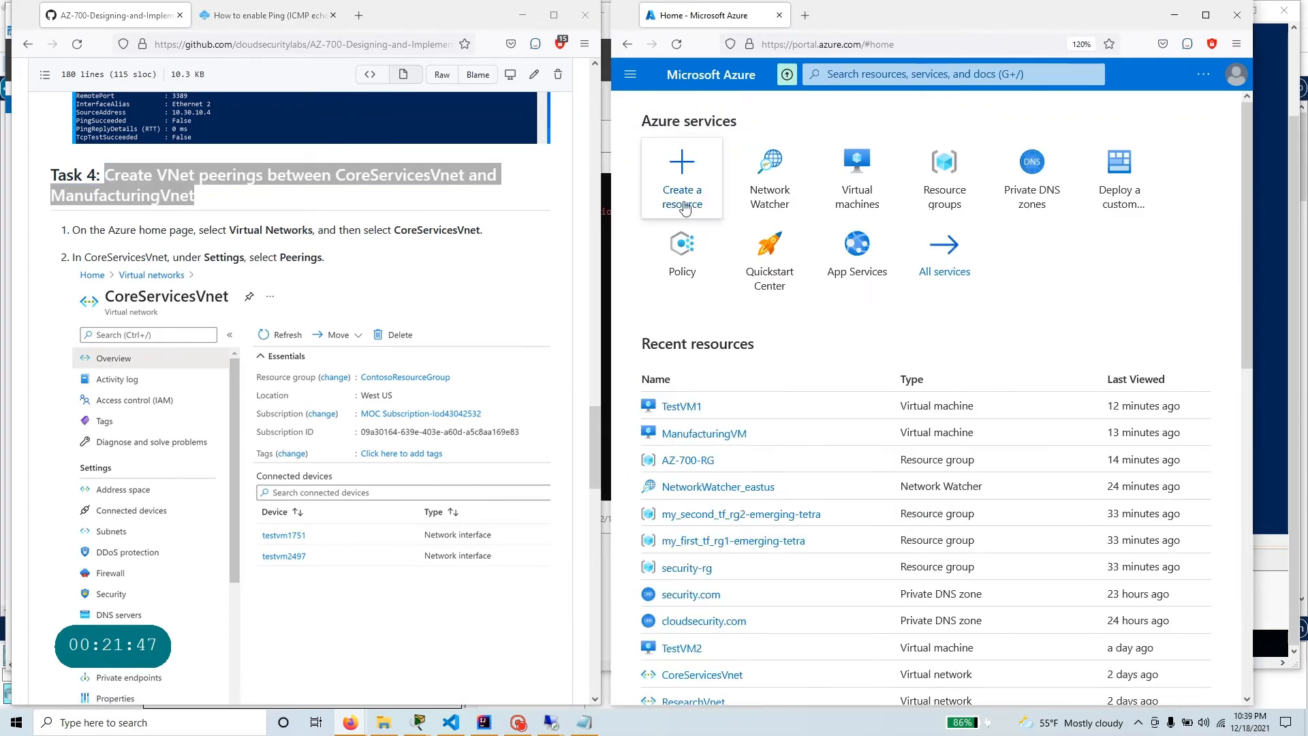
pyautogui.click(864, 72)
pyautogui.write('virtu')
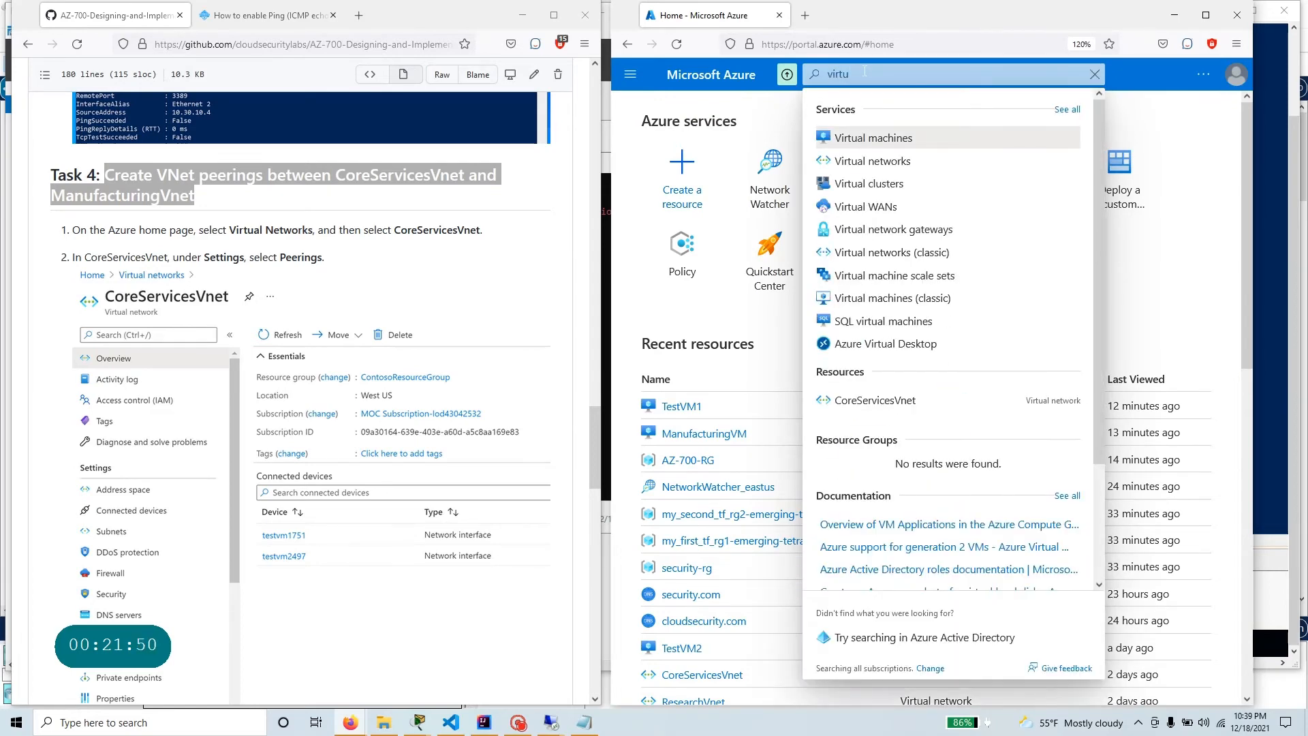
pyautogui.click(898, 161)
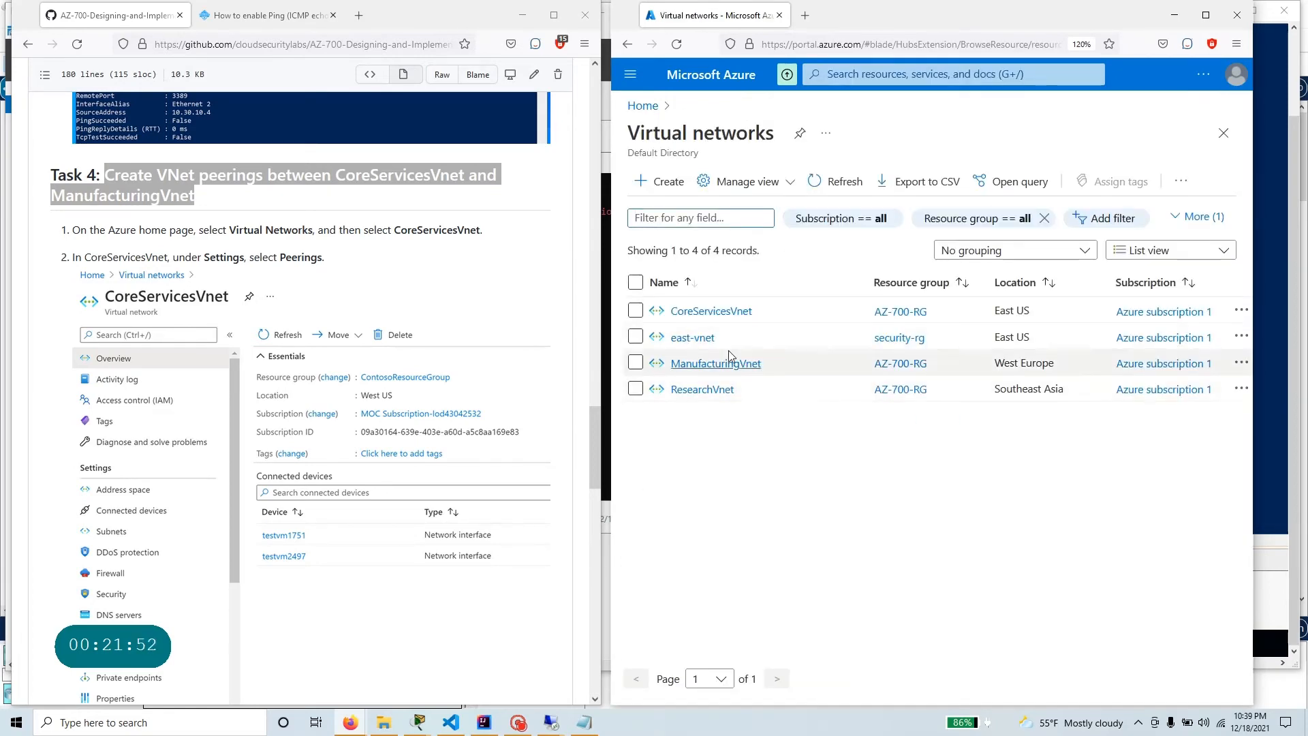
pyautogui.click(721, 311)
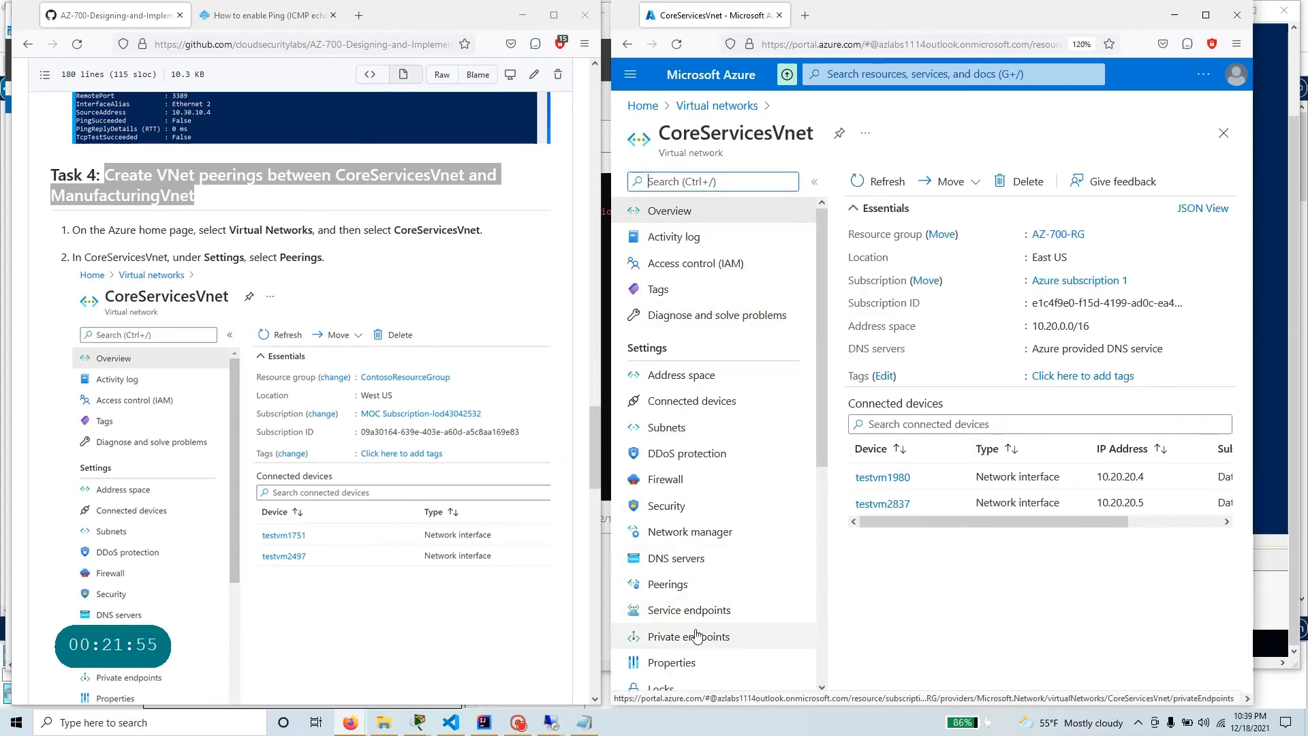
pyautogui.click(667, 585)
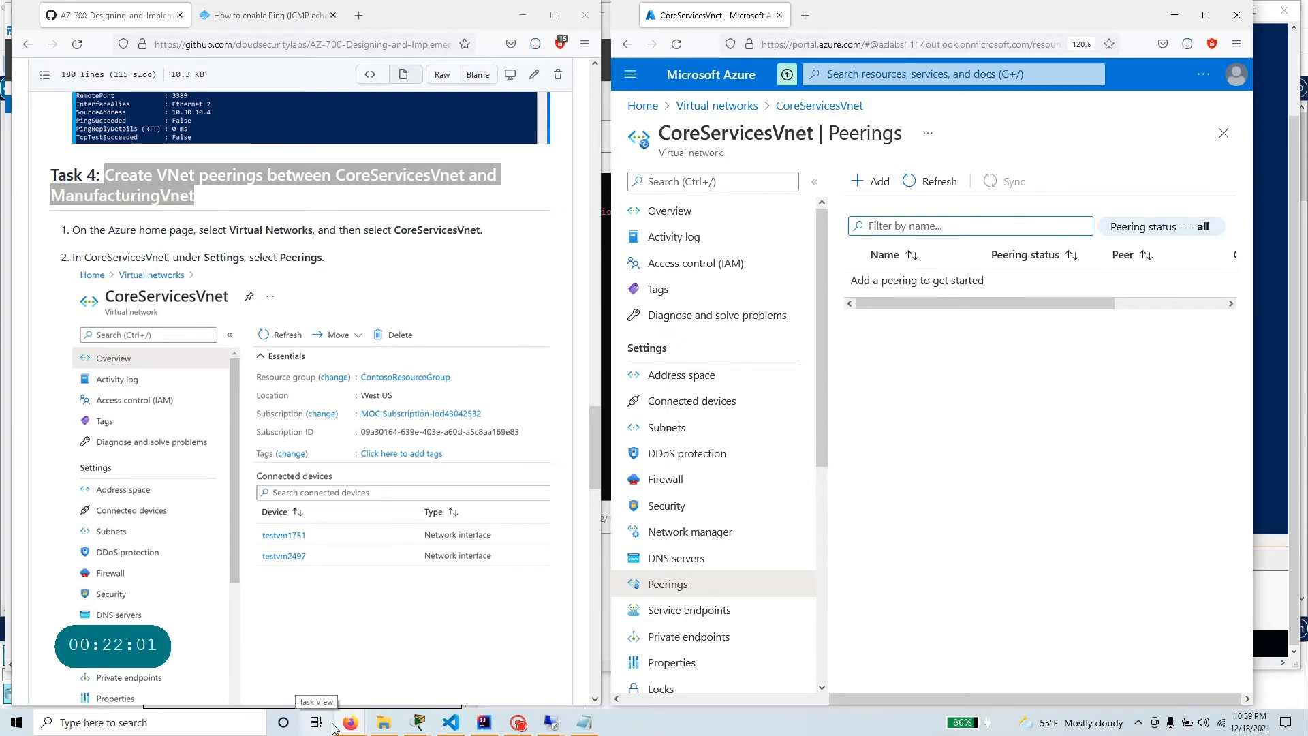
# Start a new peering on CoreServicesVnet and name this network's link CoreServicesVnet-to-ManufacturingVnet, copied from the lab table.
pyautogui.scroll(-6, 146, 555)
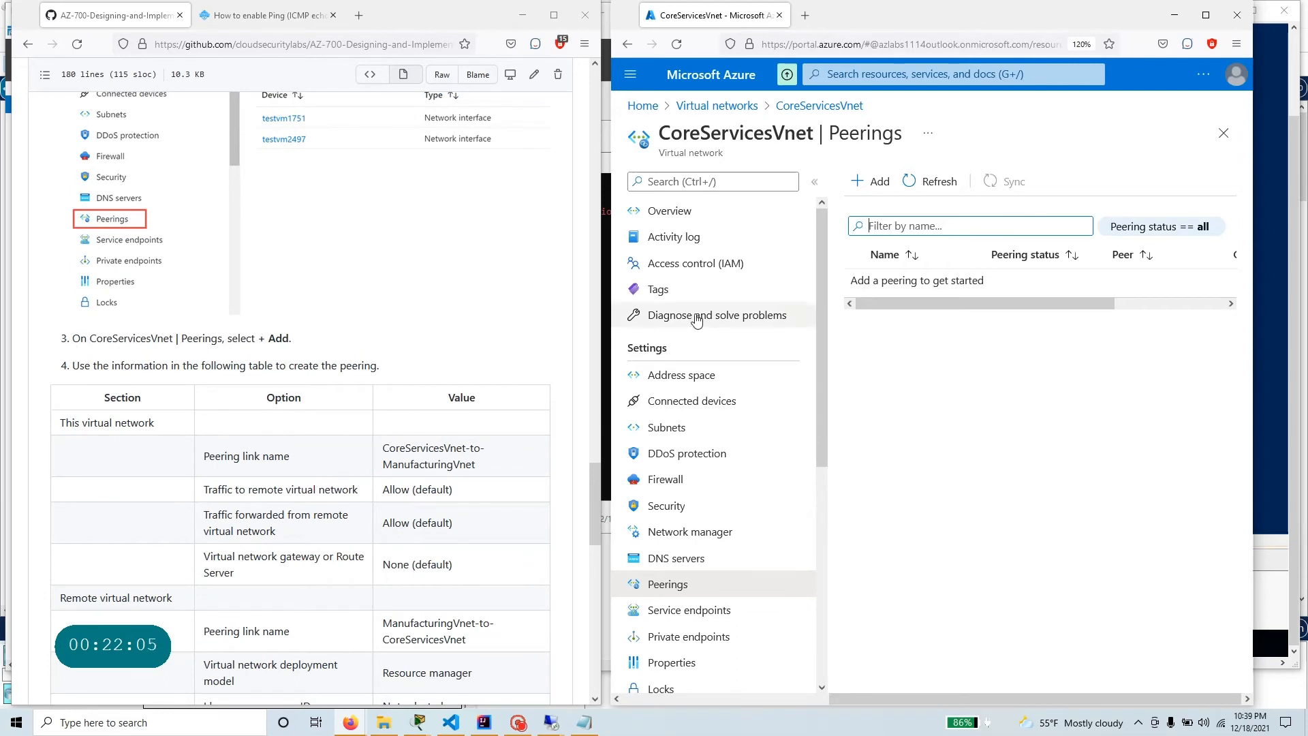
pyautogui.click(882, 189)
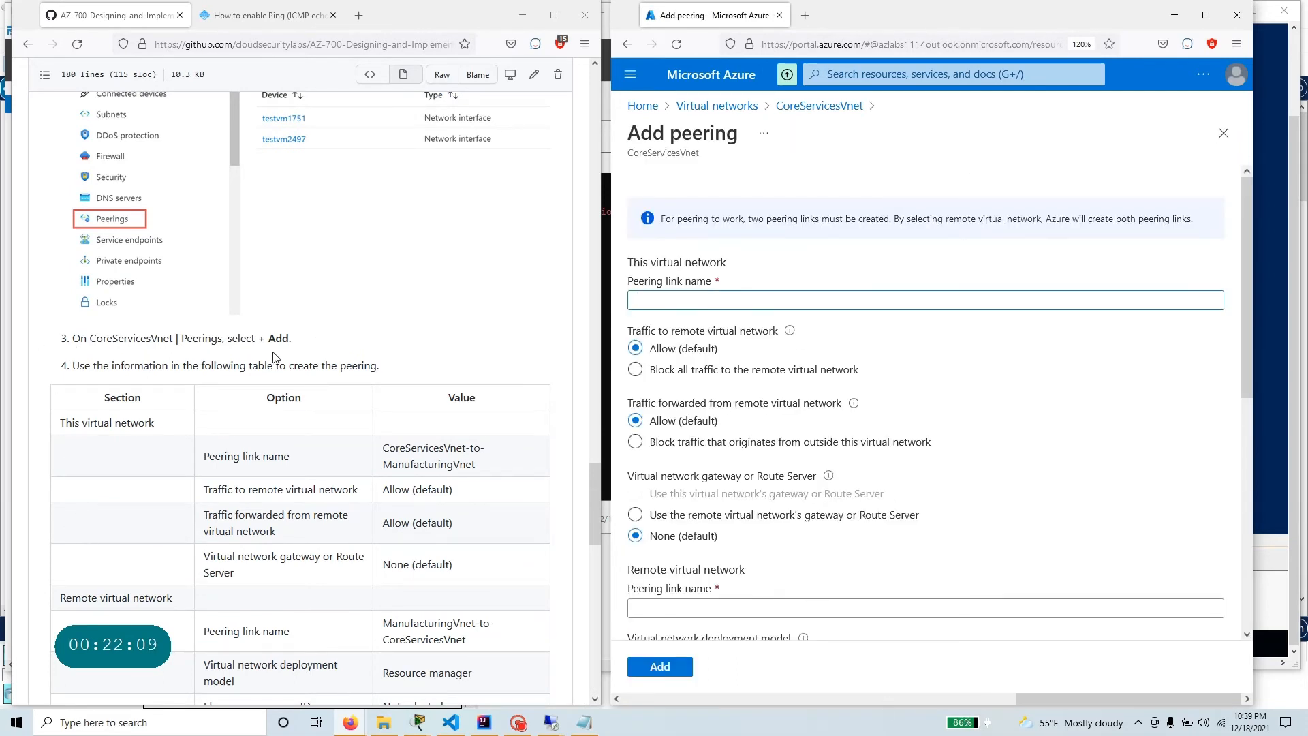
pyautogui.scroll(-3, 350, 545)
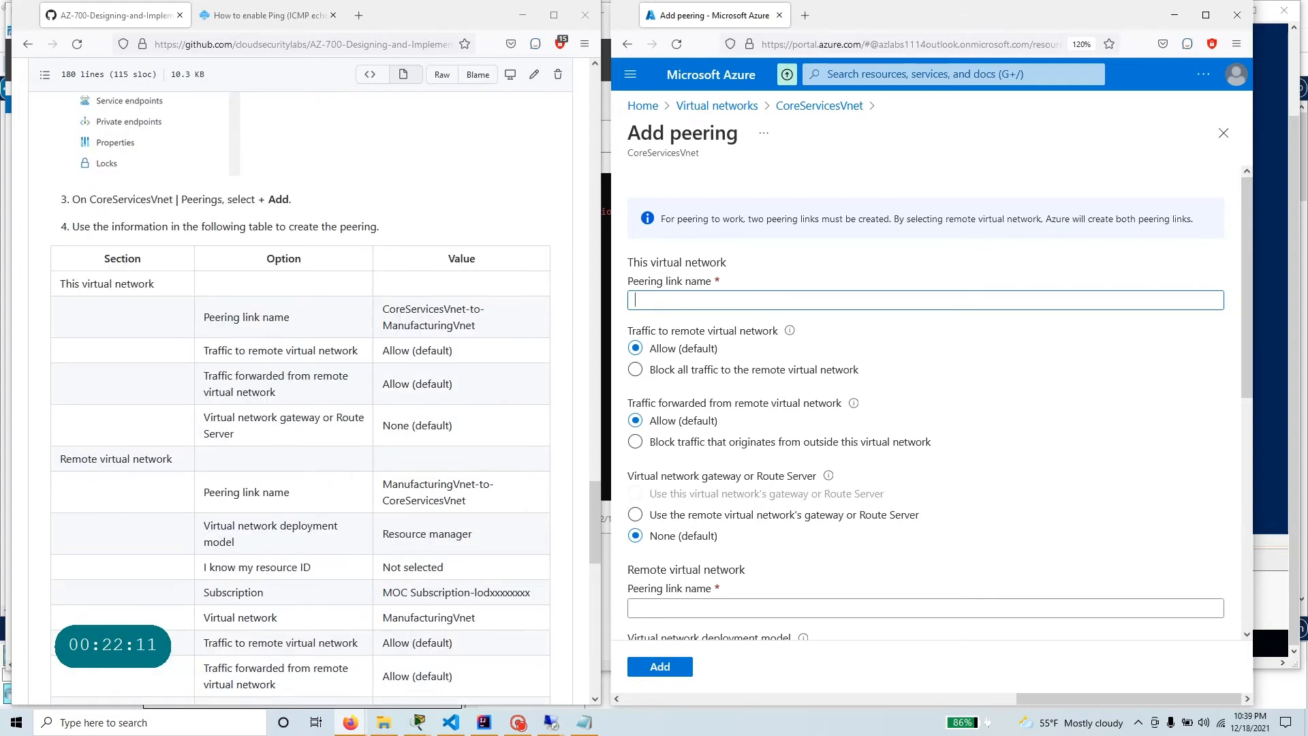
pyautogui.moveTo(293, 320); pyautogui.dragTo(203, 318)
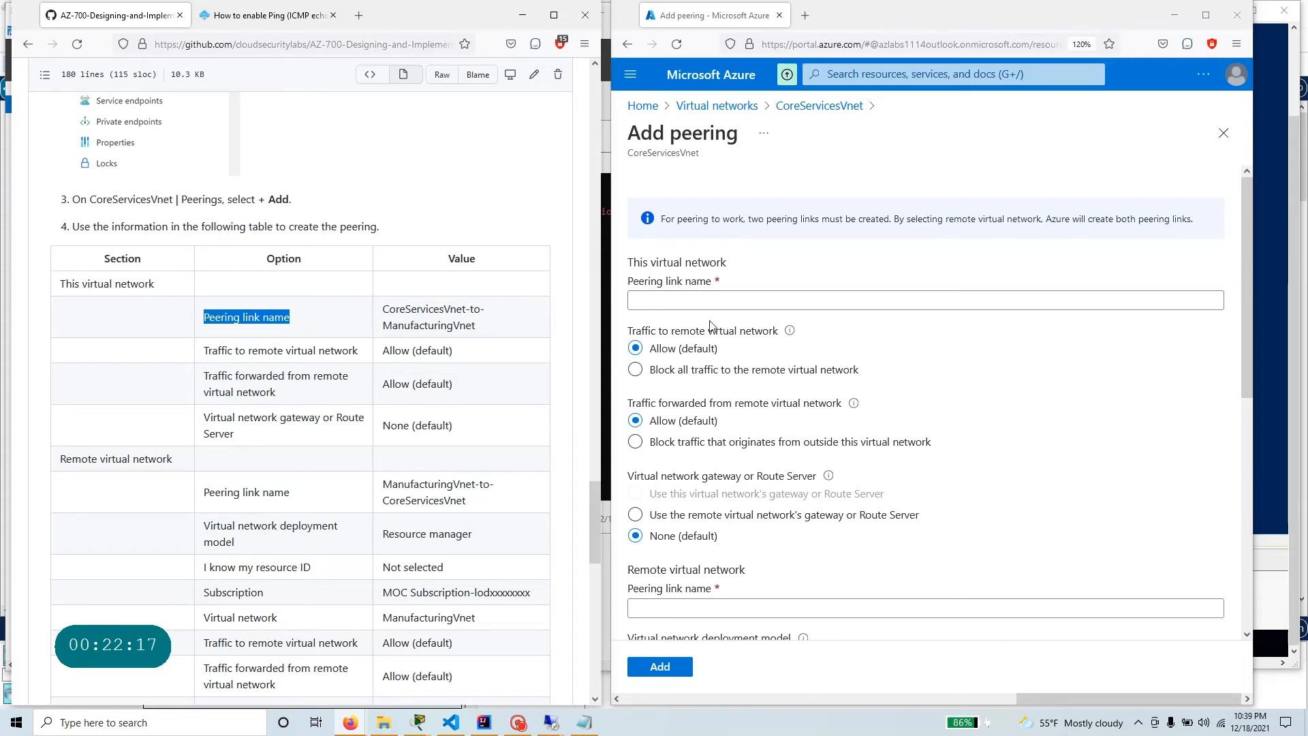
pyautogui.moveTo(479, 336); pyautogui.dragTo(379, 310)
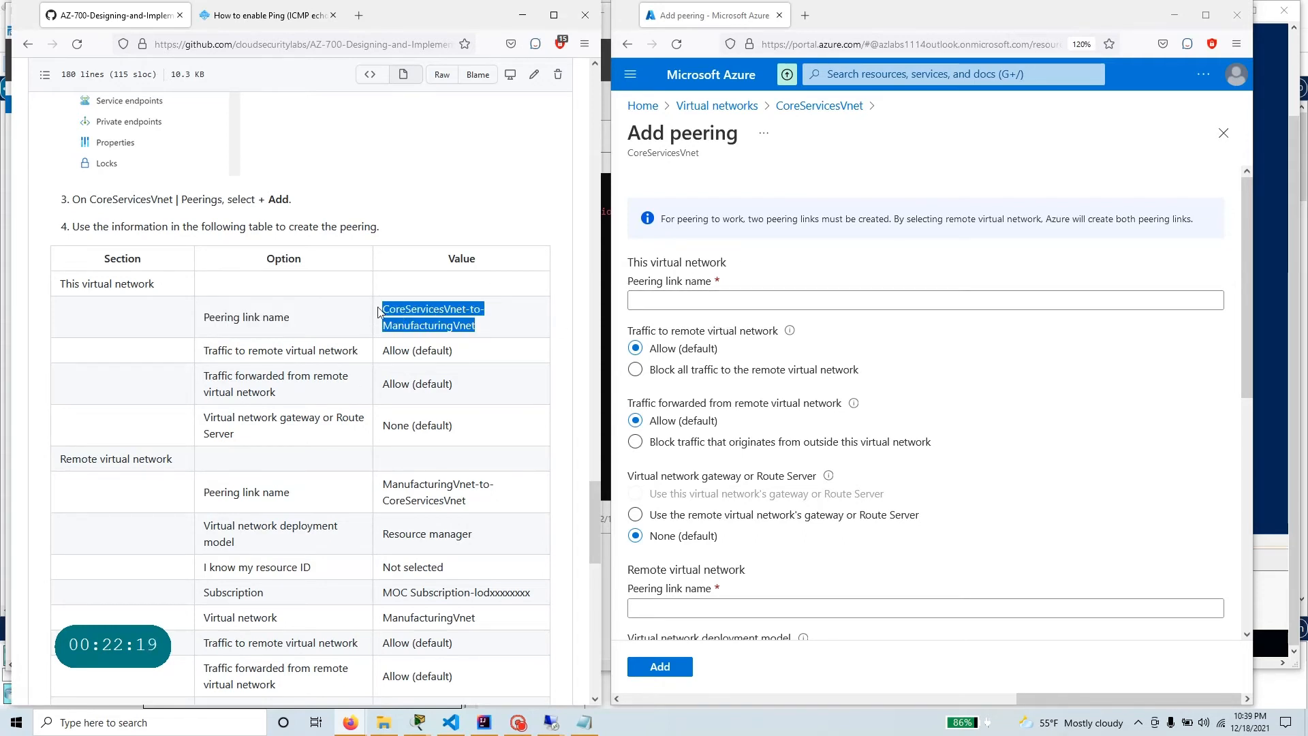
pyautogui.click(704, 301)
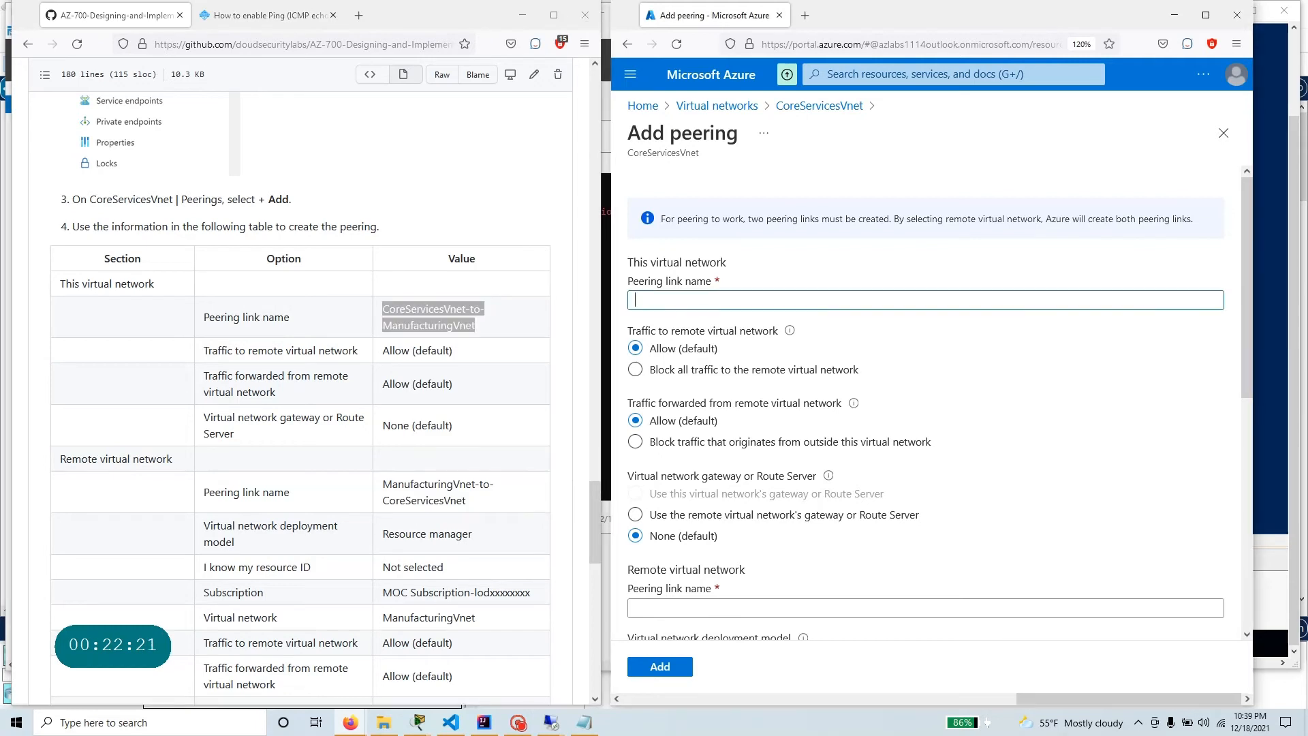
pyautogui.write('CoreServicesVnet-to-ManufacturingVnet')
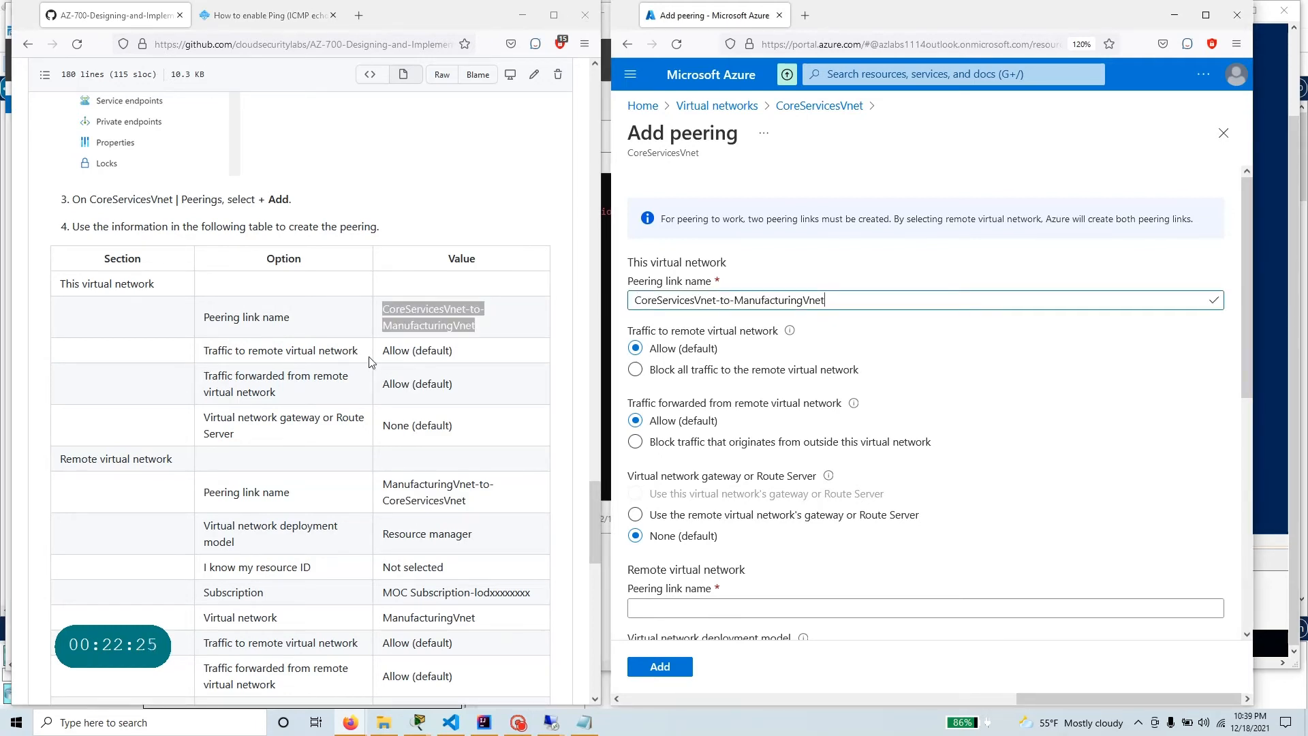
# Name the remote virtual network's peering link ManufacturingVnet-to-CoreServicesVnet, copied from the lab table.
pyautogui.scroll(-2, 332, 402)
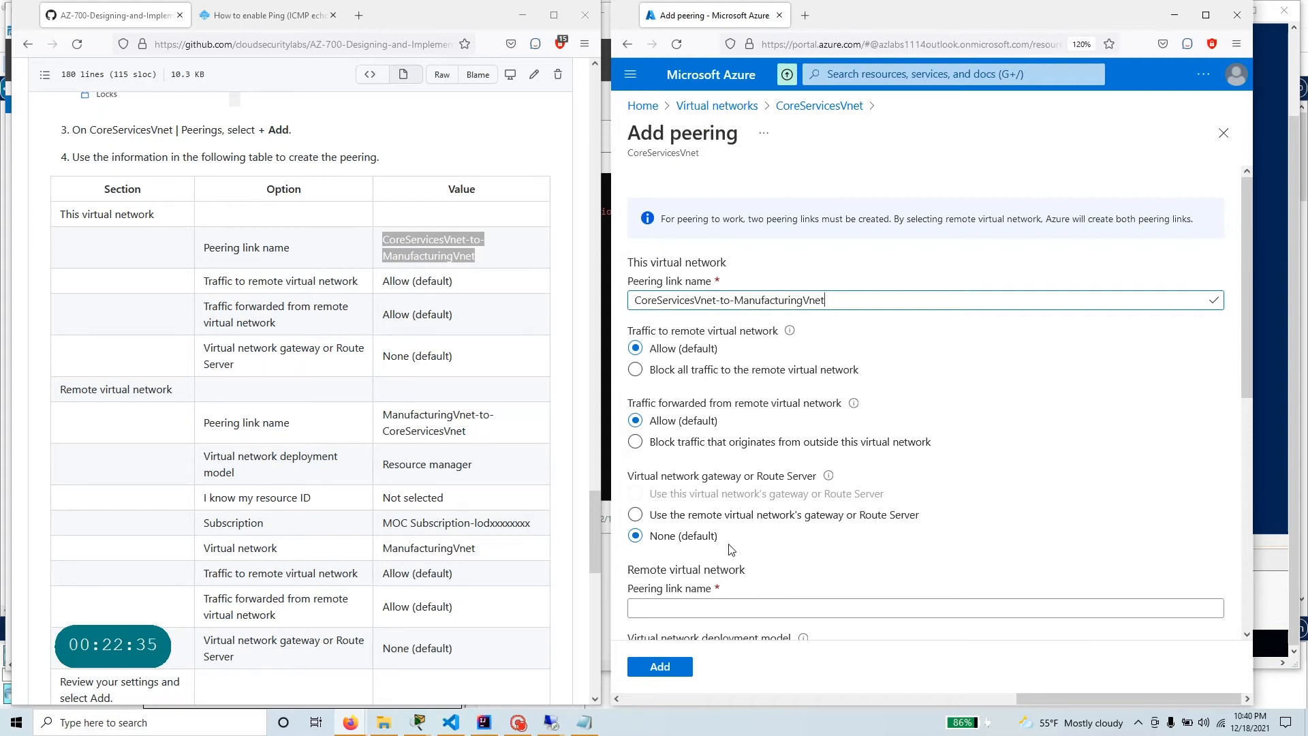
pyautogui.scroll(-2, 300, 422)
pyautogui.scroll(-3, 788, 502)
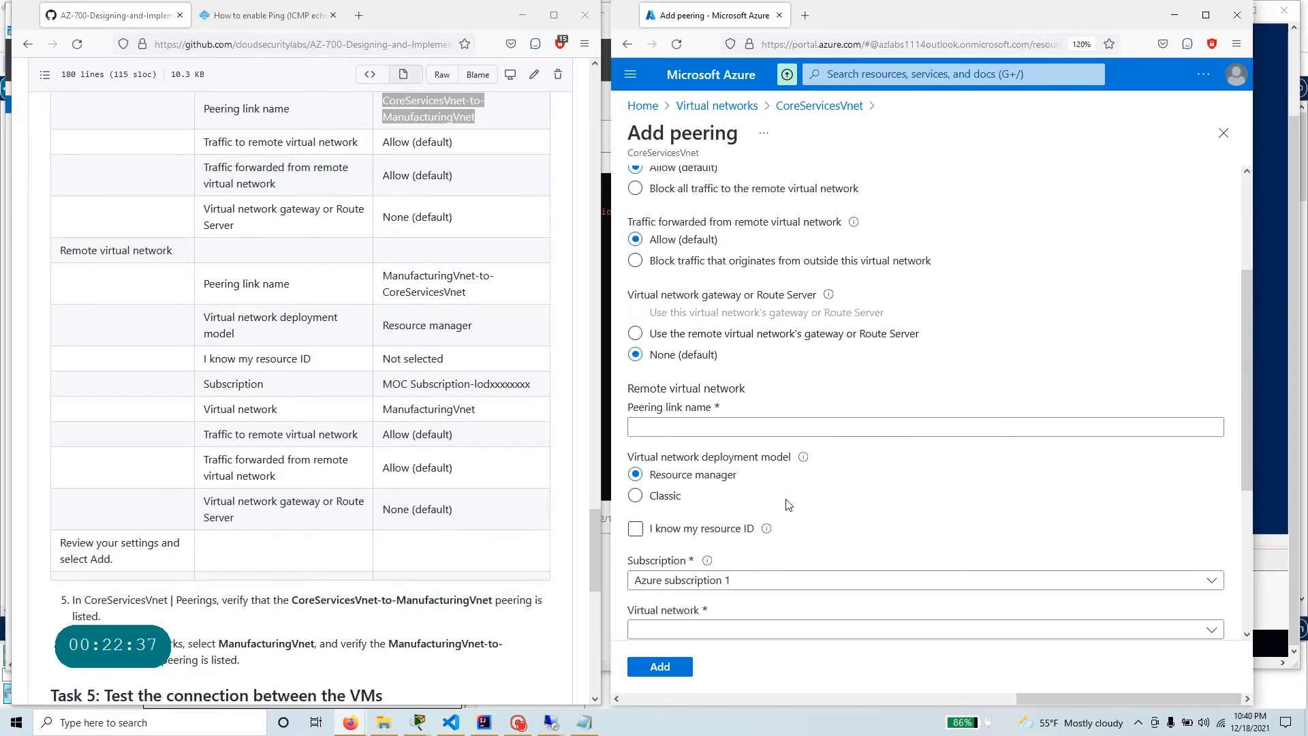
pyautogui.scroll(-3, 788, 504)
pyautogui.moveTo(466, 292); pyautogui.dragTo(395, 275)
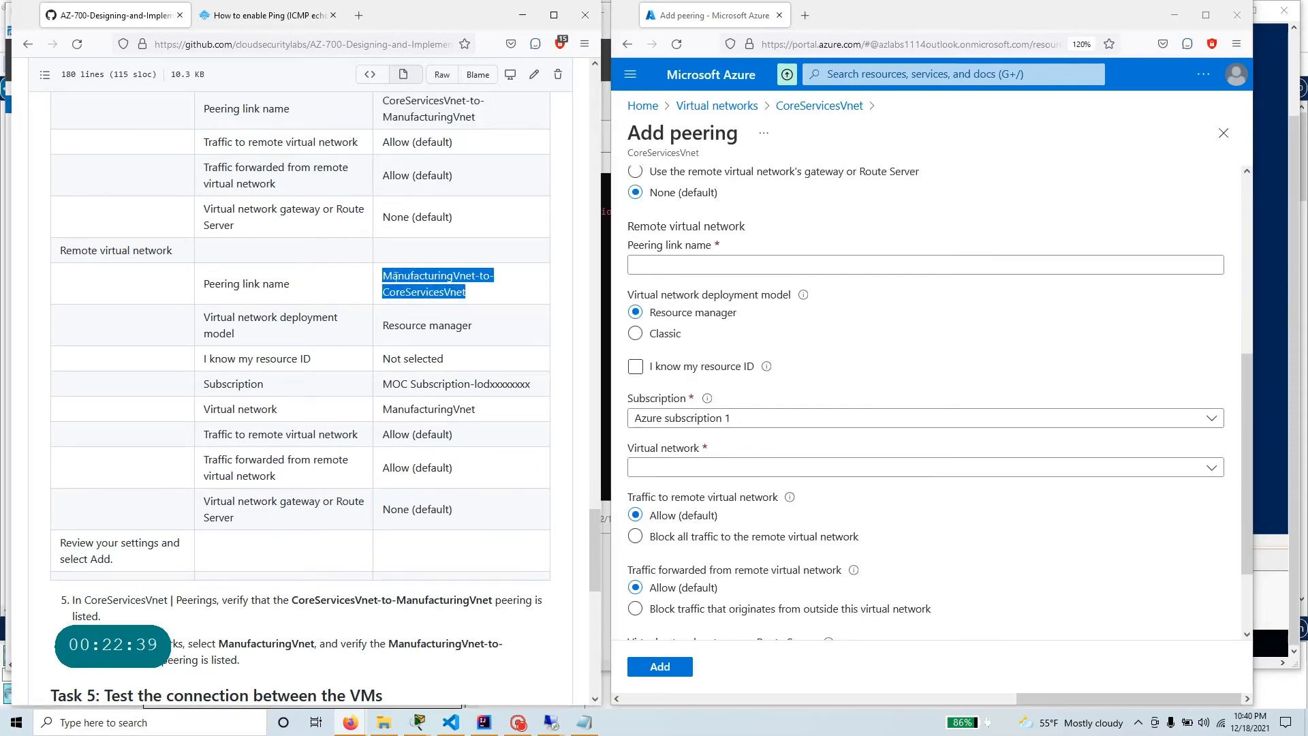
pyautogui.rightClick(395, 276)
pyautogui.click(415, 290)
pyautogui.click(674, 467)
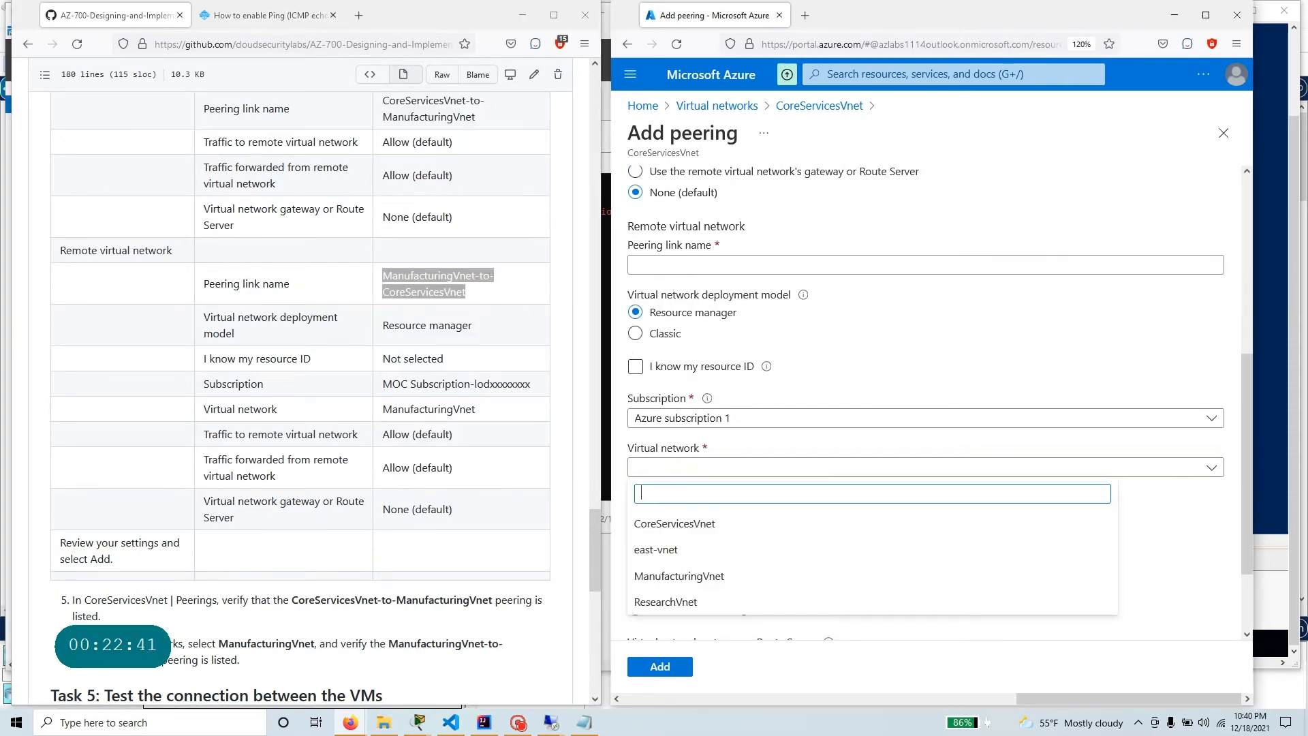
pyautogui.click(671, 265)
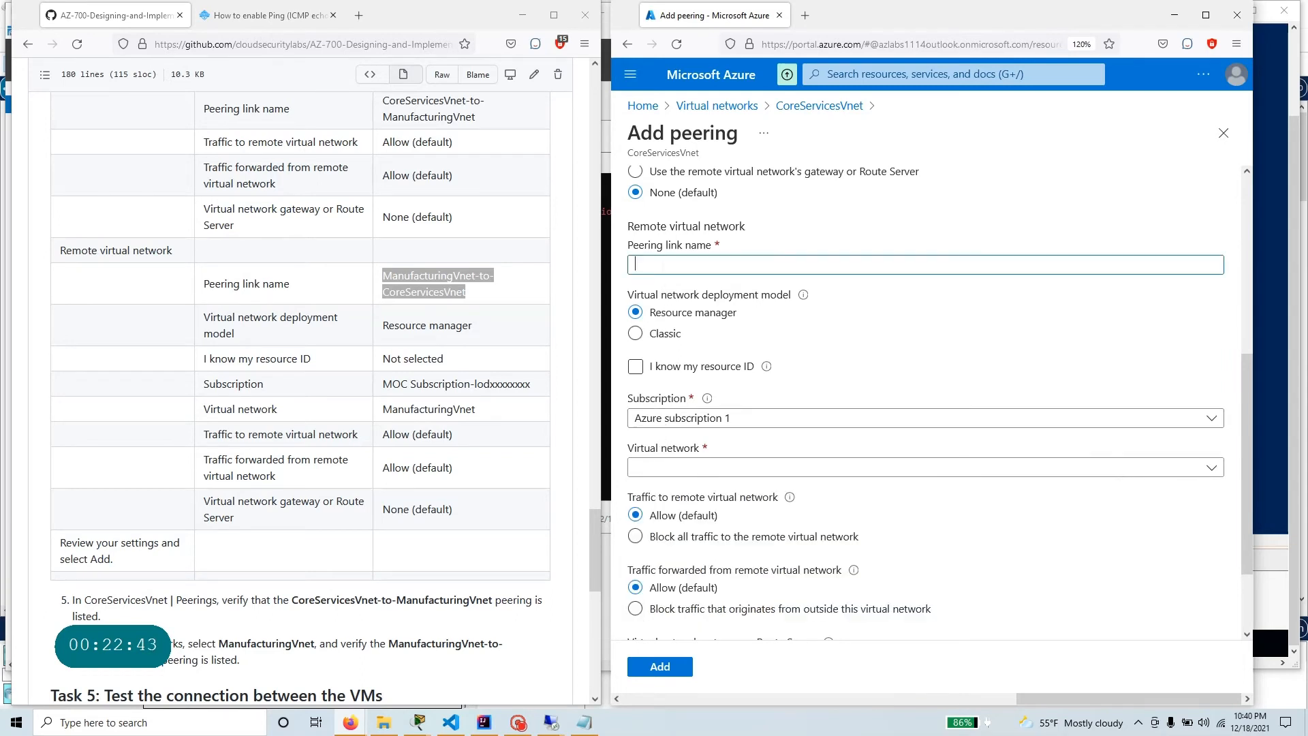
pyautogui.hotkey('ctrl', 'v')
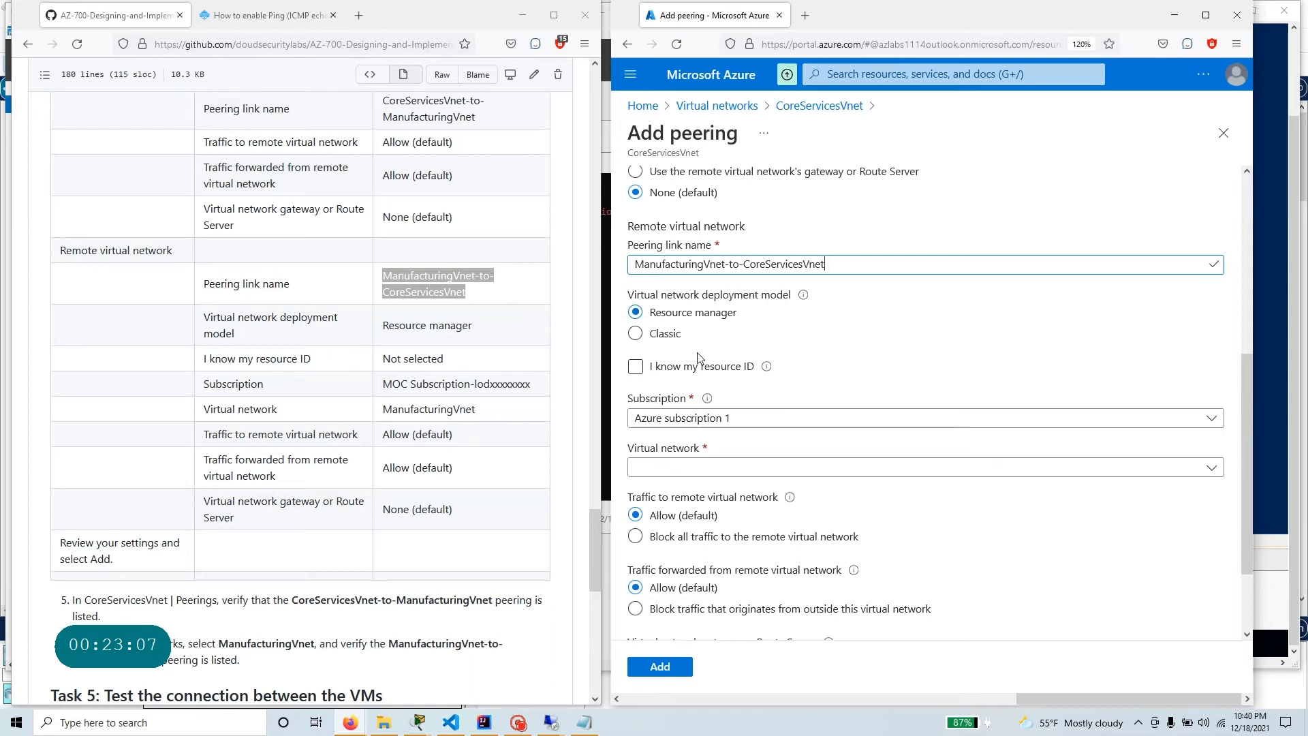
# Leave the resource ID option unselected, choose ManufacturingVnet as the remote virtual network, and review the peering settings.
pyautogui.click(715, 368)
pyautogui.click(712, 372)
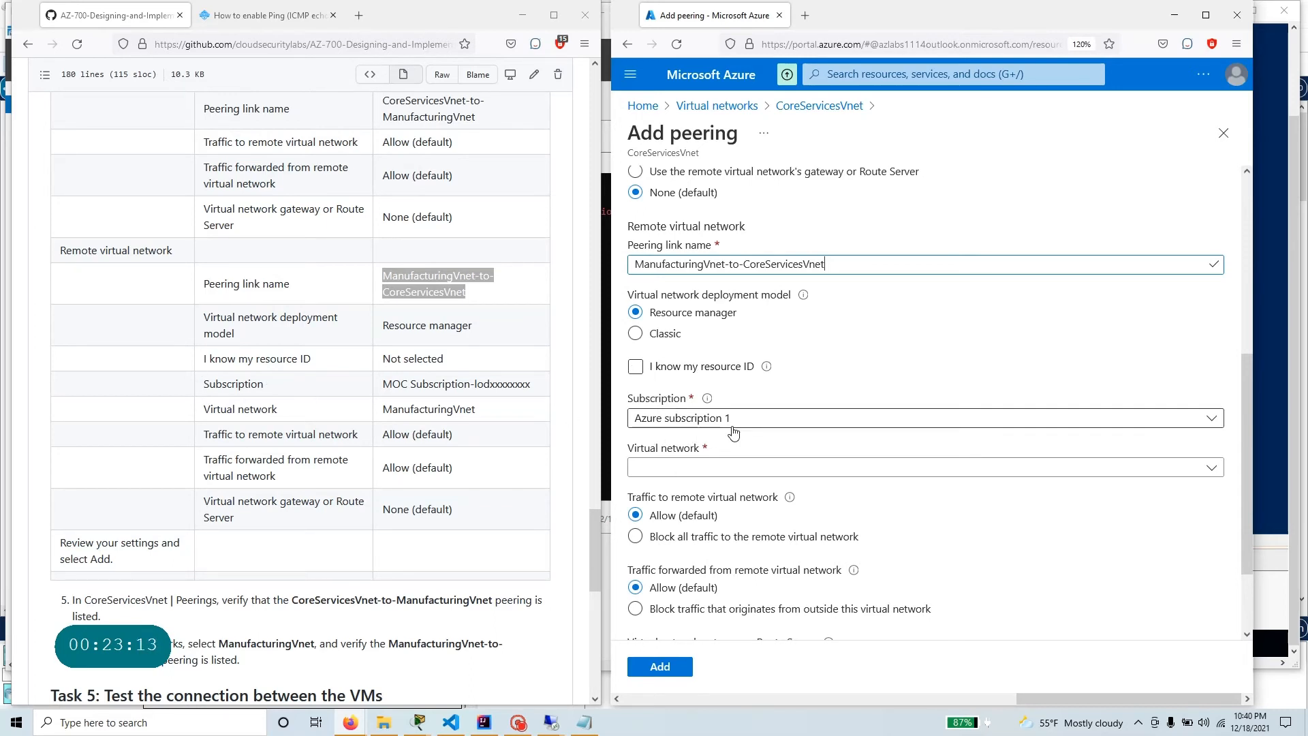
pyautogui.click(712, 469)
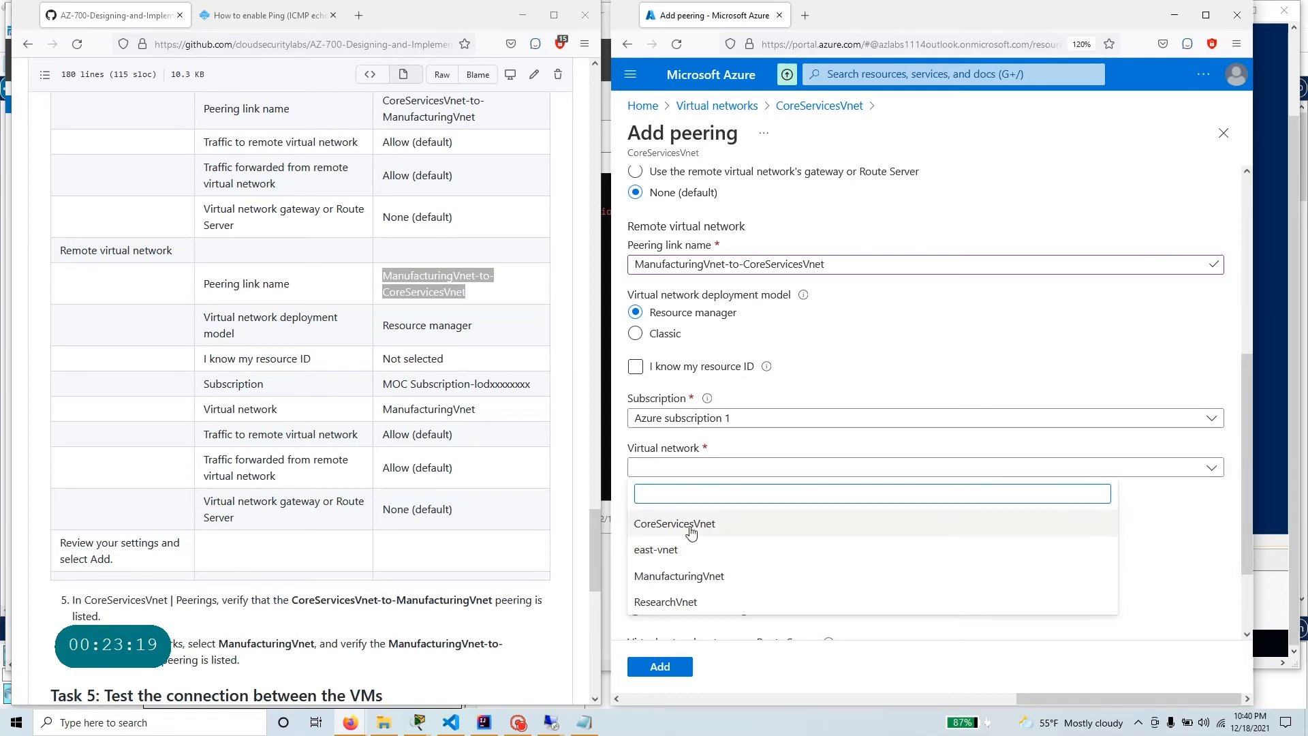
pyautogui.click(678, 576)
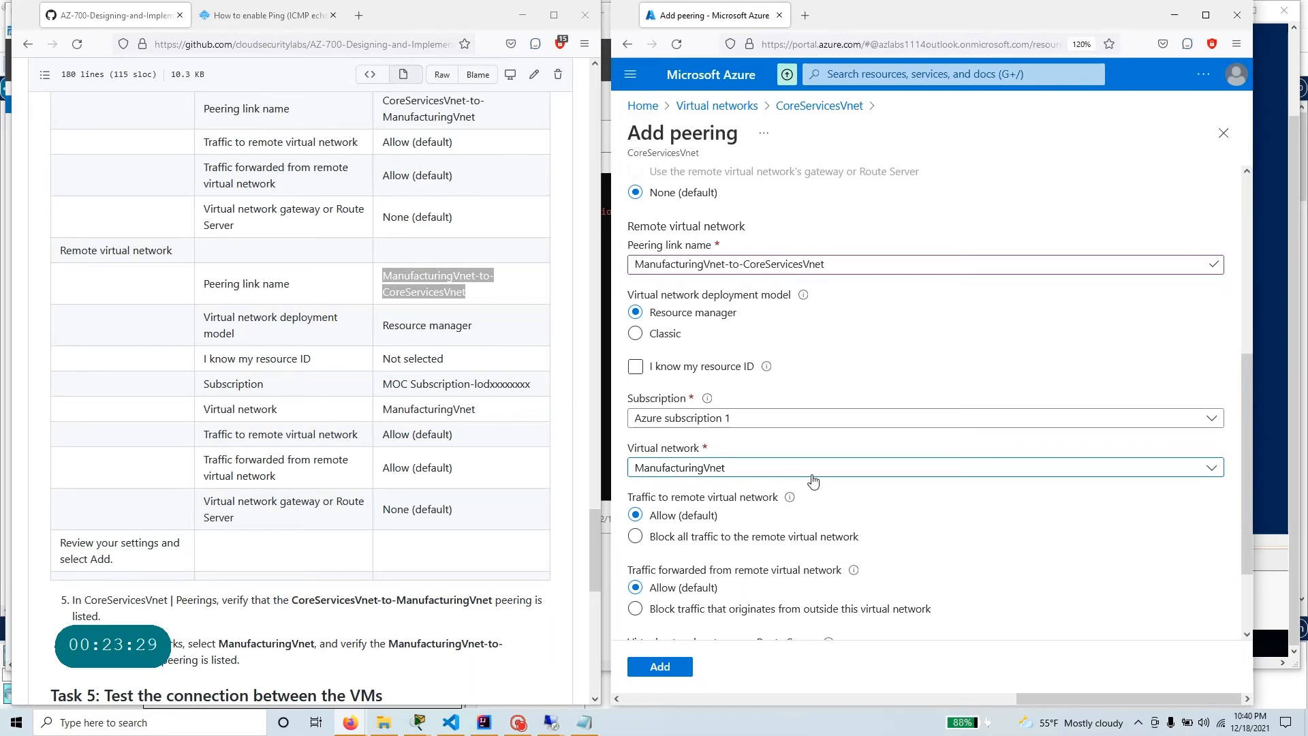
pyautogui.scroll(5, 812, 481)
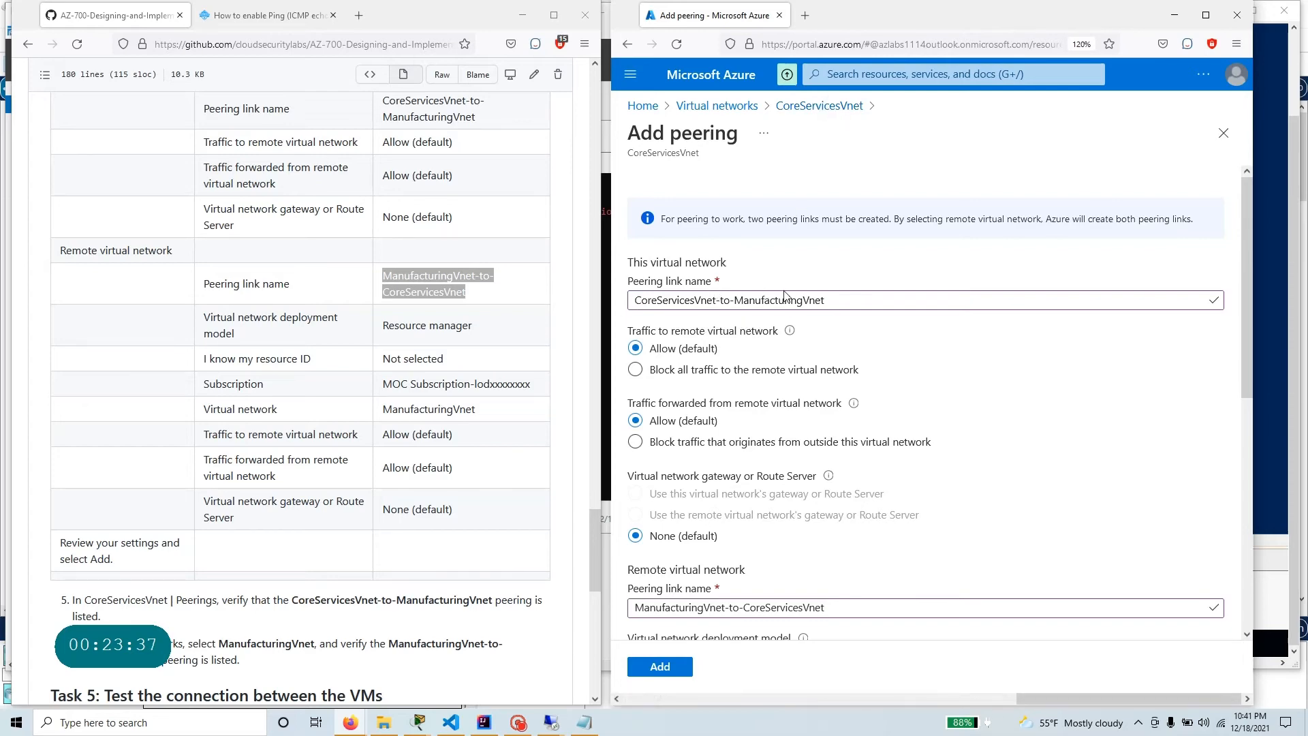
# Review the settings of both peering links against the lab table, and add the peering between CoreServicesVnet and ManufacturingVnet.
pyautogui.scroll(-1, 769, 300)
pyautogui.scroll(-4, 769, 300)
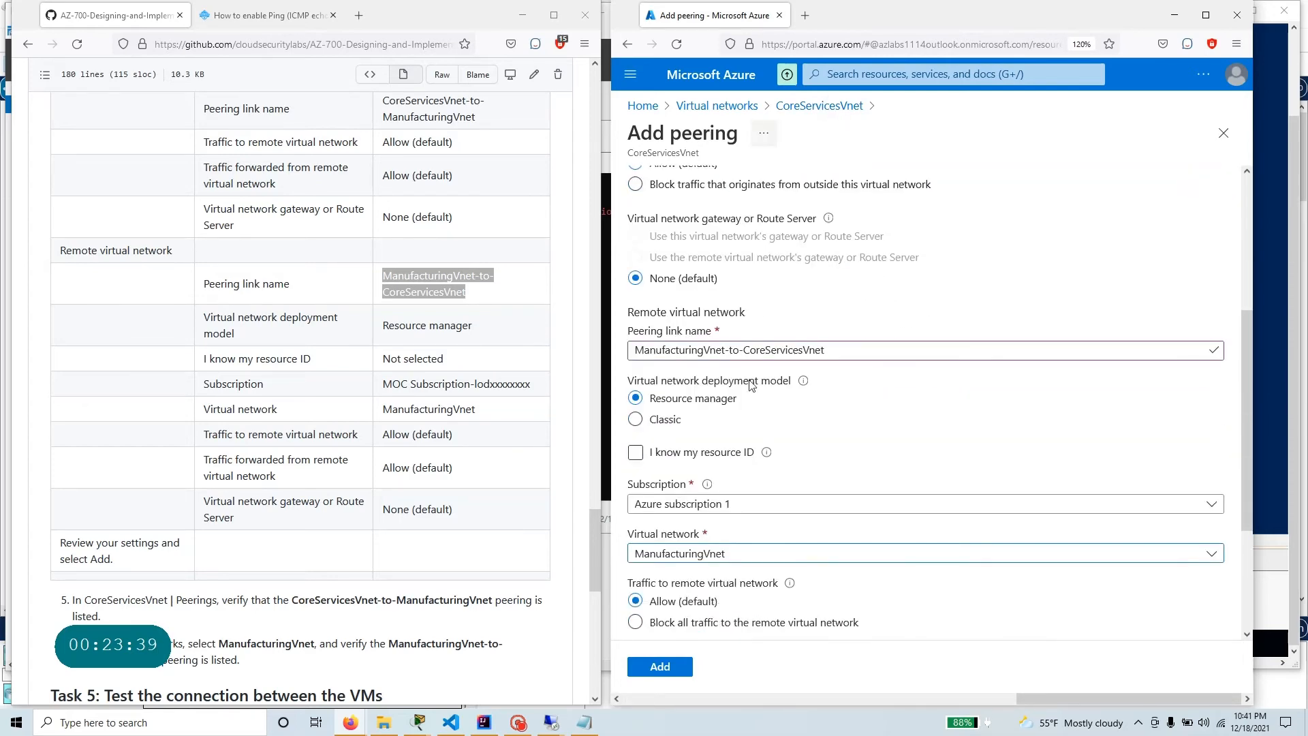
pyautogui.scroll(-3, 909, 364)
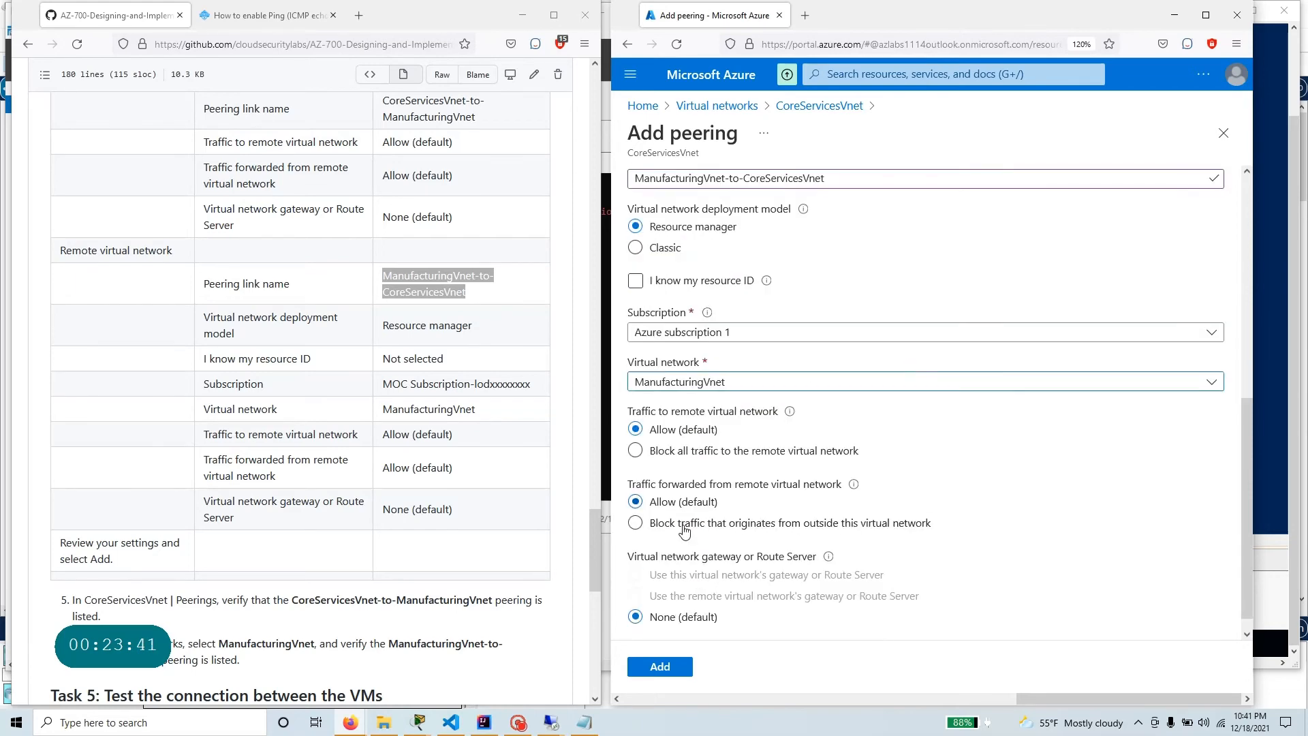
pyautogui.scroll(2, 723, 434)
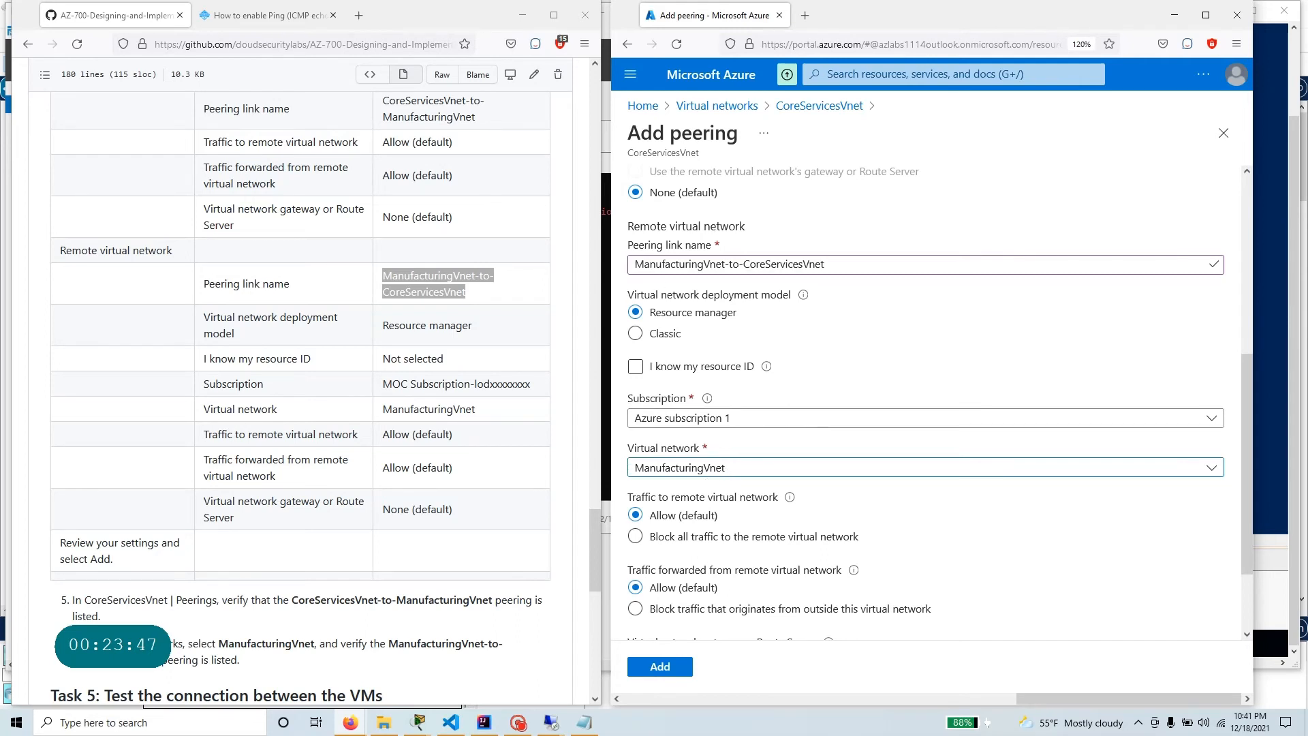
pyautogui.moveTo(825, 265); pyautogui.dragTo(739, 266)
pyautogui.scroll(-2, 770, 470)
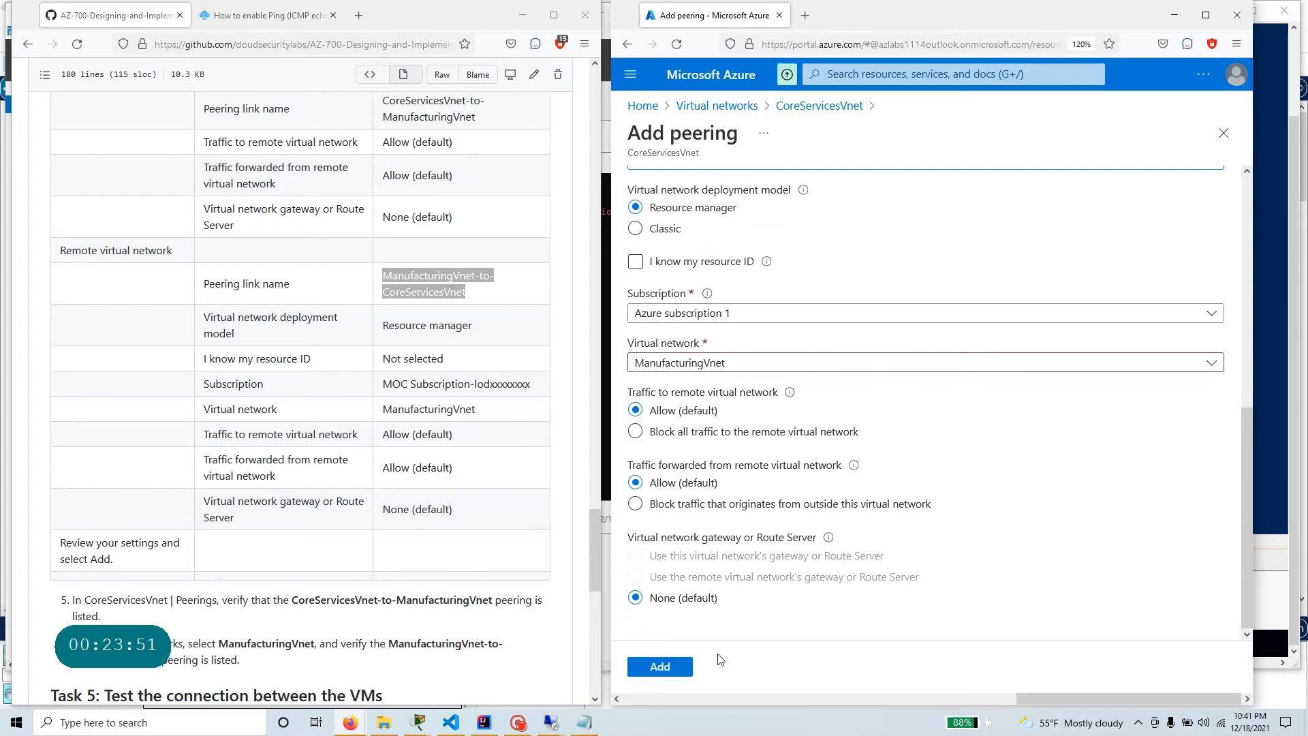
pyautogui.scroll(-3, 295, 455)
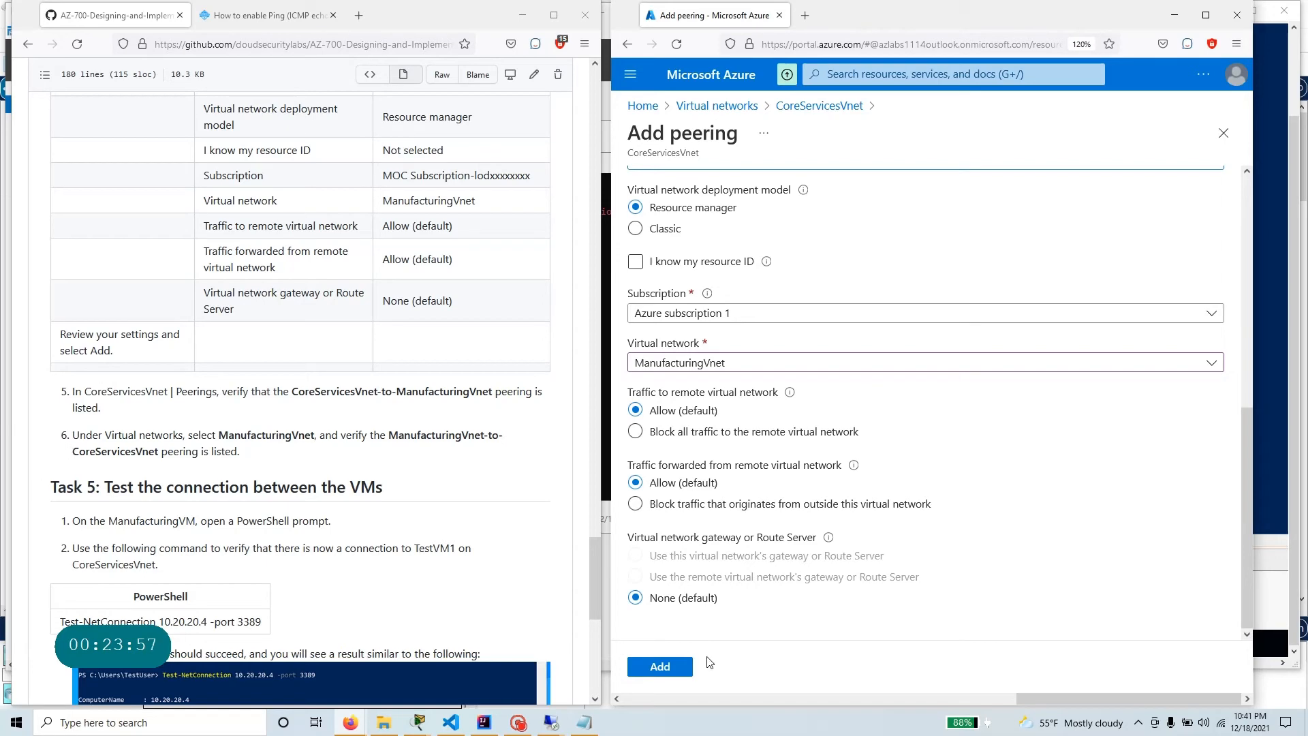
pyautogui.click(675, 668)
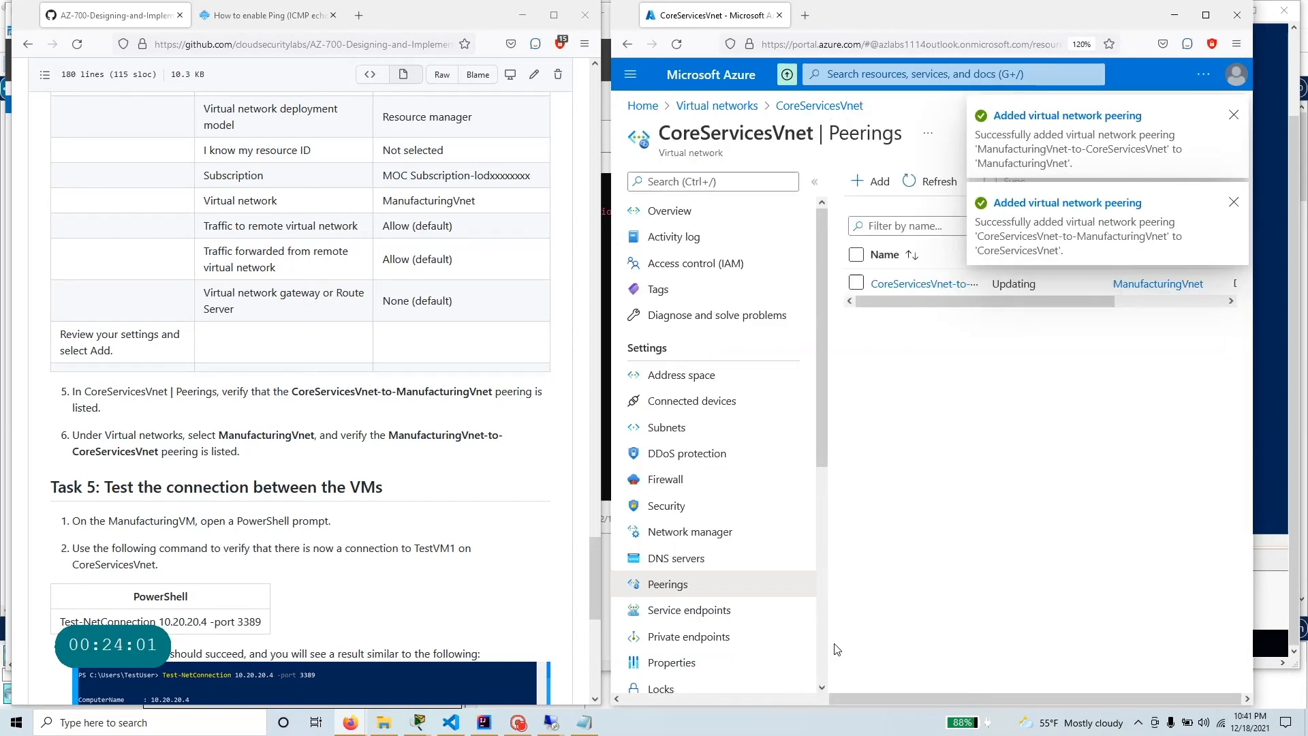
pyautogui.click(1235, 206)
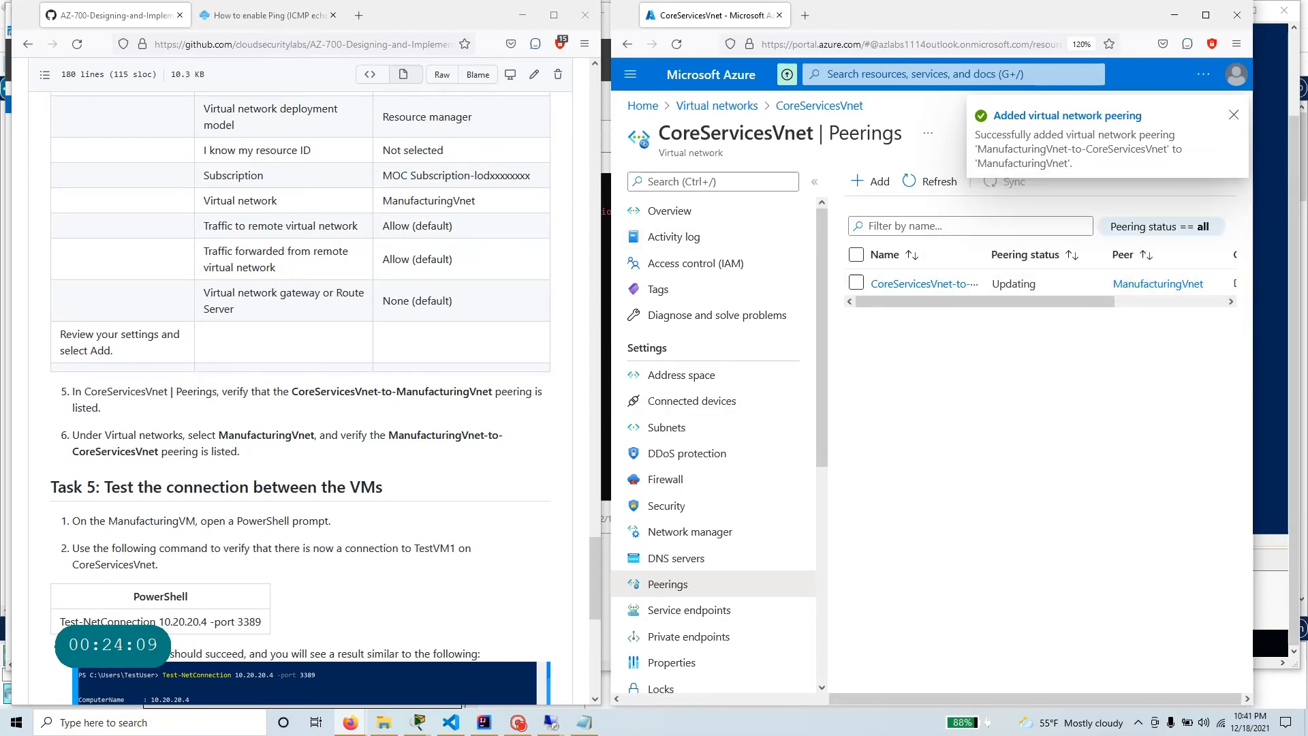
pyautogui.click(1233, 115)
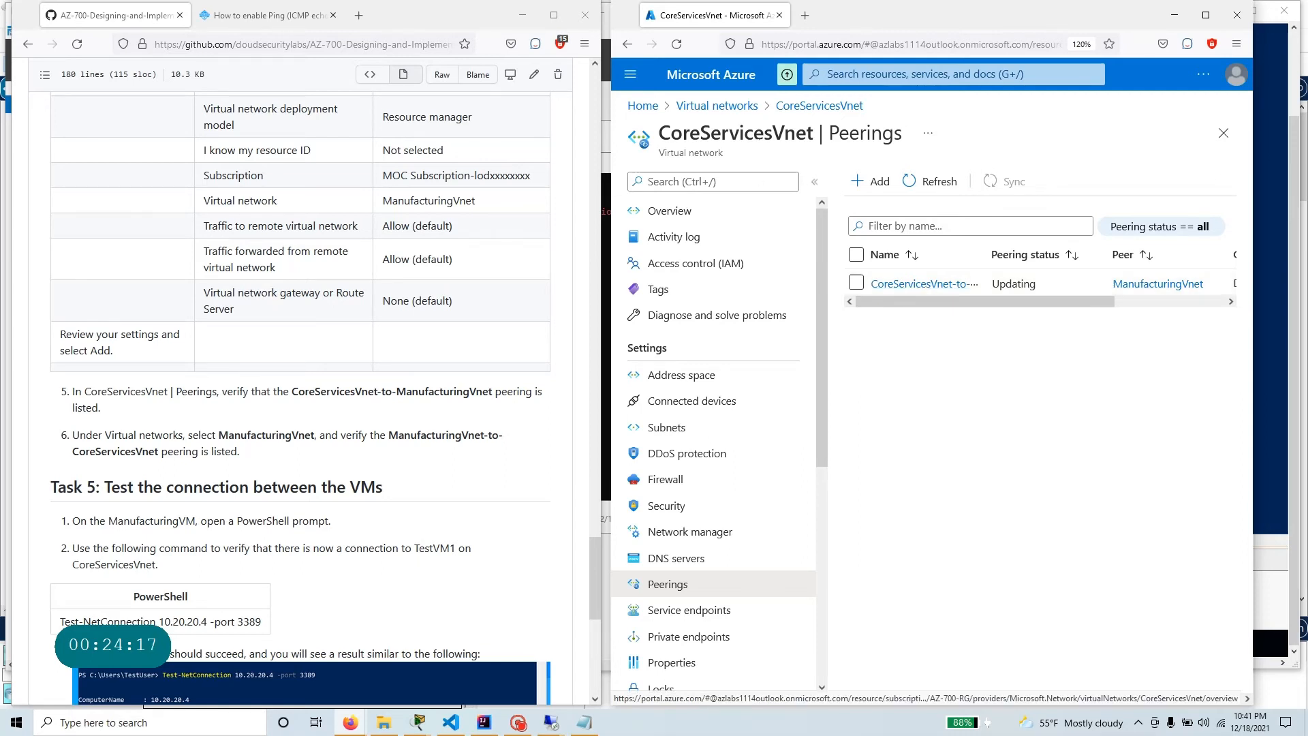
# Open the peerings of ManufacturingVnet and check the status of the ManufacturingVnet-to-CoreServicesVnet peering.
pyautogui.click(733, 107)
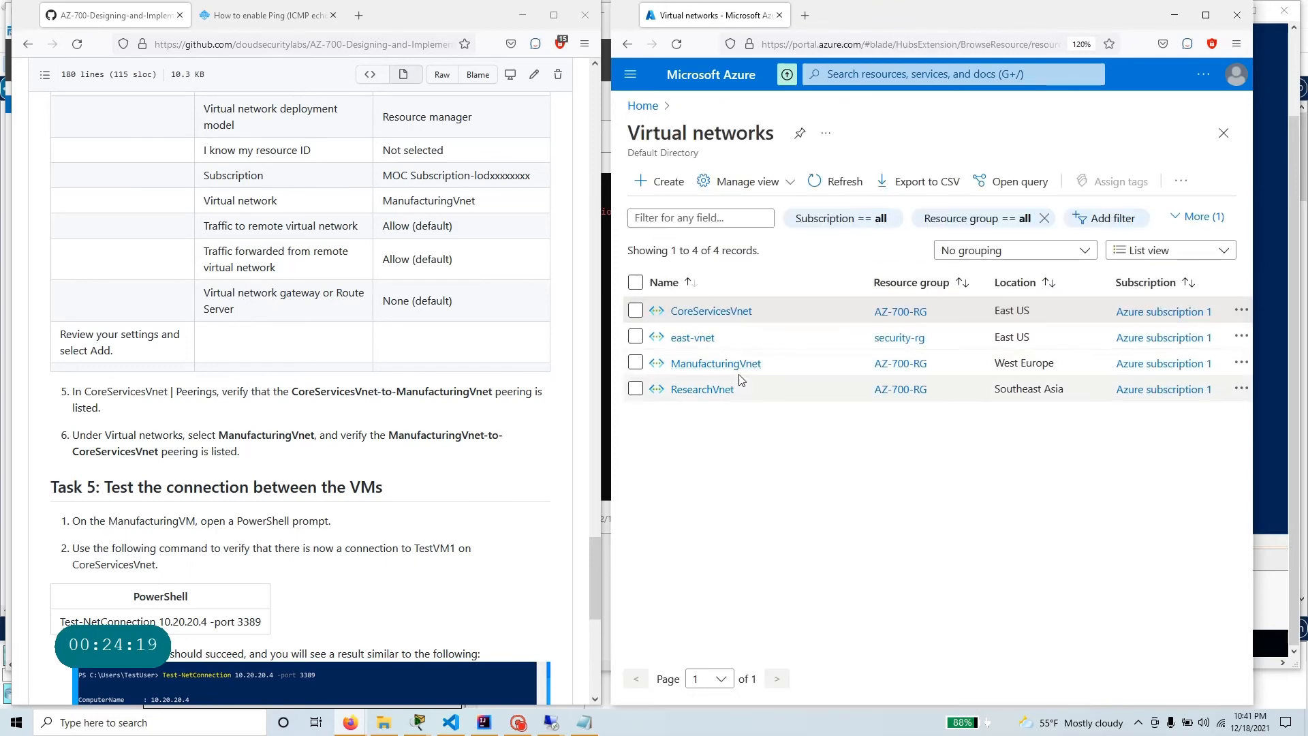
pyautogui.click(739, 368)
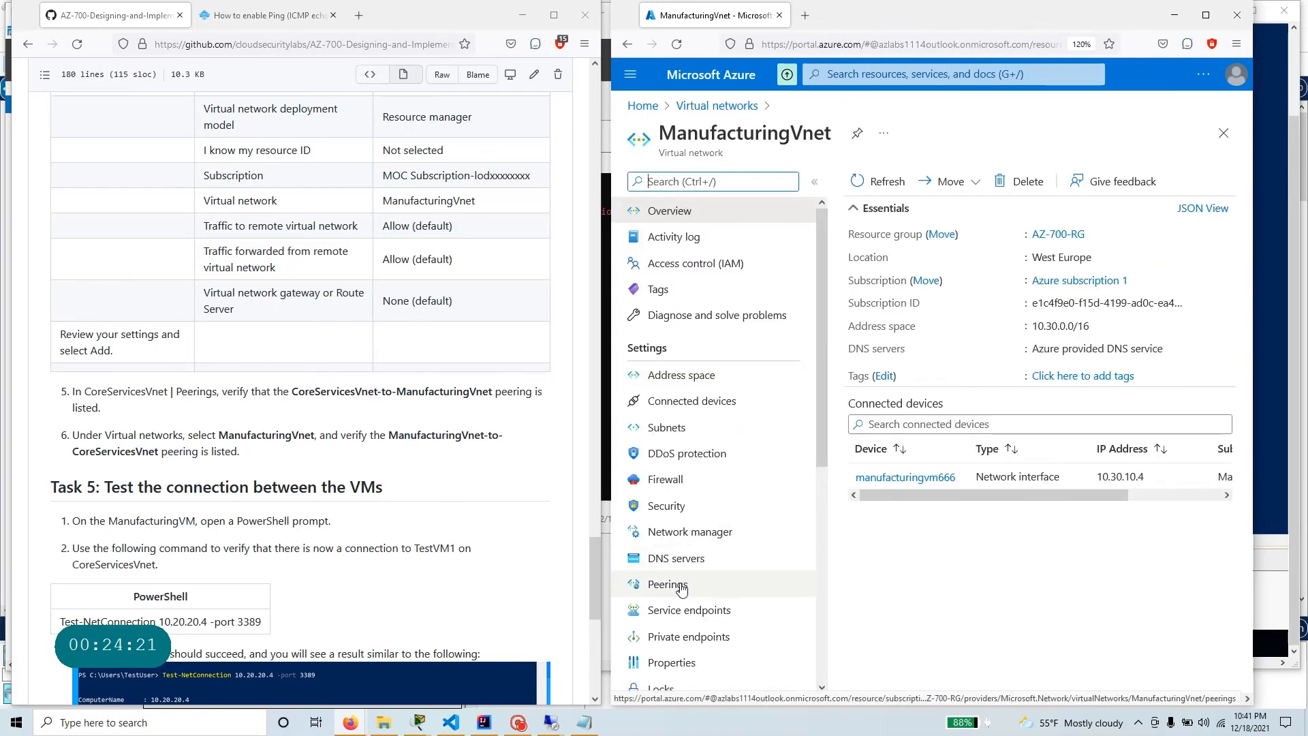
pyautogui.click(670, 589)
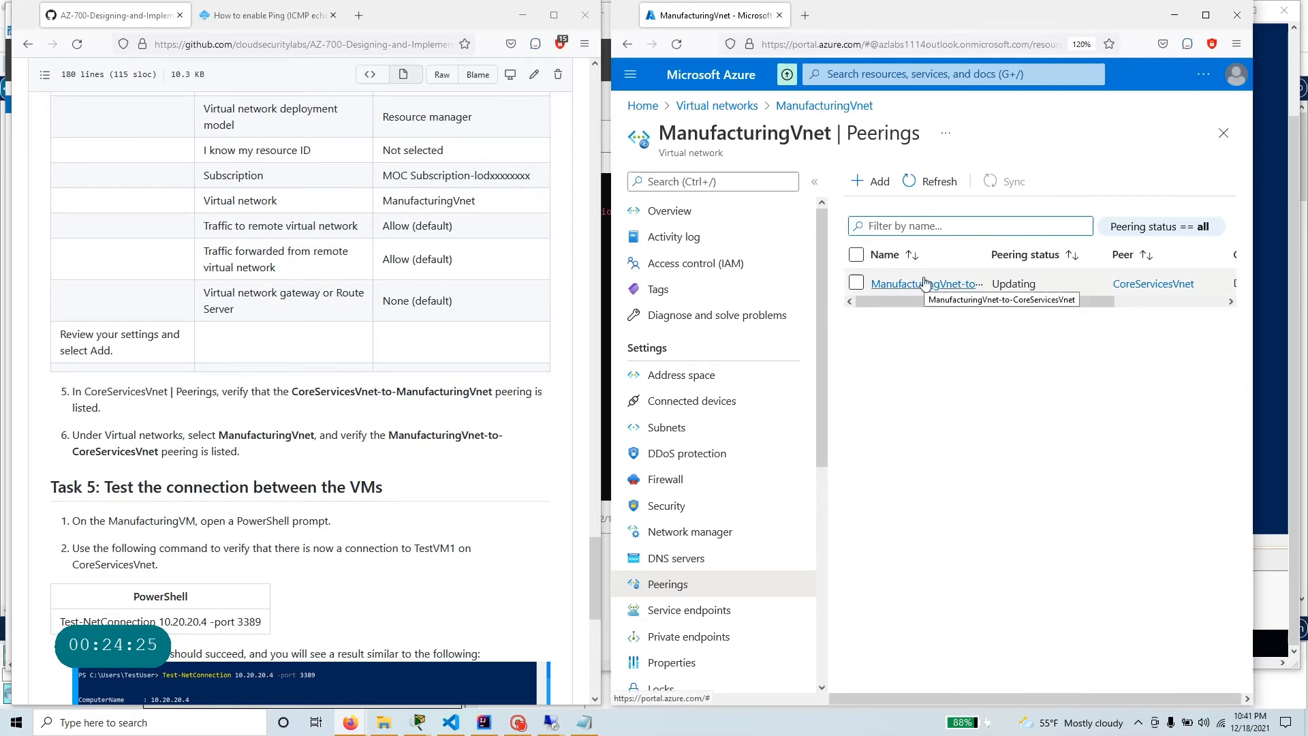
pyautogui.moveTo(1036, 283); pyautogui.dragTo(999, 284)
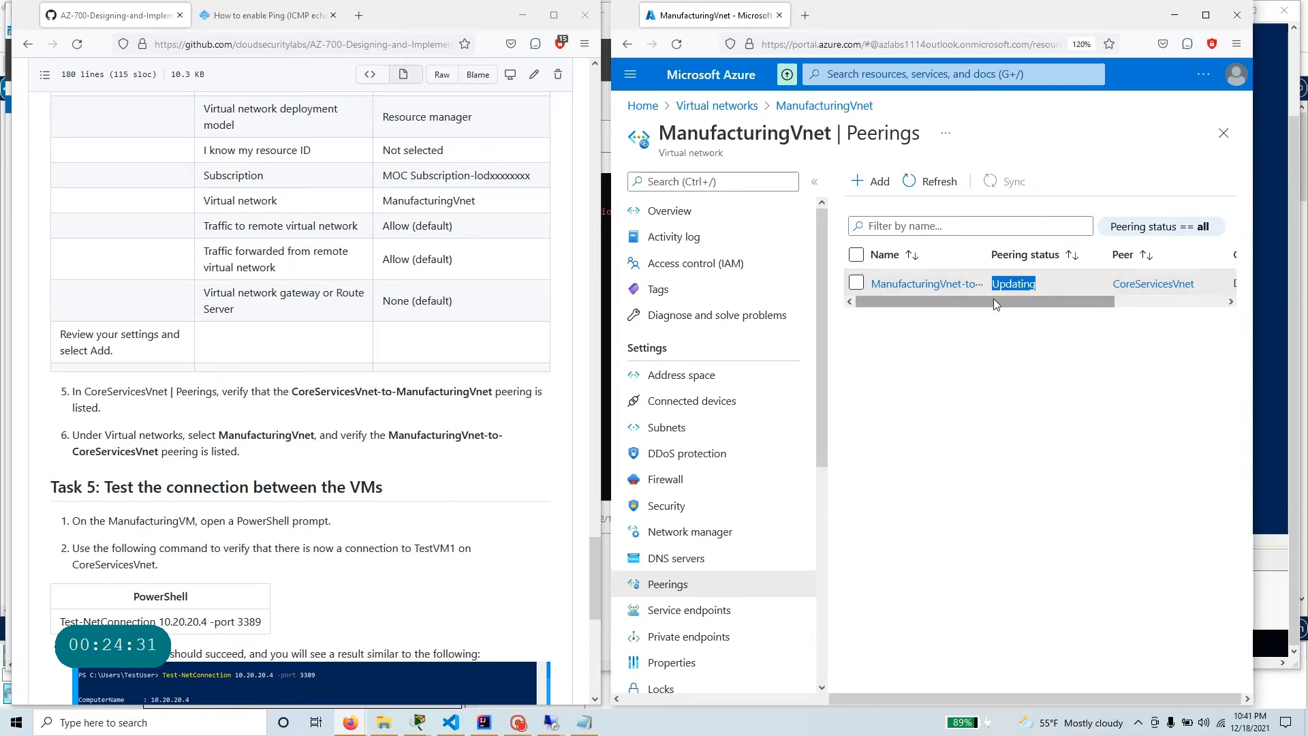
pyautogui.moveTo(1010, 305); pyautogui.dragTo(949, 304)
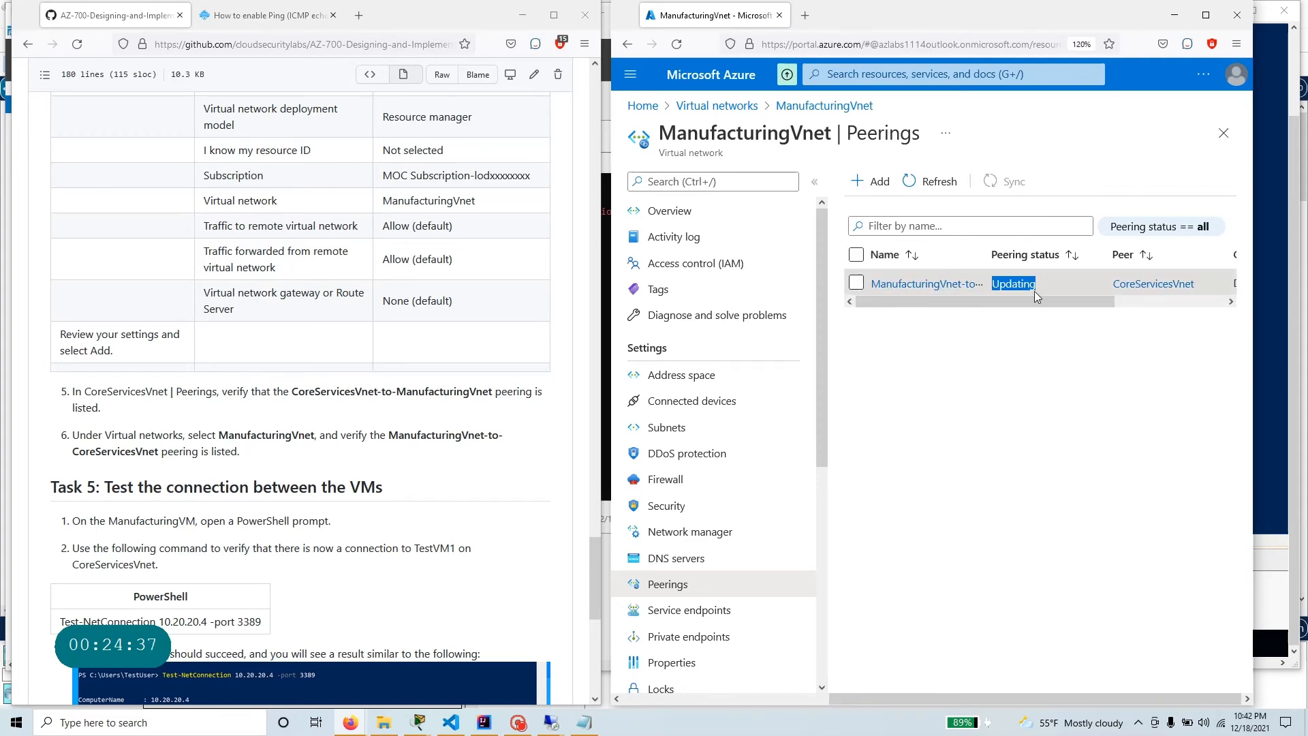
# Read the Task 5 instructions, bring up both VM remote sessions, and rerun Test-NetConnection 10.30.20.4 -port 3389 in TestVM1's PowerShell.
pyautogui.scroll(-3, 334, 427)
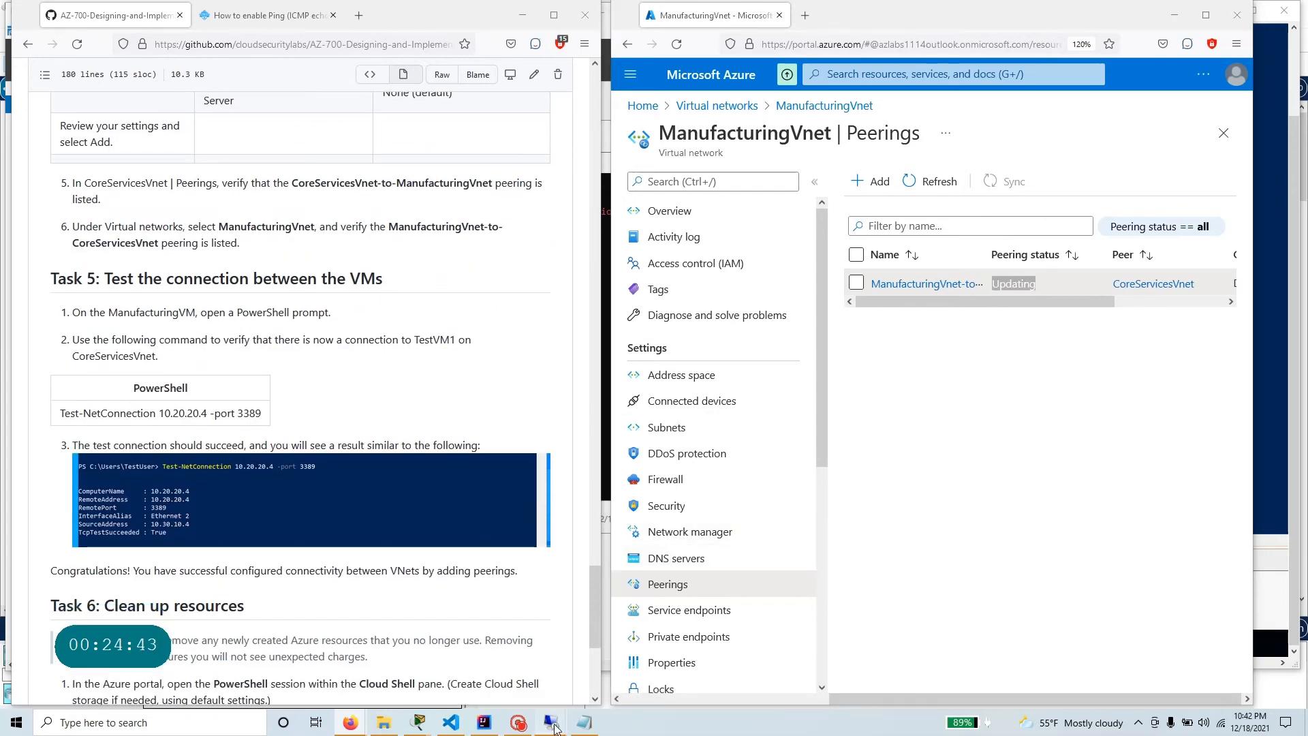
pyautogui.moveTo(551, 722)
pyautogui.click(558, 618)
pyautogui.click(944, 517)
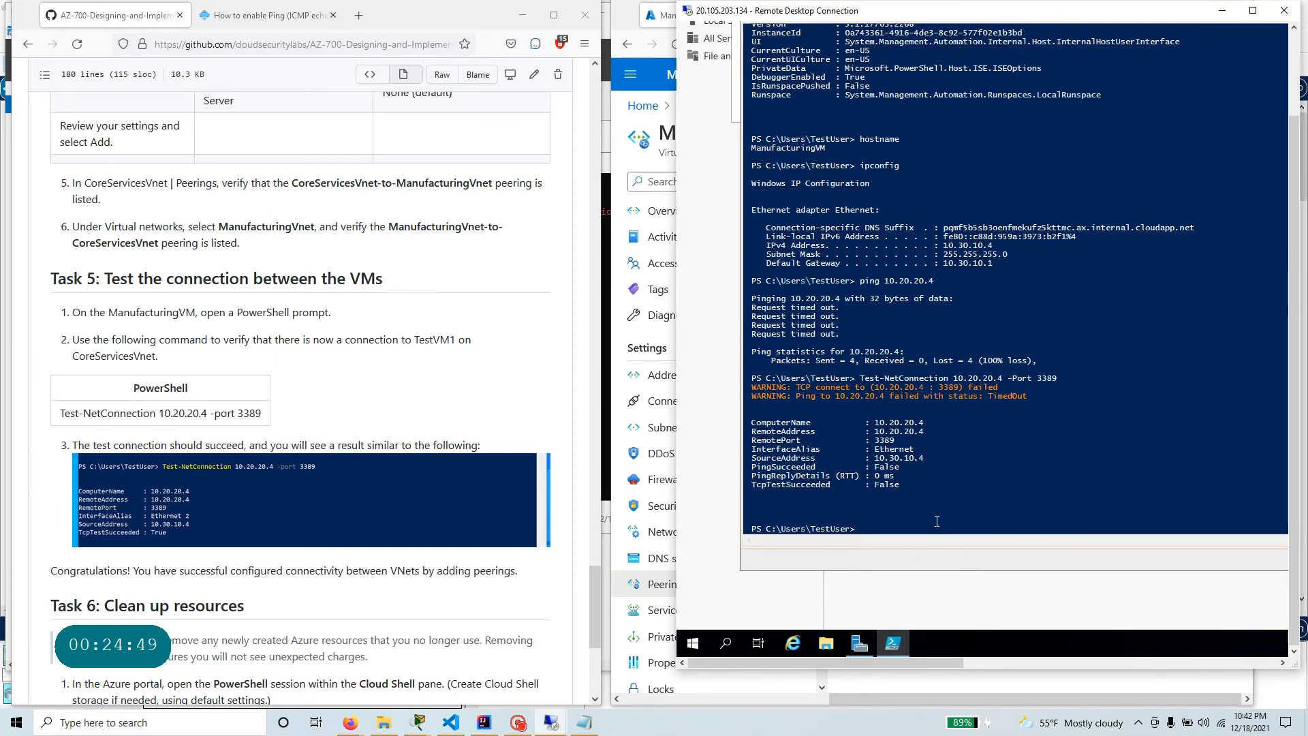
pyautogui.moveTo(550, 722)
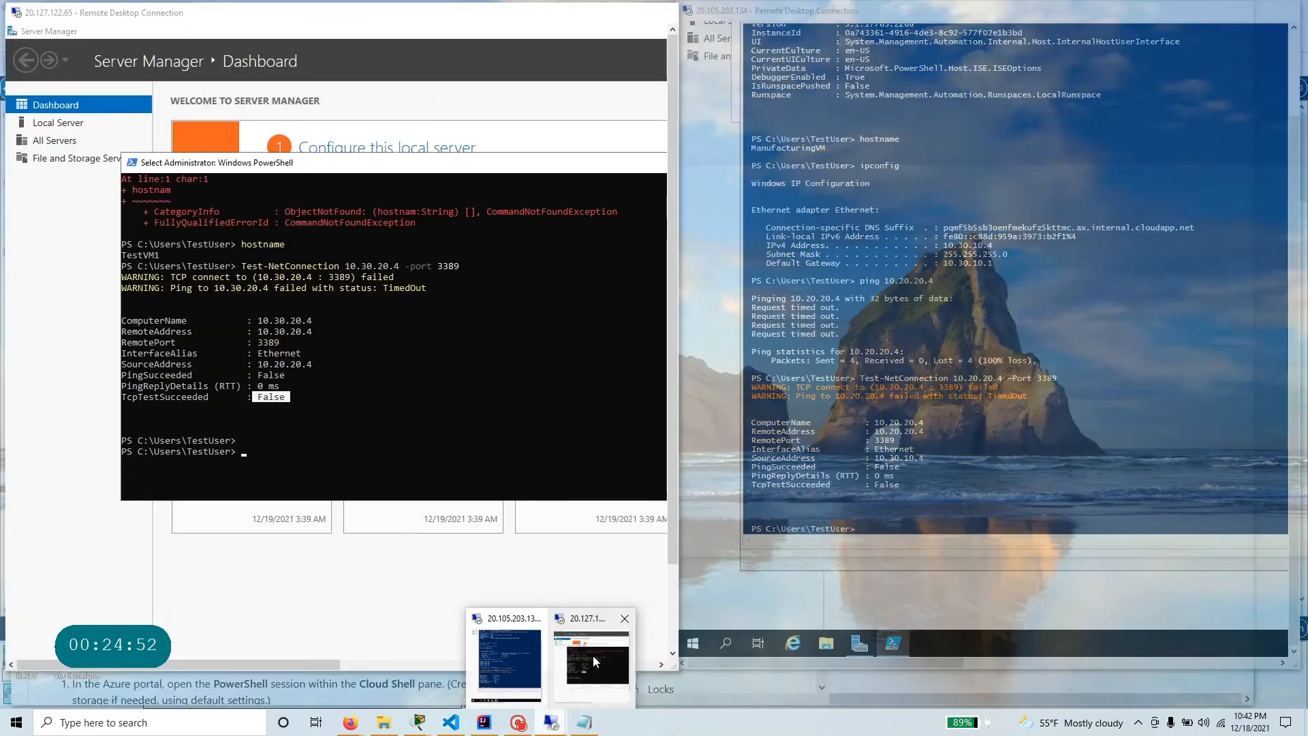
pyautogui.click(591, 655)
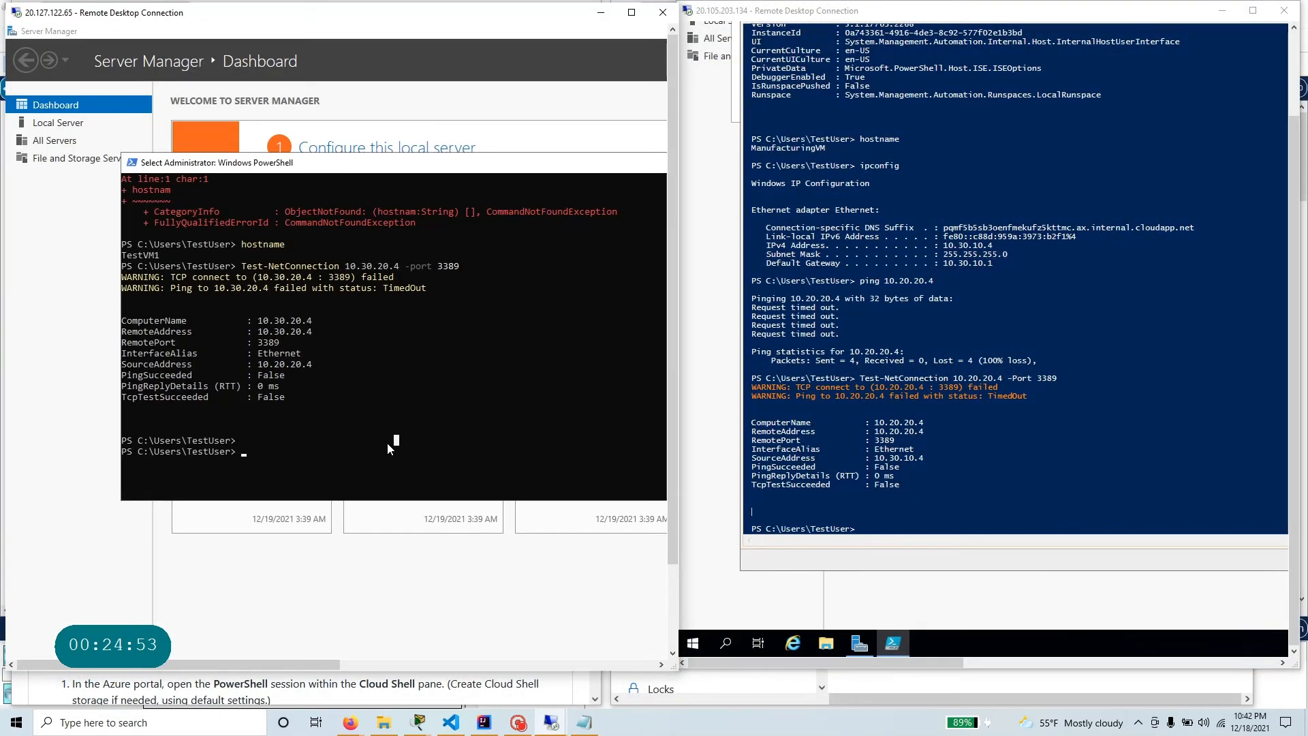
pyautogui.press('Up')
pyautogui.press('Return')
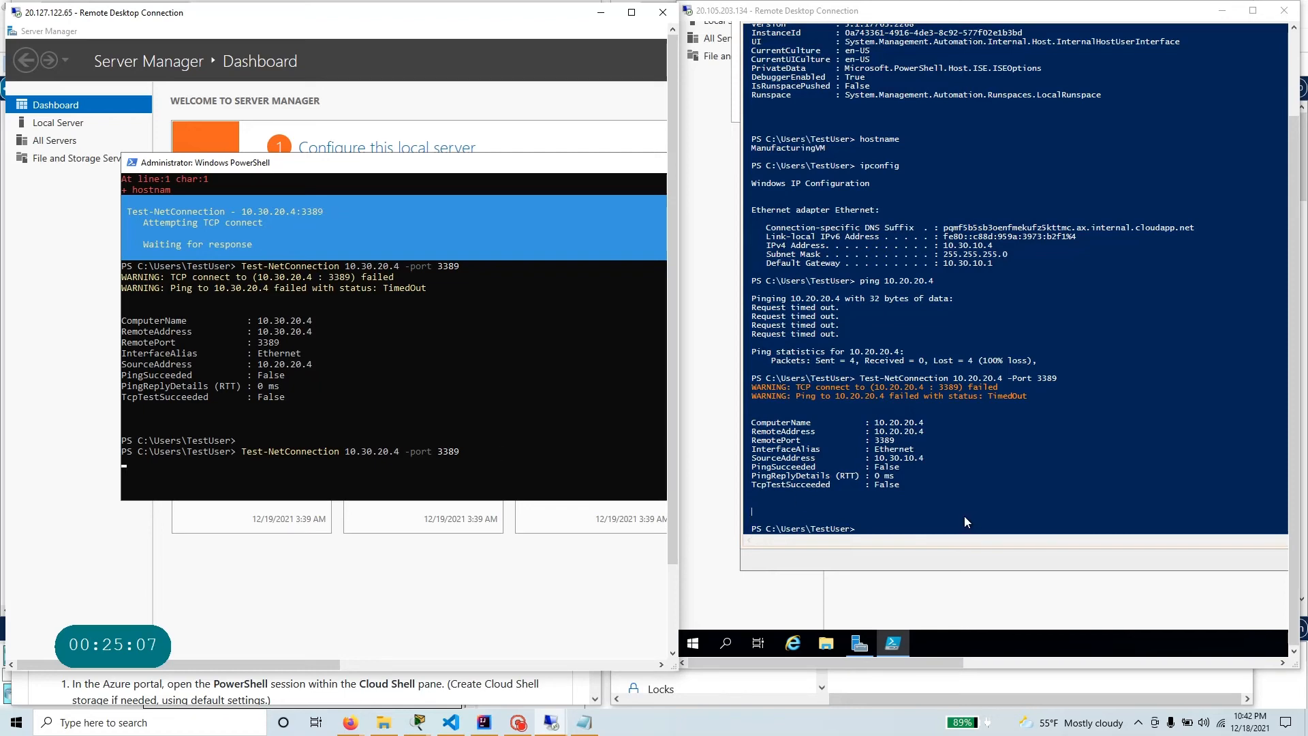
# Return to the Azure portal, reload the ManufacturingVnet peerings page, and check the peering status again.
pyautogui.hotkey('alt', 'Tab')
pyautogui.hotkey('alt', 'Tab')
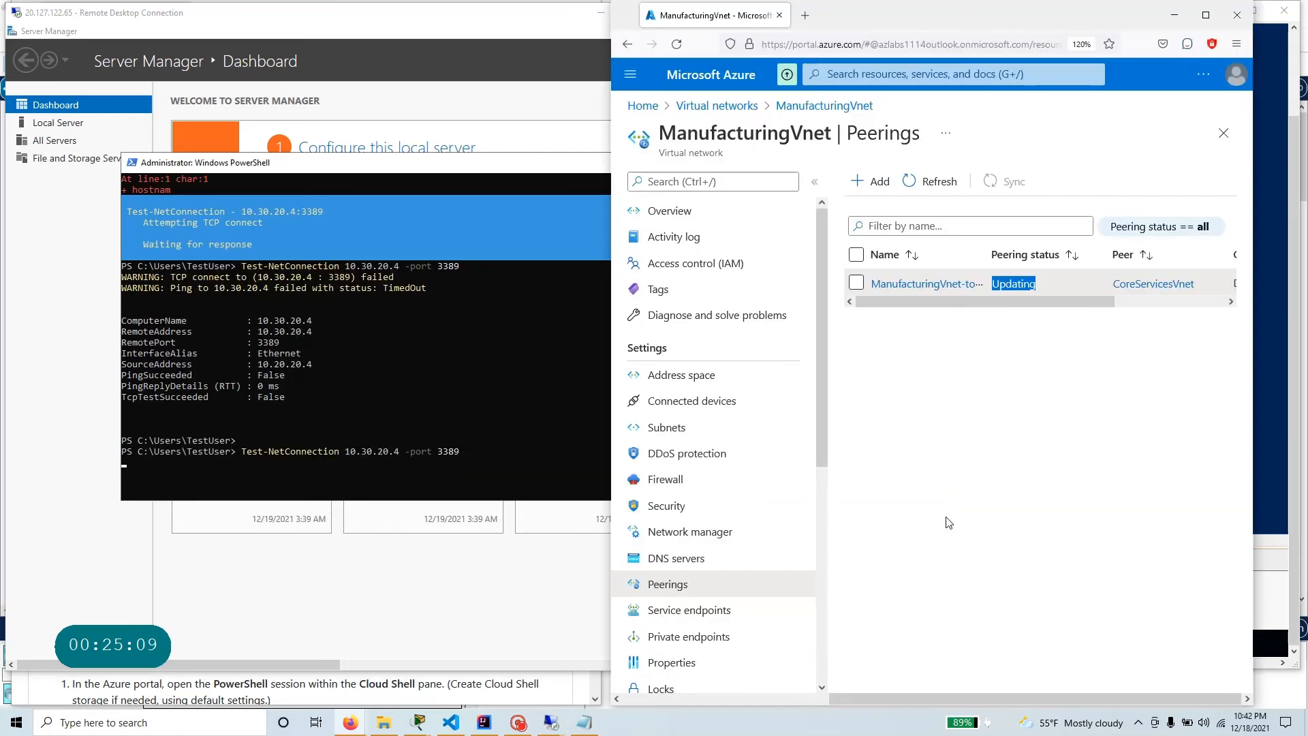
pyautogui.click(678, 42)
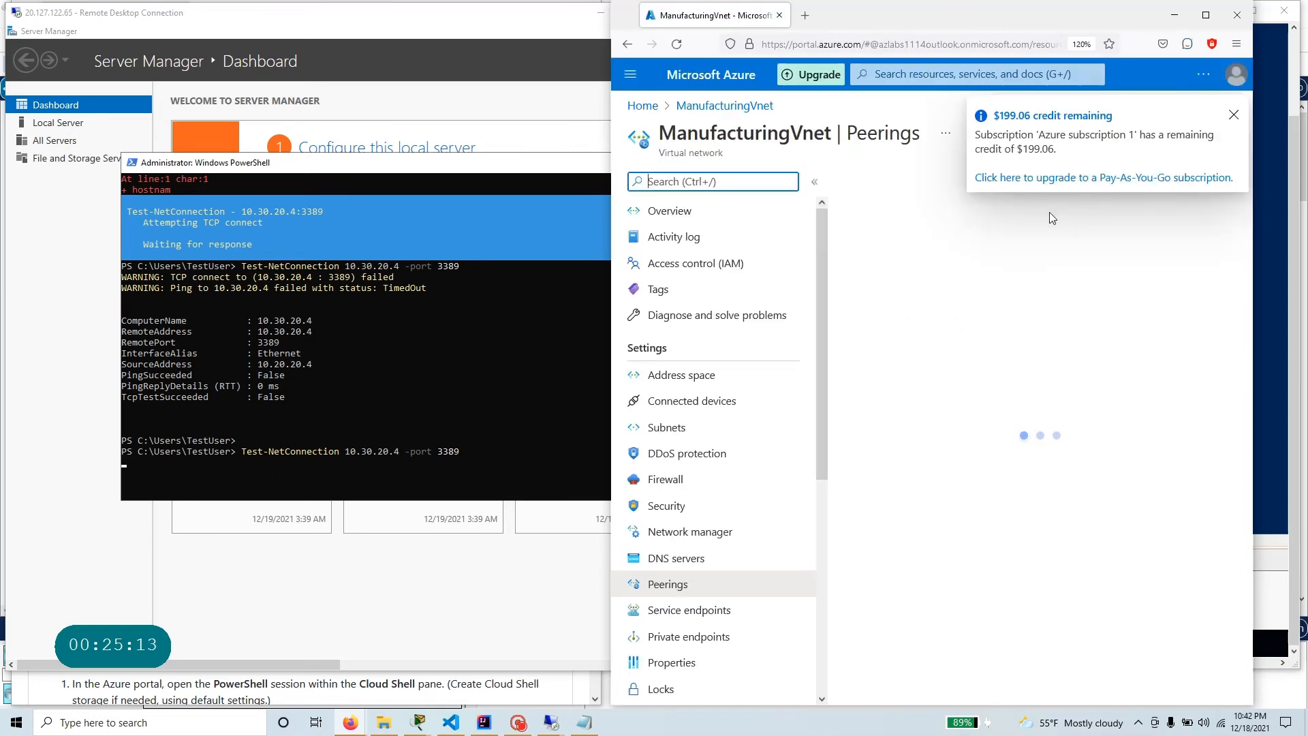
pyautogui.click(1234, 117)
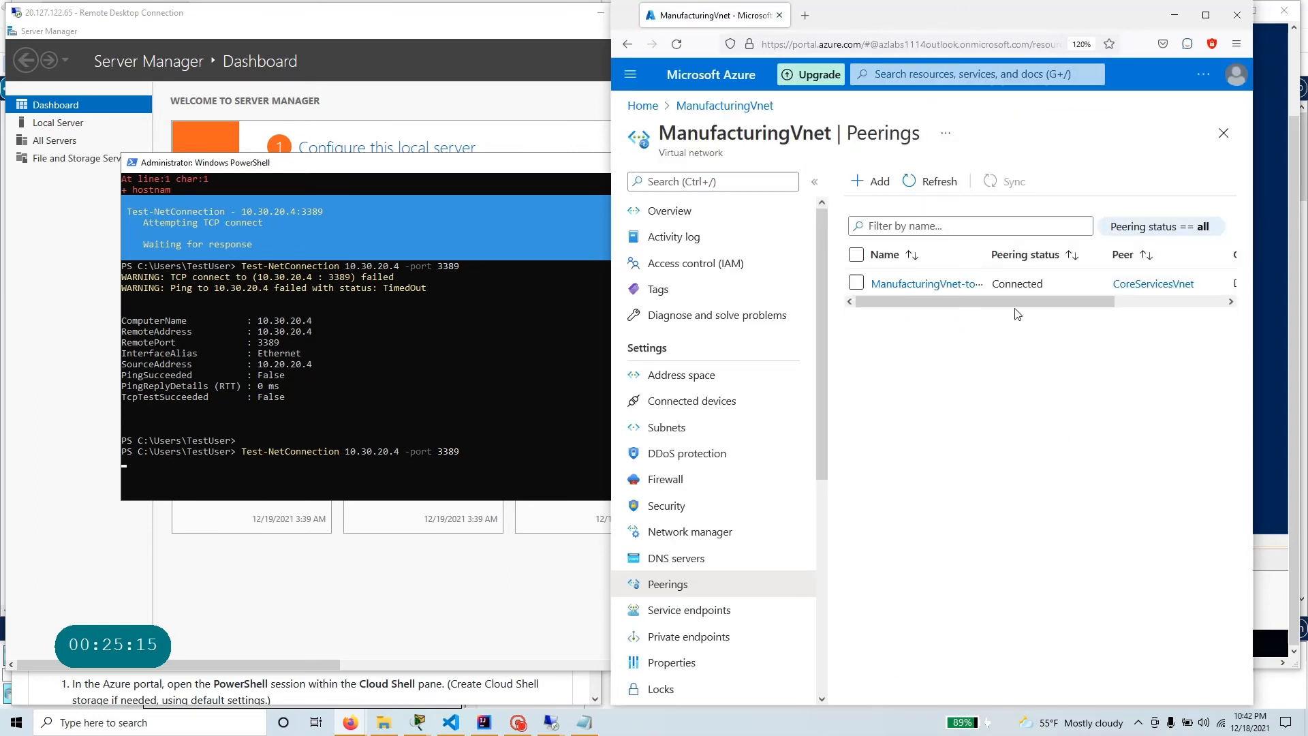
pyautogui.doubleClick(1017, 283)
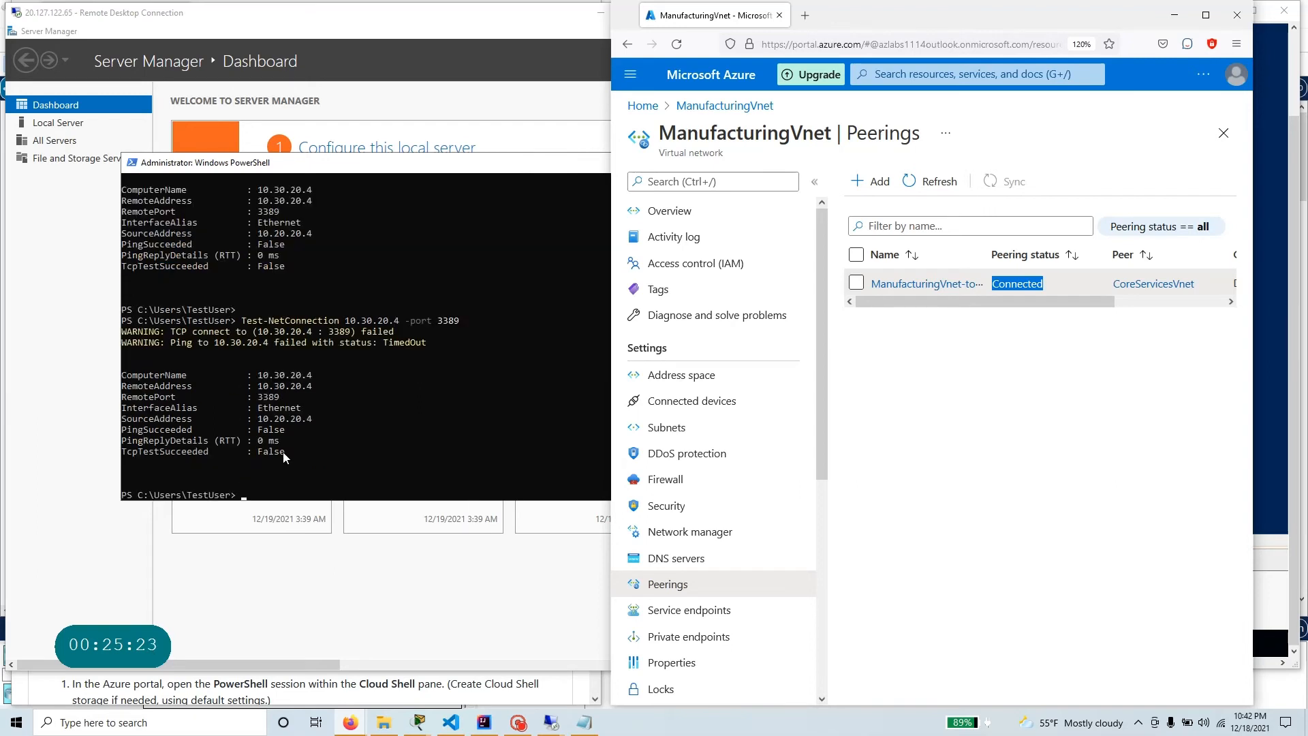
# Repeat the Test-NetConnection 10.30.20.4 -port 3389 check from TestVM1 once more.
pyautogui.click(300, 481)
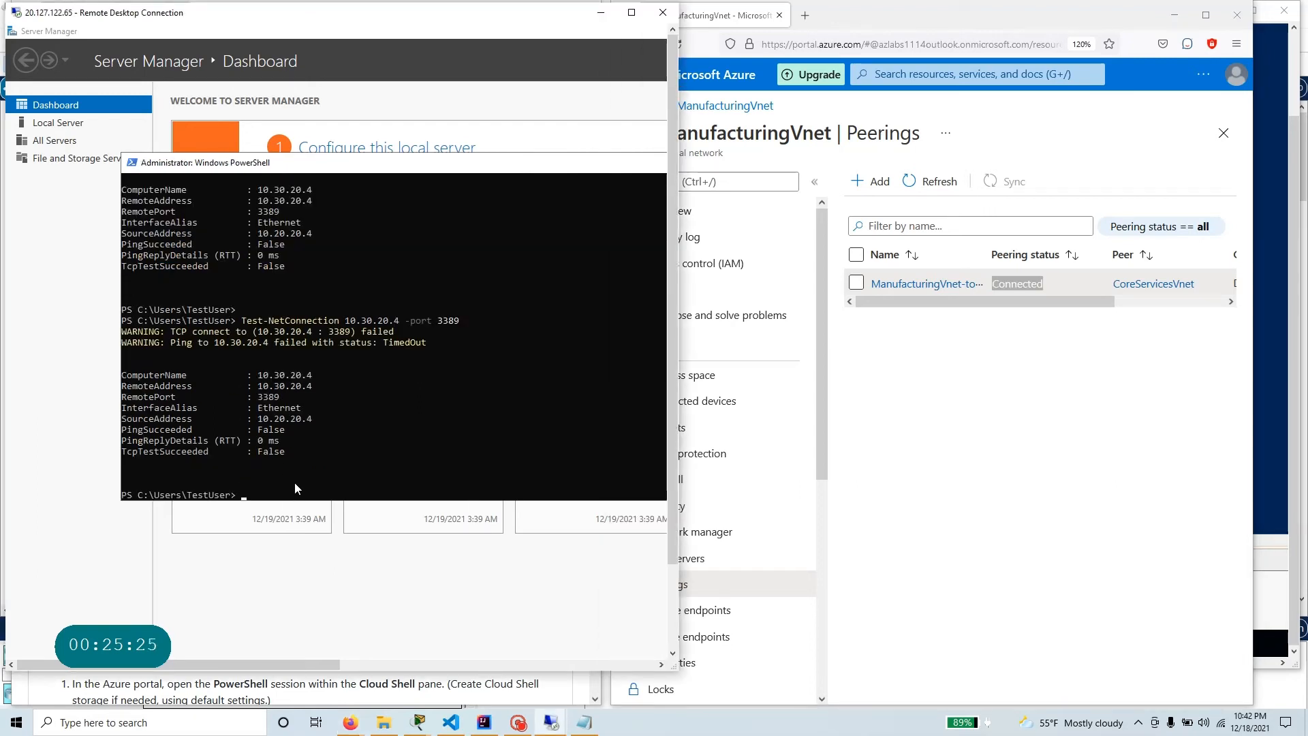
pyautogui.press('Up')
pyautogui.press('Return')
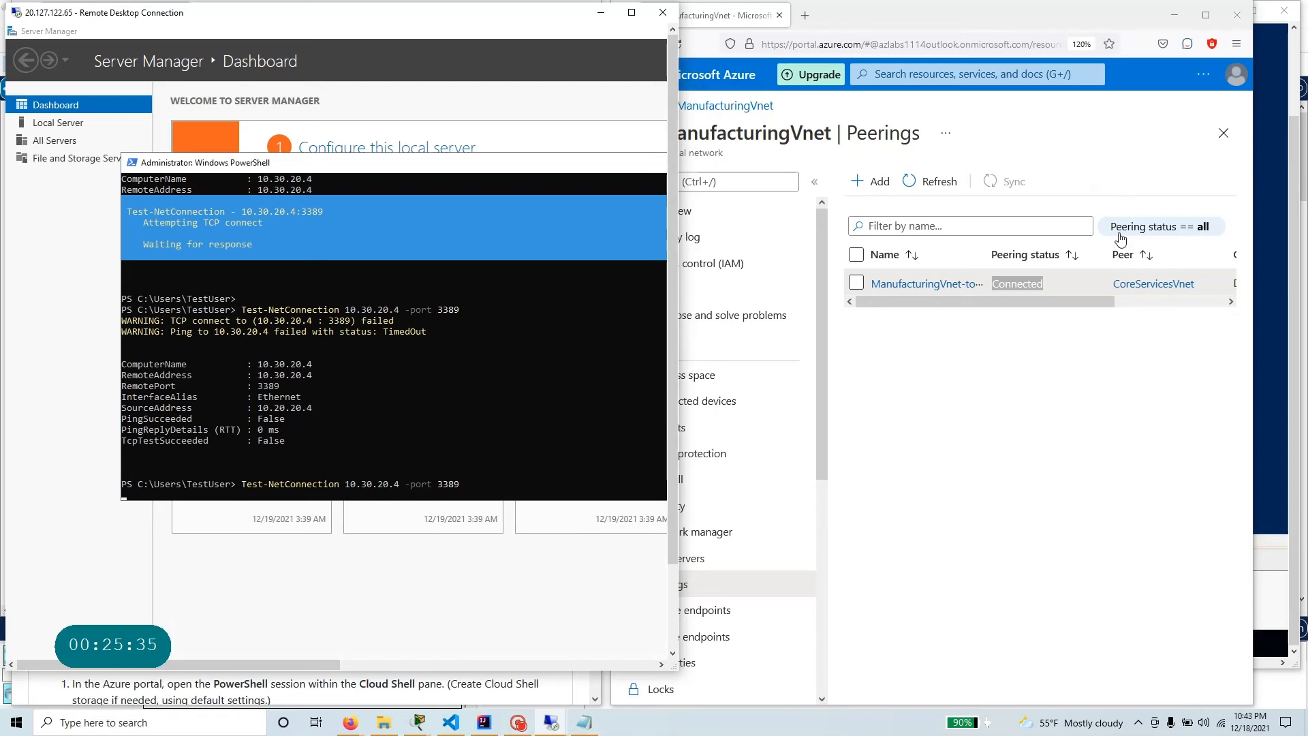
# In the Azure portal, open the peerings of CoreServicesVnet and check the status of its peering to ManufacturingVnet.
pyautogui.click(706, 177)
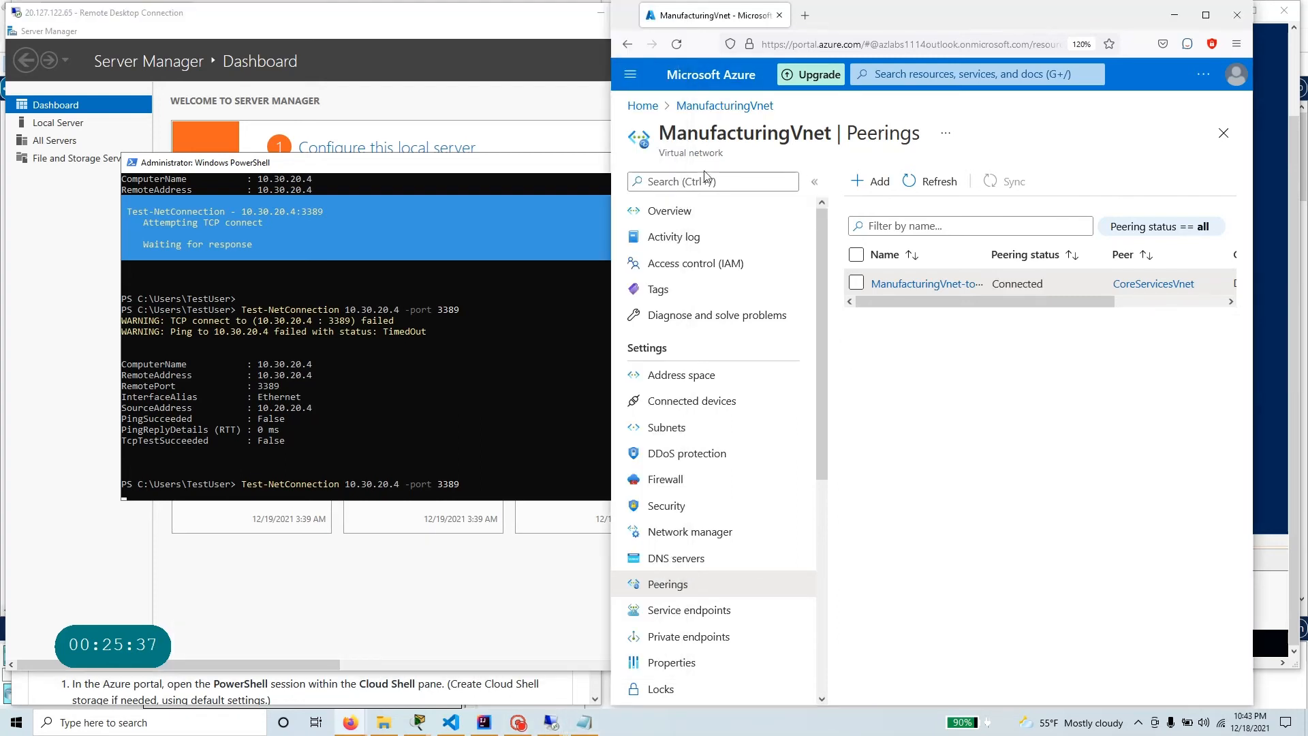
pyautogui.click(646, 108)
pyautogui.click(771, 186)
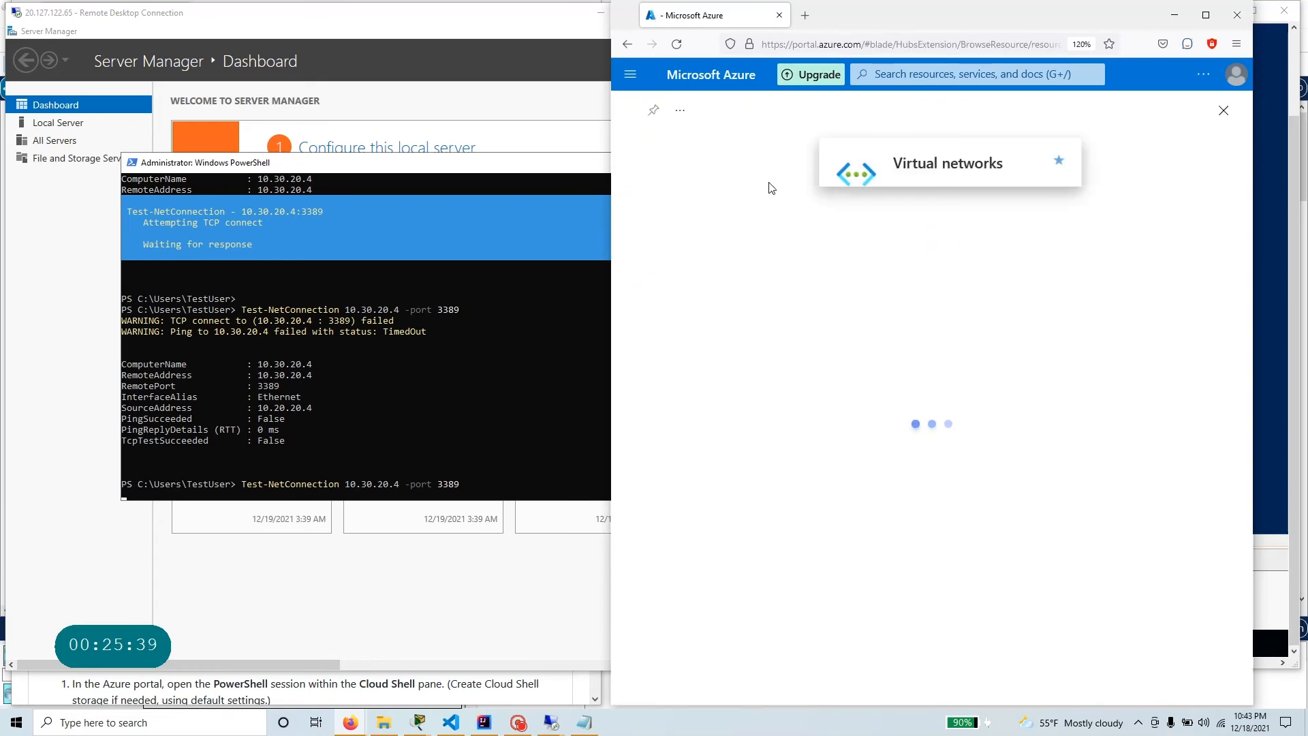
pyautogui.click(712, 311)
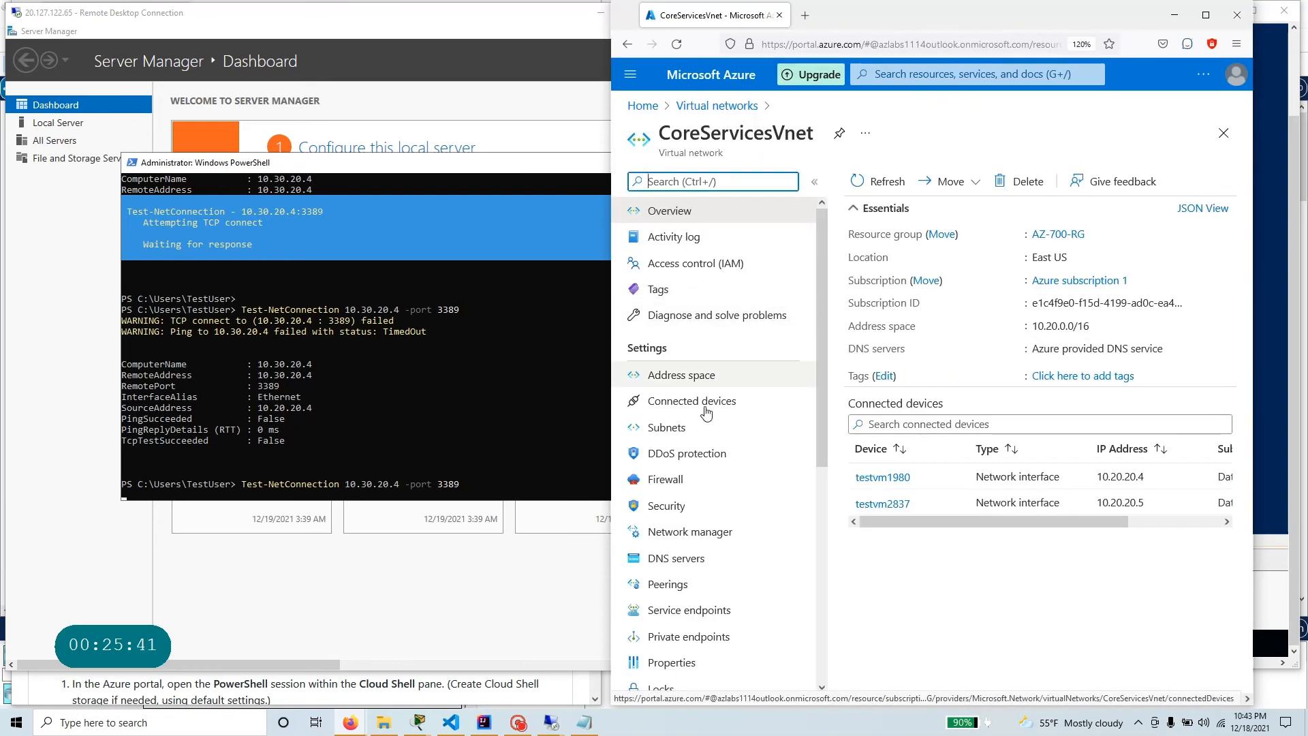
pyautogui.click(667, 586)
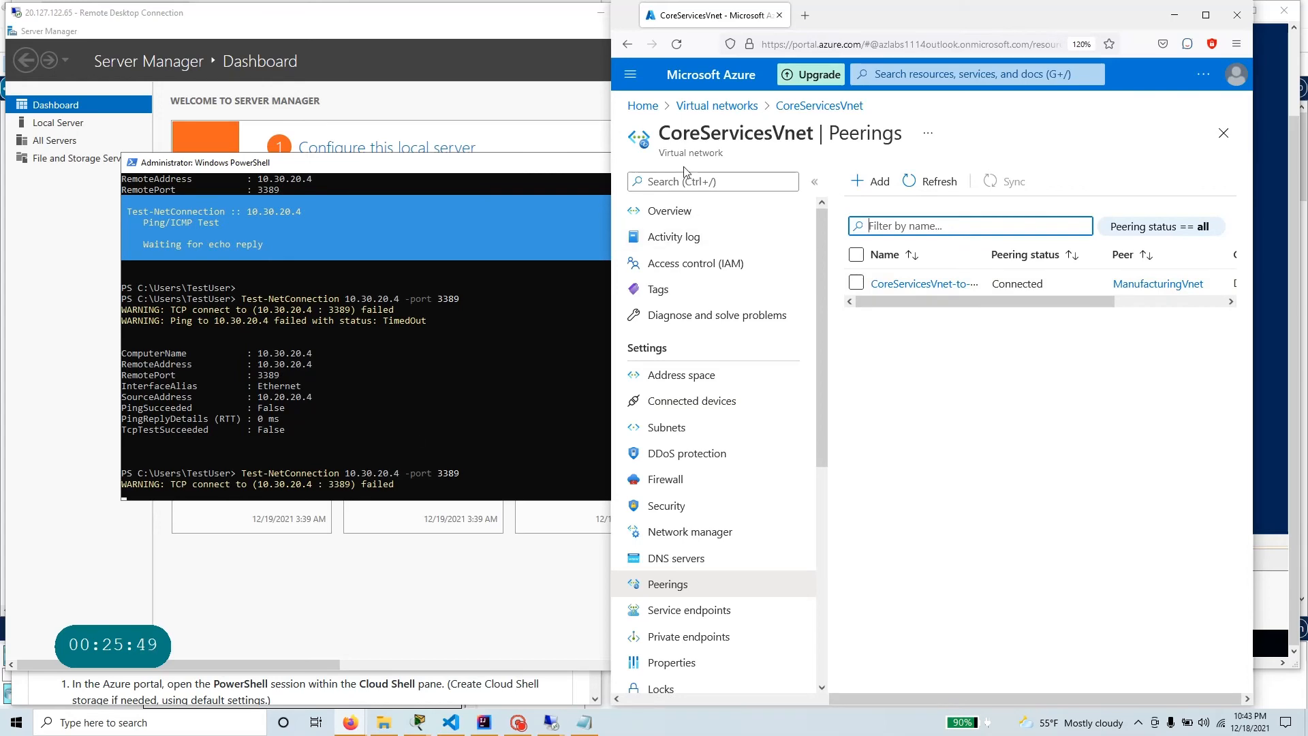
# Show the ManufacturingVM session beside TestVM1, and run ipconfig on TestVM1 to check its IPv4 address.
pyautogui.moveTo(551, 722)
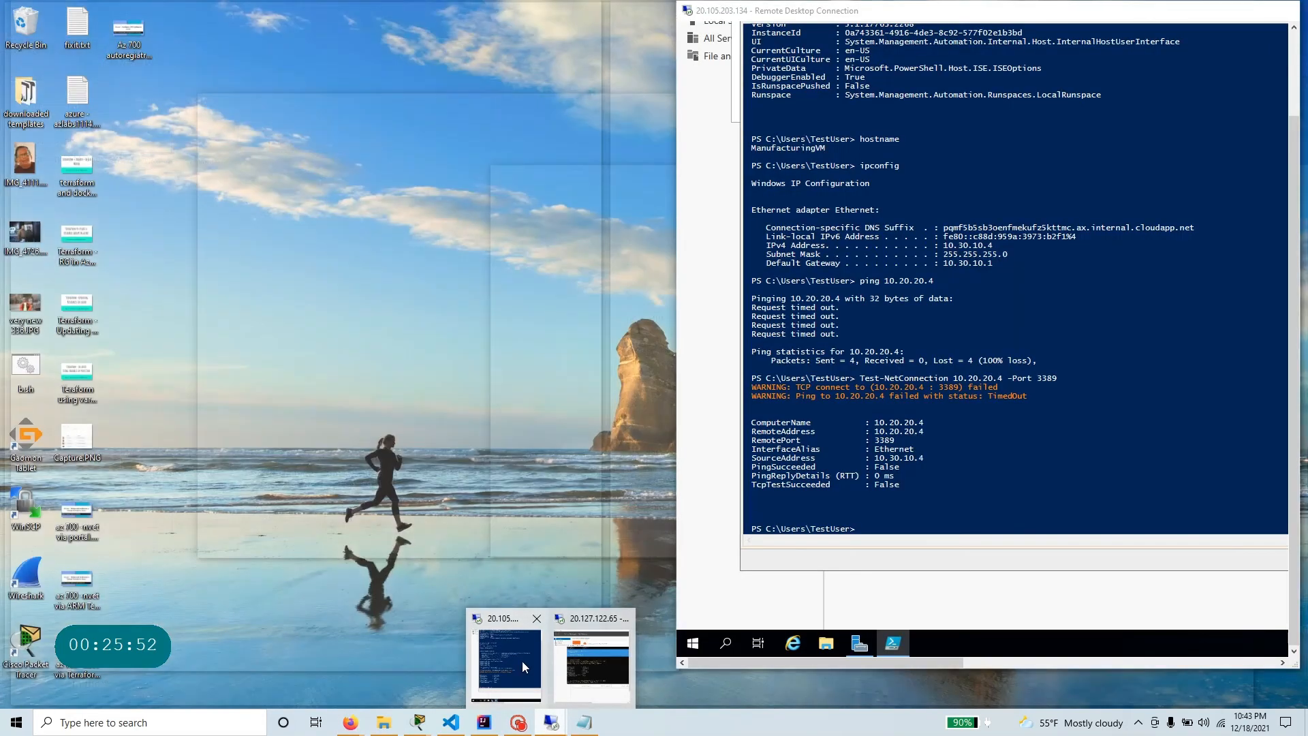
pyautogui.click(522, 660)
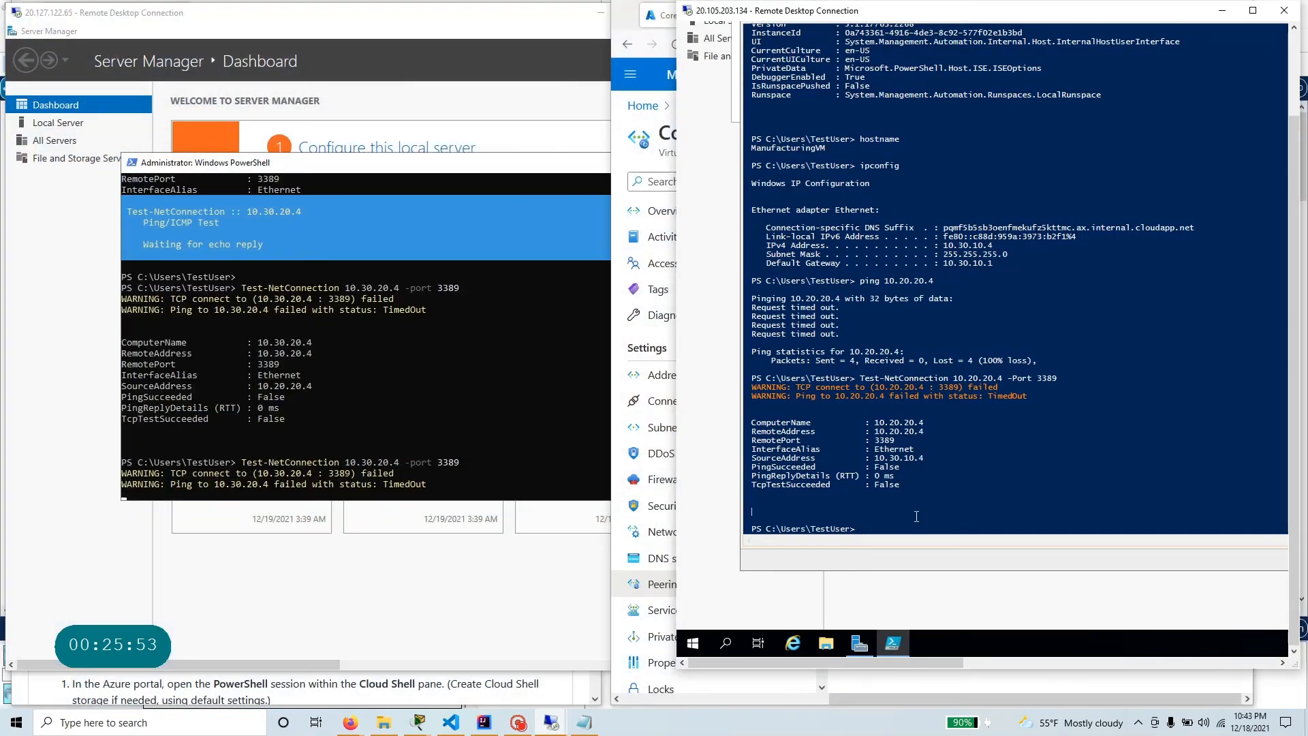
pyautogui.click(995, 514)
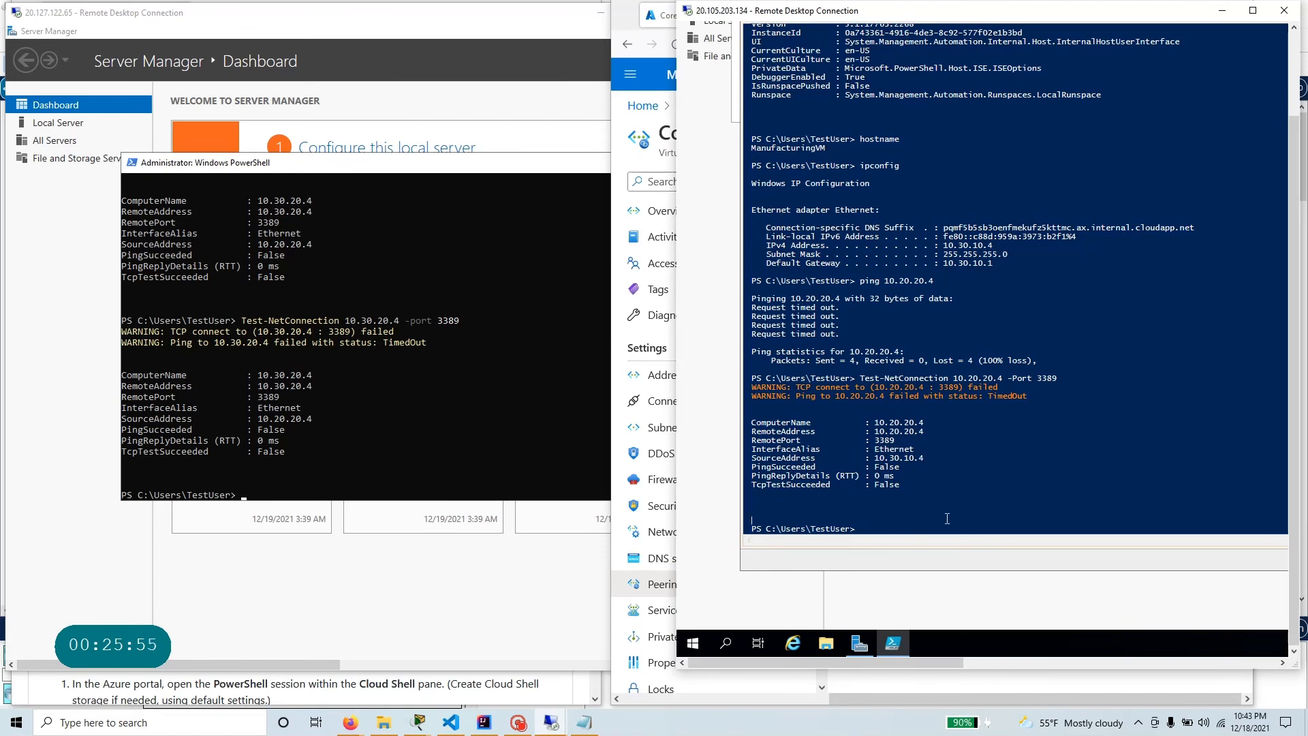
pyautogui.click(425, 465)
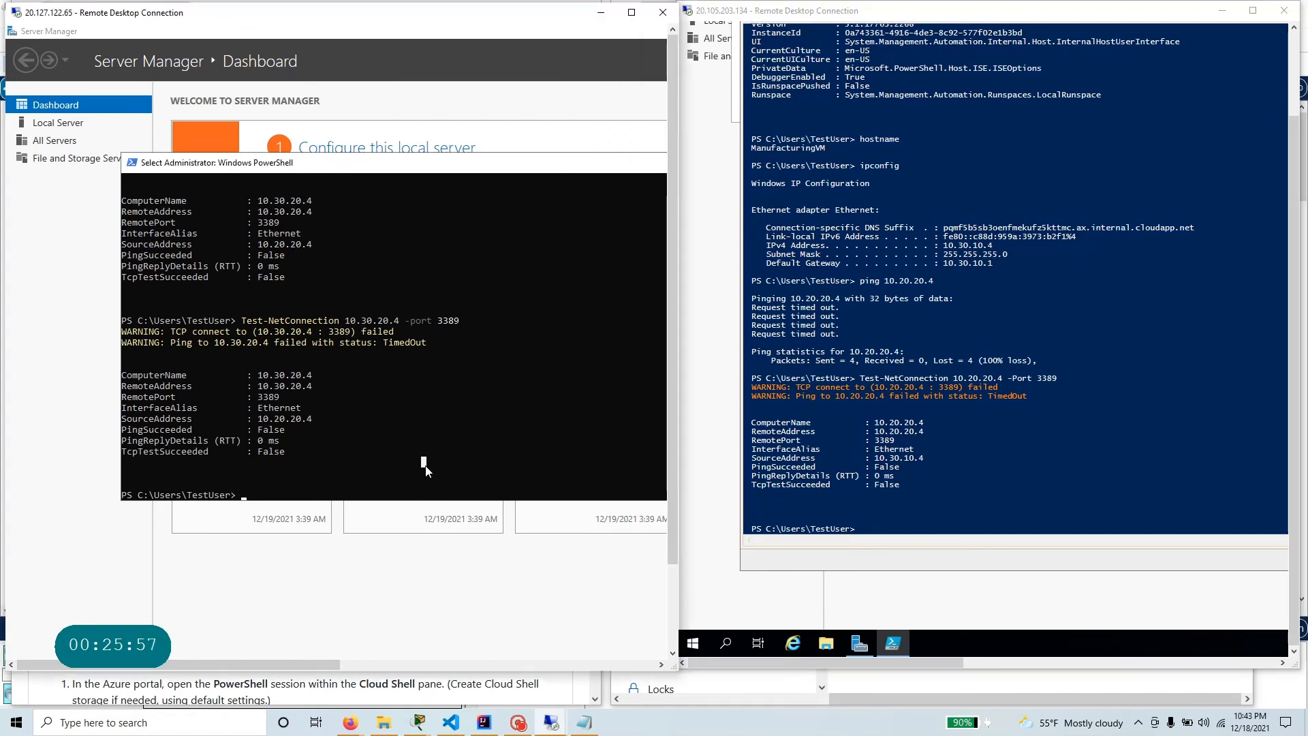
pyautogui.write('ping')
pyautogui.press('BackSpace')
pyautogui.press('BackSpace')
pyautogui.press('BackSpace')
pyautogui.press('BackSpace')
pyautogui.write('i')
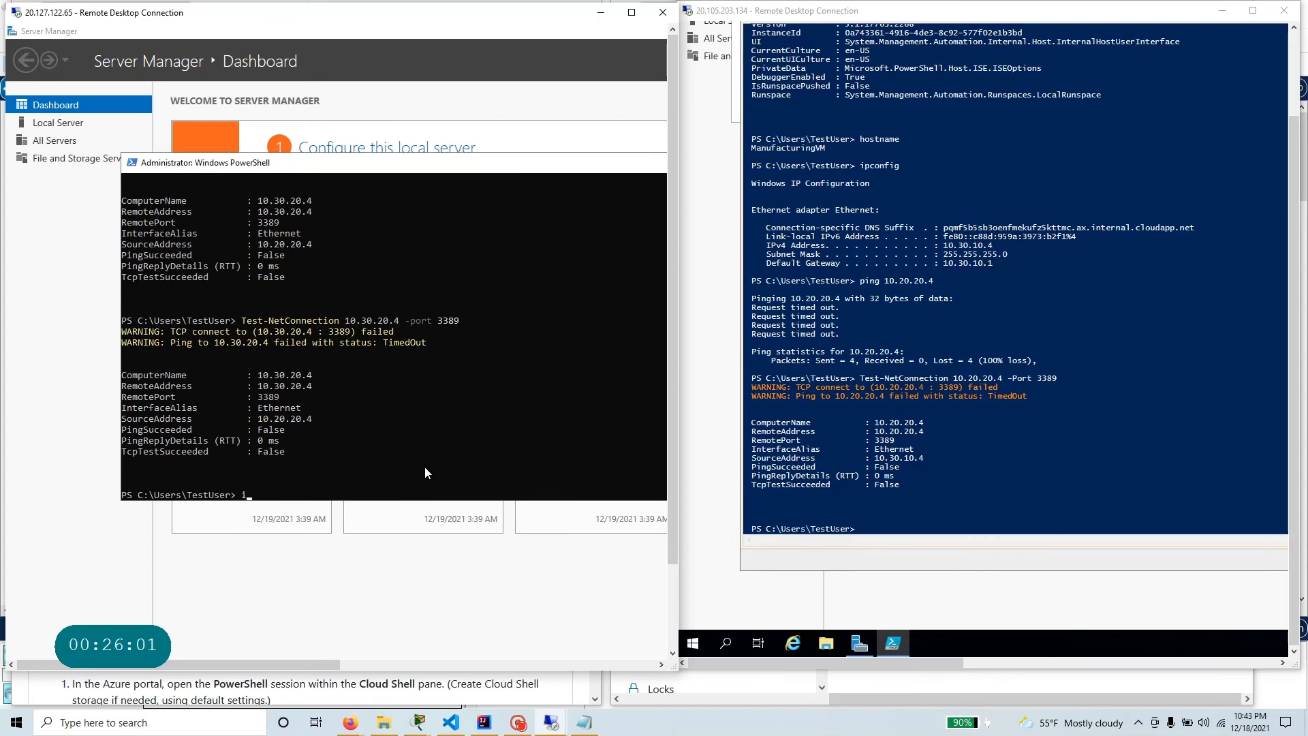
pyautogui.write('pconfig')
pyautogui.press('Return')
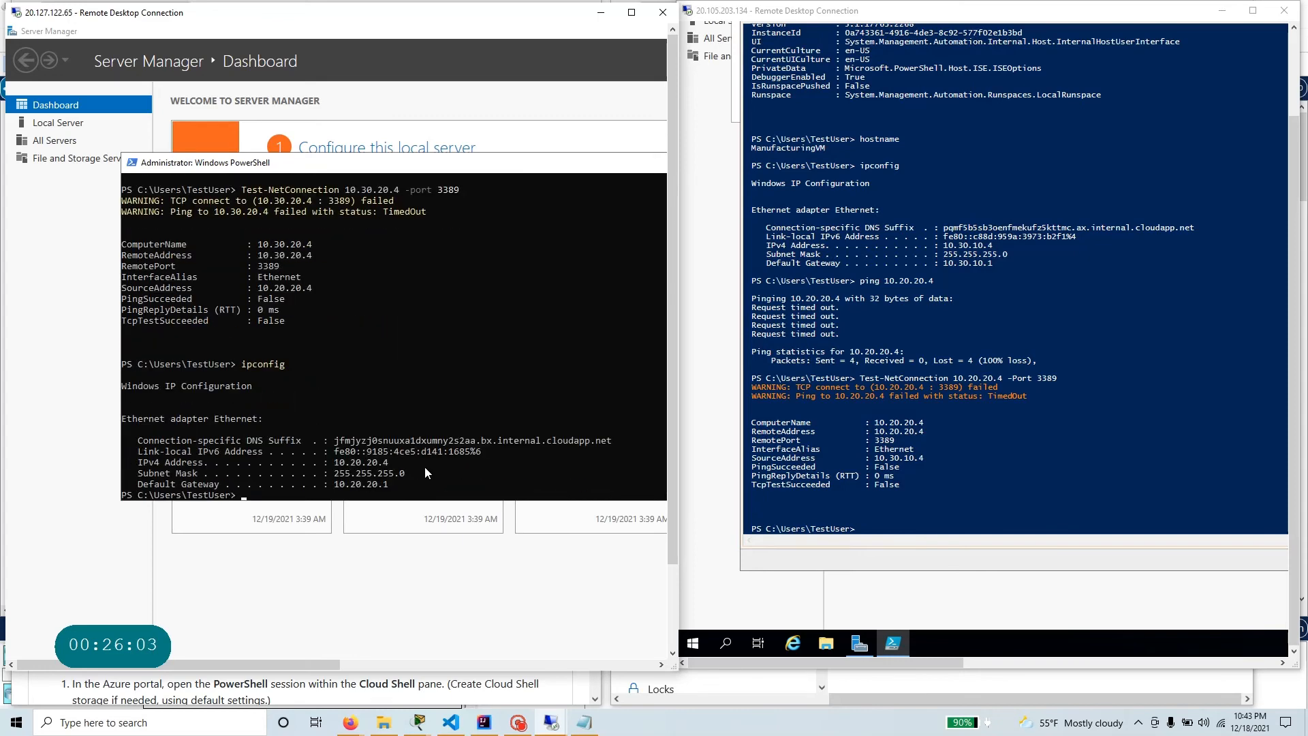
pyautogui.moveTo(391, 462); pyautogui.dragTo(340, 464)
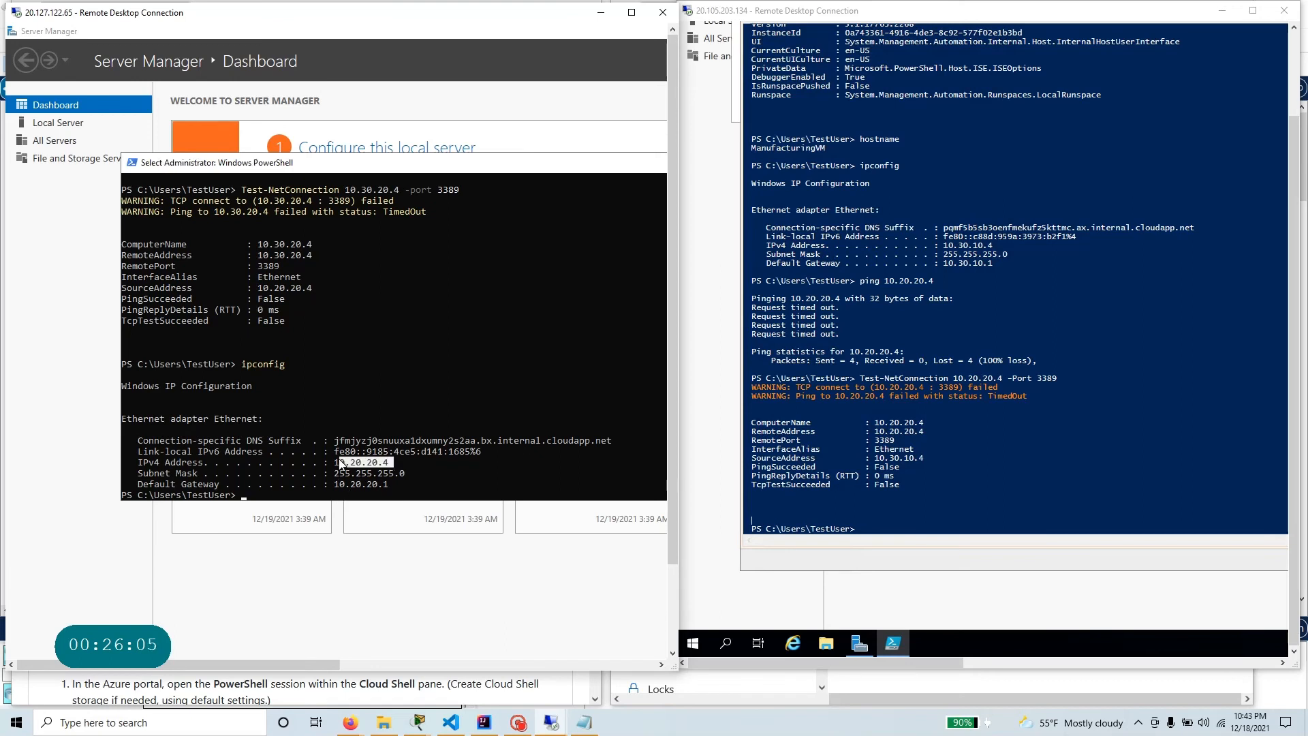
# On ManufacturingVM, ping 10.20.20.4 and highlight the ping output.
pyautogui.click(909, 523)
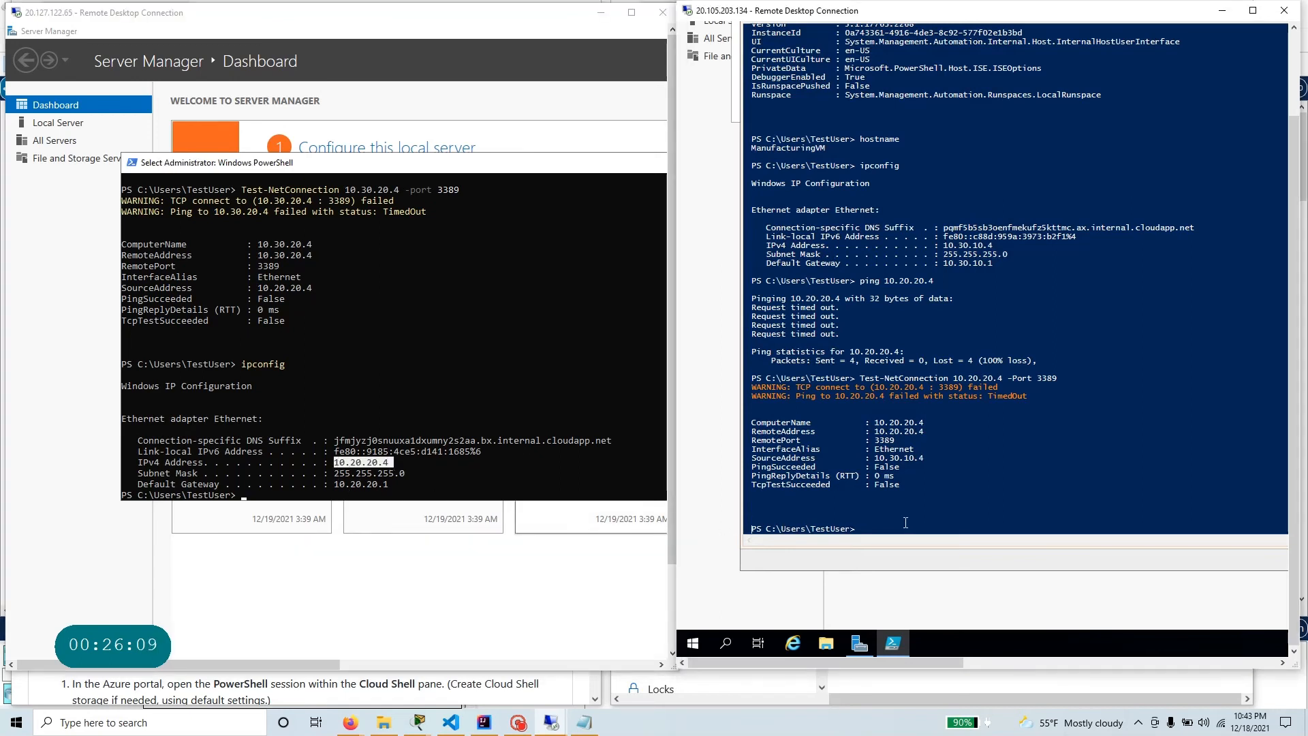
pyautogui.press('Return')
pyautogui.press('Return')
pyautogui.press('Return')
pyautogui.press('Return')
pyautogui.press('Return')
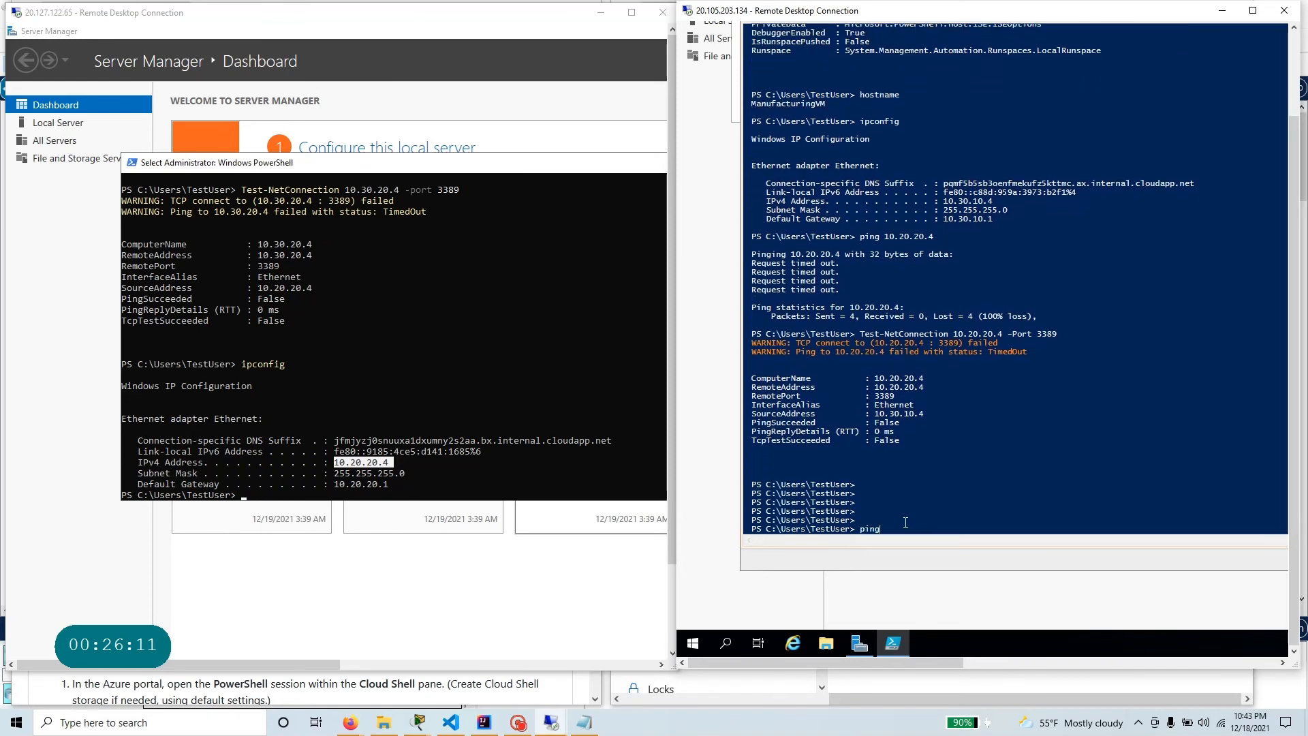
pyautogui.write('ping 10.20.20.4')
pyautogui.press('Return')
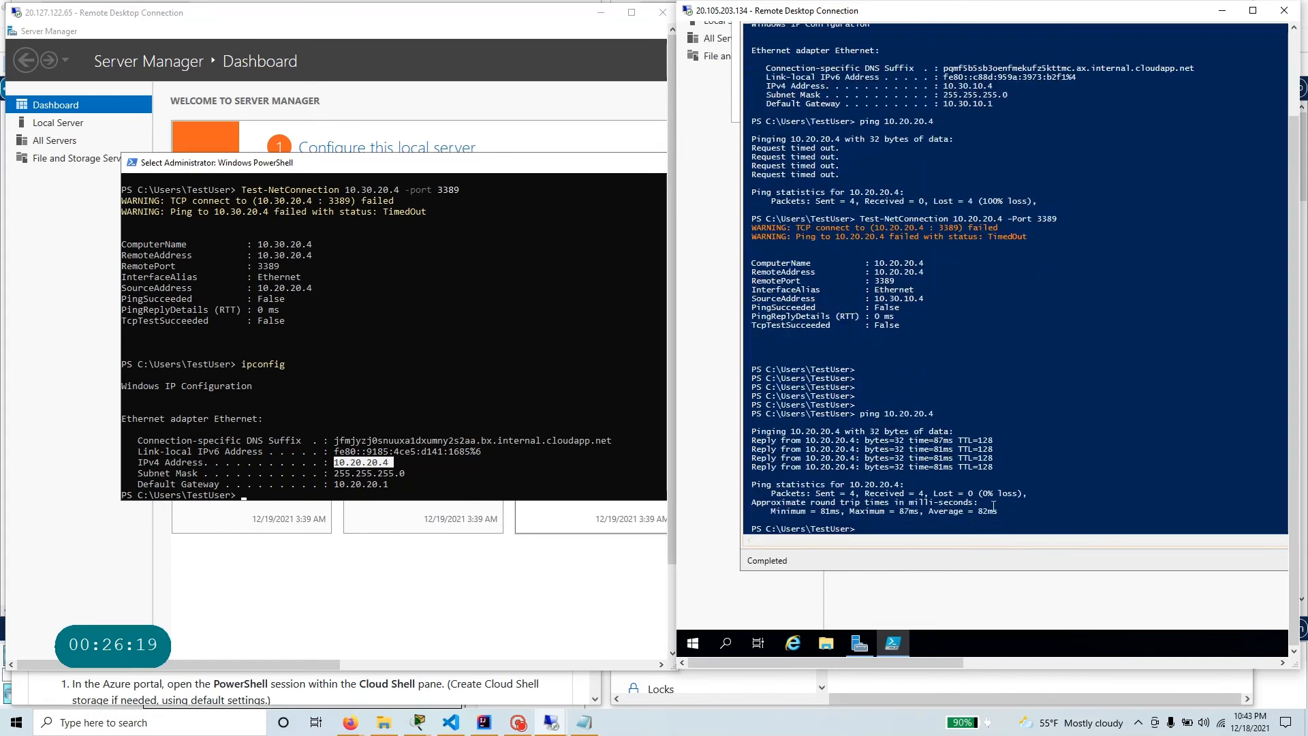
pyautogui.moveTo(1006, 502); pyautogui.dragTo(749, 415)
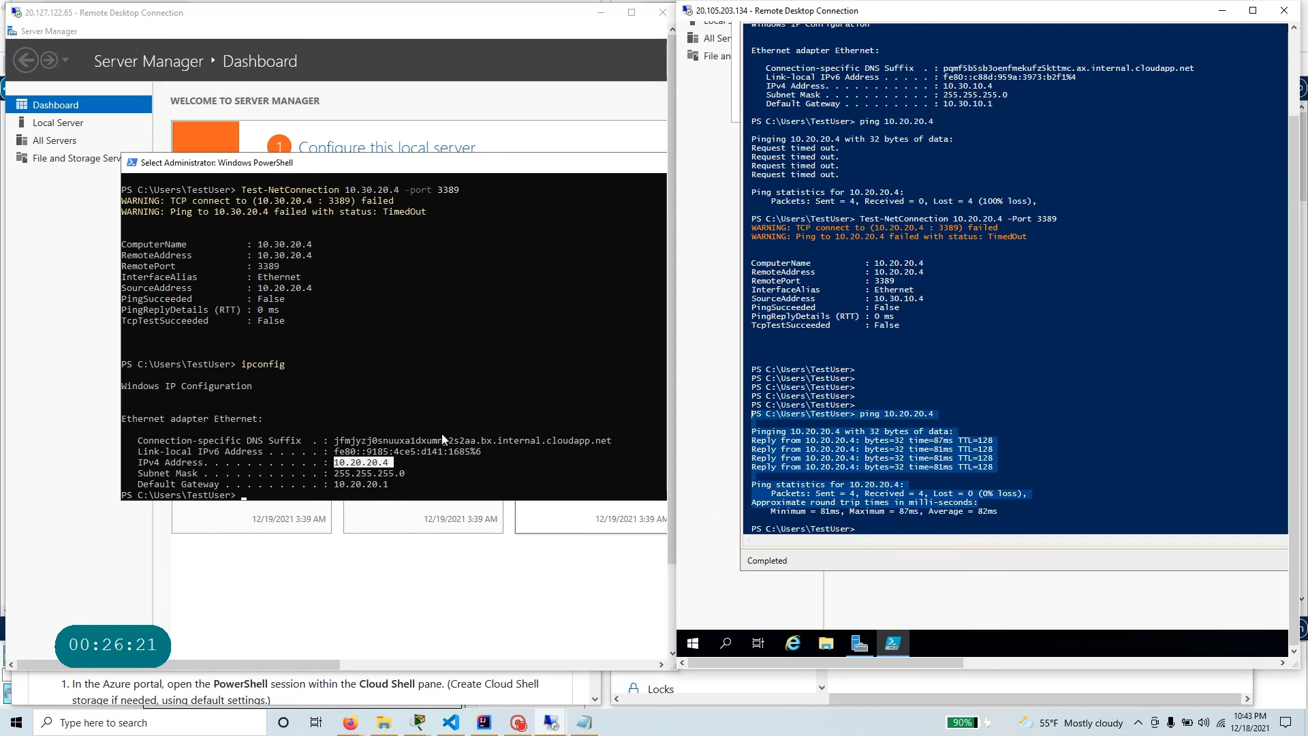
# On ManufacturingVM, run Test-NetConnection 10.20.20.4 -Port 3389 and highlight the test output.
pyautogui.click(996, 529)
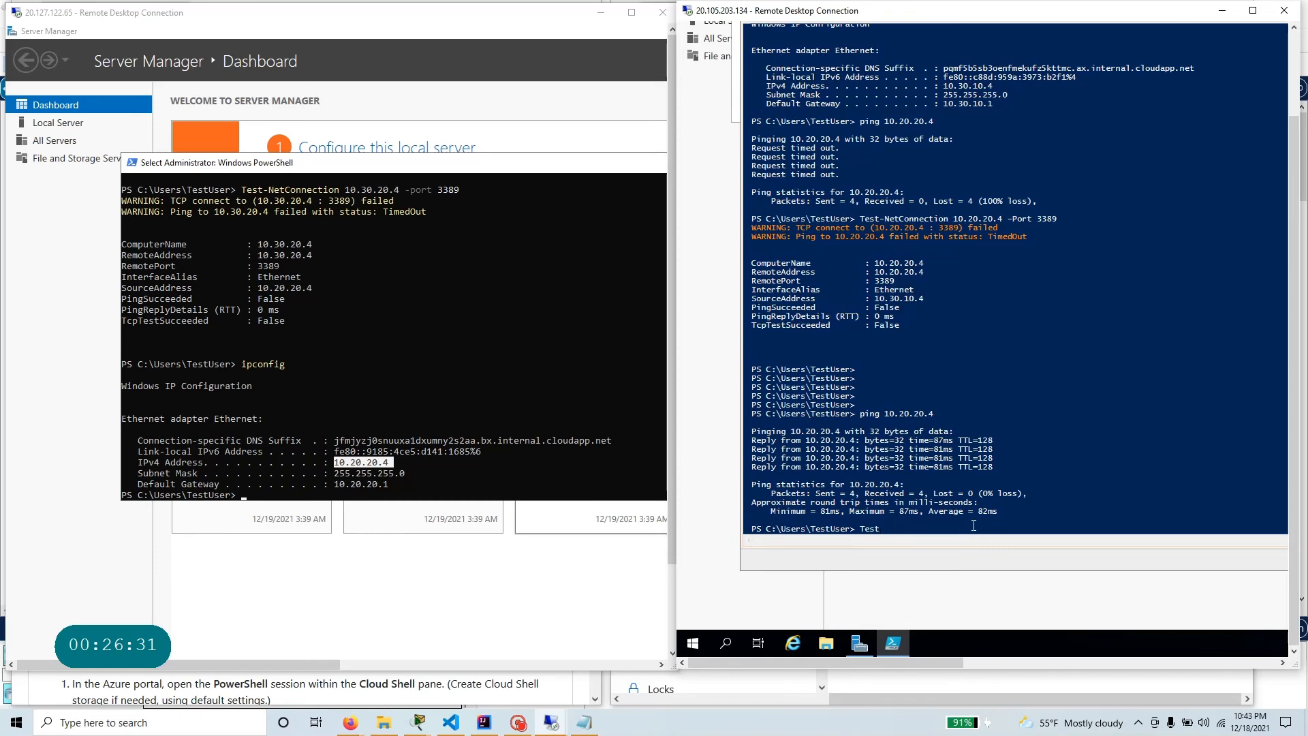
pyautogui.write("-N'")
pyautogui.press('Return')
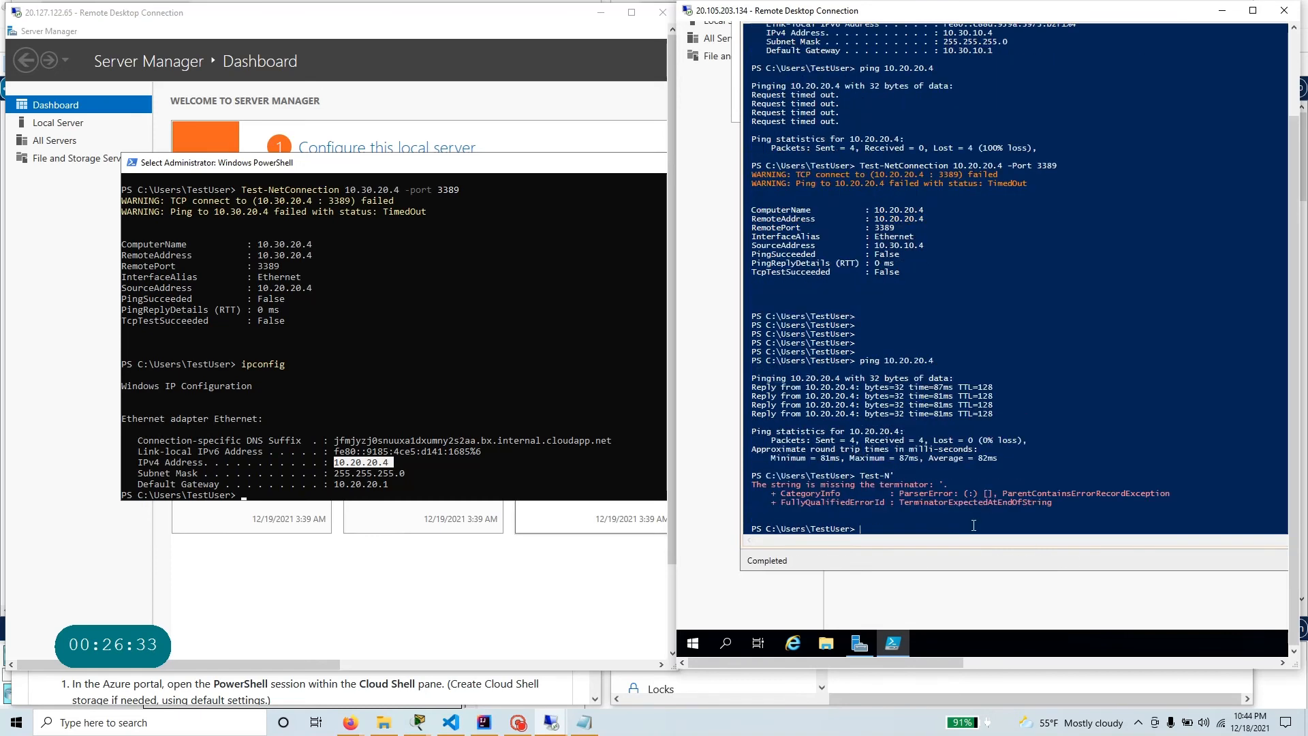
pyautogui.press('Up')
pyautogui.write('et')
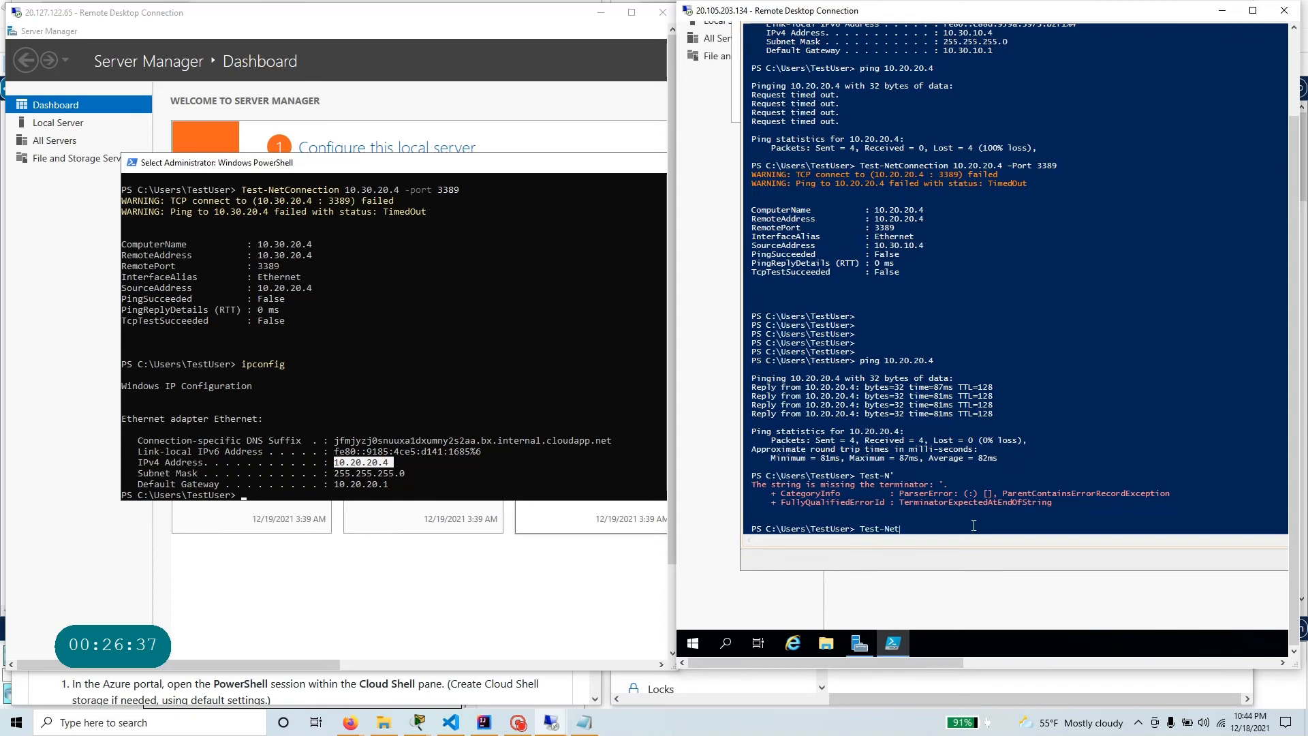
pyautogui.write('C')
pyautogui.press('Tab')
pyautogui.write('10.20.20.4 -Po')
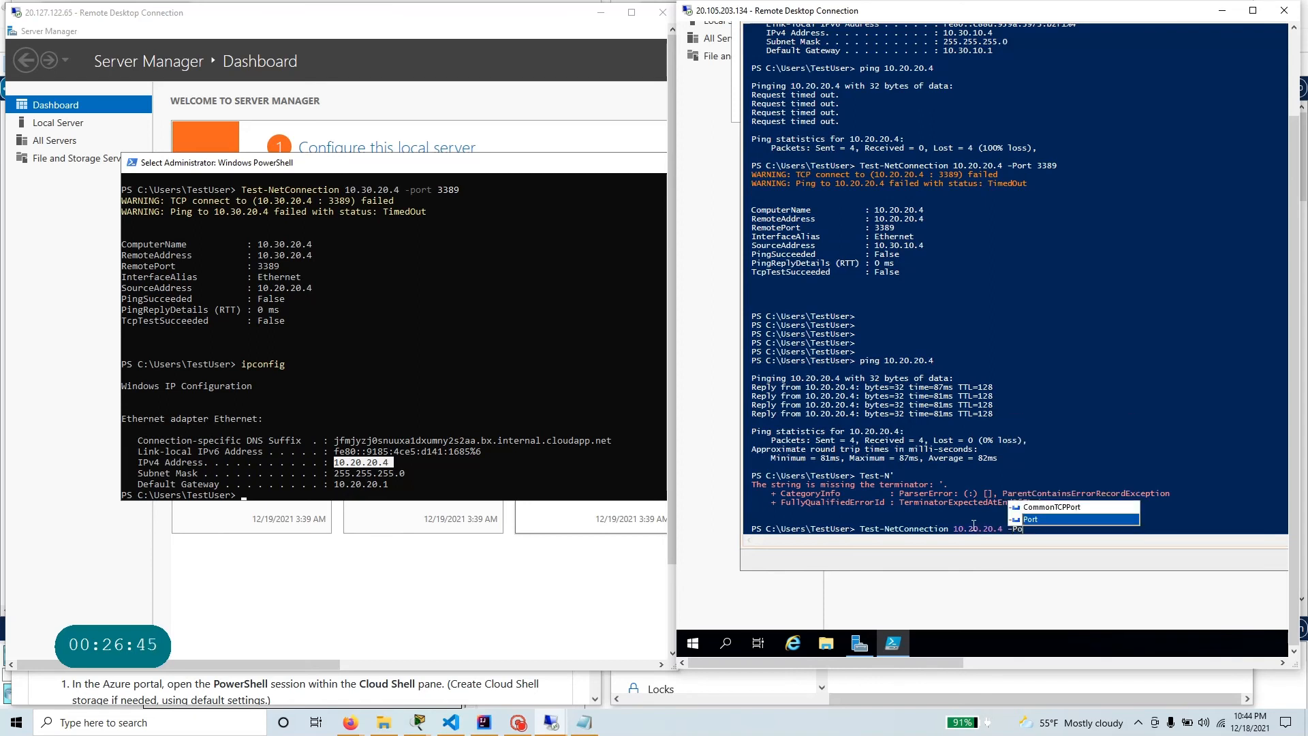
pyautogui.press('Tab')
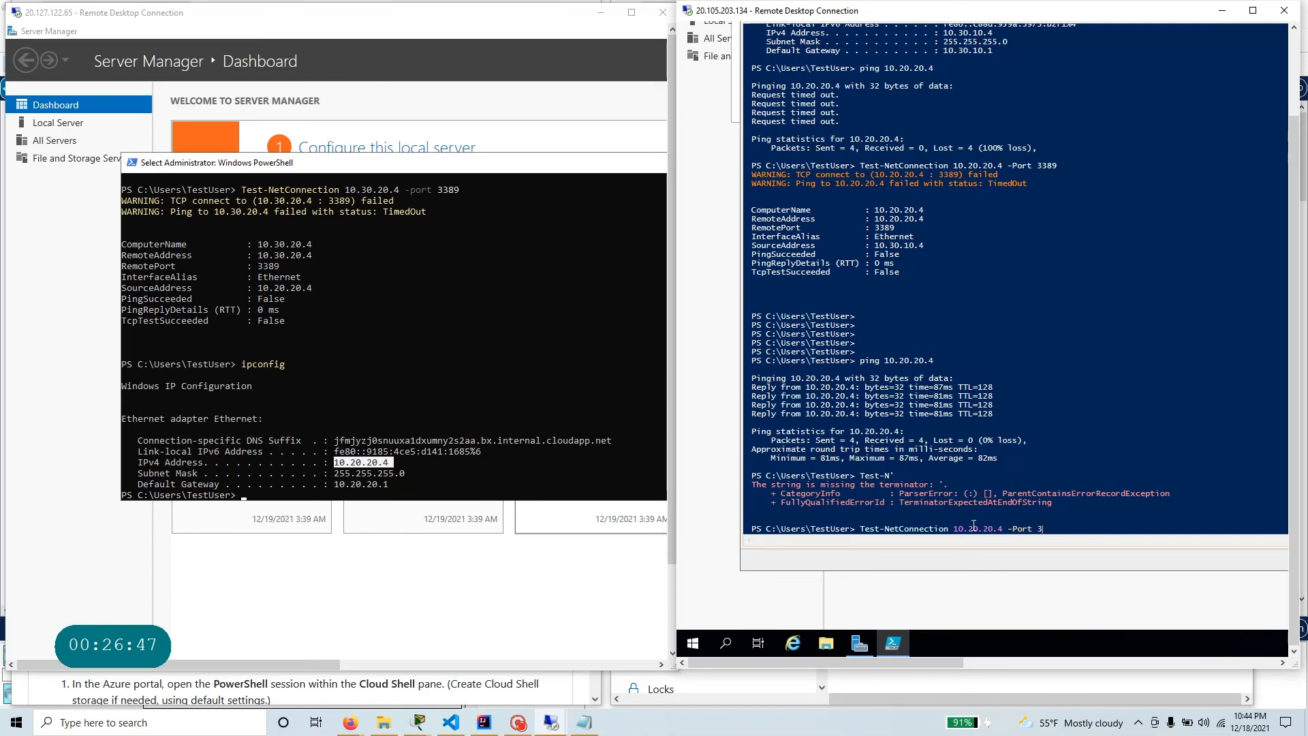
pyautogui.press('Return')
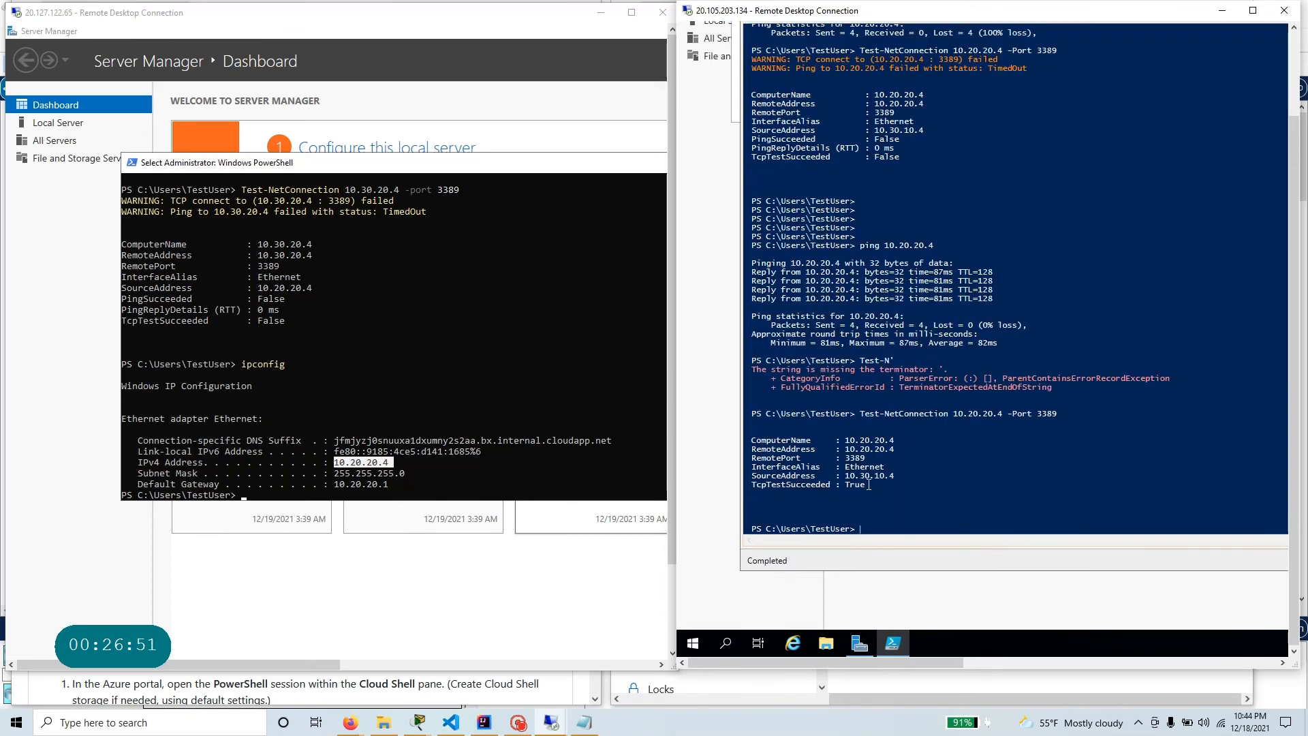
pyautogui.moveTo(869, 485); pyautogui.dragTo(835, 476)
pyautogui.moveTo(753, 462); pyautogui.dragTo(751, 440)
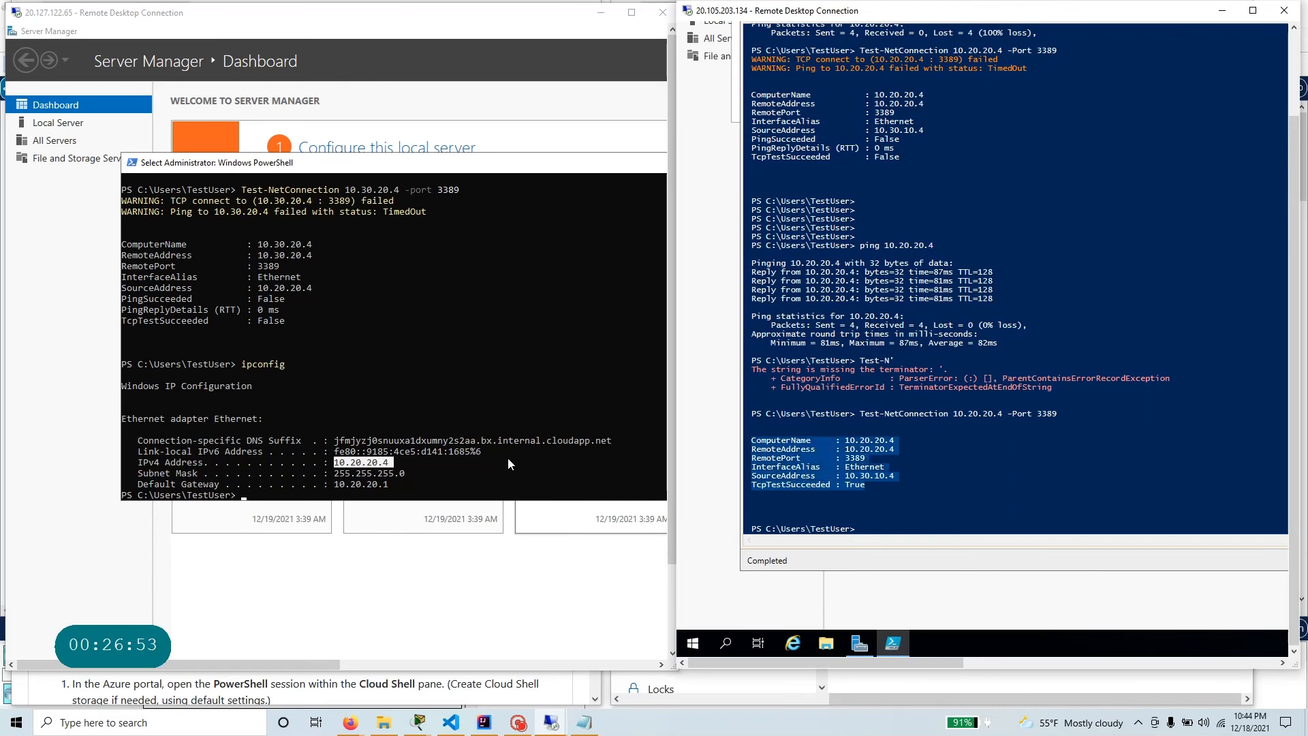
# Run ipconfig on ManufacturingVM and highlight its IPv4 address.
pyautogui.click(435, 473)
pyautogui.click(953, 517)
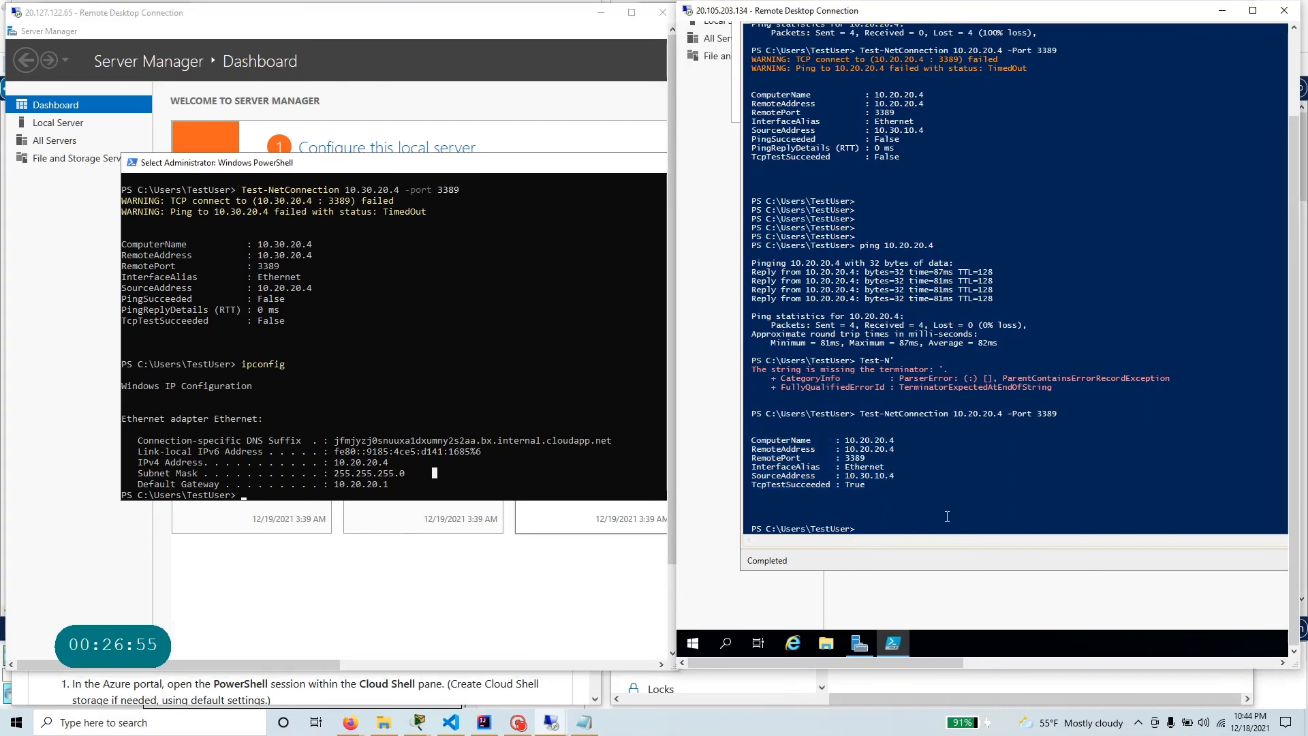
pyautogui.write('ipconfig')
pyautogui.press('Return')
pyautogui.press('Up')
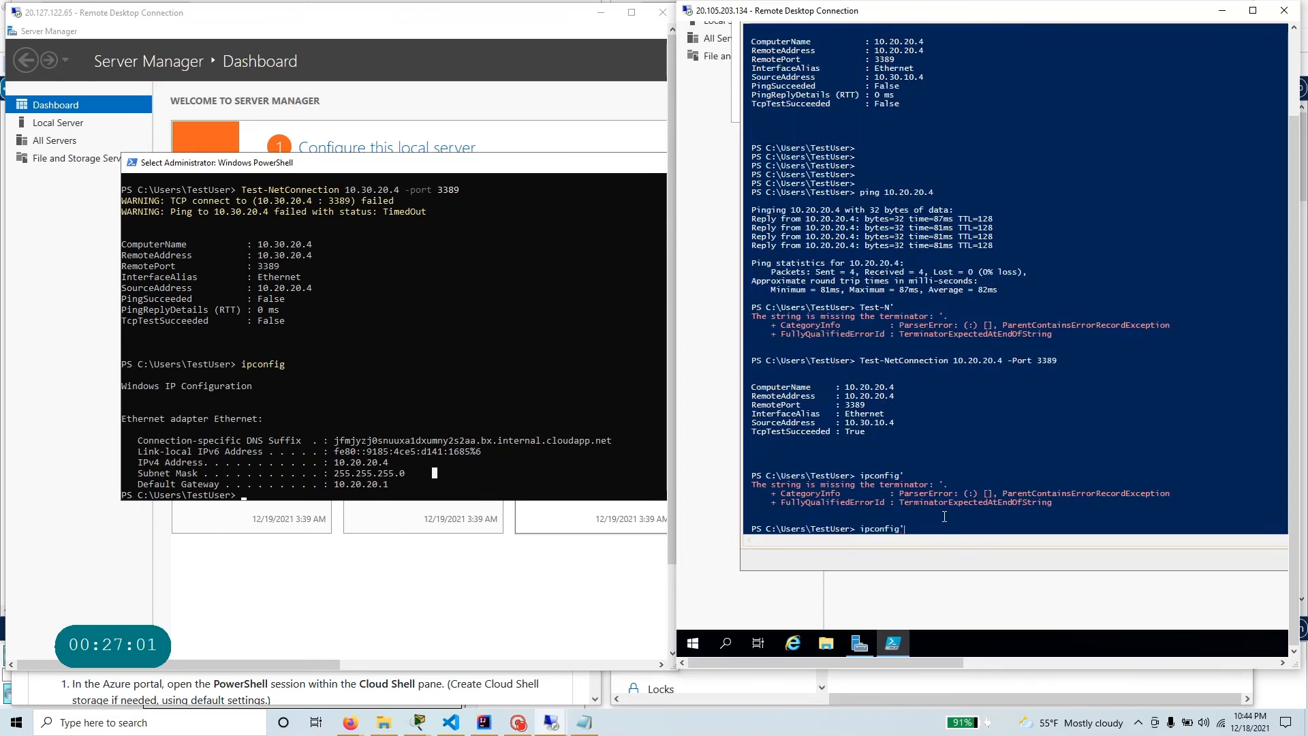
pyautogui.press('Return')
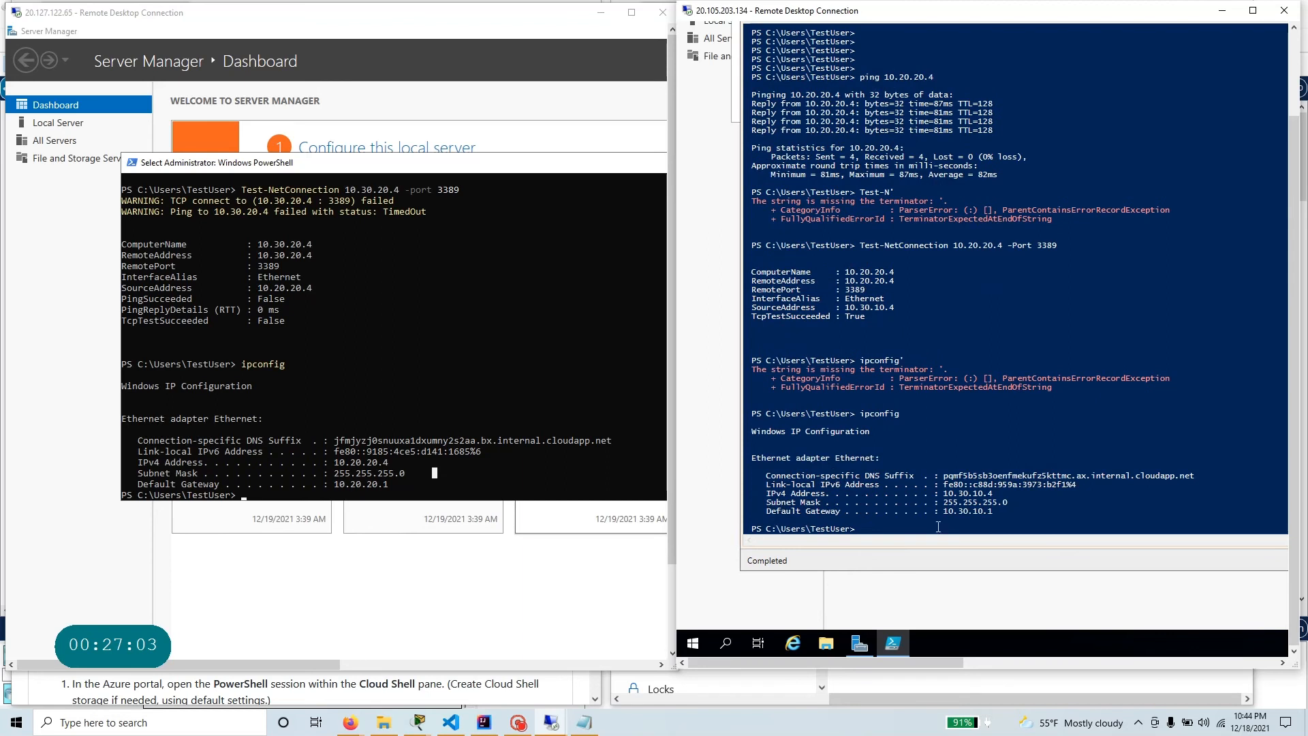
pyautogui.moveTo(940, 496); pyautogui.dragTo(998, 492)
# From the TestVM1 PowerShell session, ping ManufacturingVM at 10.30.10.4 and add blank prompt lines below the output.
pyautogui.click(424, 494)
pyautogui.scroll(-3, 443, 463)
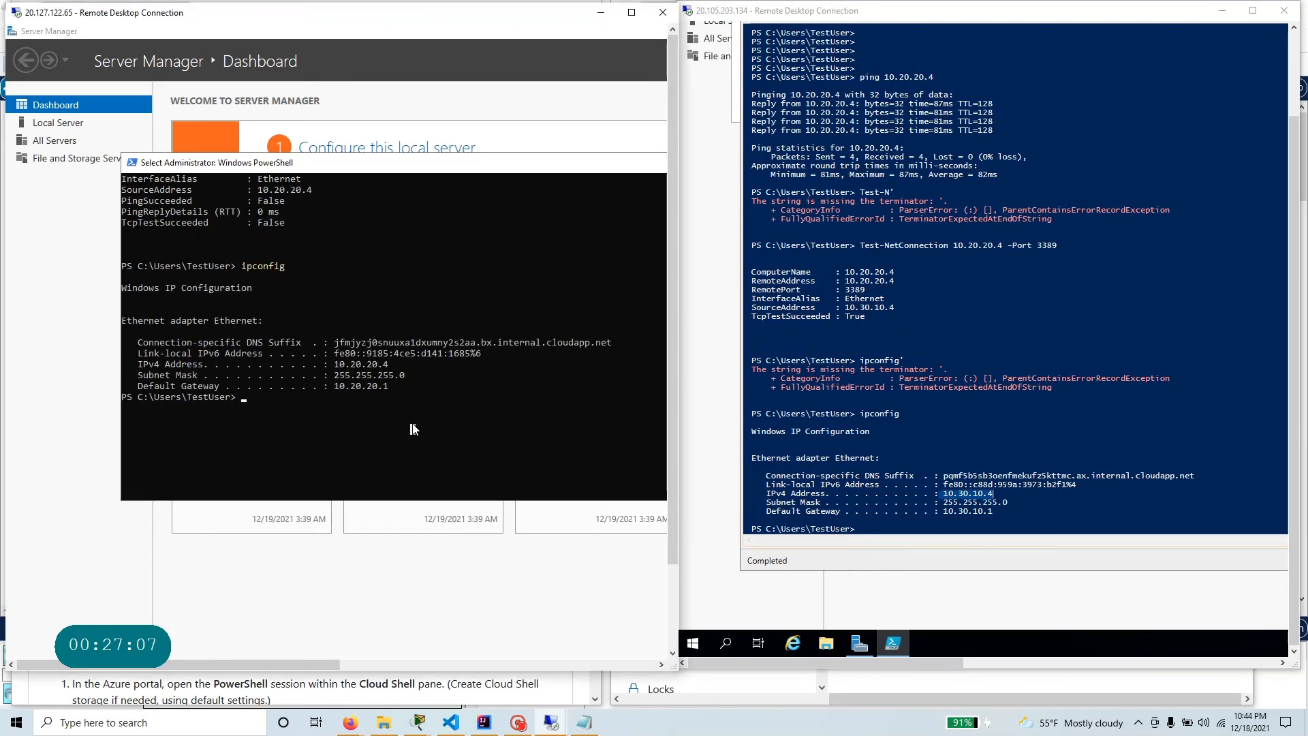
pyautogui.write('ping 10.')
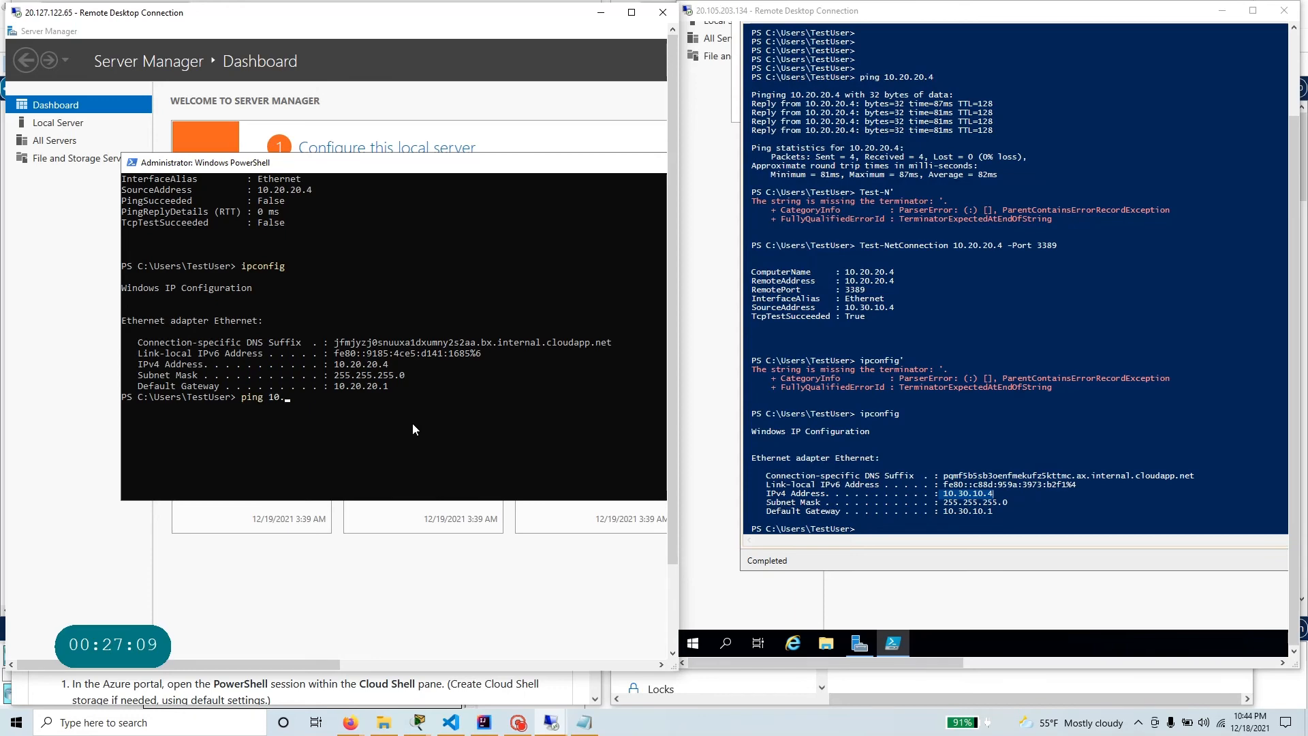
pyautogui.write('30.10.4')
pyautogui.press('Return')
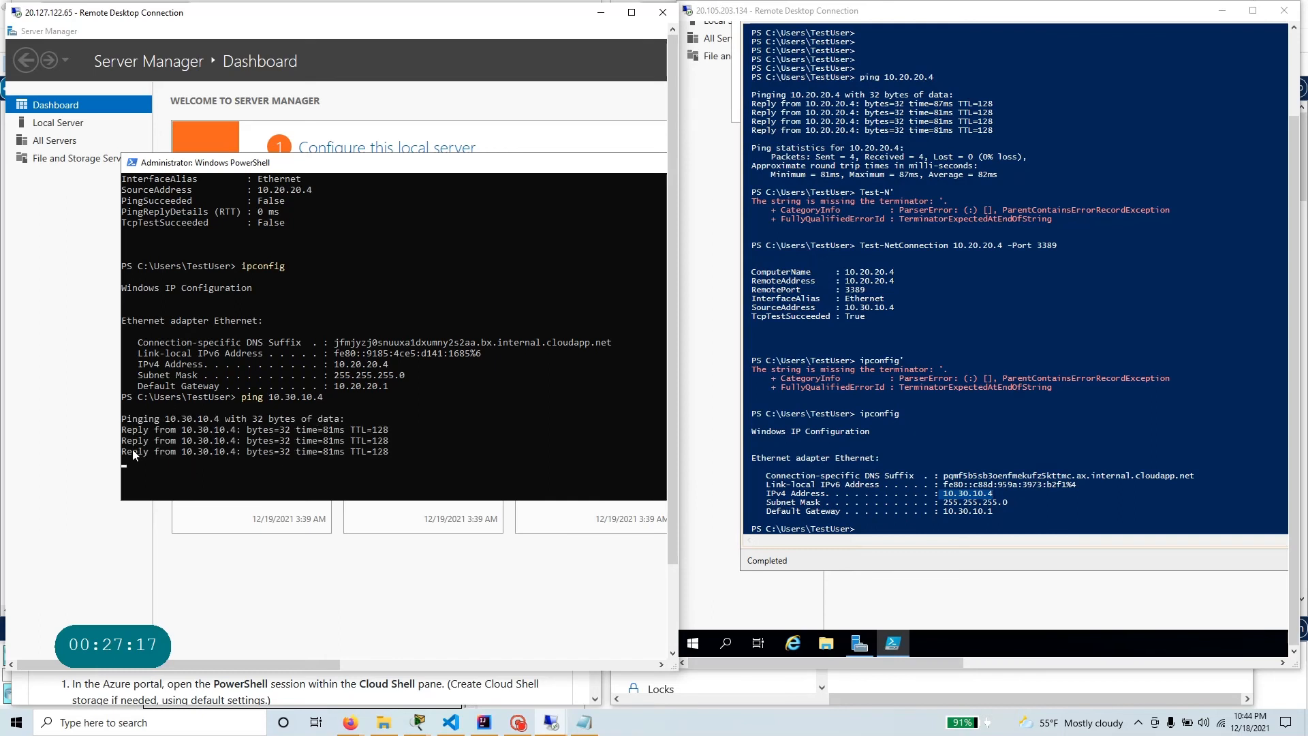
pyautogui.press('Return')
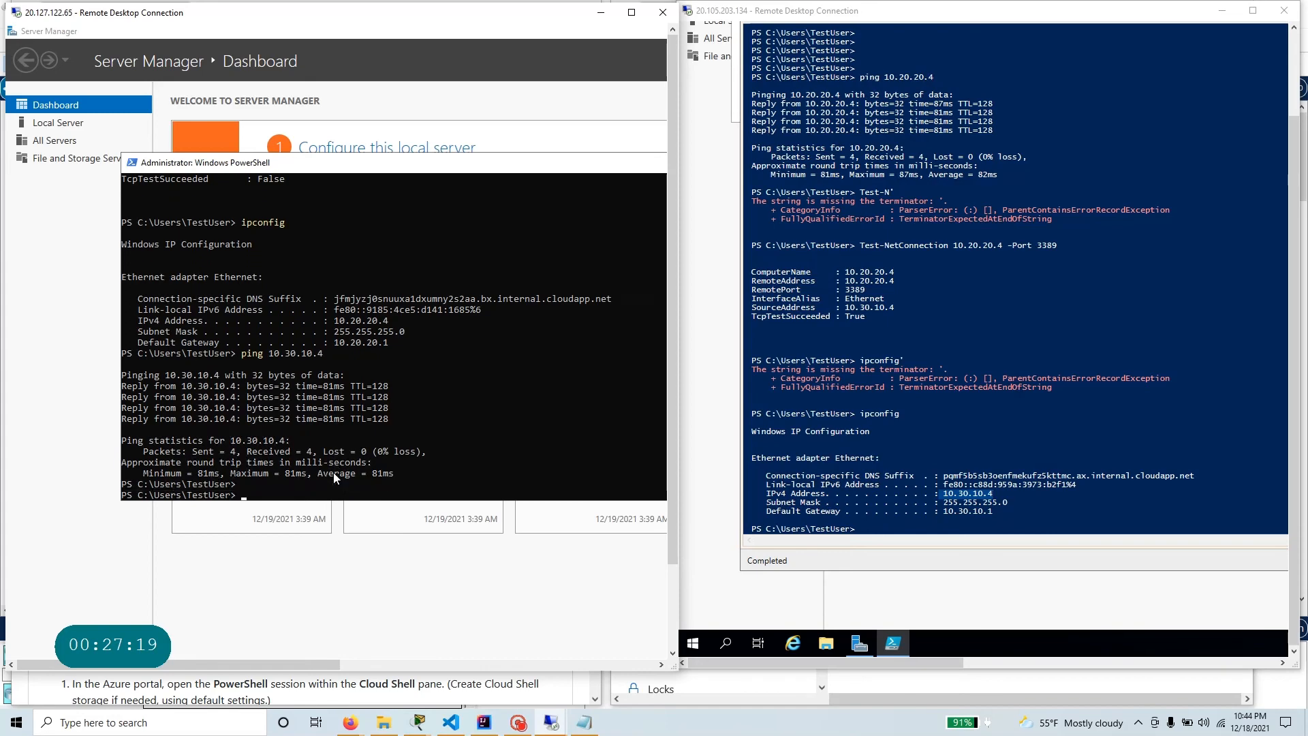
pyautogui.press('Return')
pyautogui.press('Return')
pyautogui.press('Return')
pyautogui.press('Return')
pyautogui.press('Return')
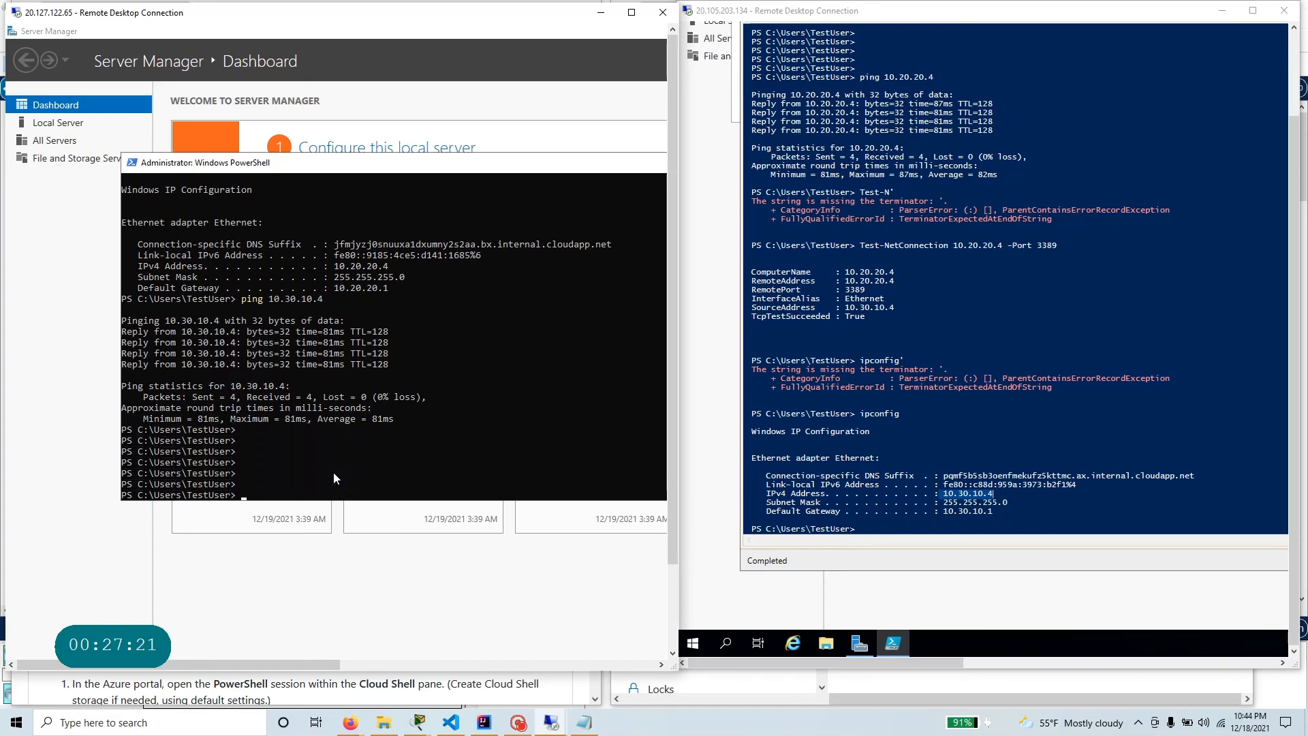
# Try to test the RDP port of ManufacturingVM from TestVM1 with Test-Connection 10.30.10.4 -port 3389.
pyautogui.write('Test-Co')
pyautogui.press('Tab')
pyautogui.press('BackSpace')
pyautogui.press('BackSpace')
pyautogui.press('BackSpace')
pyautogui.press('BackSpace')
pyautogui.press('BackSpace')
pyautogui.press('BackSpace')
pyautogui.press('BackSpace')
pyautogui.press('BackSpace')
pyautogui.press('BackSpace')
pyautogui.press('BackSpace')
pyautogui.press('BackSpace')
pyautogui.press('BackSpace')
pyautogui.press('BackSpace')
pyautogui.press('BackSpace')
pyautogui.press('BackSpace')
pyautogui.press('BackSpace')
pyautogui.press('BackSpace')
pyautogui.press('BackSpace')
pyautogui.press('BackSpace')
pyautogui.write('nnection 10.30.1')
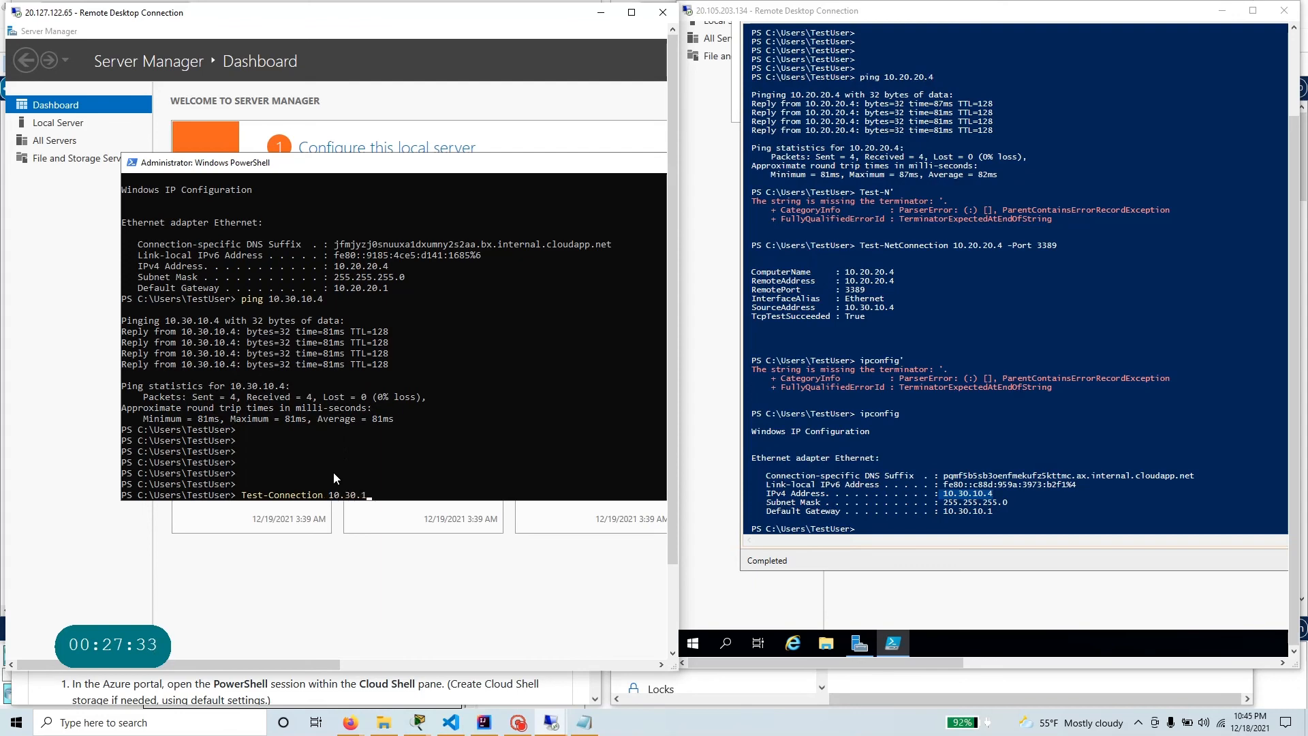
pyautogui.write('4 -port 3389')
pyautogui.press('Return')
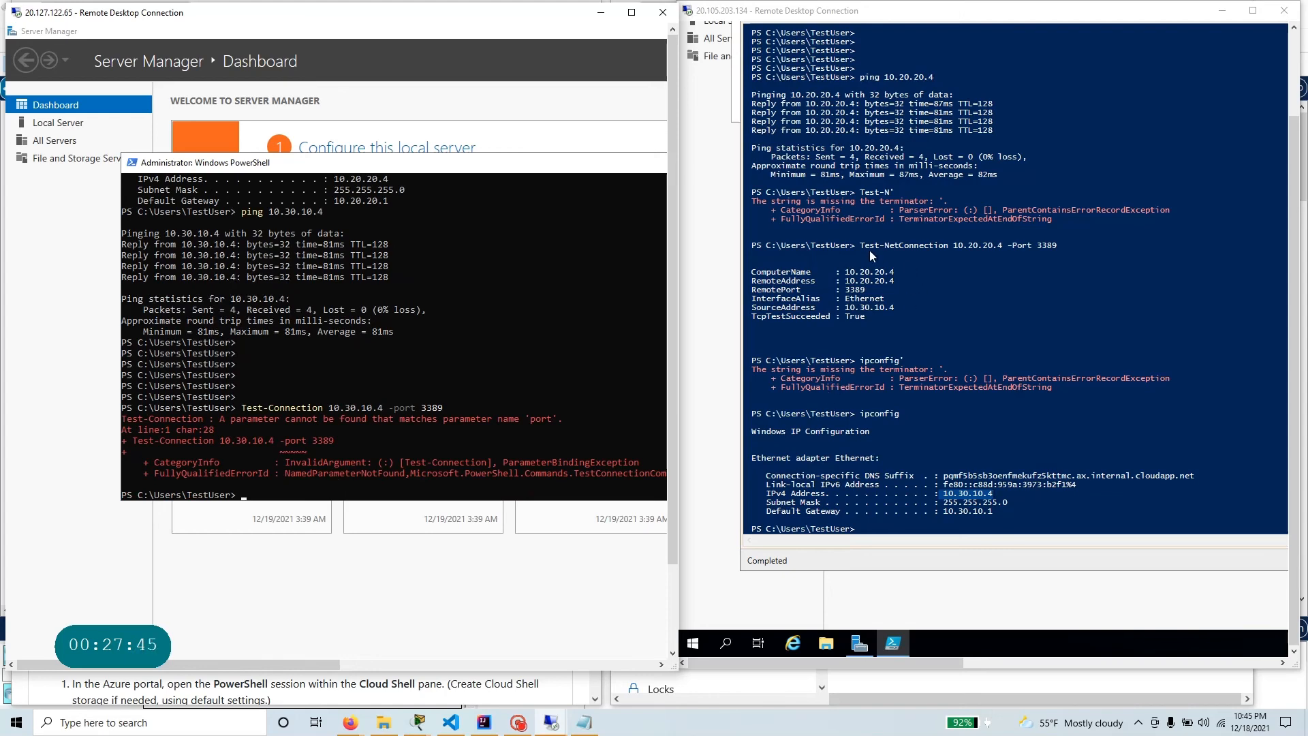
# Correct the command to Test-NetConnection 10.30.10.4 -port 3389, run it on TestVM1, and highlight the test output.
pyautogui.press('Up')
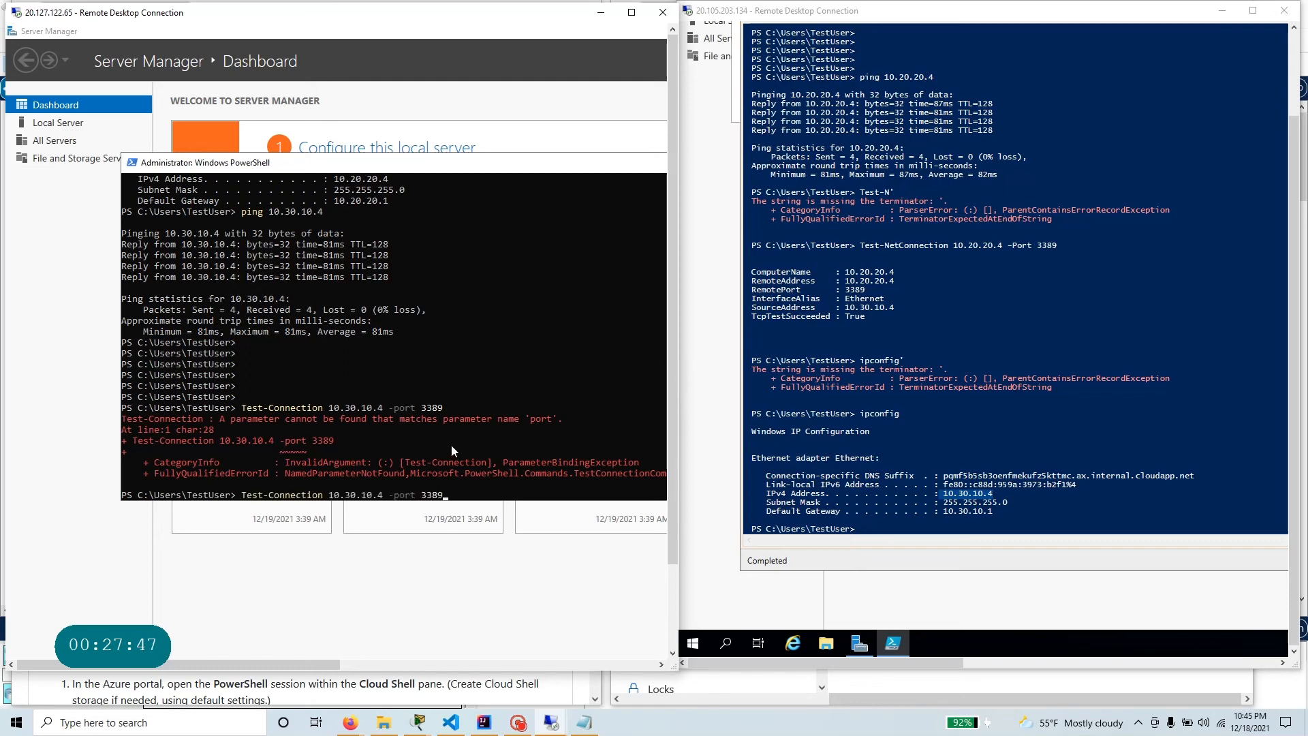
pyautogui.press('Left')
pyautogui.press('Left')
pyautogui.press('Left')
pyautogui.press('Left')
pyautogui.press('Left')
pyautogui.press('Left')
pyautogui.press('Left')
pyautogui.press('Left')
pyautogui.press('Left')
pyautogui.press('Left')
pyautogui.write('Net')
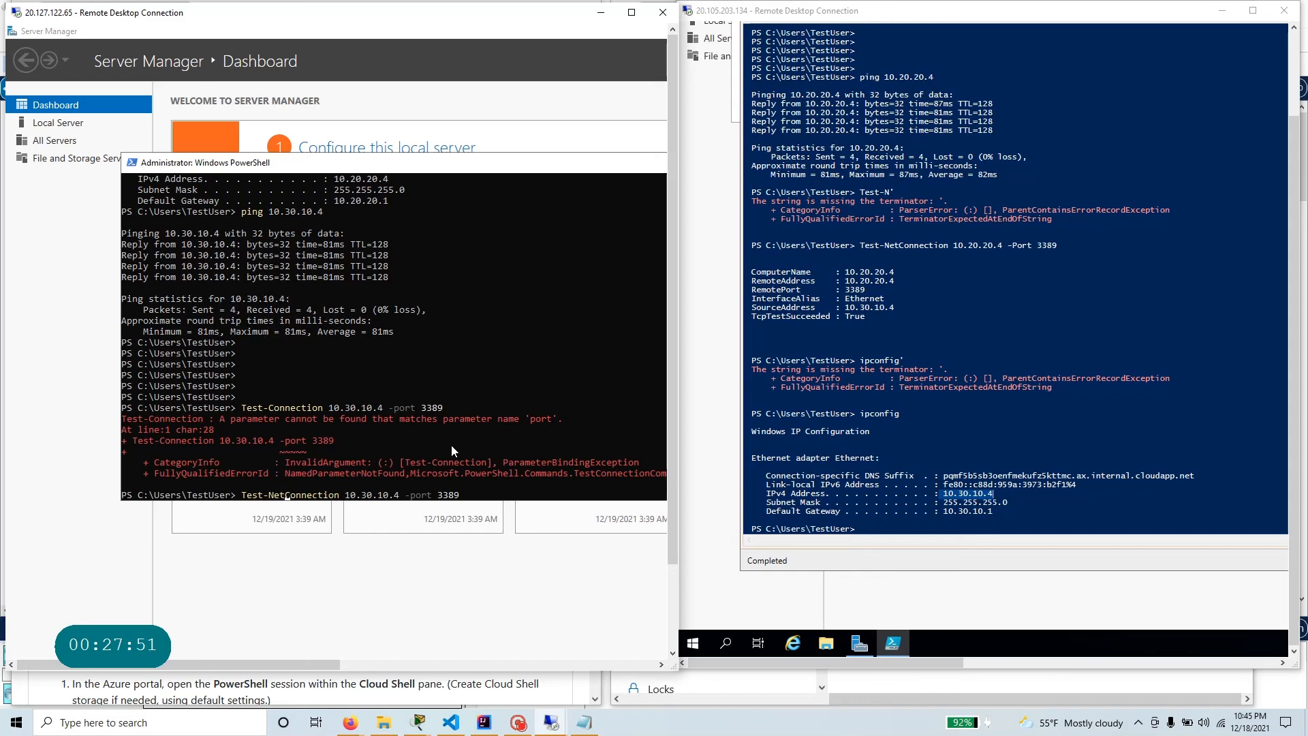
pyautogui.press('Return')
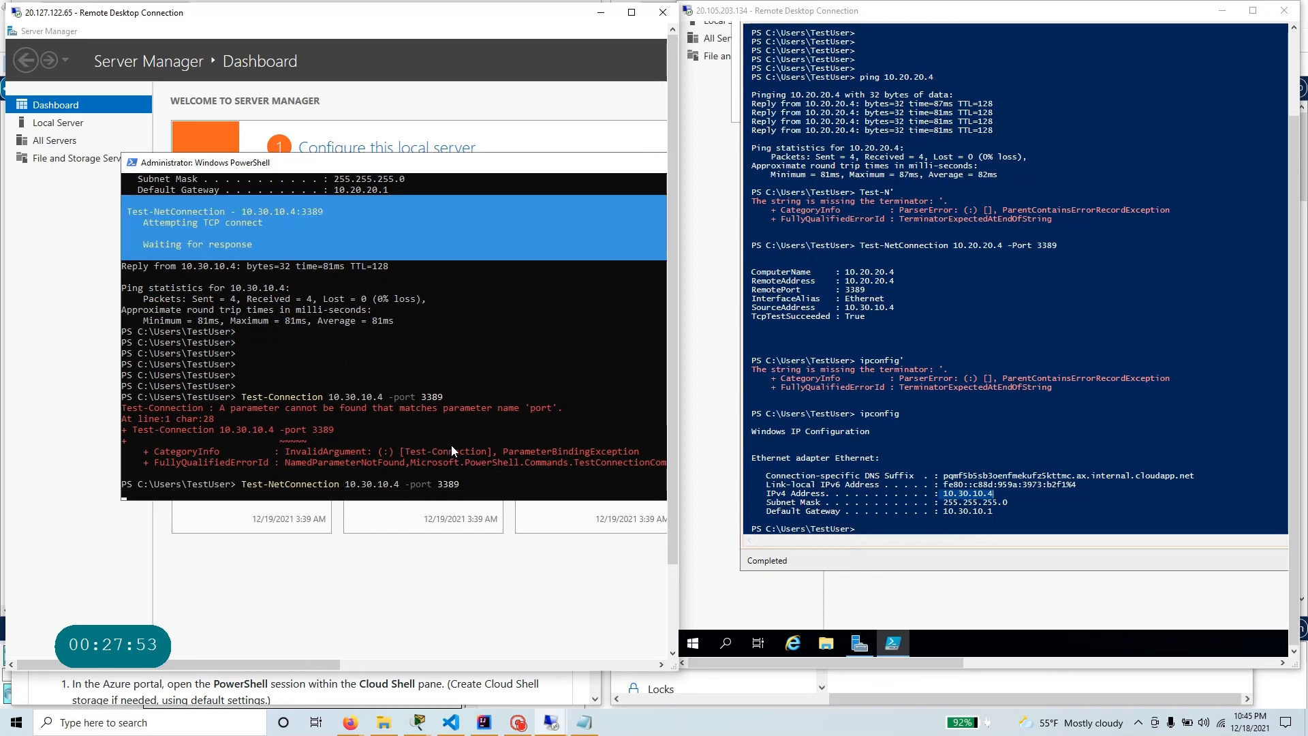
pyautogui.moveTo(229, 443); pyautogui.dragTo(123, 383)
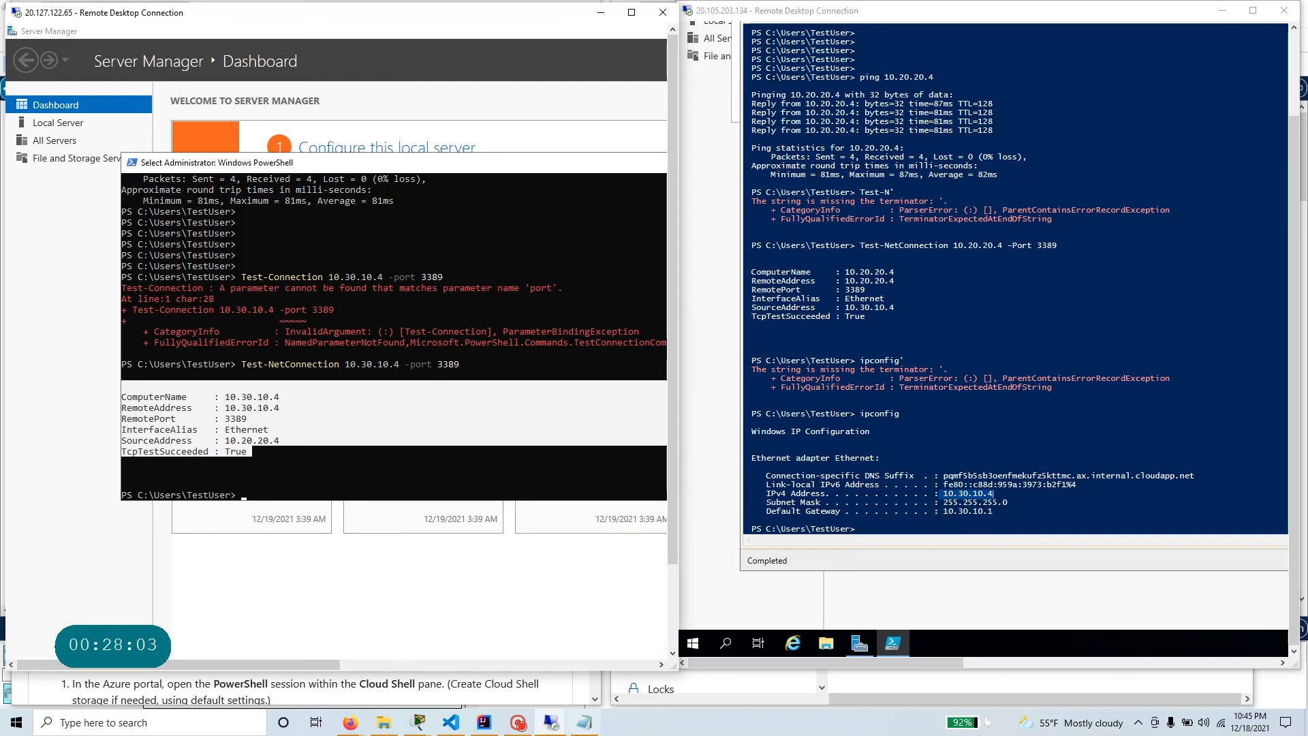
# Return to the GitHub lab instructions in the browser and review Task 6: Clean up resources.
pyautogui.click(350, 722)
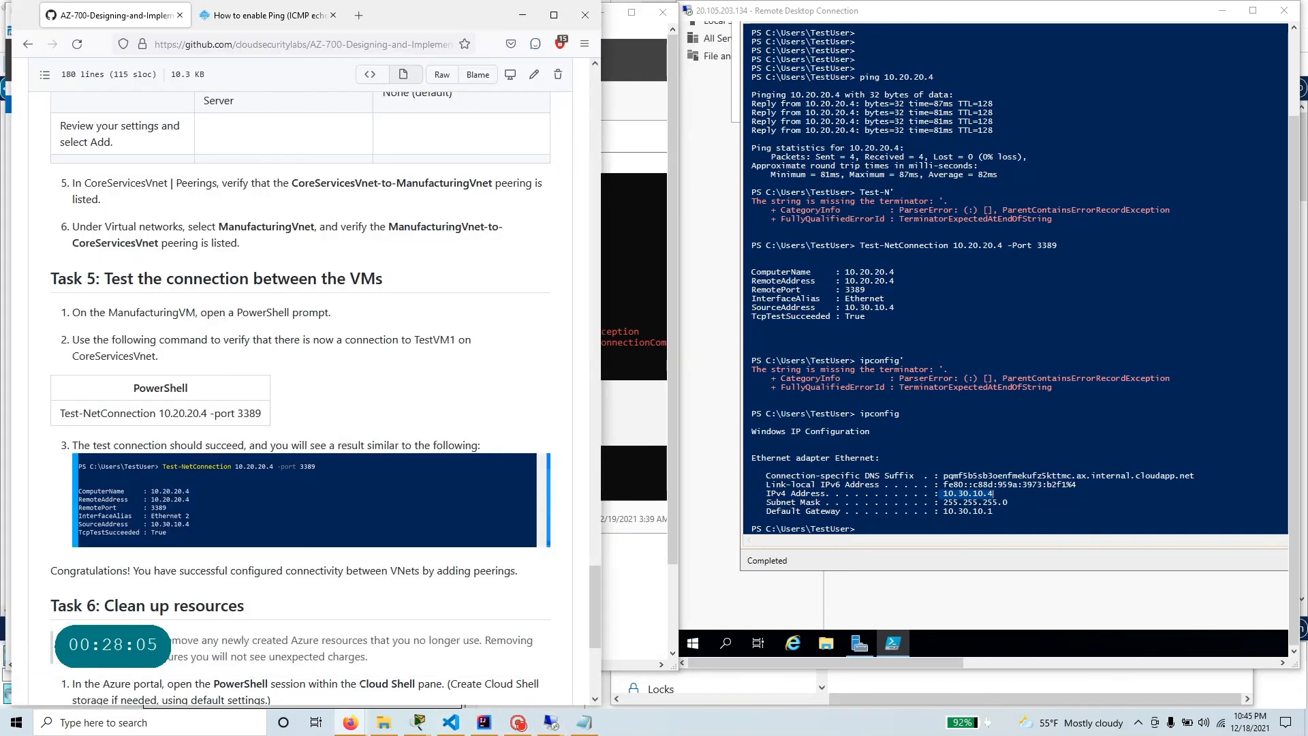
pyautogui.scroll(-3, 175, 448)
pyautogui.moveTo(245, 397); pyautogui.dragTo(87, 398)
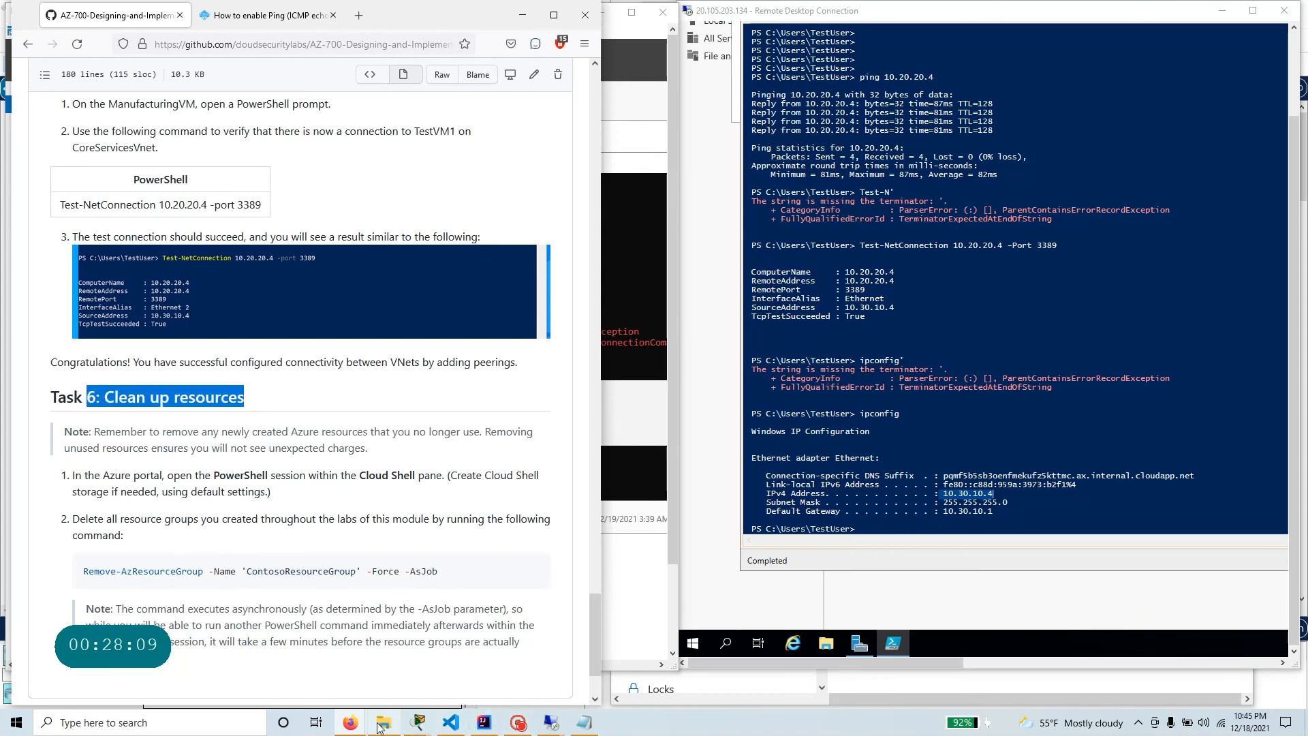
# Switch to the Azure portal and view the Network Watcher topology of resource group AZ-700-RG, enlarged in a maximized window.
pyautogui.moveTo(353, 727)
pyautogui.click(395, 654)
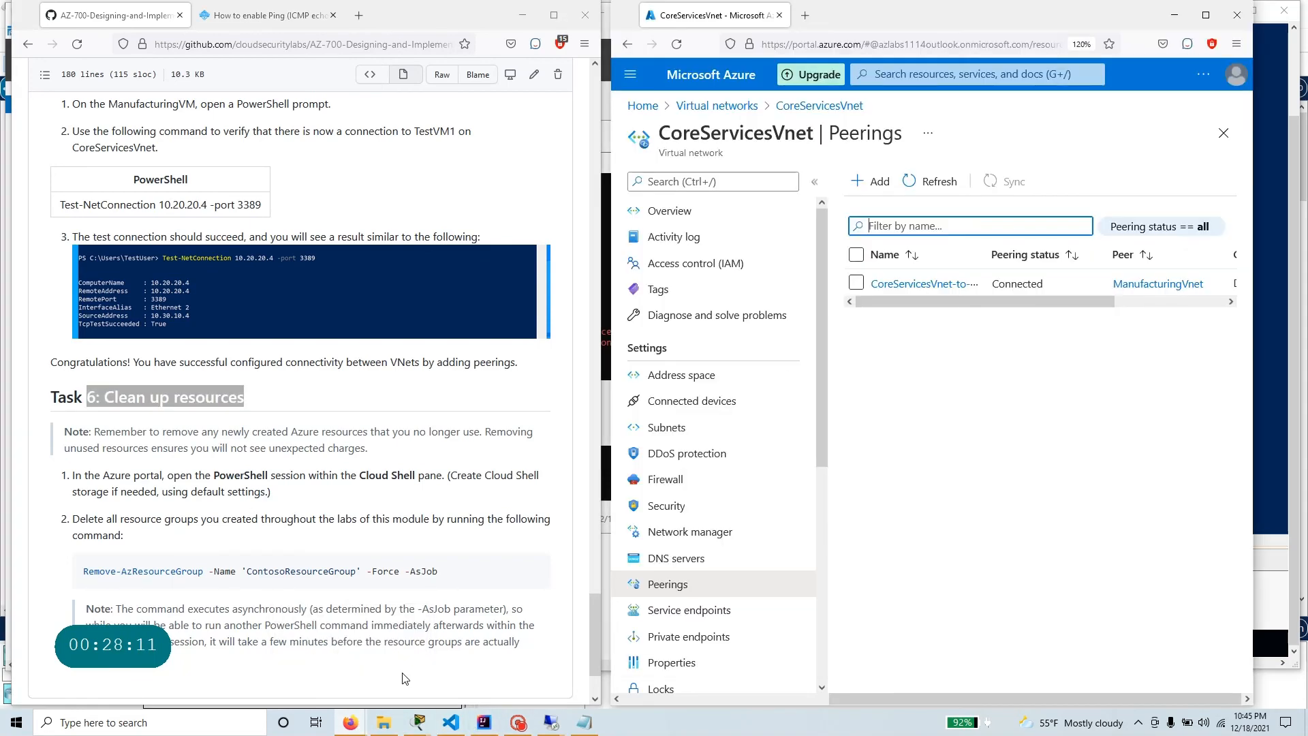
pyautogui.click(647, 107)
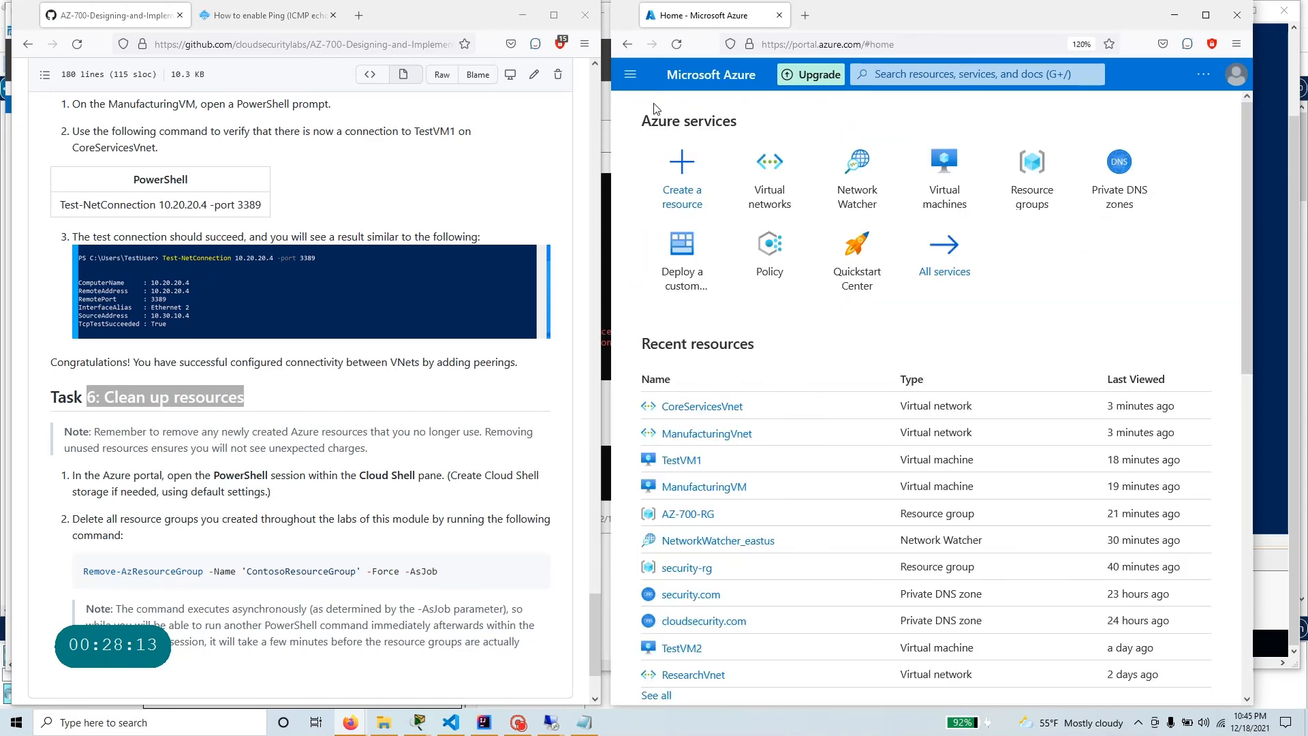
pyautogui.click(860, 188)
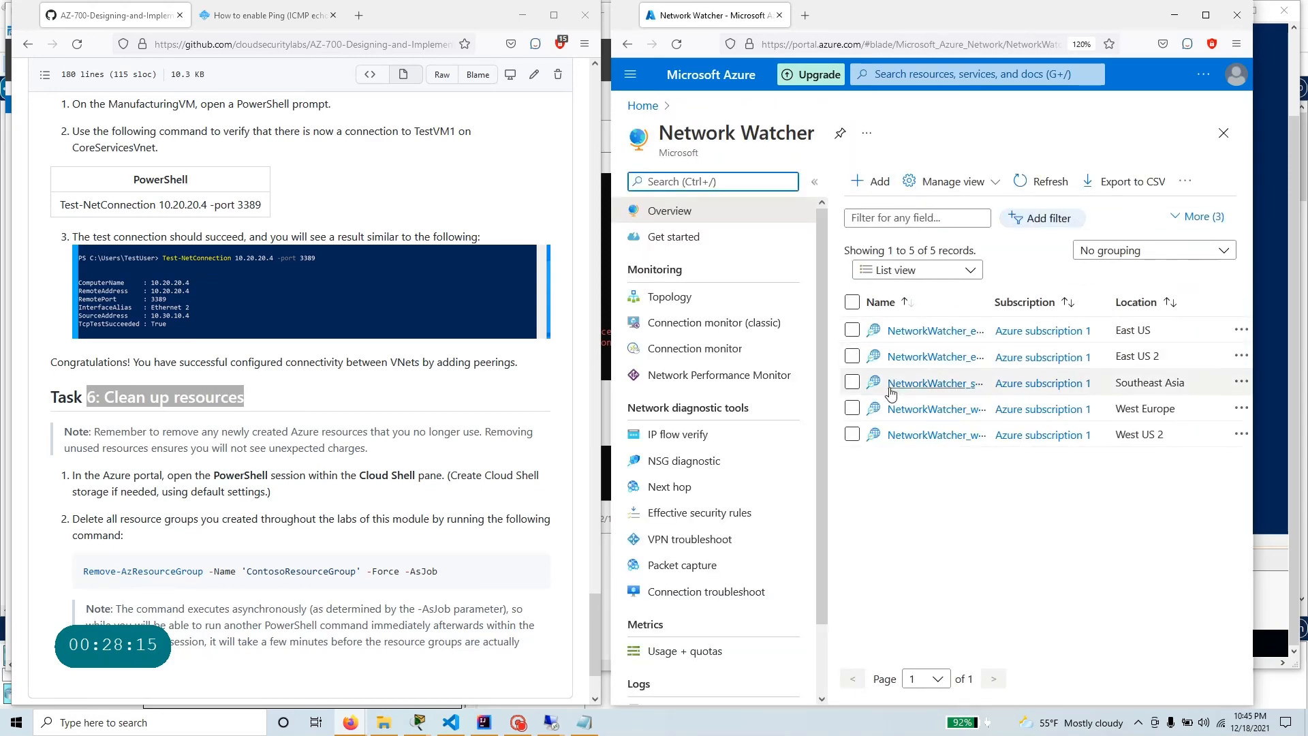
pyautogui.click(665, 298)
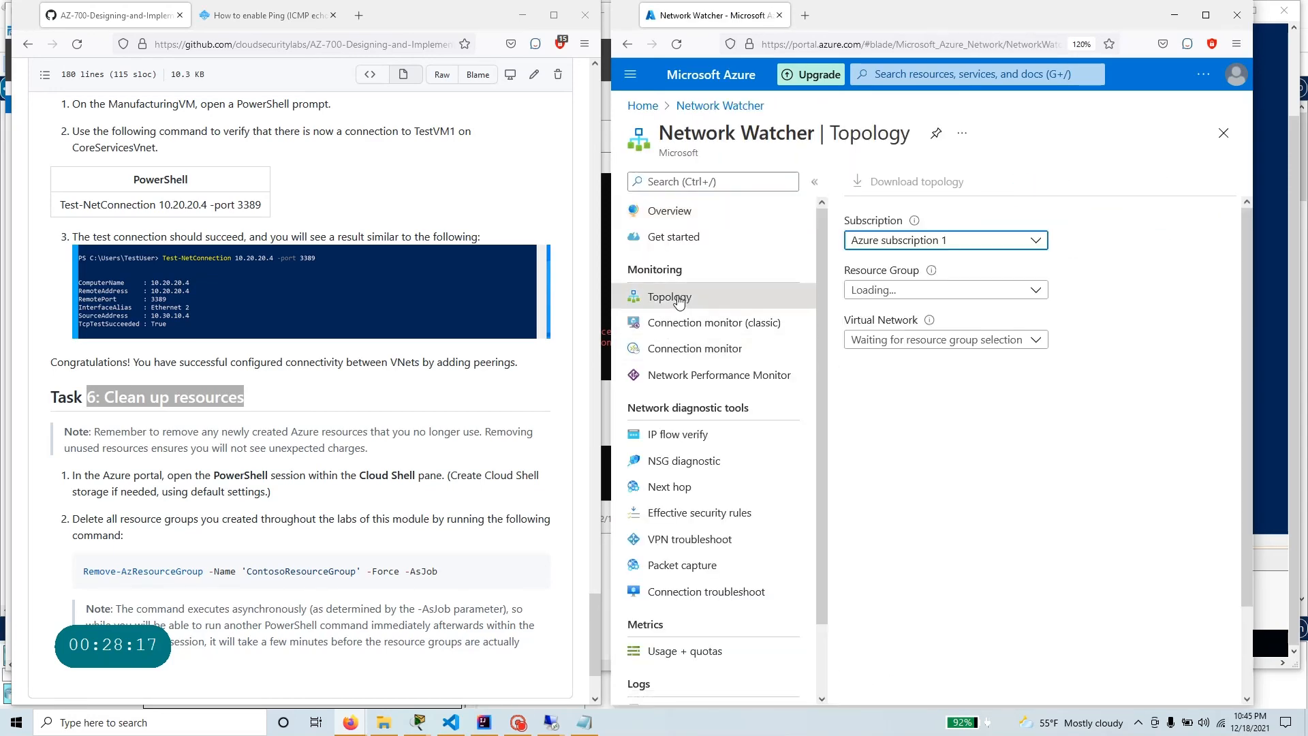
pyautogui.click(924, 295)
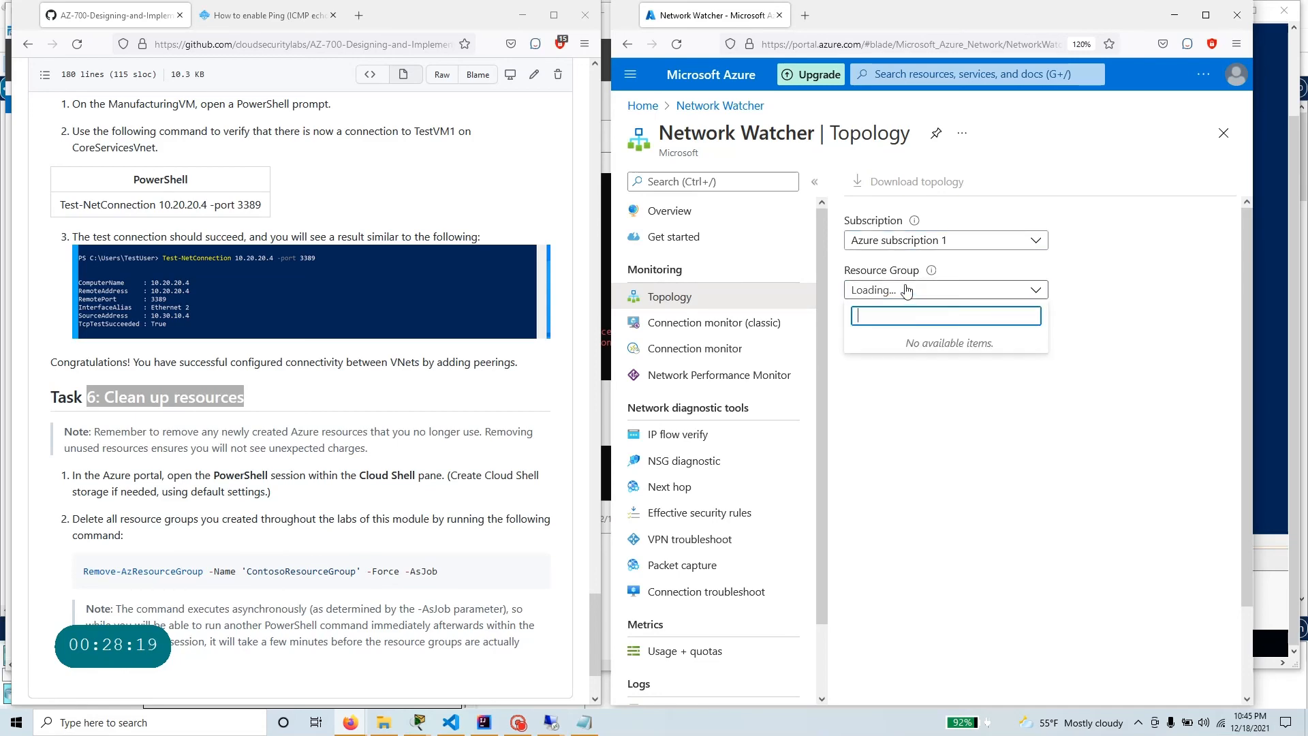
pyautogui.click(903, 292)
pyautogui.click(885, 343)
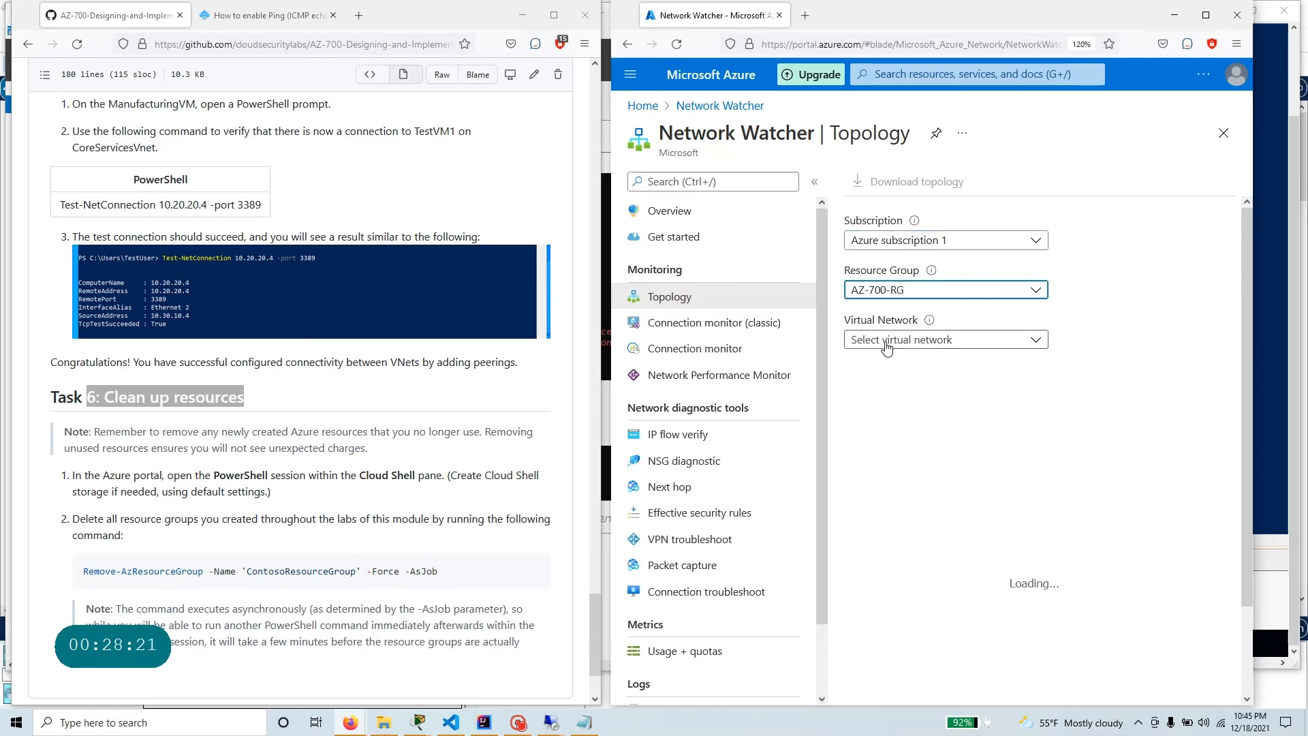
pyautogui.click(1205, 15)
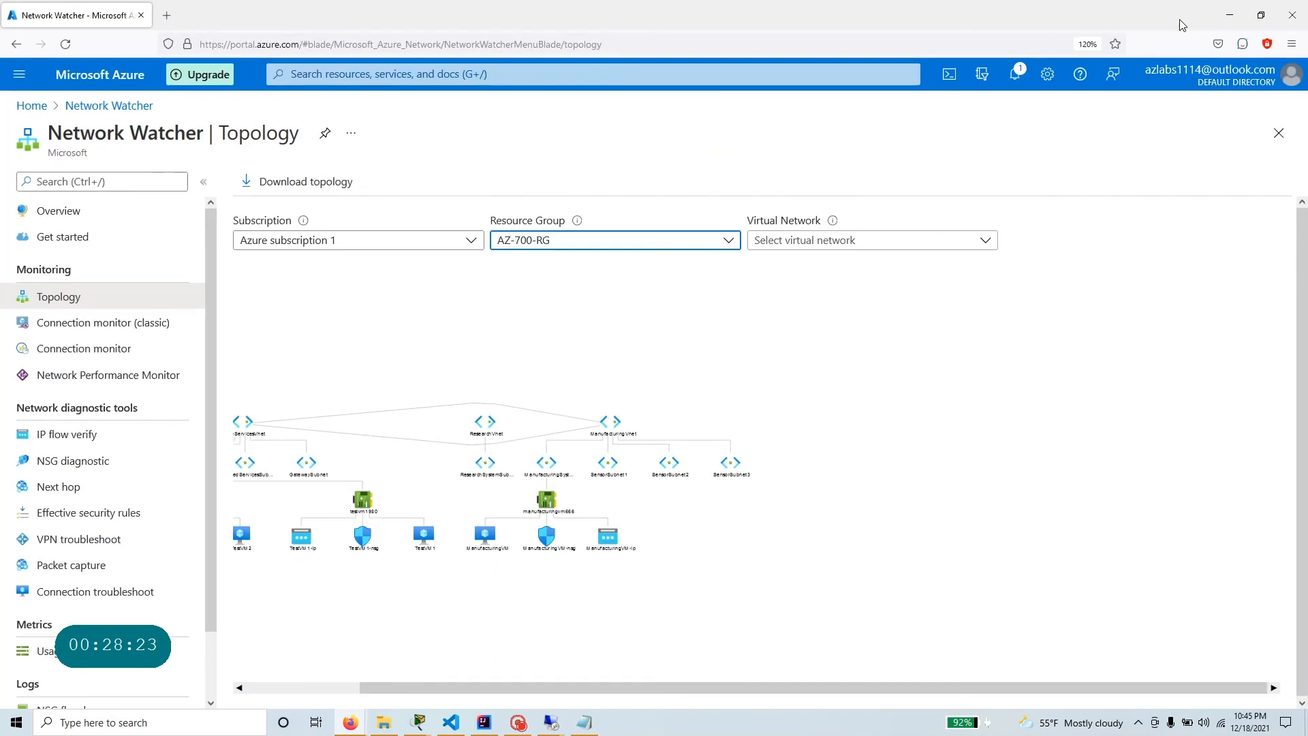
pyautogui.scroll(5, 339, 447)
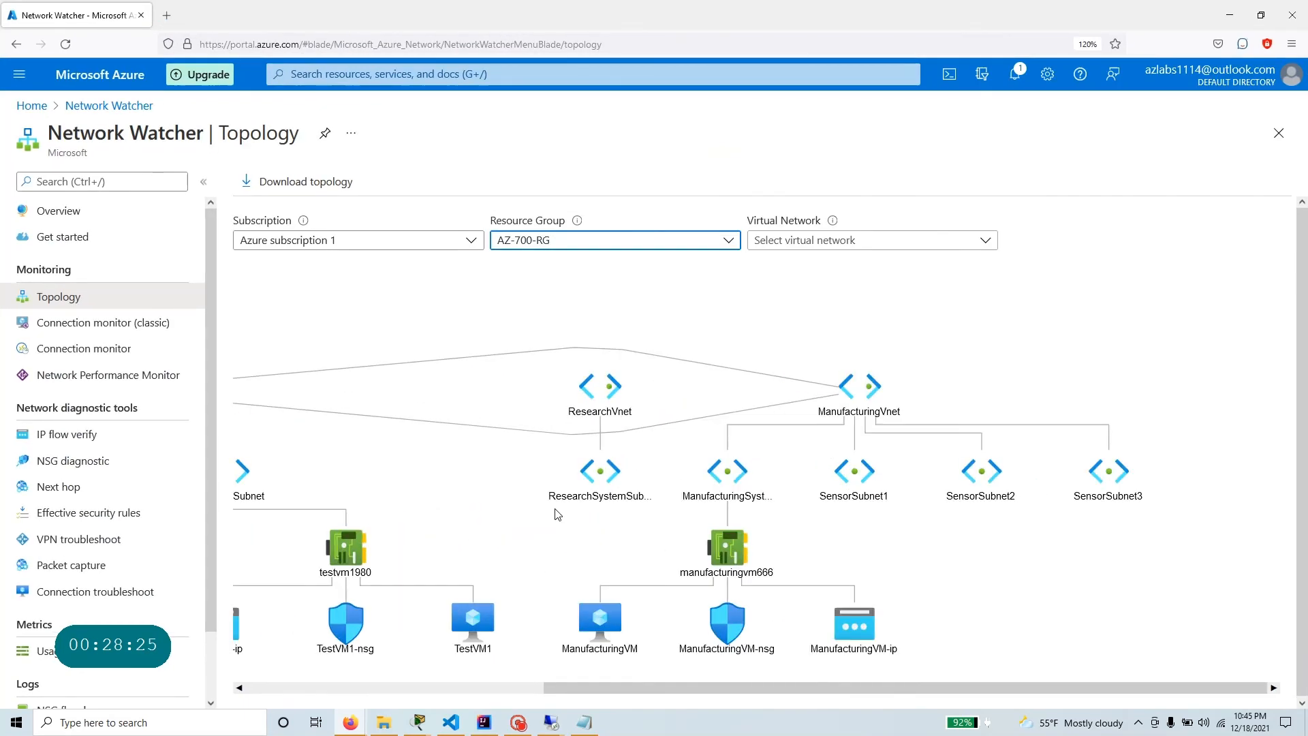
# Examine the AZ-700-RG topology, following the peering between CoreServicesVnet and ManufacturingVnet down to their subnets and virtual machines.
pyautogui.scroll(-4, 556, 514)
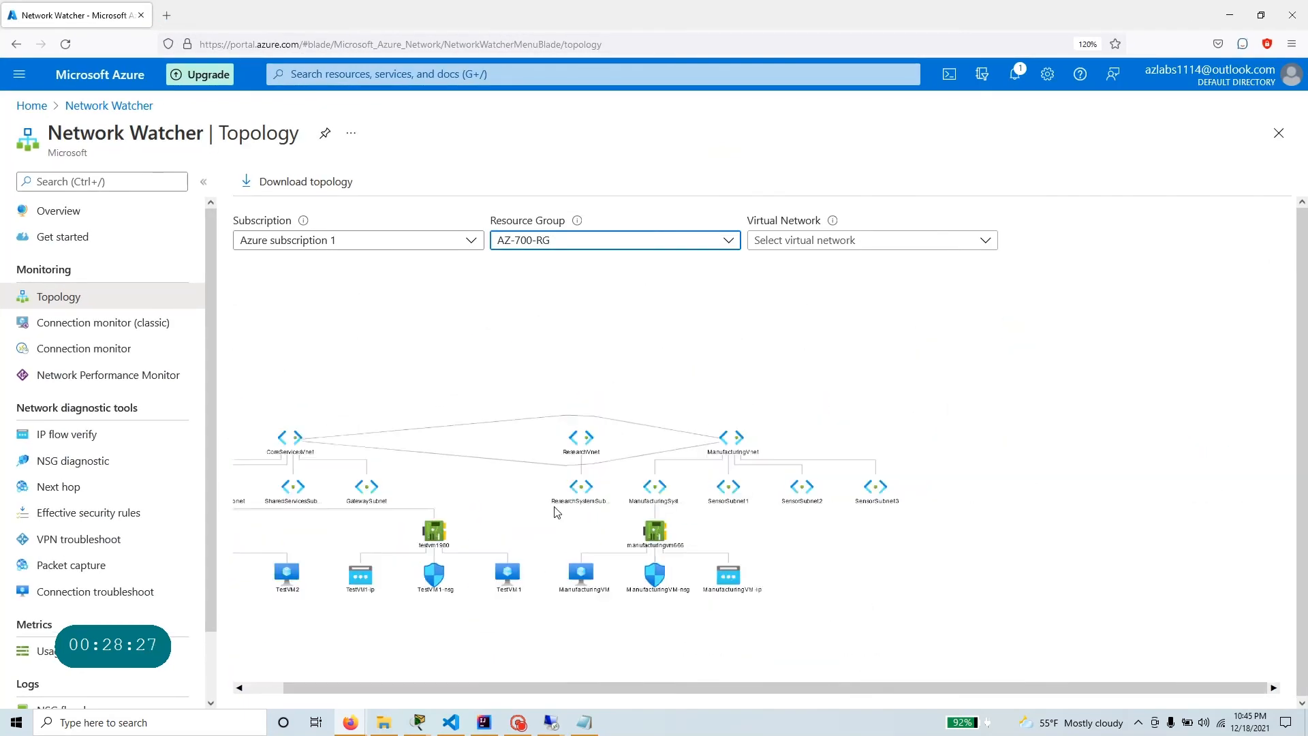
pyautogui.scroll(2, 347, 465)
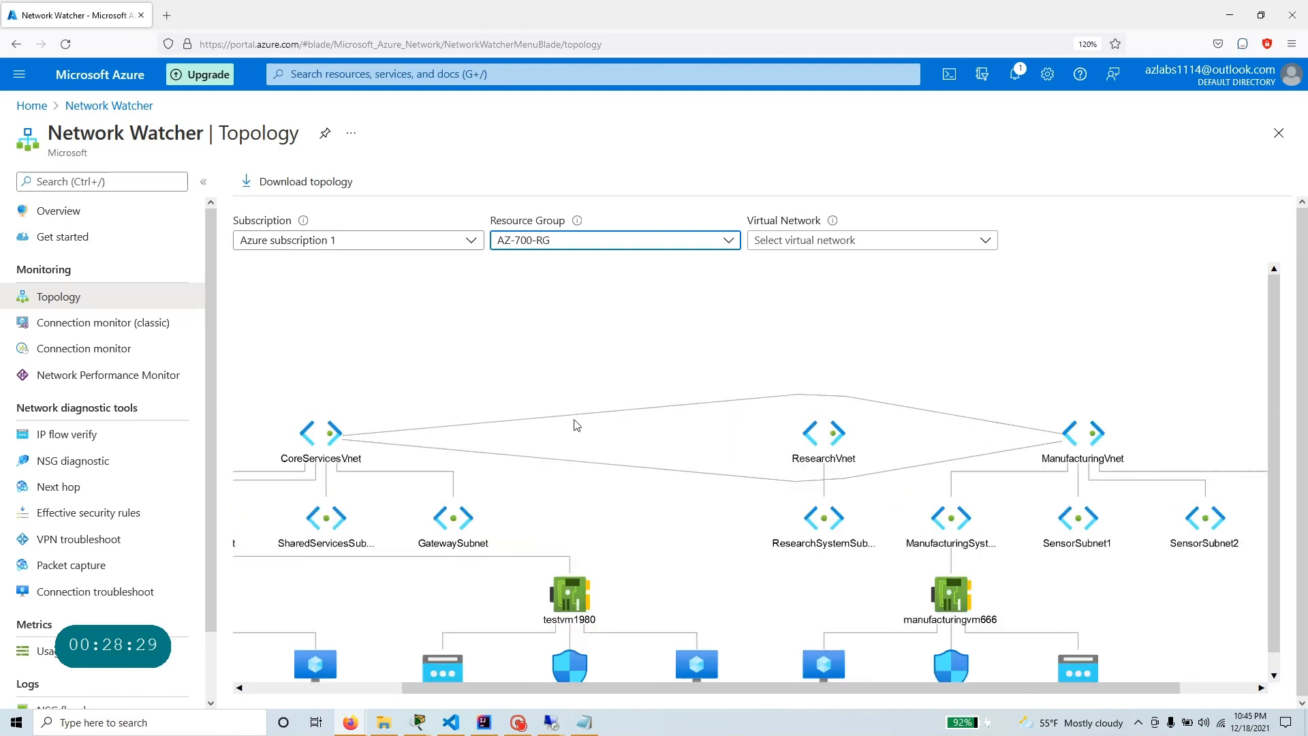
pyautogui.click(691, 408)
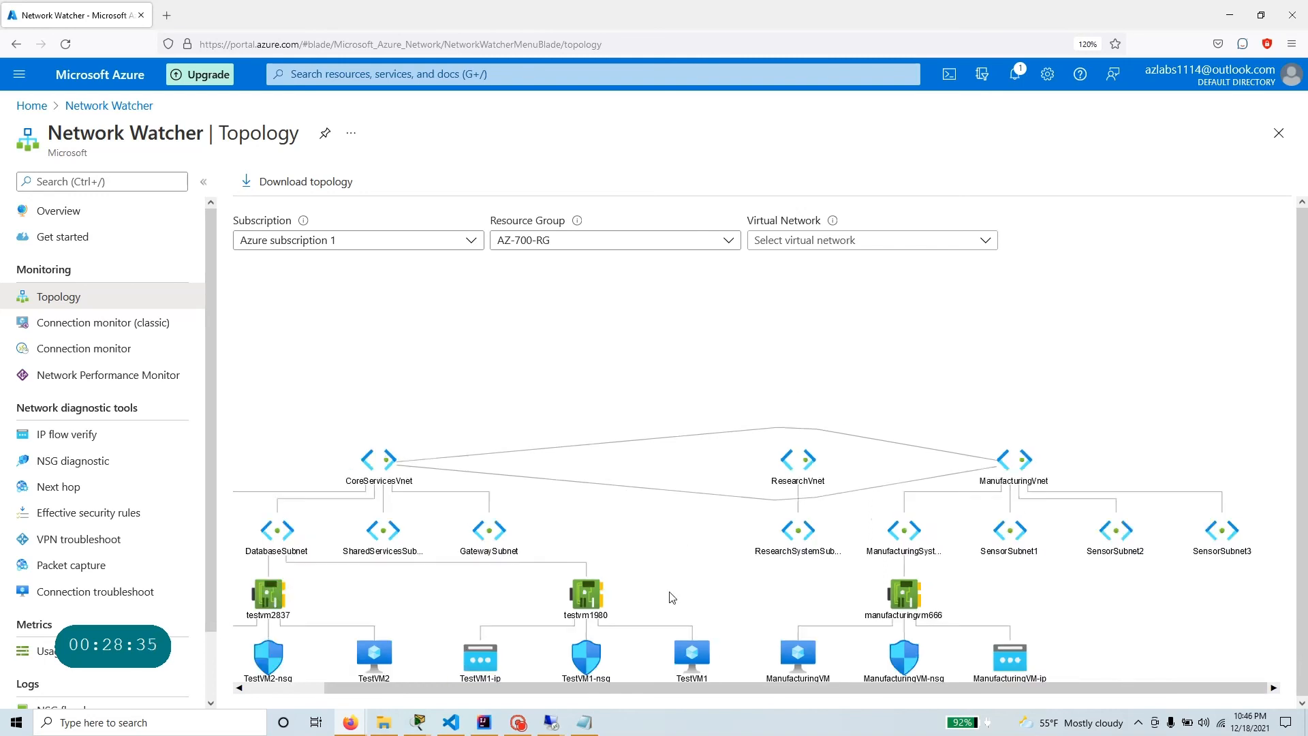
pyautogui.scroll(-3, 669, 599)
pyautogui.scroll(1, 683, 558)
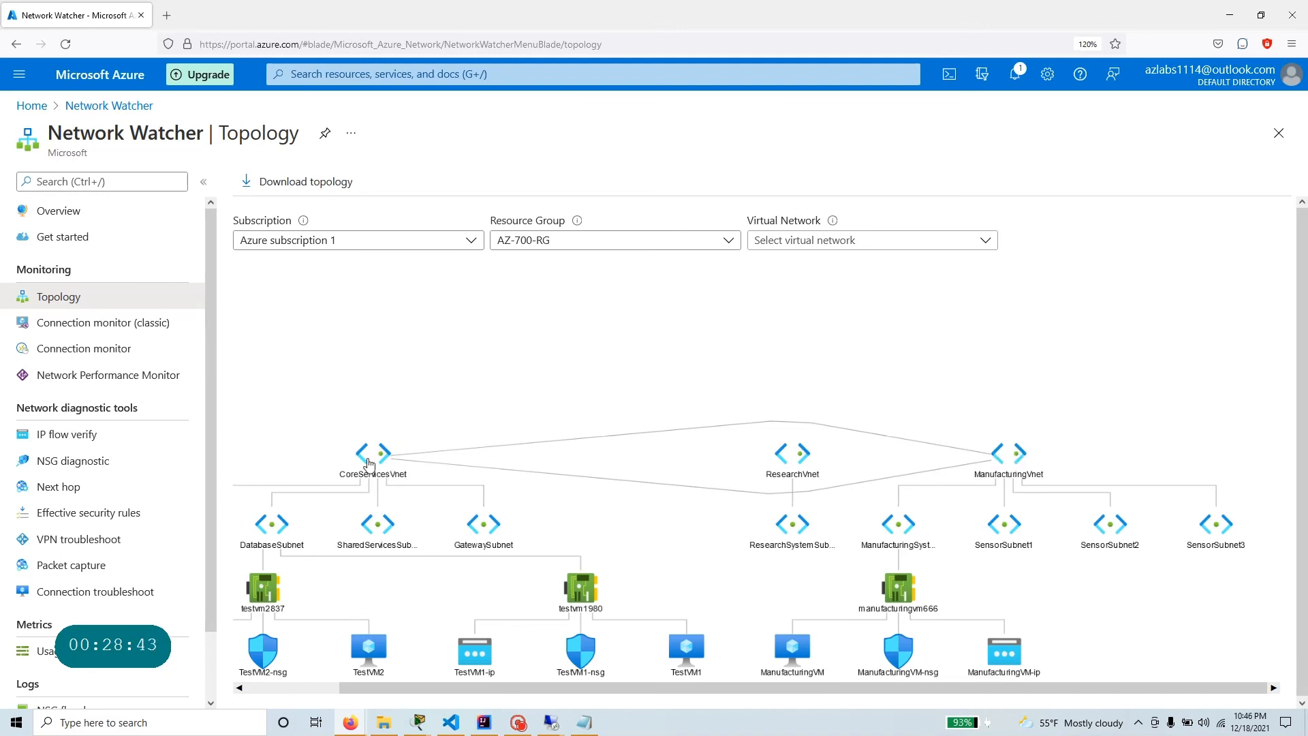
pyautogui.scroll(-3, 676, 595)
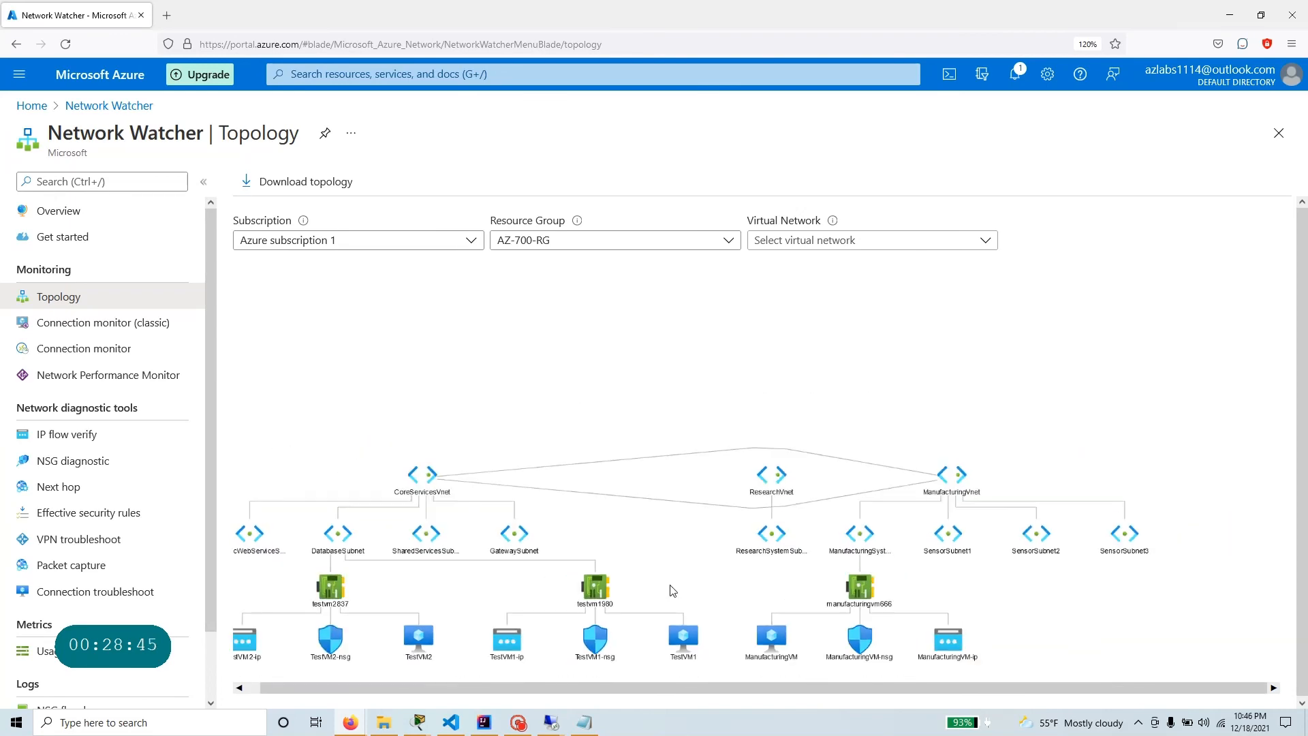
pyautogui.scroll(2, 703, 632)
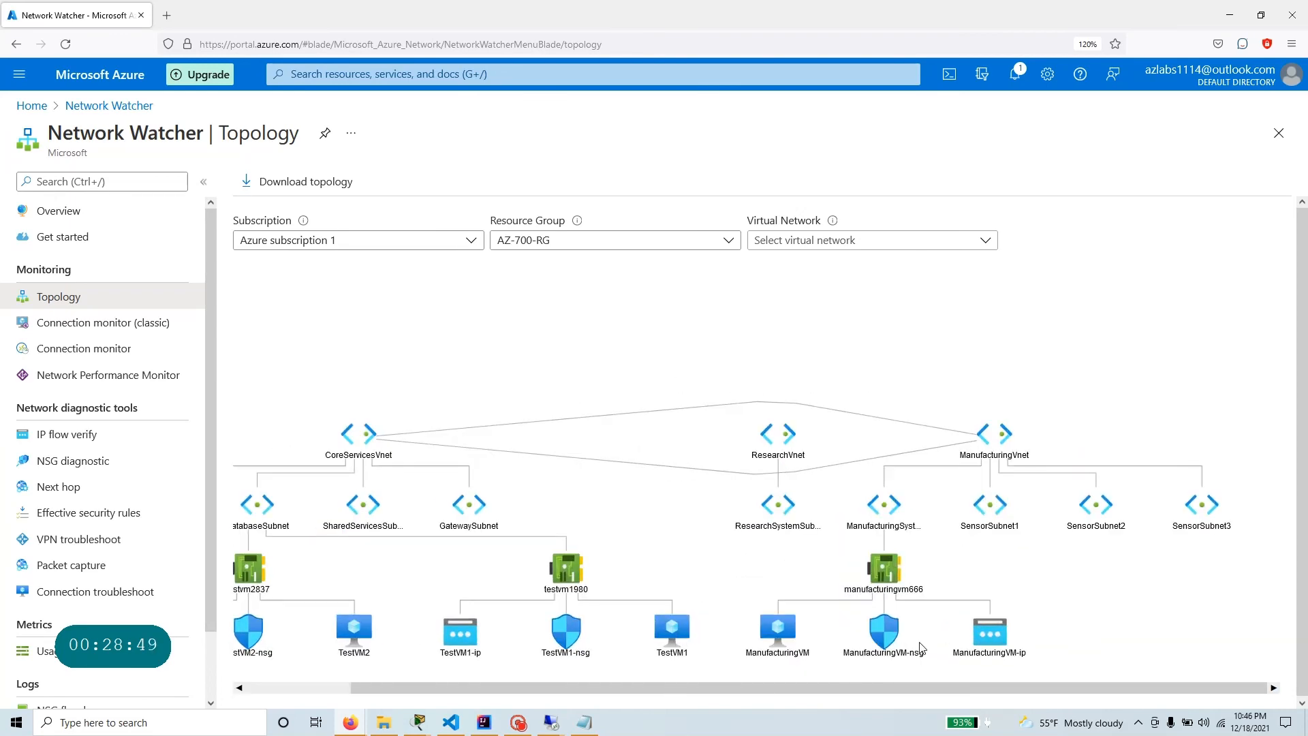
# View the ManufacturingVM overview page from the topology diagram and go back to the Network Watcher topology.
pyautogui.click(778, 633)
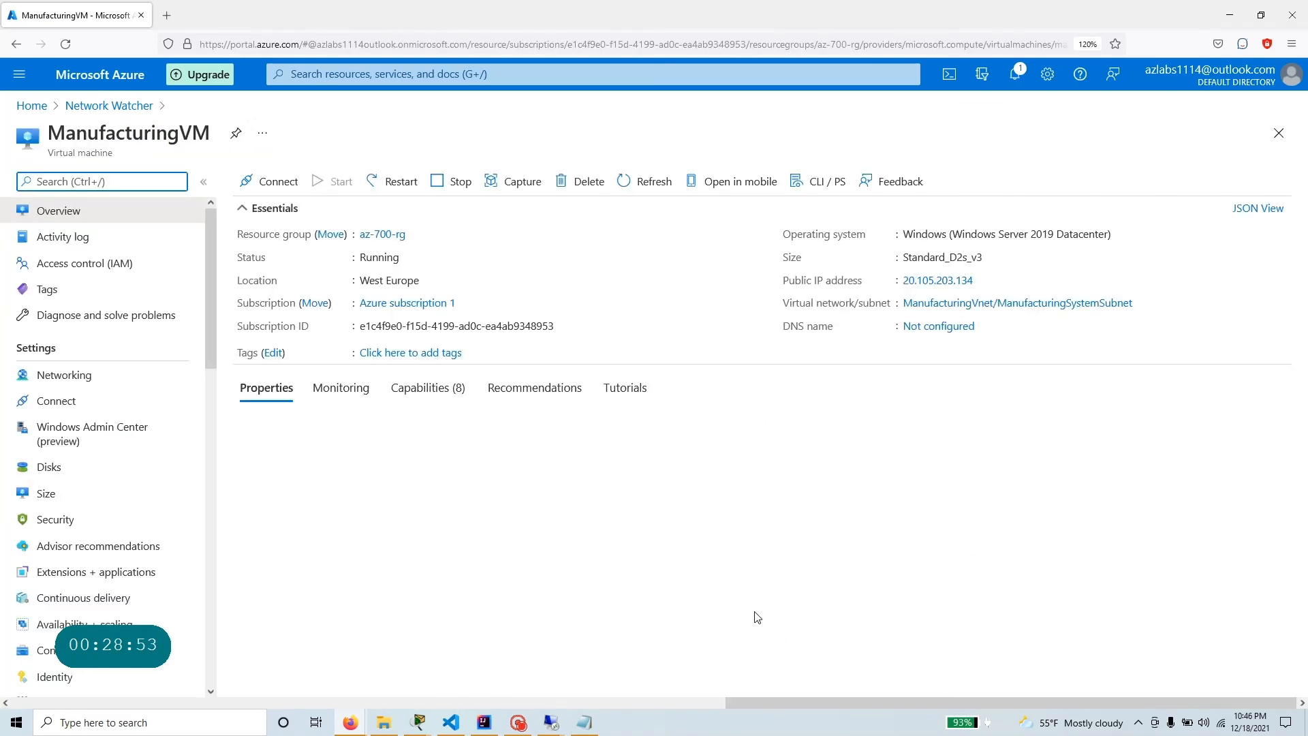
pyautogui.click(16, 43)
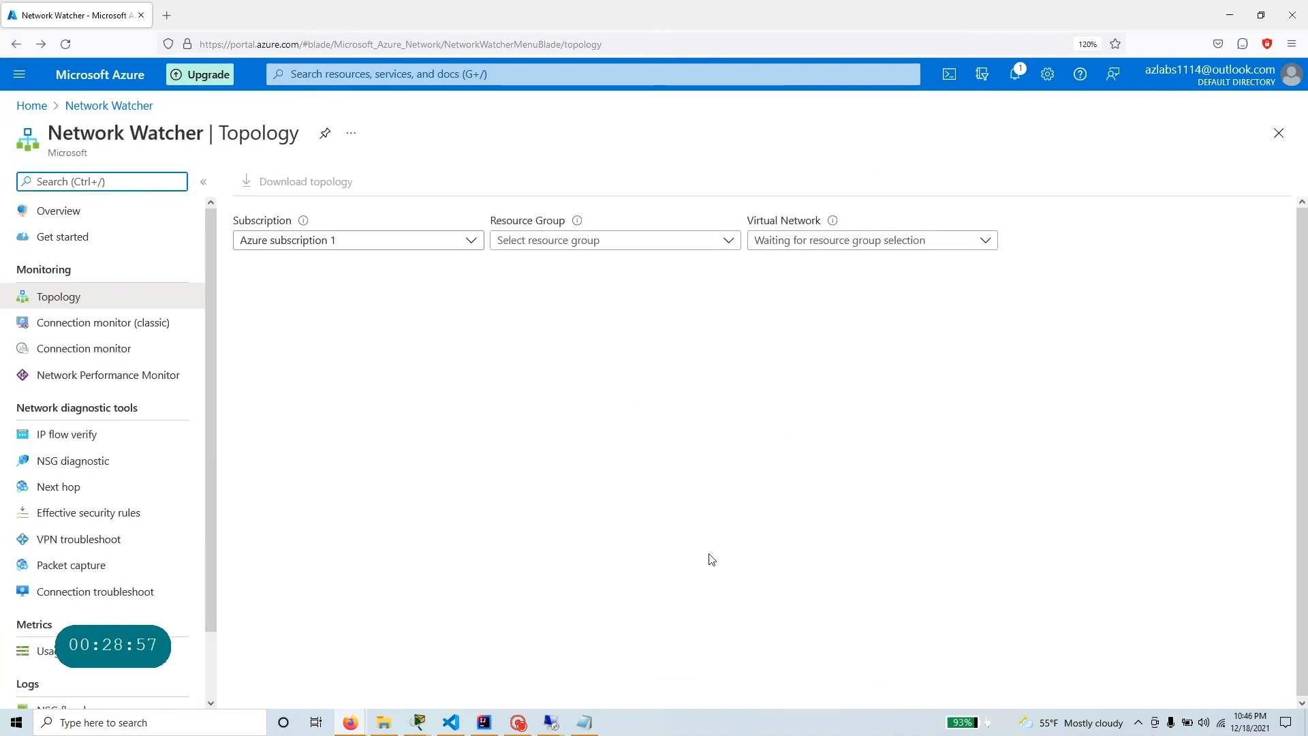
# Display the topology of resource group AZ-700-RG again to review it, and return to the Azure portal home page.
pyautogui.click(599, 242)
pyautogui.click(571, 296)
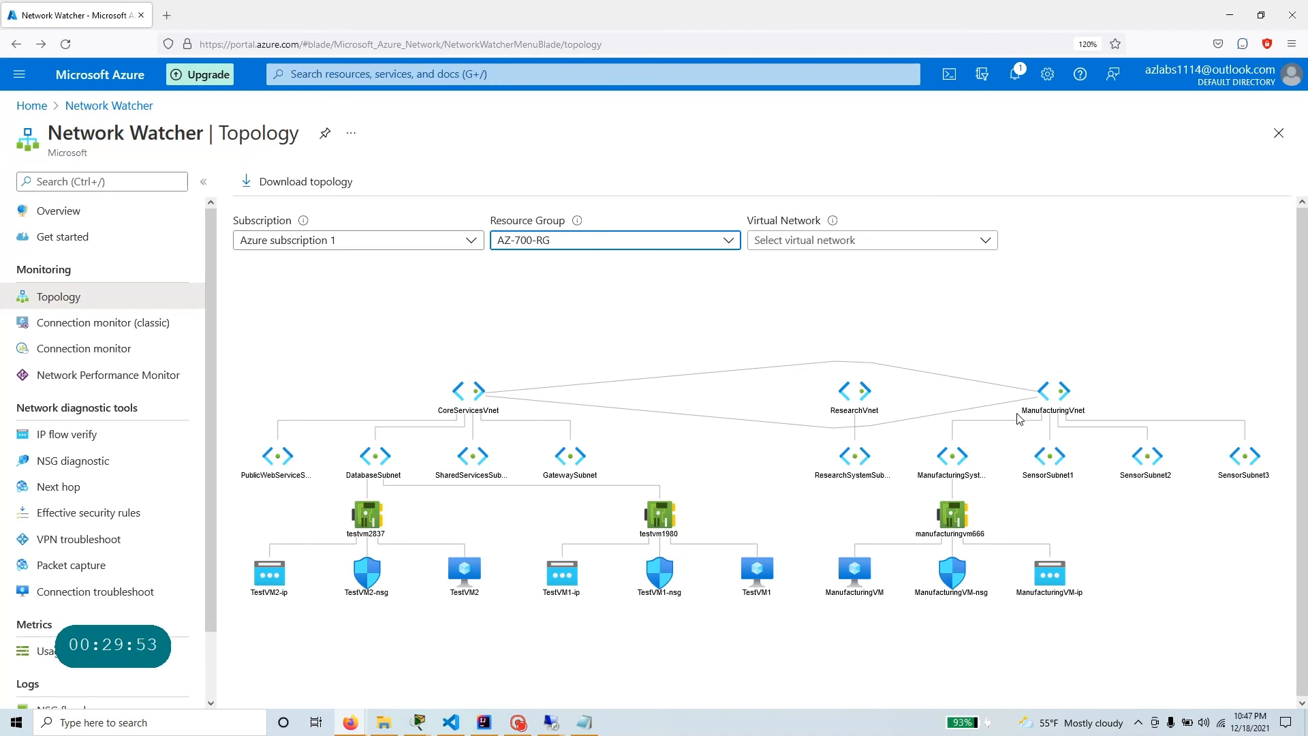
pyautogui.click(31, 106)
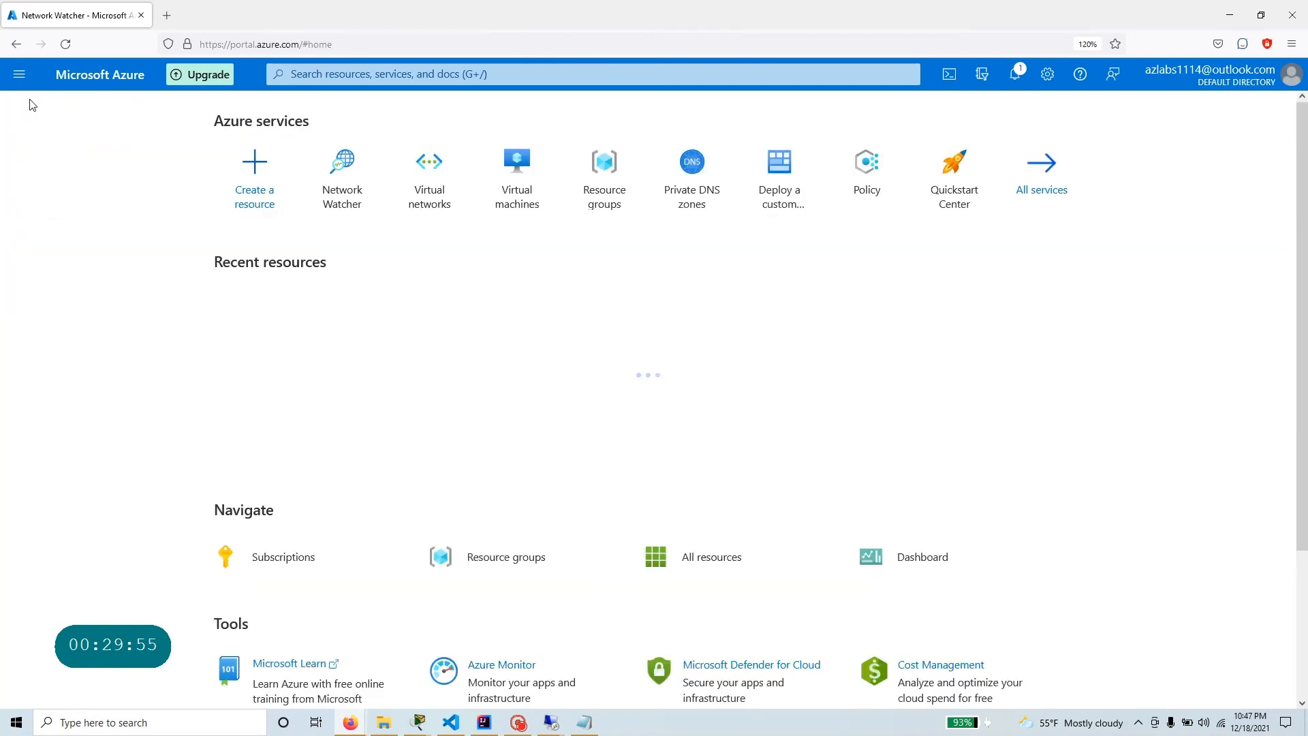